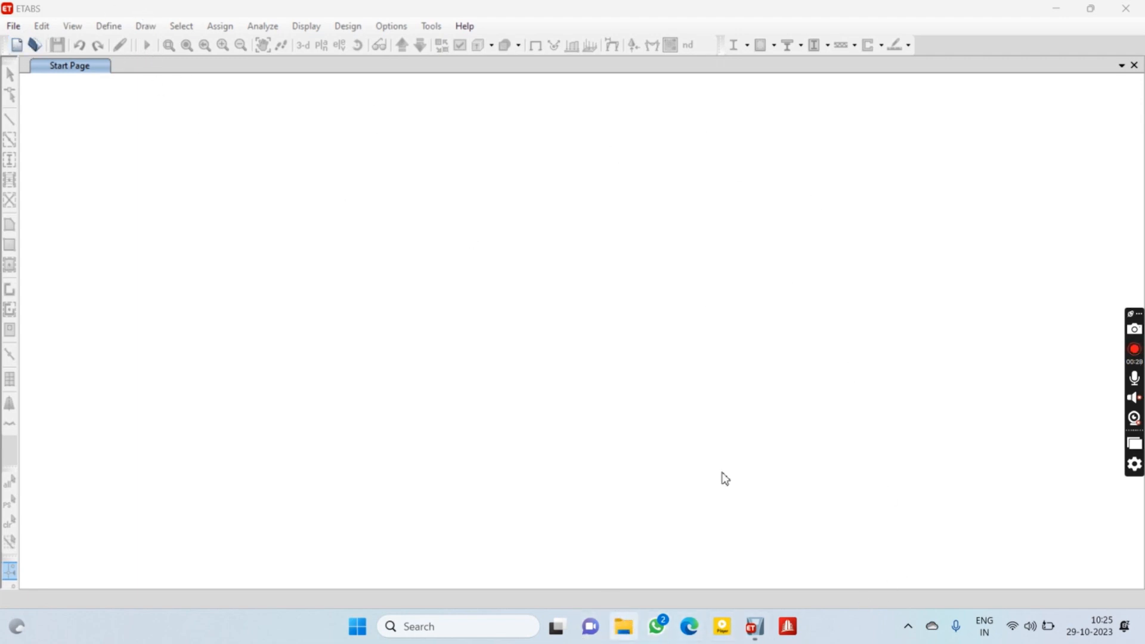
Open the Commercial Building.png floor plan from the desktop and examine its bay dimensions and staircase location
left_click(1055, 8)
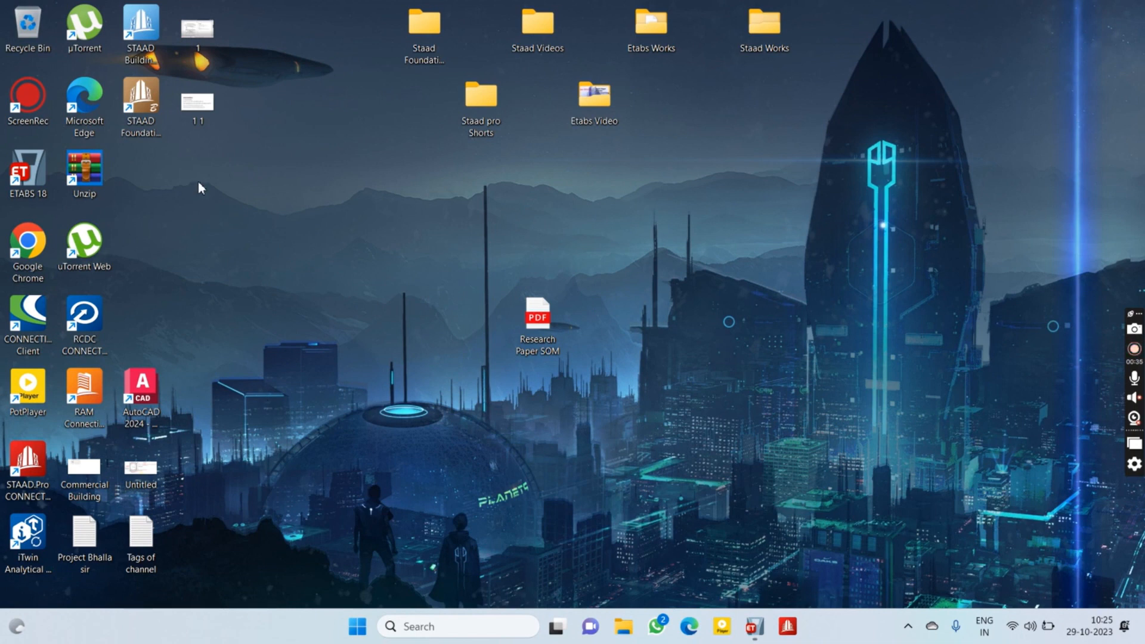
left_click(85, 482)
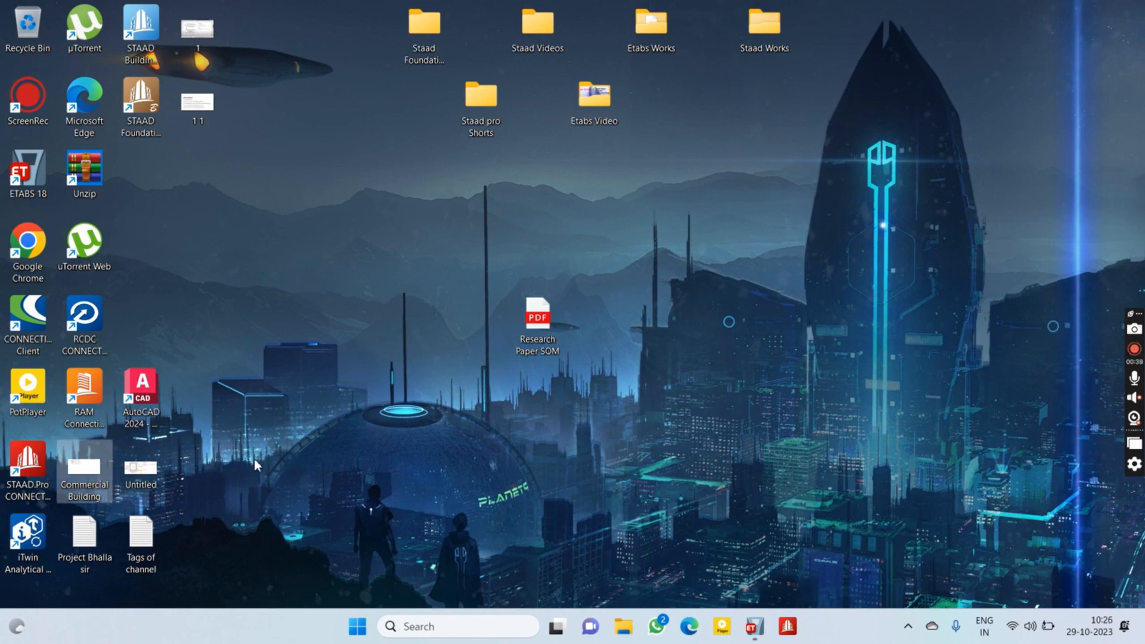
double_click(102, 471)
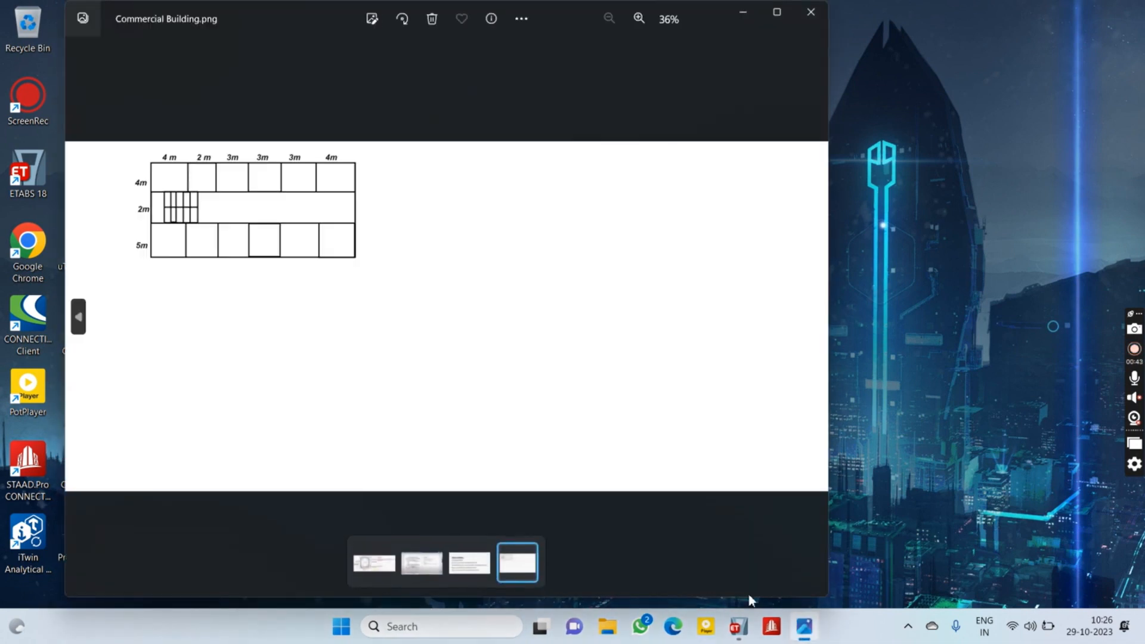
scroll(349, 335, "up", 3)
left_click_drag(348, 335, 563, 319)
scroll(429, 226, "up", 1)
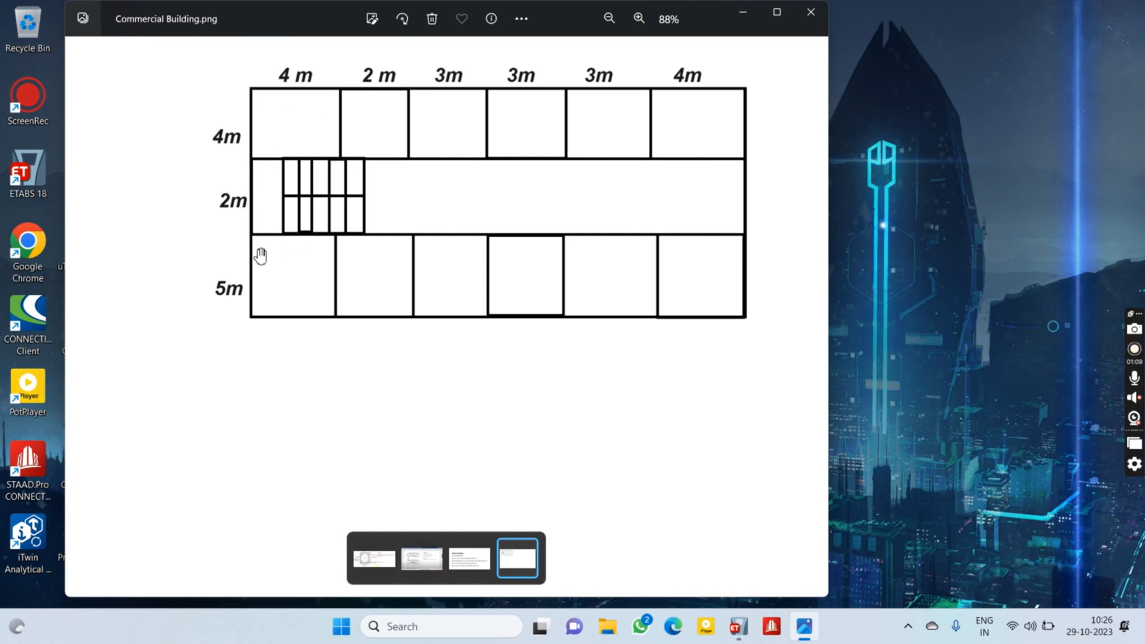
scroll(251, 255, "up", 1)
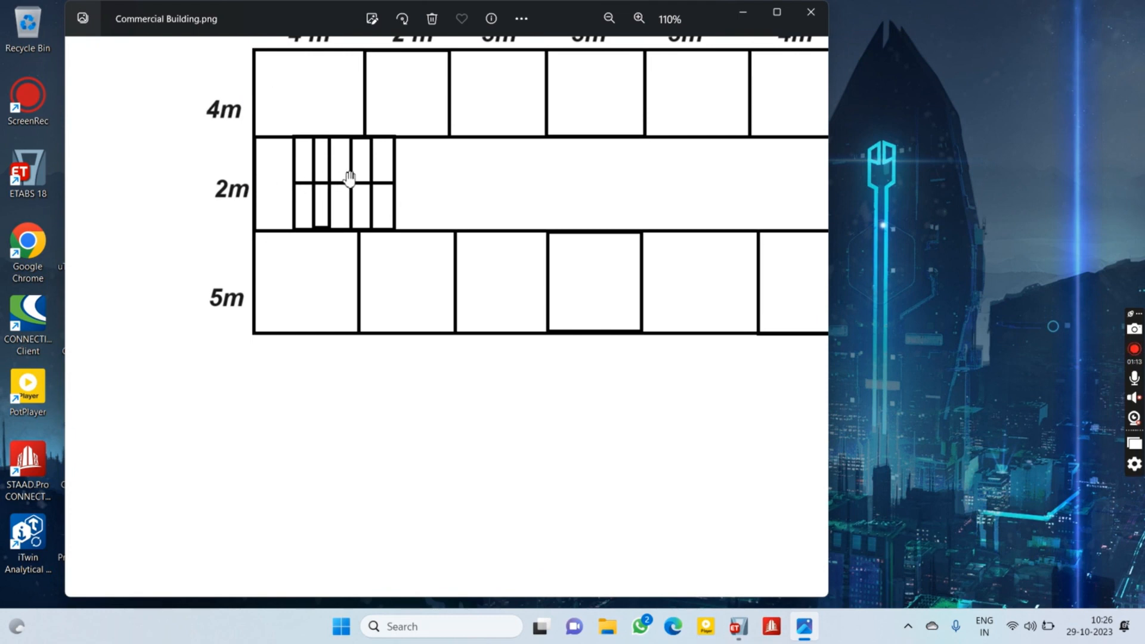
scroll(478, 203, "down", 1)
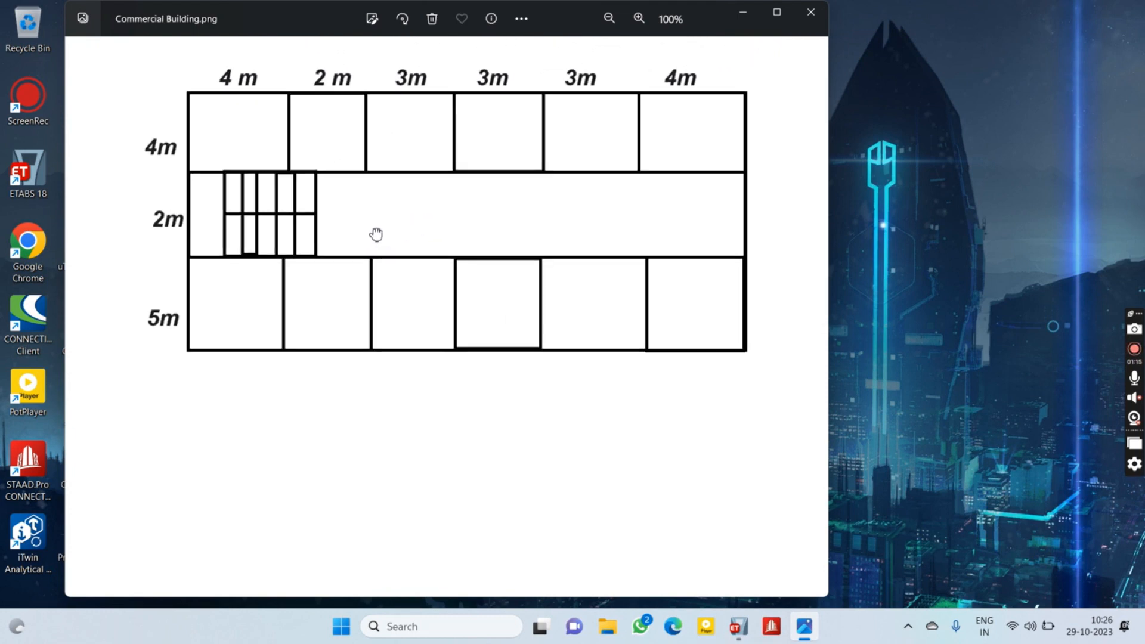
scroll(375, 224, "down", 1)
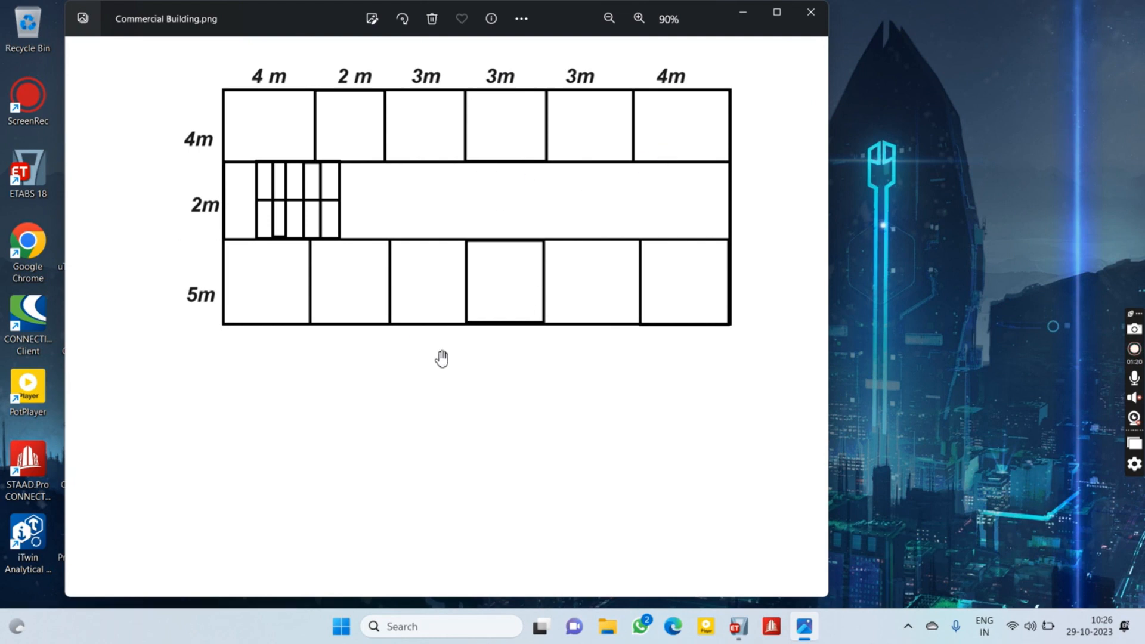
Switch to ETABS and start a new model with built-in settings: Metric SI, Indian sections, IS 800:2007 and IS 456:2000
left_click(740, 626)
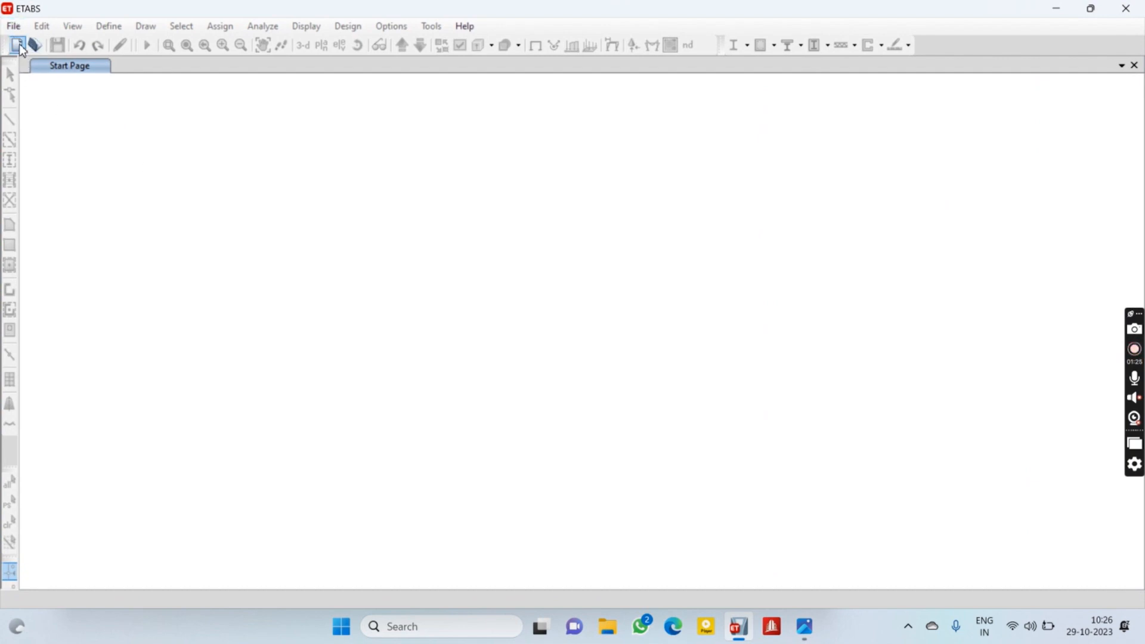
left_click(17, 45)
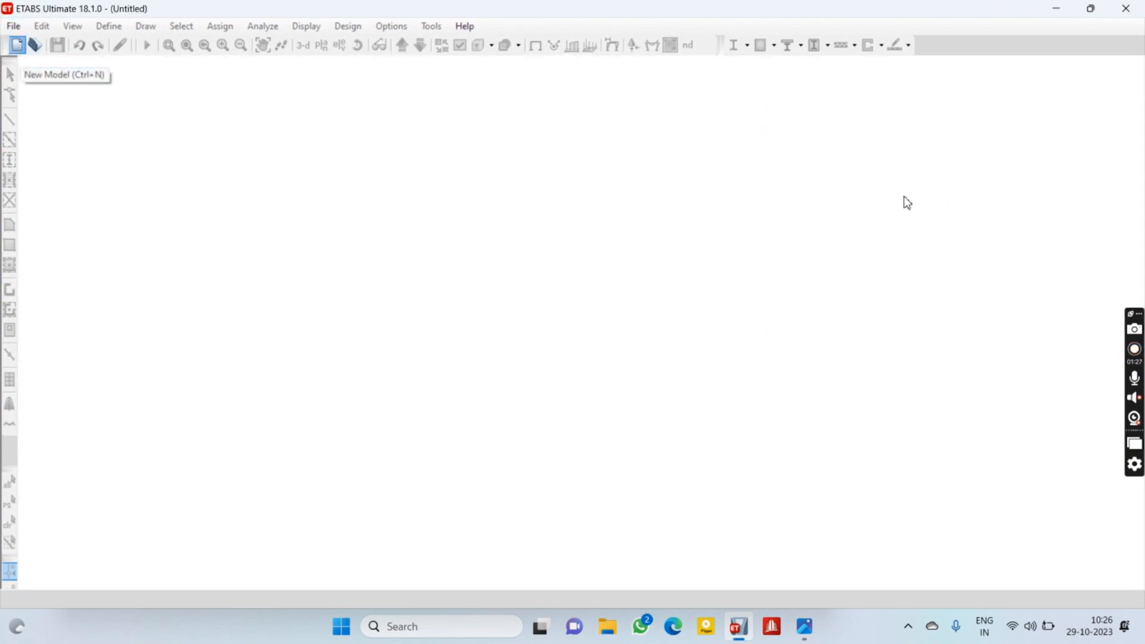
left_click(478, 273)
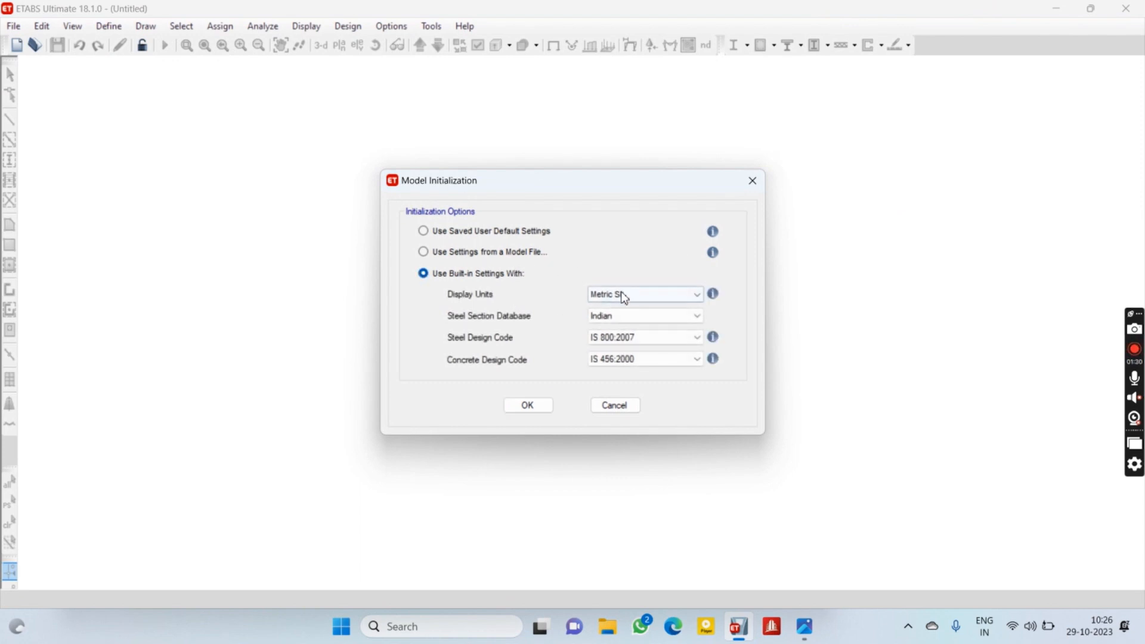
left_click(539, 407)
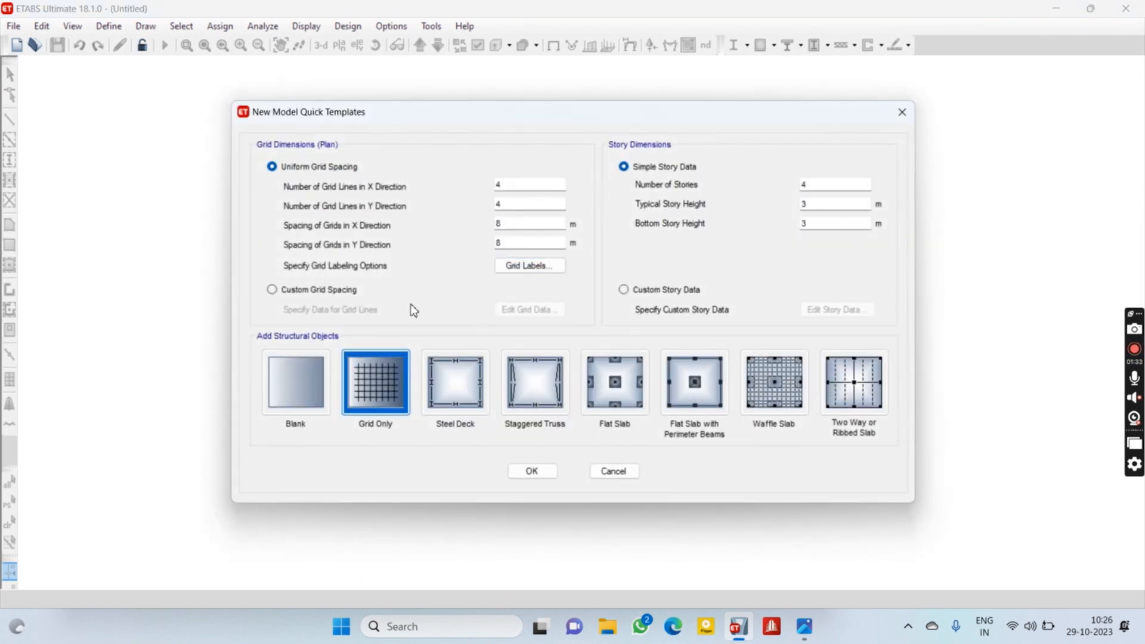
Choose custom grid spacing for the new model and display its grid data as spacing
left_click(272, 290)
left_click(529, 310)
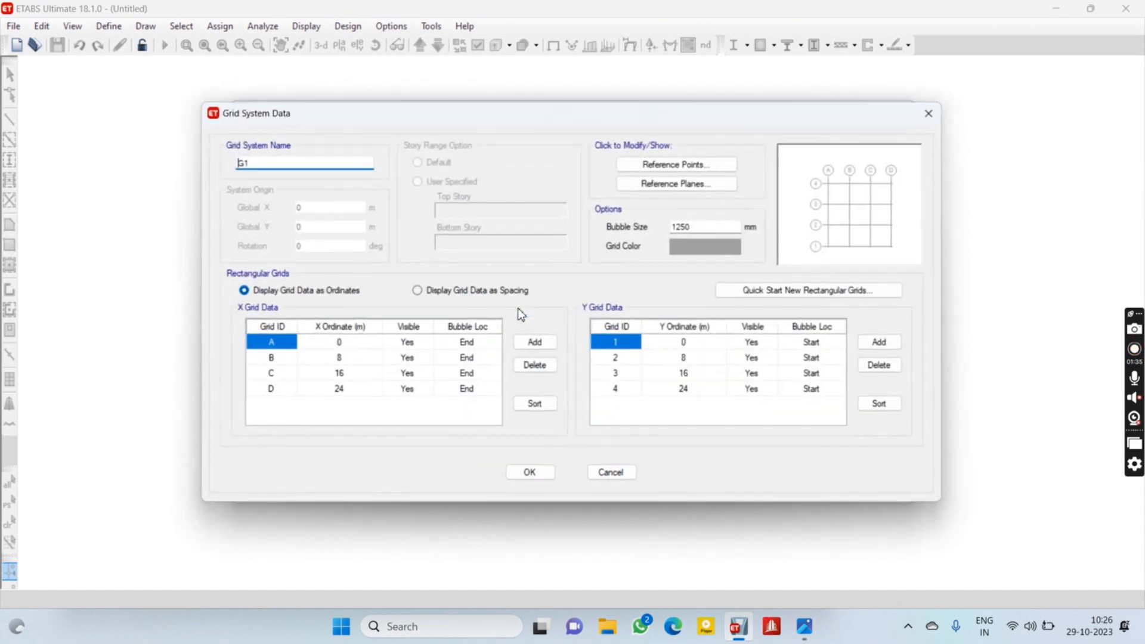
left_click(480, 294)
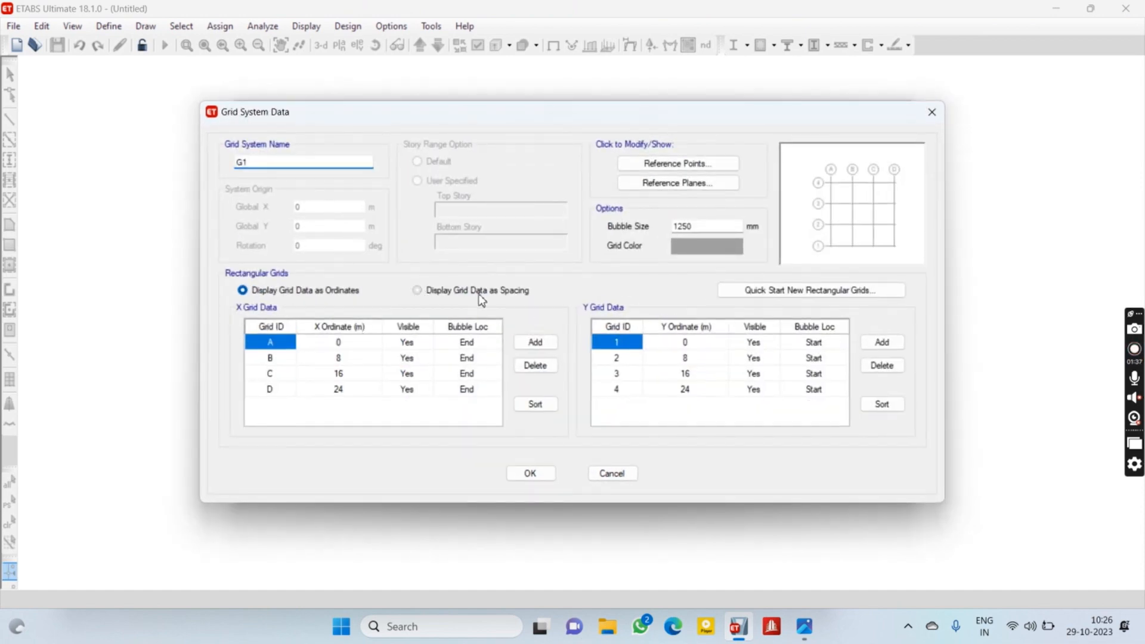
Check the horizontal bay widths on the Commercial Building.png plan, then return to the grid data
mouse_move(806, 636)
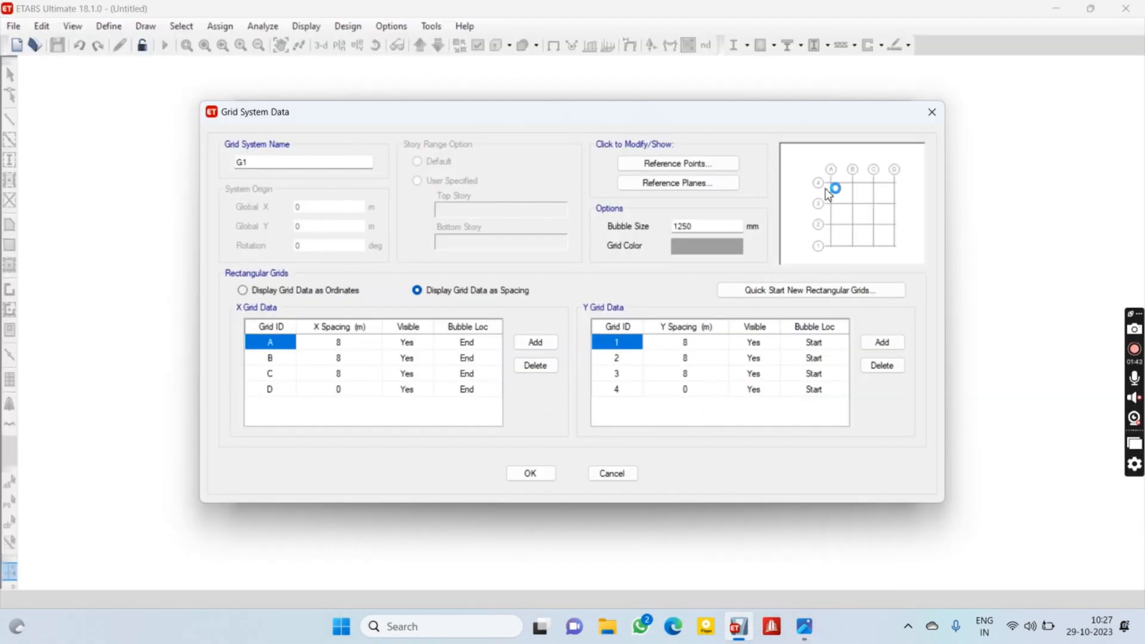
left_click(804, 626)
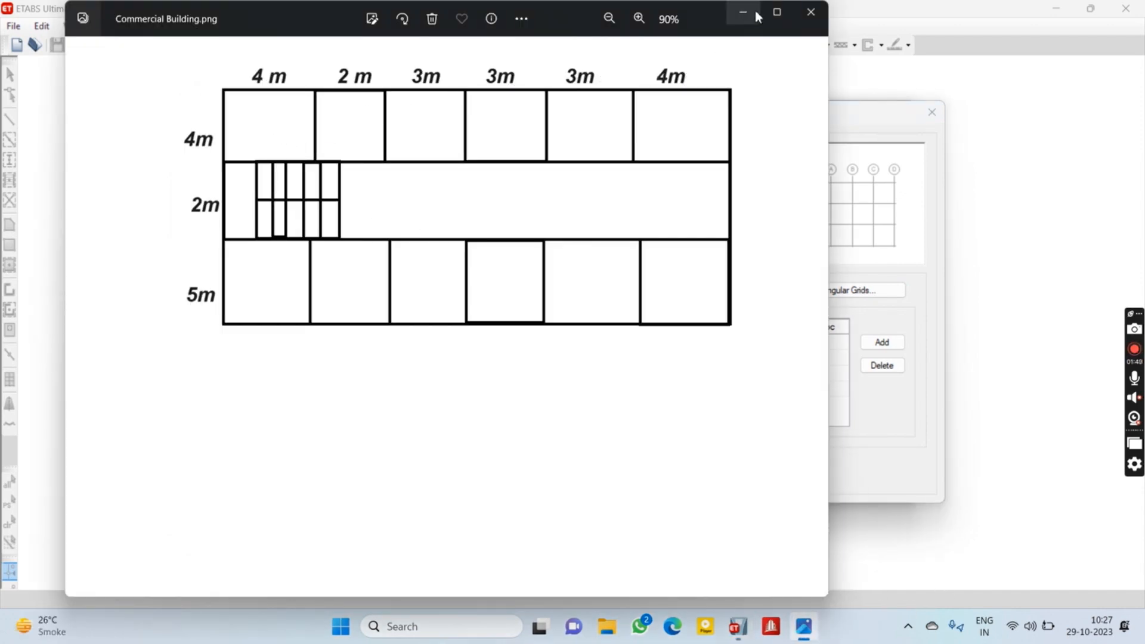
left_click(776, 11)
scroll(470, 205, "up", 2)
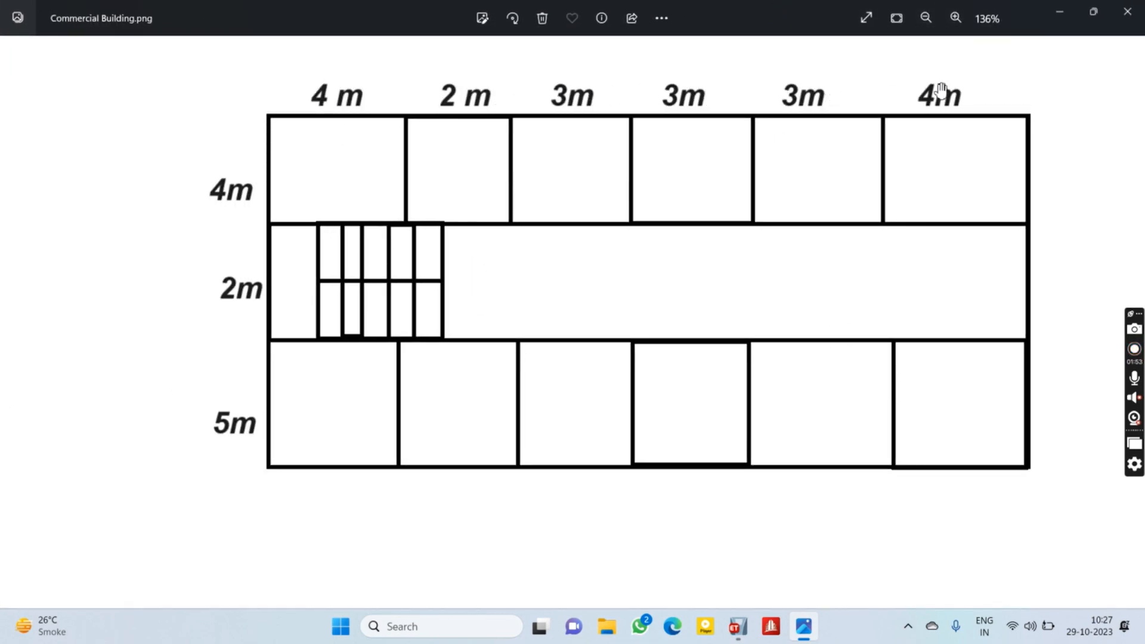
left_click(1055, 7)
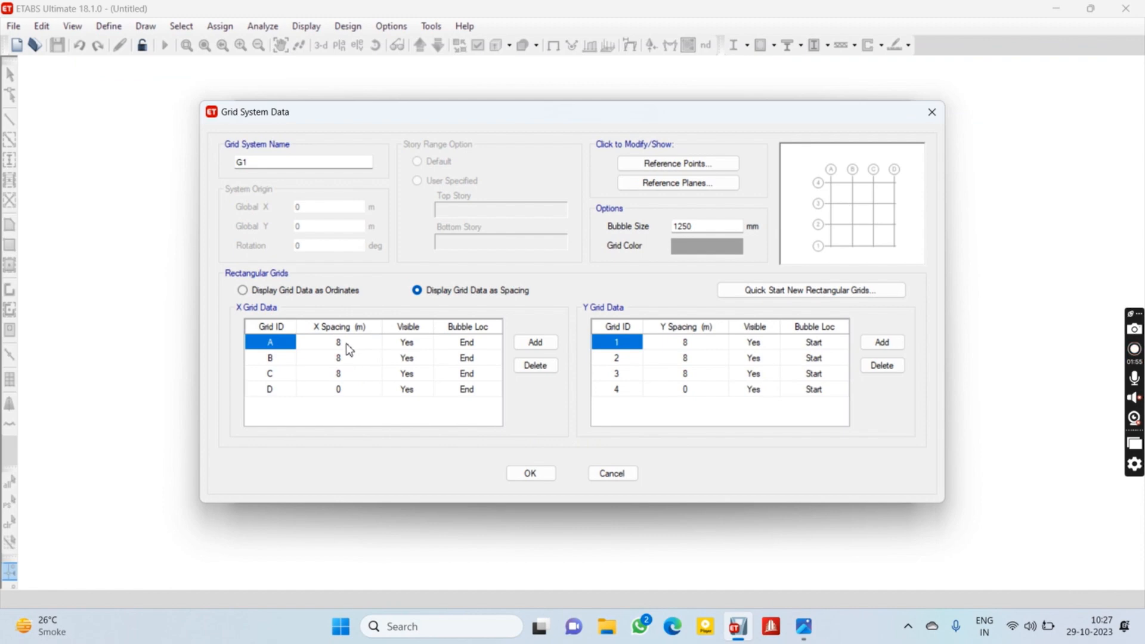
Set the X grid spacings to 4 m for A, 2 m for B, and 3 m for C and D
left_click(347, 344)
type("4")
left_click(339, 358)
type("2")
left_click(351, 374)
type("3")
left_click(362, 388)
type("3")
Add X grid lines E and F, setting the spacings to 3 m for D and E and 4 m for F
left_click(528, 342)
left_click(531, 343)
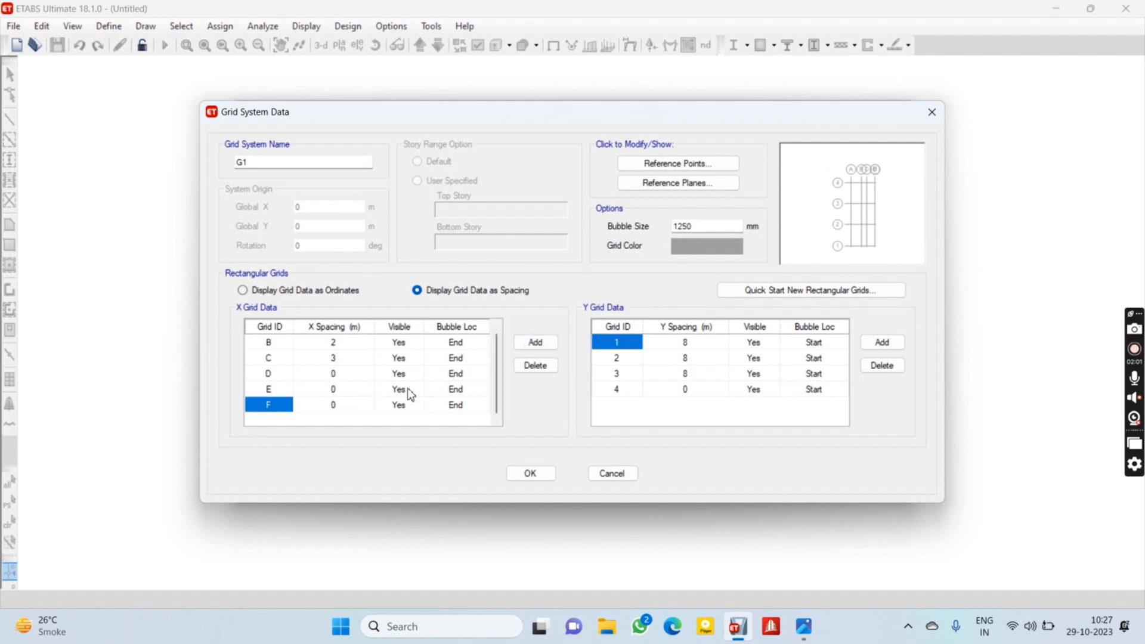
left_click(327, 374)
left_click(355, 391)
type("3")
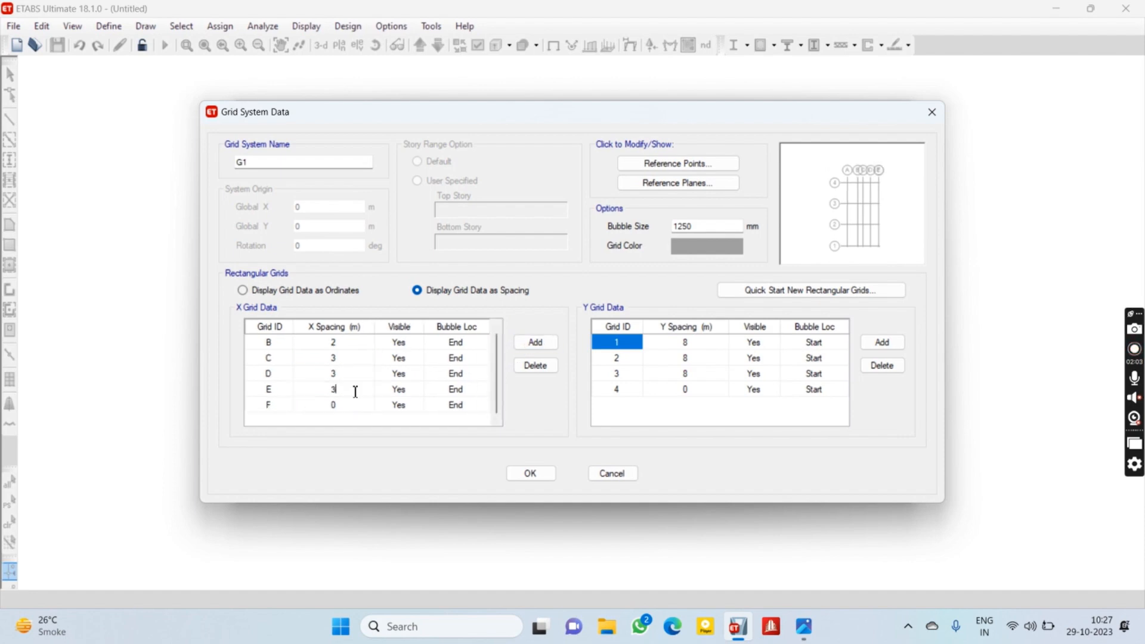
left_click(360, 408)
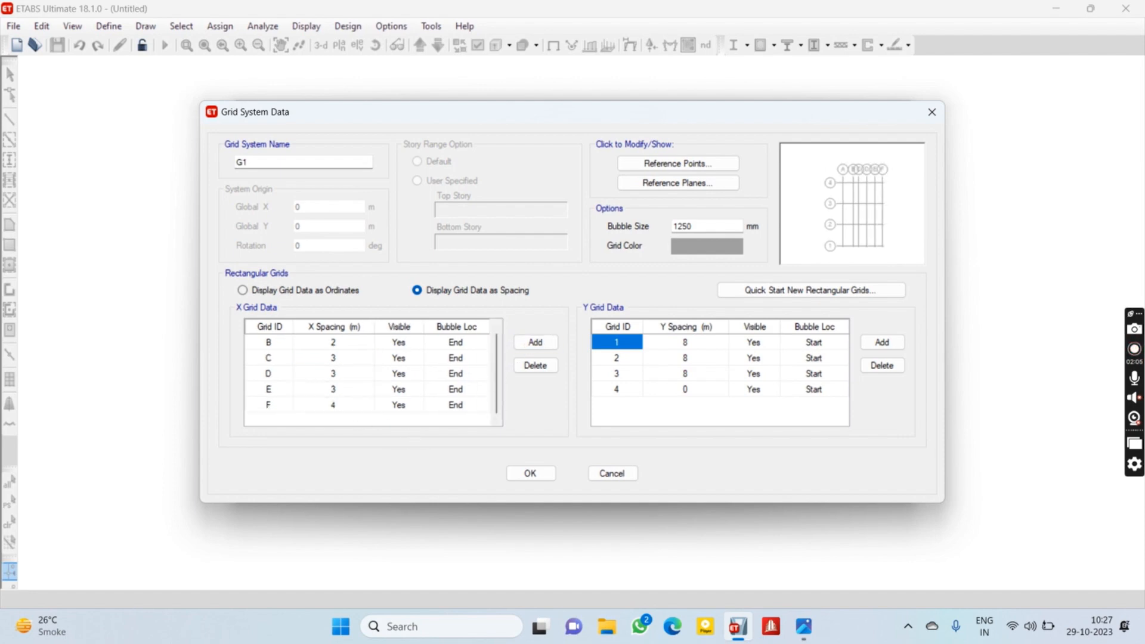
Add X grid line G, set the spacing of F to 4 m, and review the X grid list
left_click(532, 342)
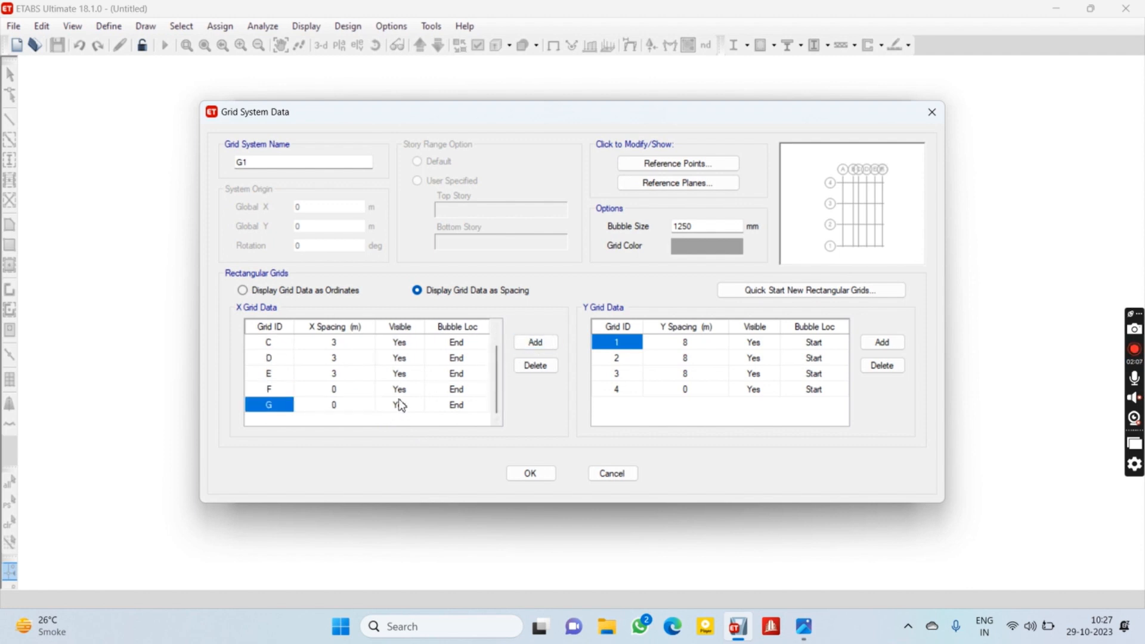
left_click(351, 405)
left_click(342, 391)
type("4")
left_click(368, 409)
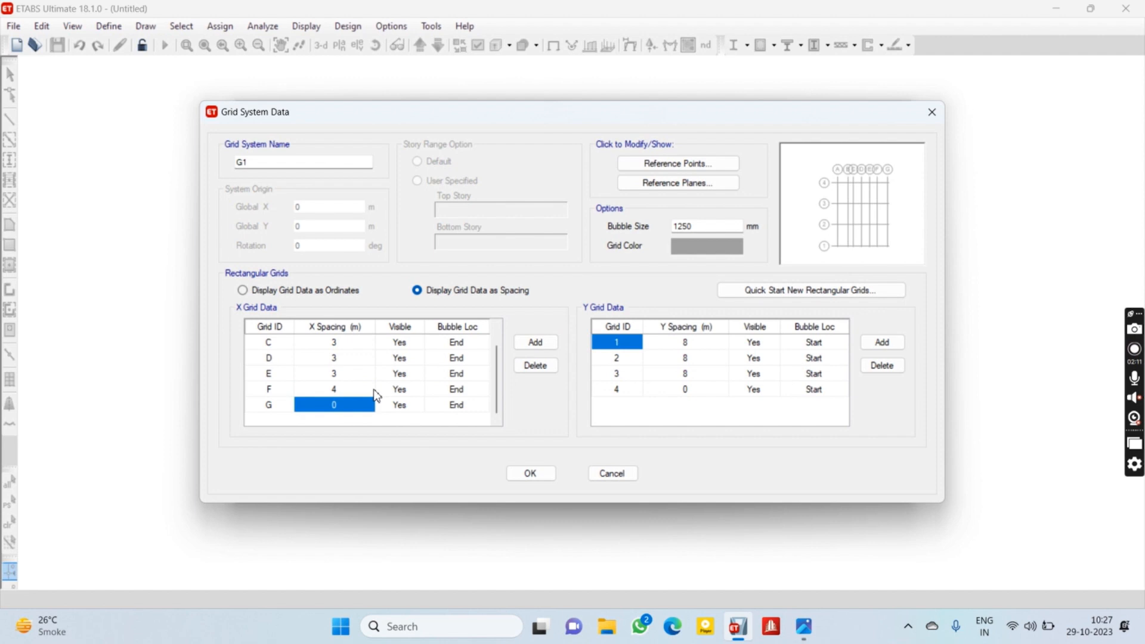
scroll(376, 396, "up", 1)
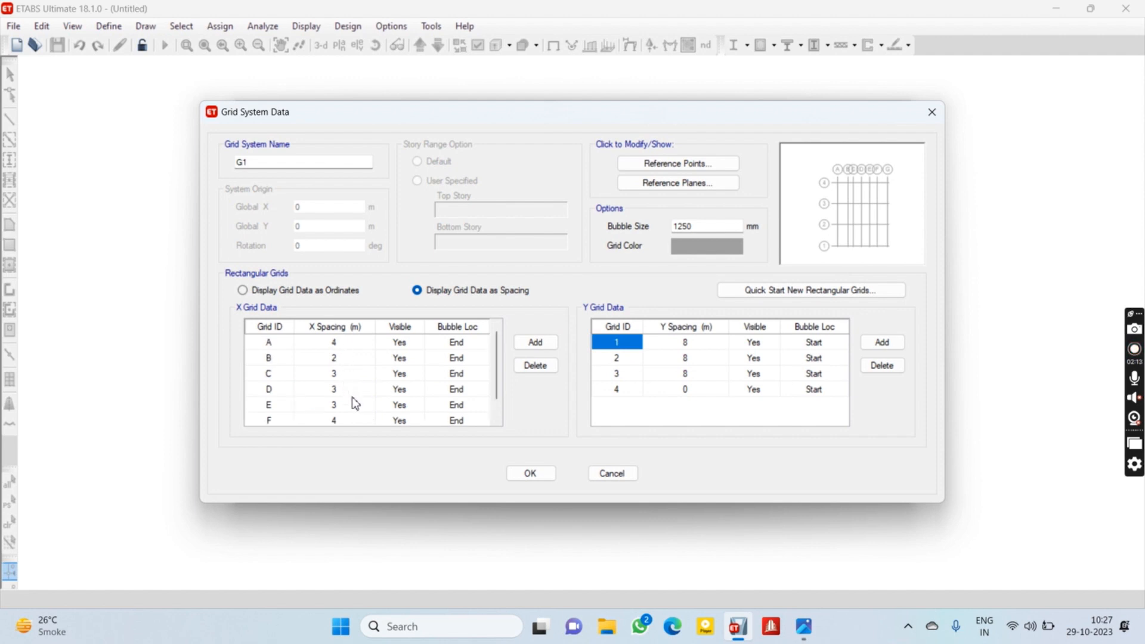
scroll(356, 409, "down", 1)
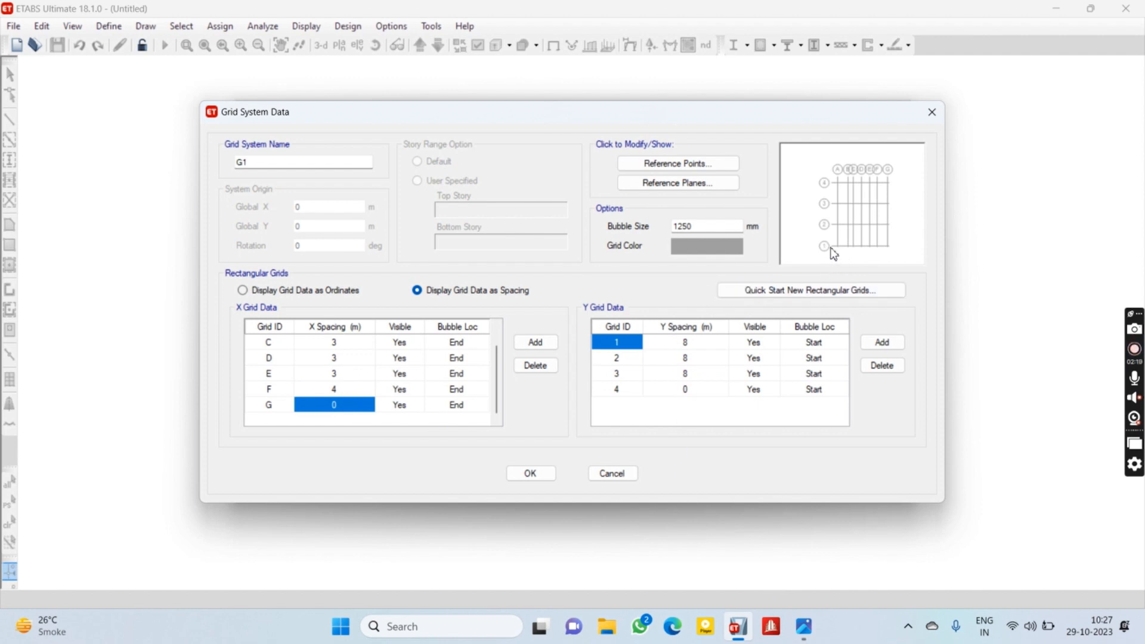
Following the floor plan, set the Y grid spacings to 5 m, 2 m and 4 m for grids 1 to 3 and accept the grid data
left_click(805, 626)
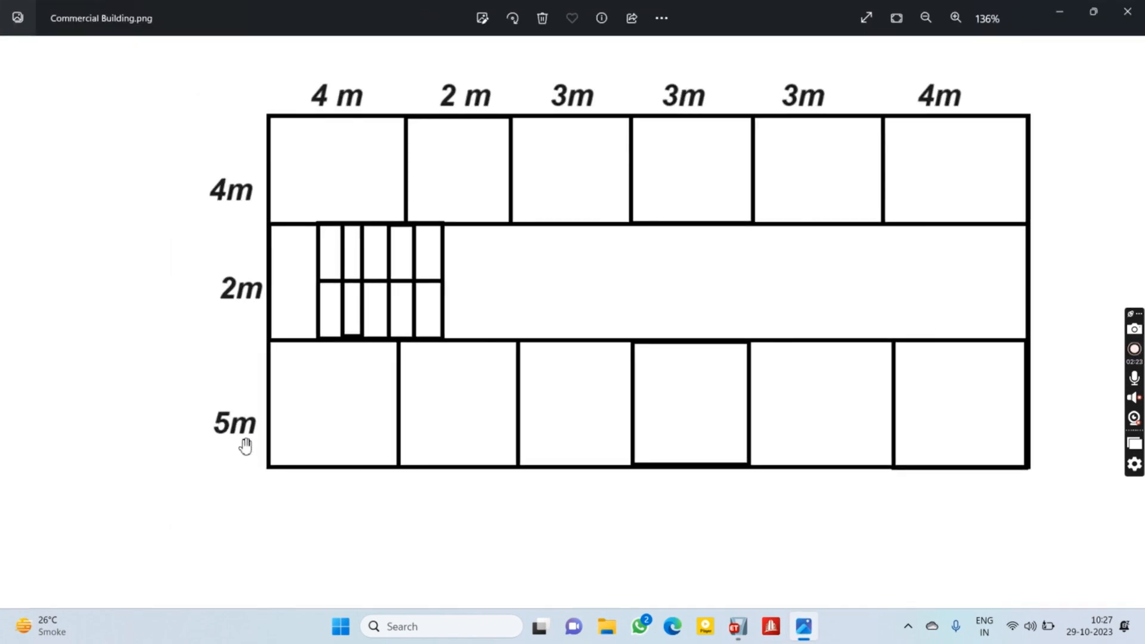
left_click(1056, 9)
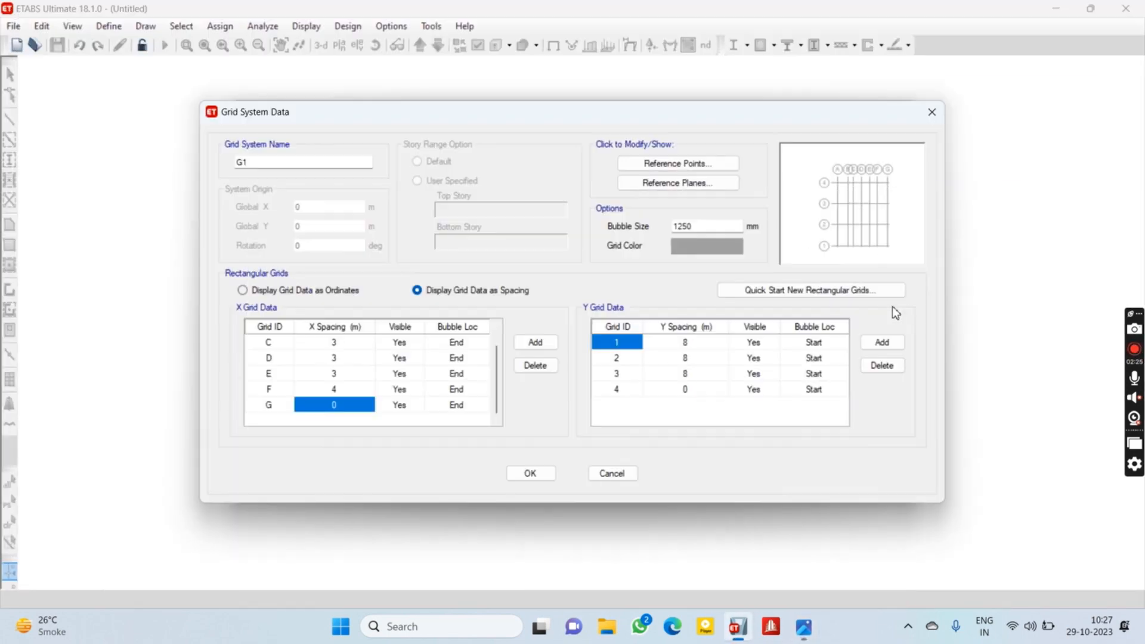
left_click(697, 346)
type("5")
key("Return")
type("2")
key("Return")
type("4")
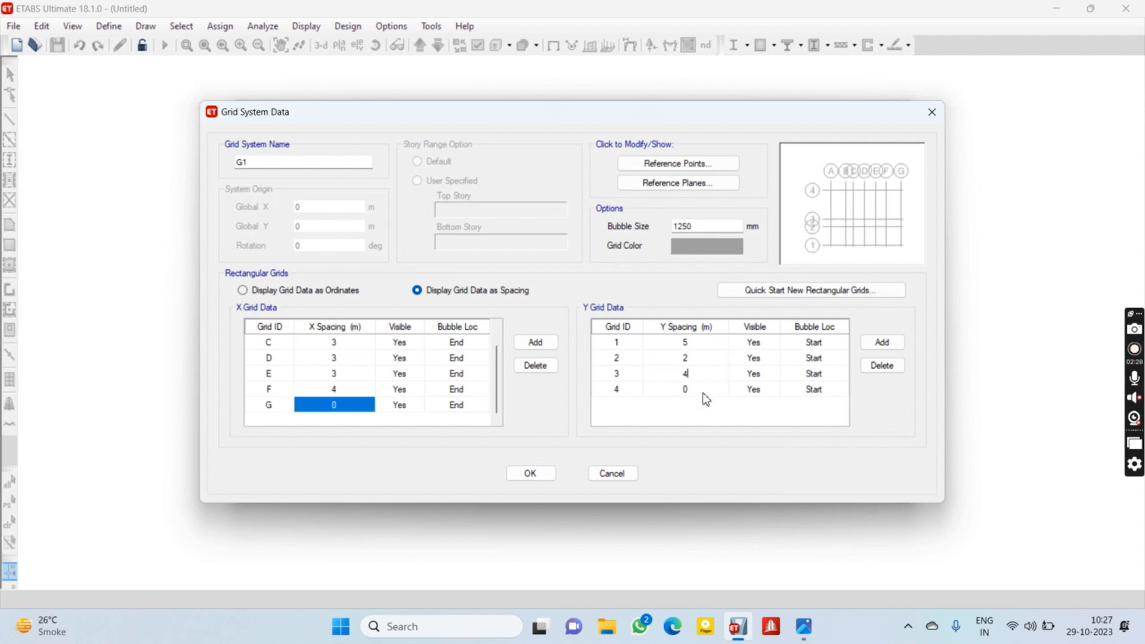
key("Return")
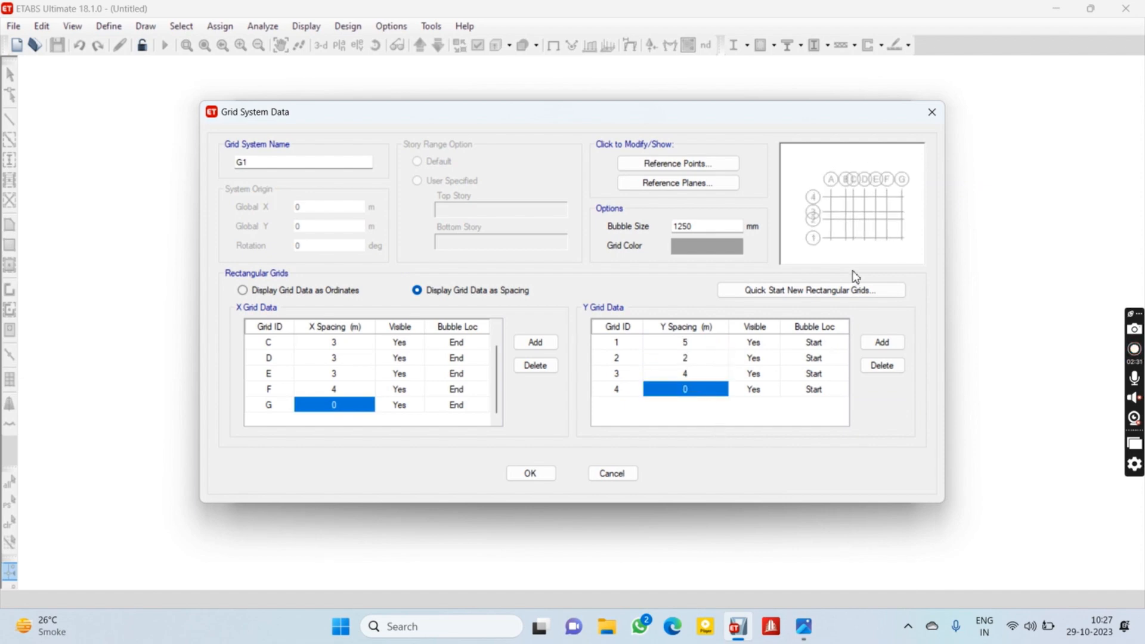
left_click(531, 473)
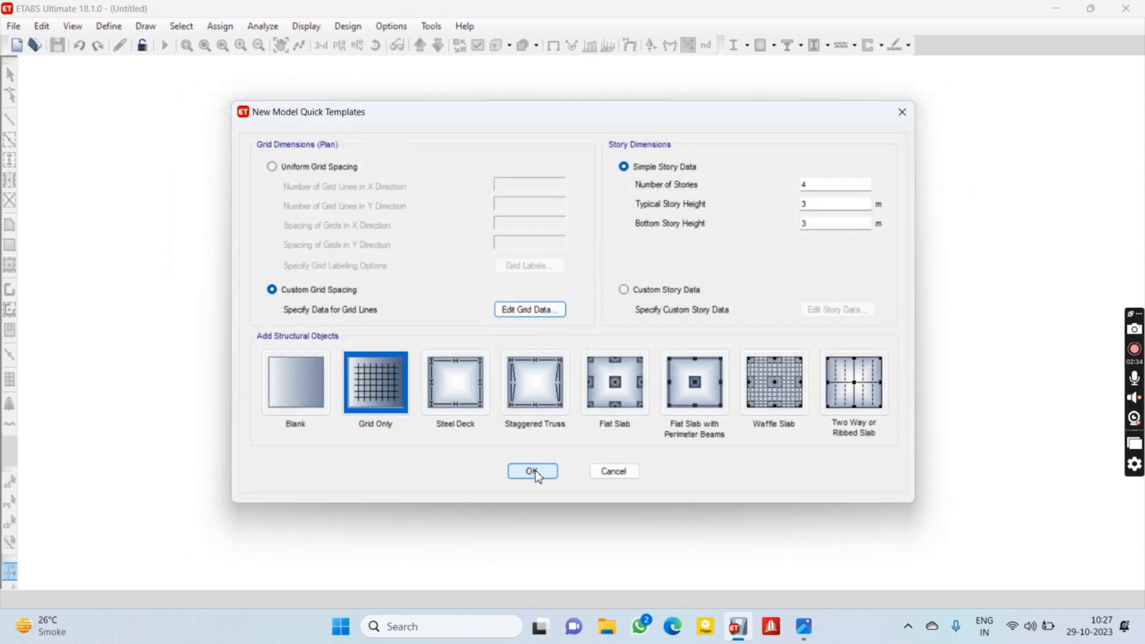
Create the grid-only model with 4 stories and typical and bottom story heights of 3 m
left_click(813, 189)
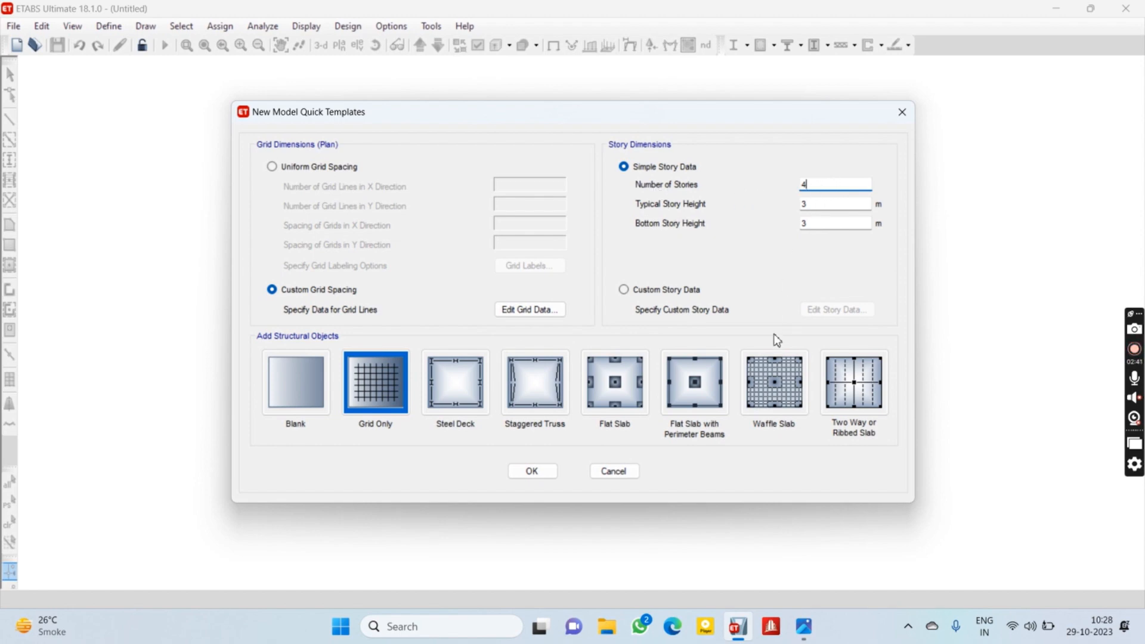
left_click(534, 471)
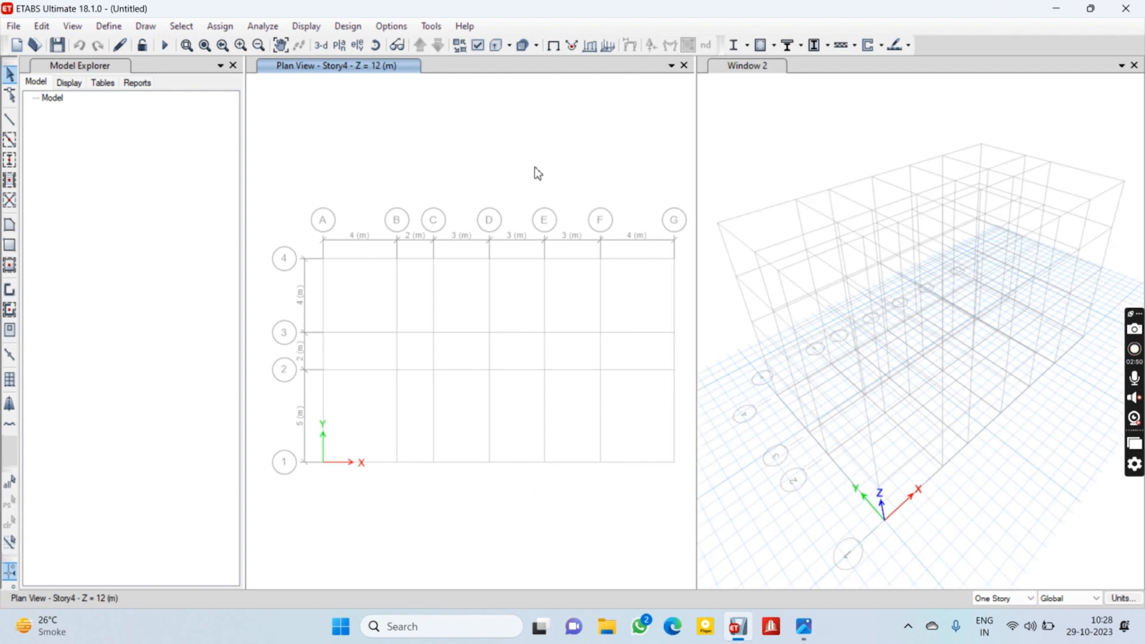
left_click(757, 138)
left_click(584, 152)
left_click(775, 147)
left_click(618, 159)
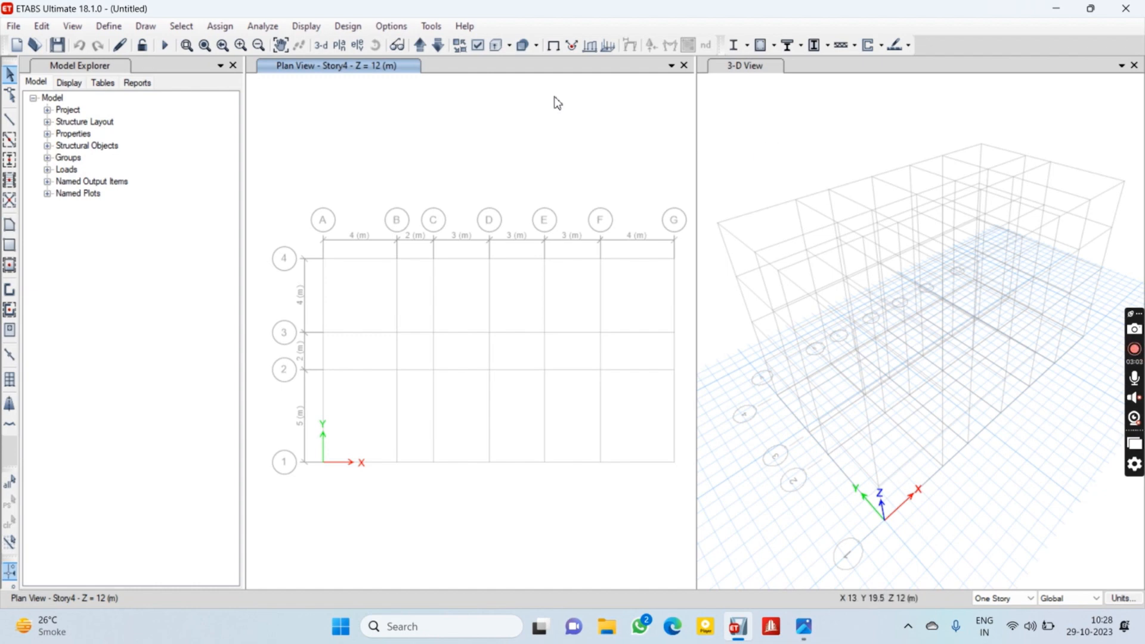
Add an M40 concrete material from the Indian standard, review its design properties, and accept it
left_click(114, 27)
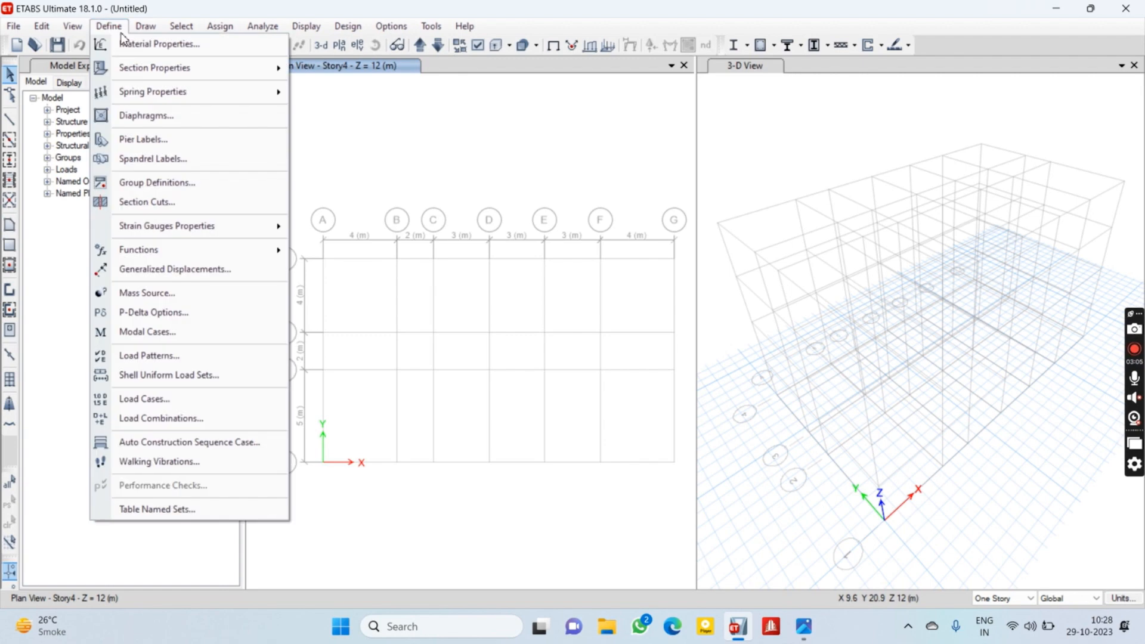
left_click(159, 44)
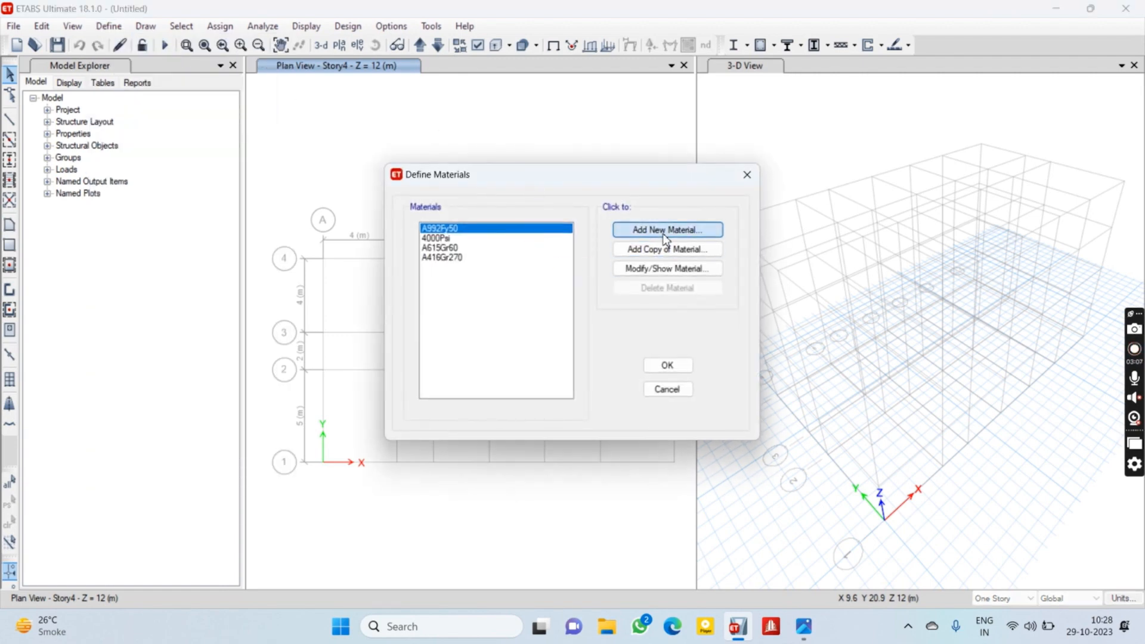
left_click(637, 232)
left_click(540, 268)
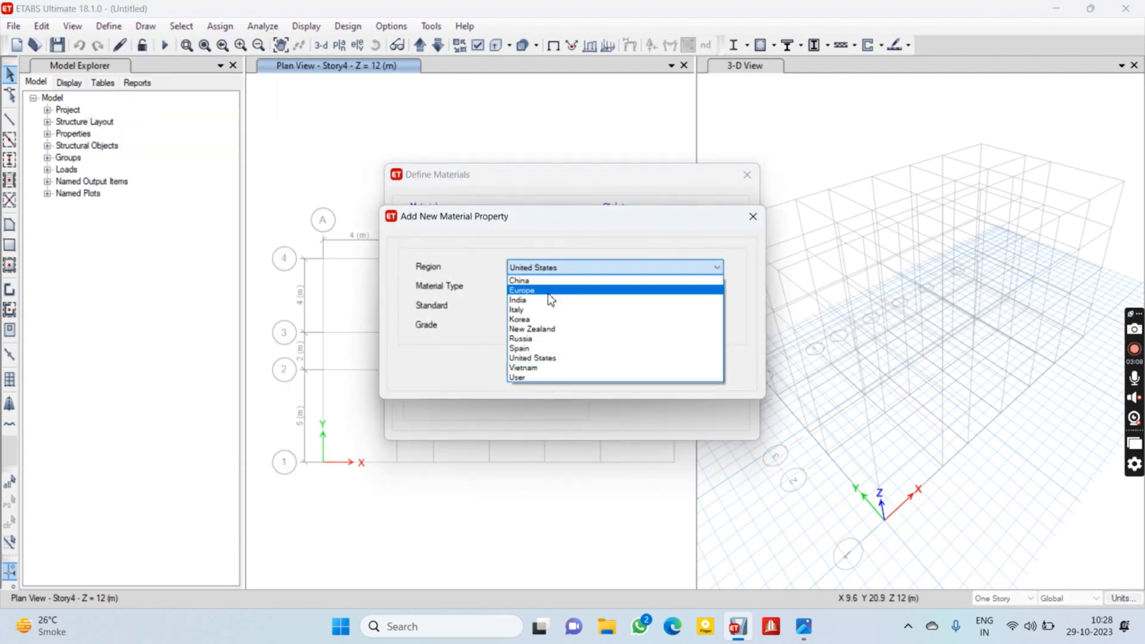
left_click(549, 300)
left_click(547, 287)
left_click(550, 307)
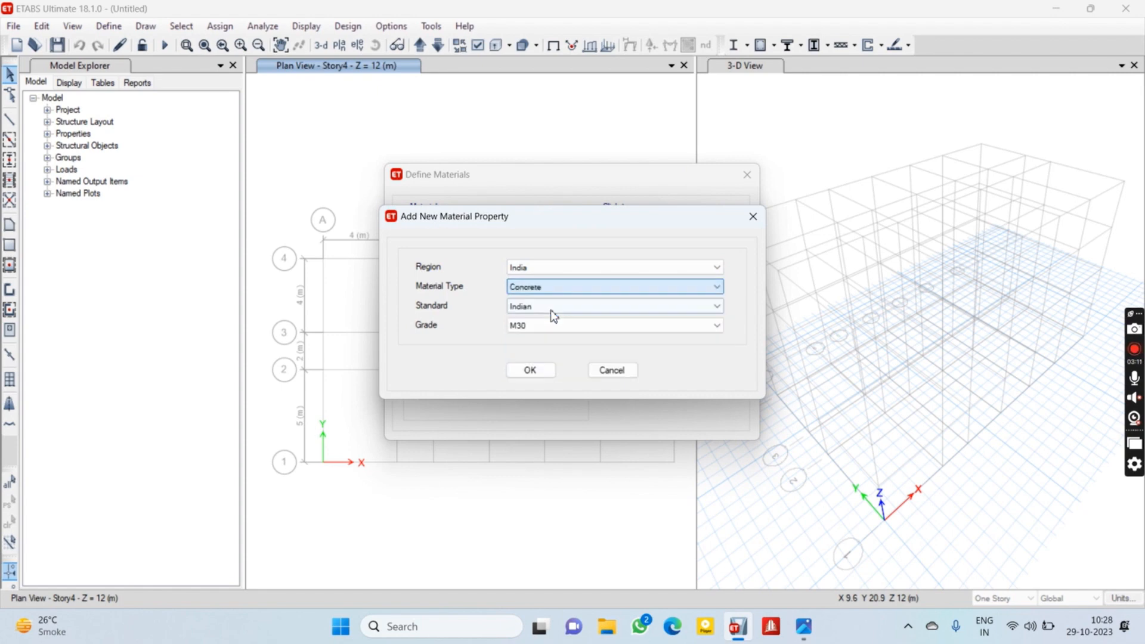
left_click(550, 325)
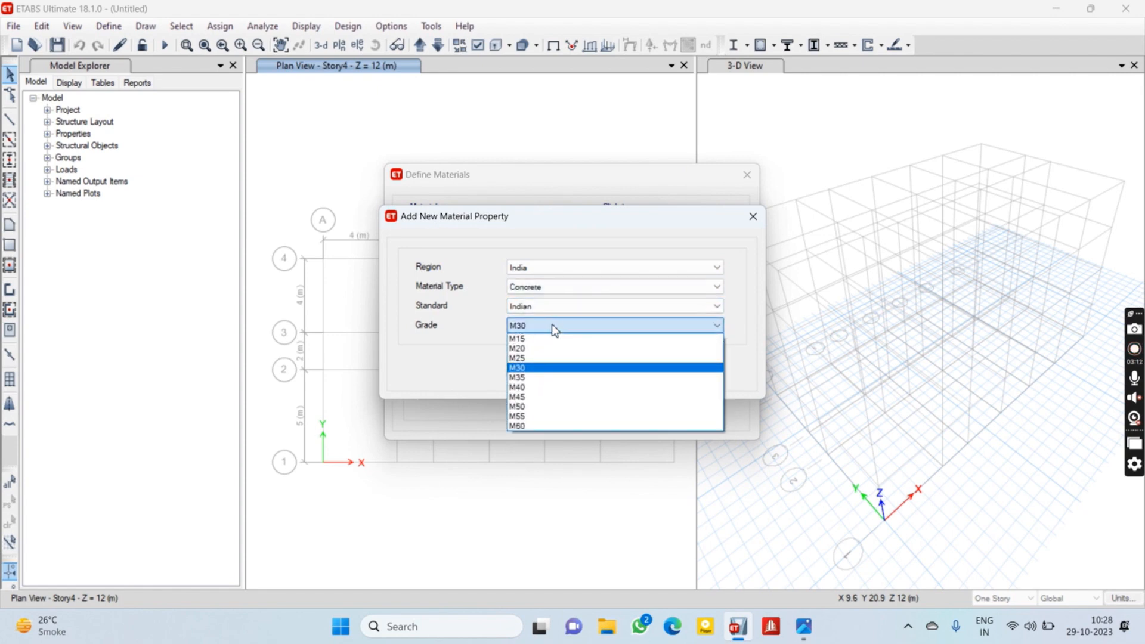
left_click(548, 387)
left_click(534, 370)
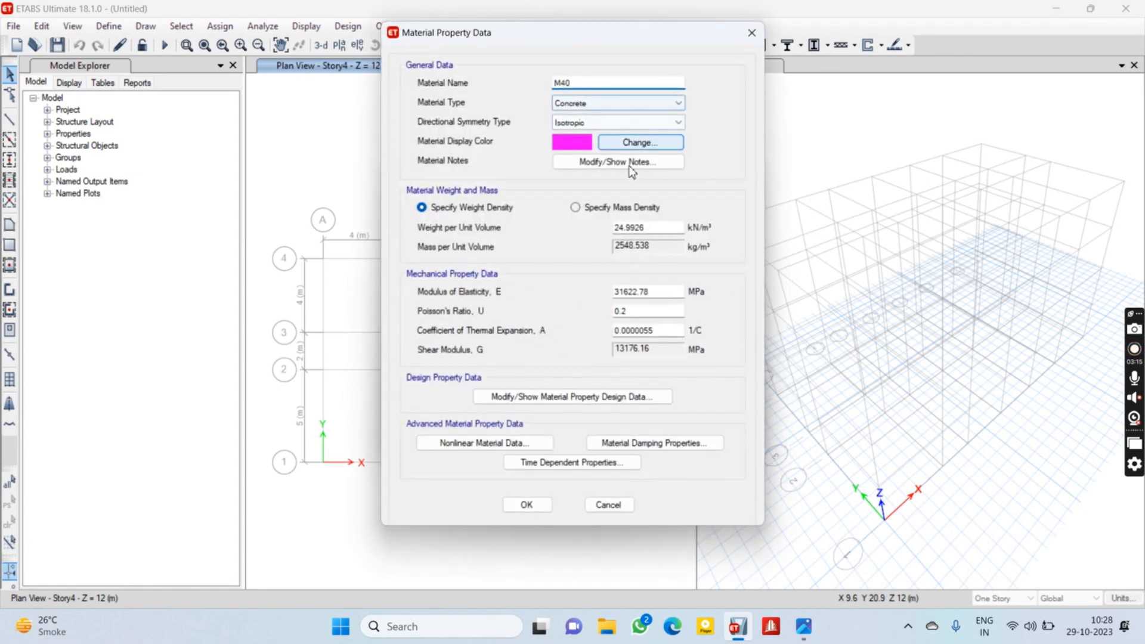
left_click(585, 395)
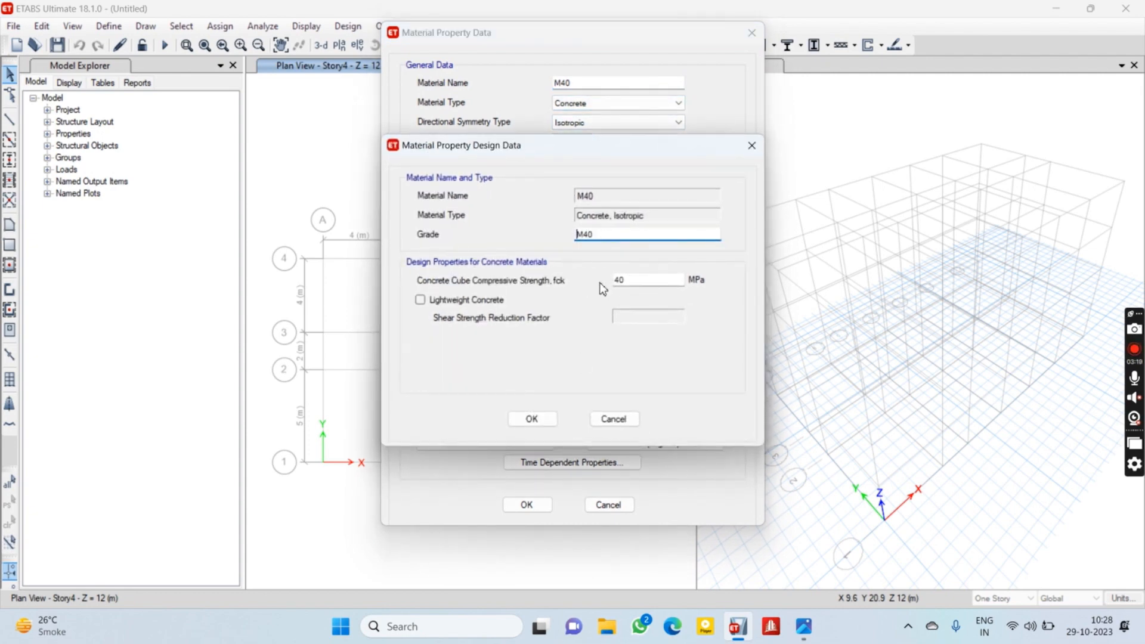
left_click(532, 420)
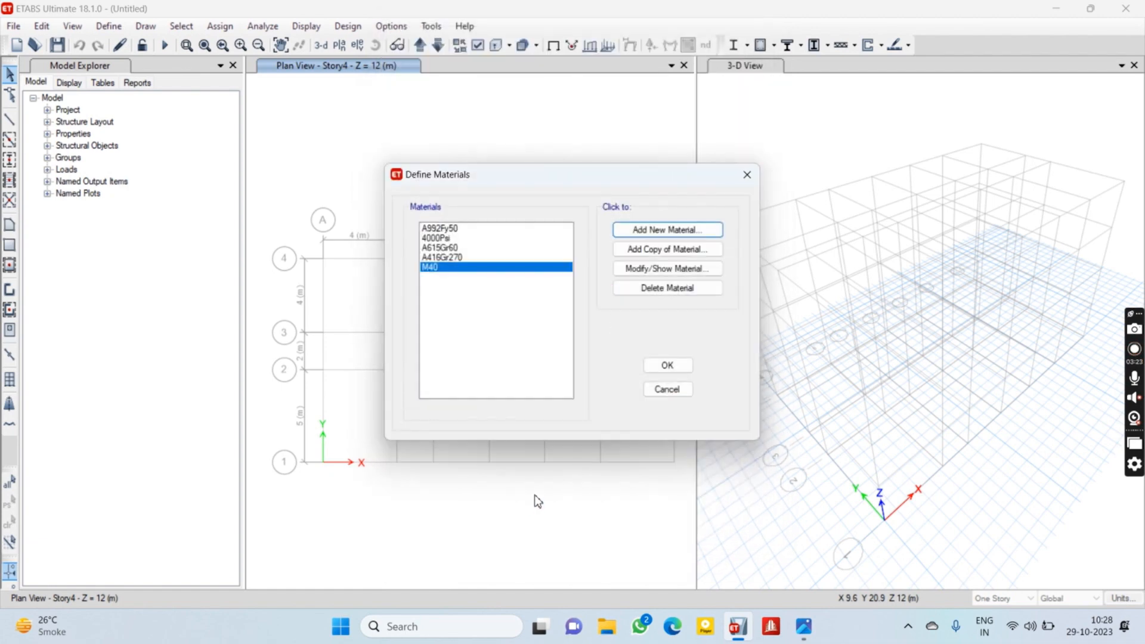
Add a new steel material for region India, Indian standard, grade Fe345, and name it Fe550
left_click(650, 230)
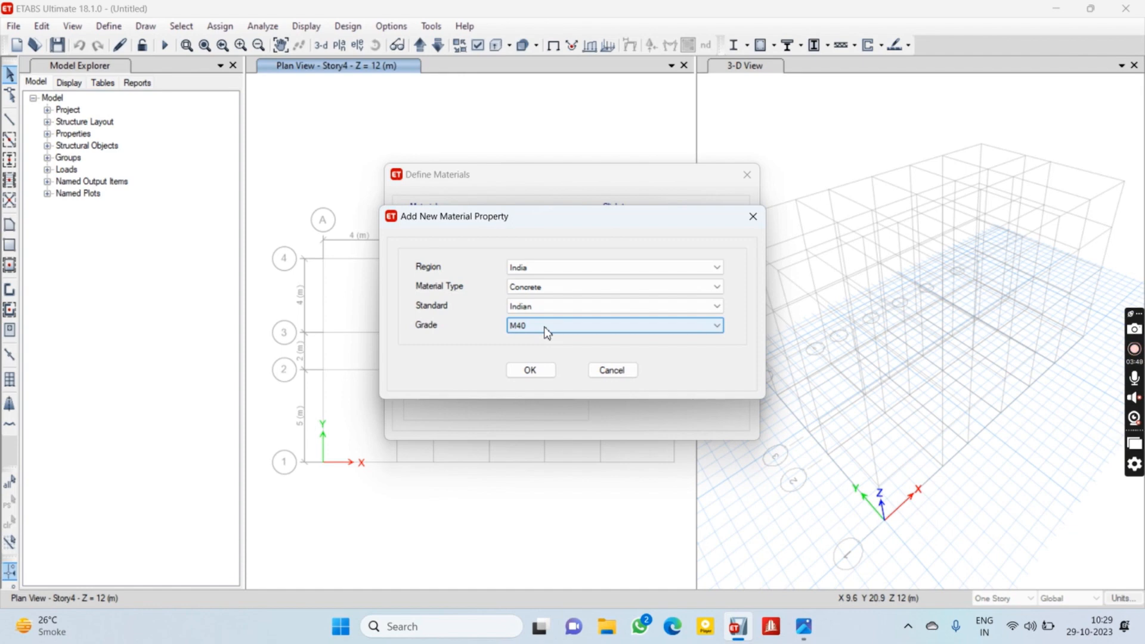
left_click(547, 290)
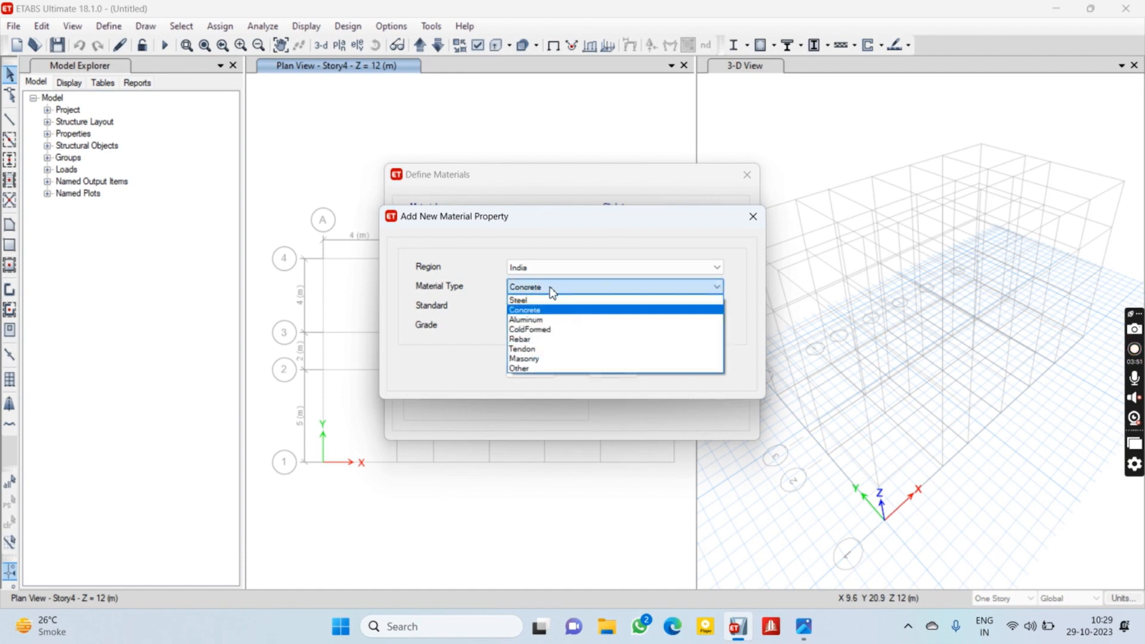
left_click(553, 304)
left_click(556, 321)
left_click(556, 321)
left_click(556, 322)
left_click(556, 327)
left_click(530, 370)
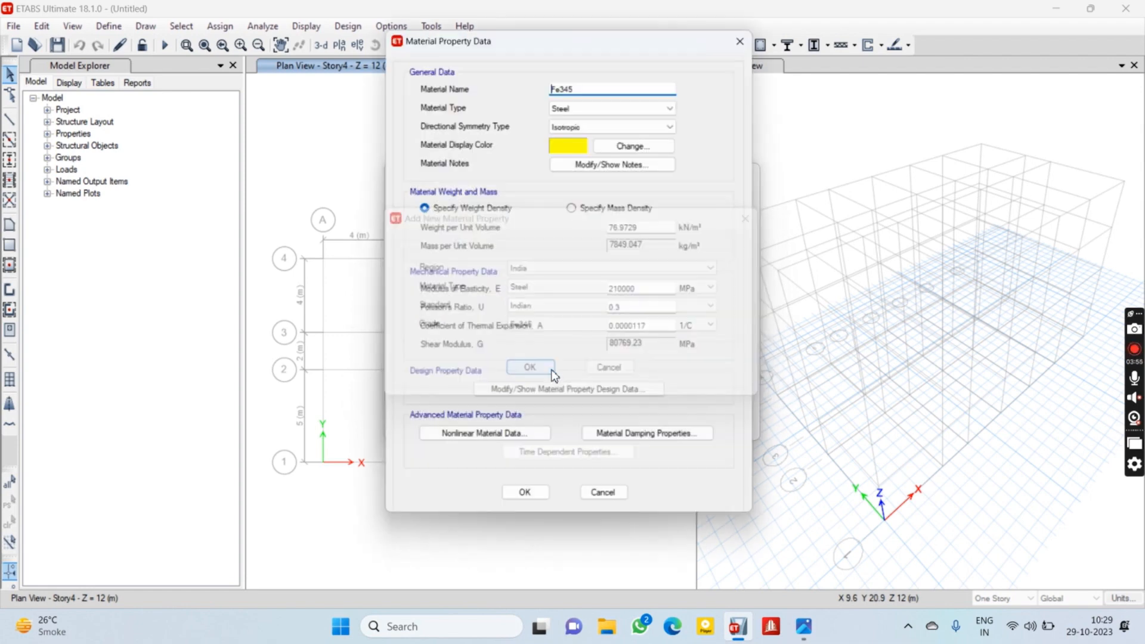
double_click(564, 84)
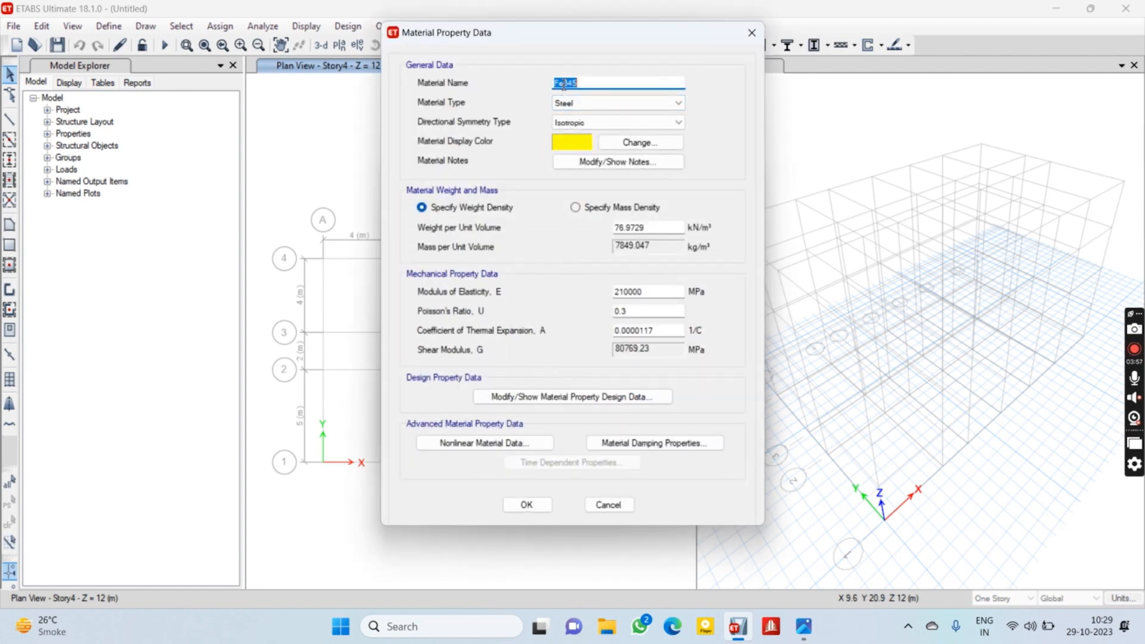
left_click(633, 79)
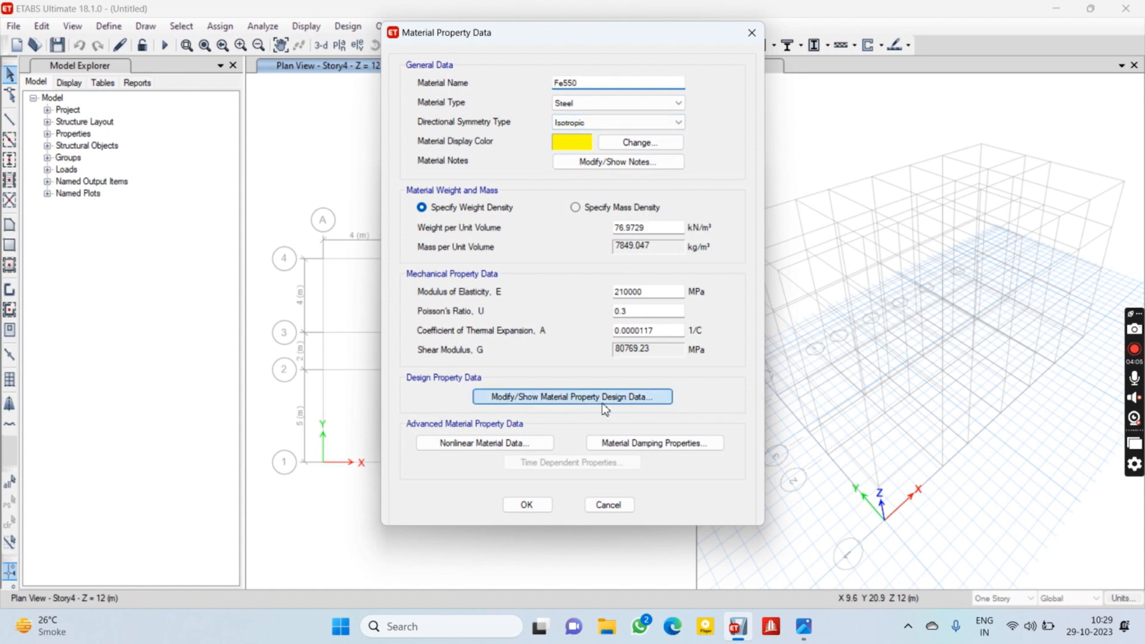
In the material's design data, set the grade to Fe550, minimum yield stress to 550 MPa and minimum tensile strength to 1.1*550 MPa
left_click(585, 397)
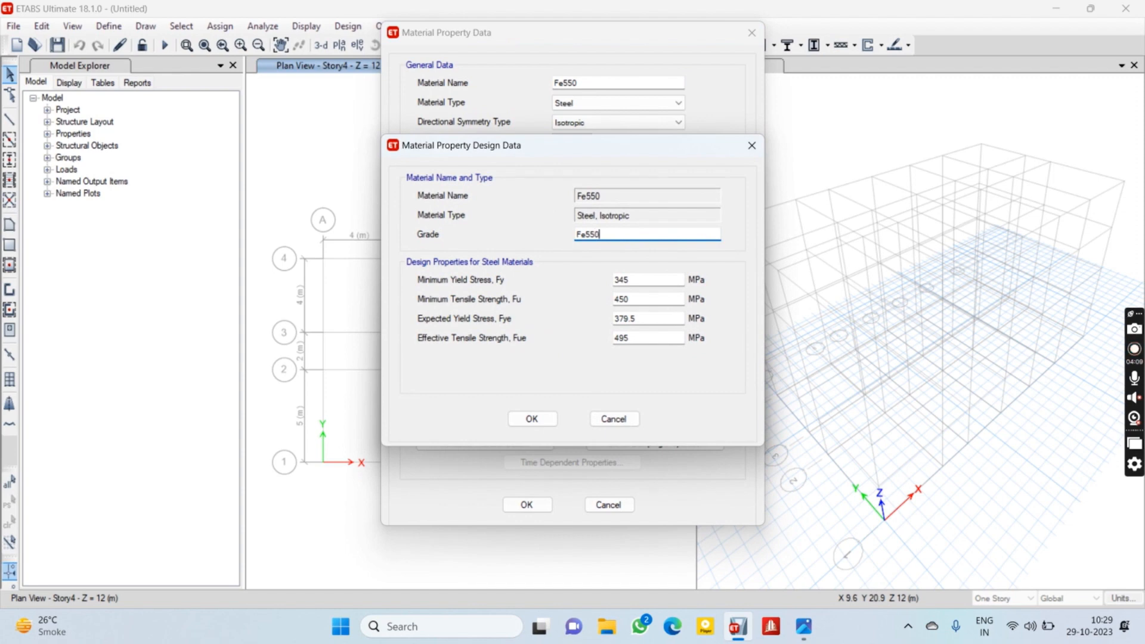
left_click_drag(675, 280, 588, 287)
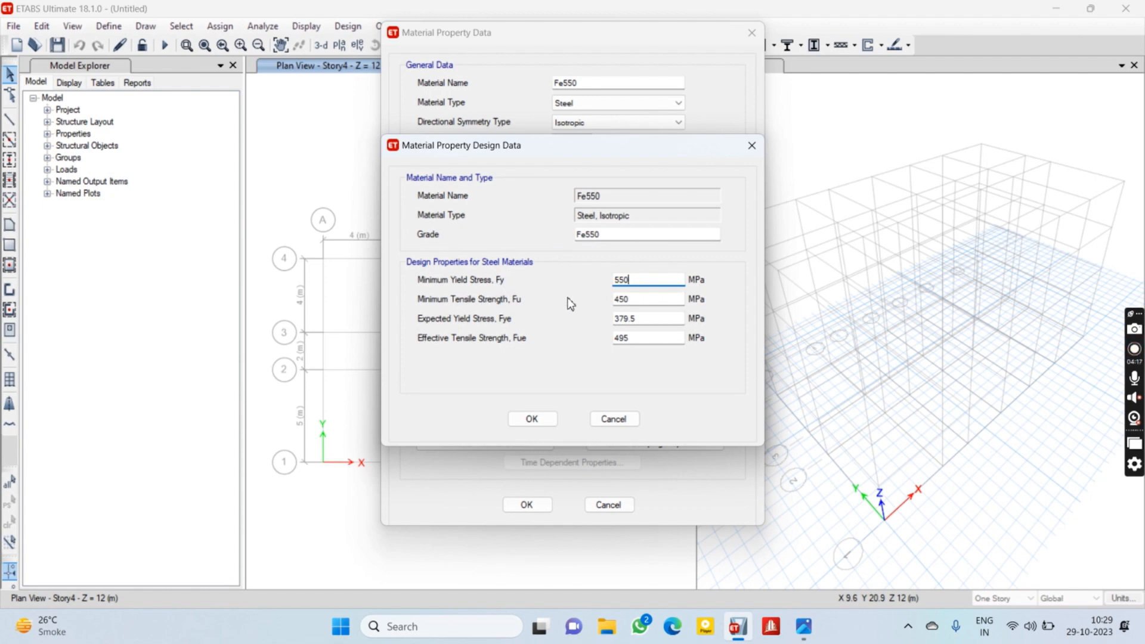
double_click(639, 298)
type("1.1*55")
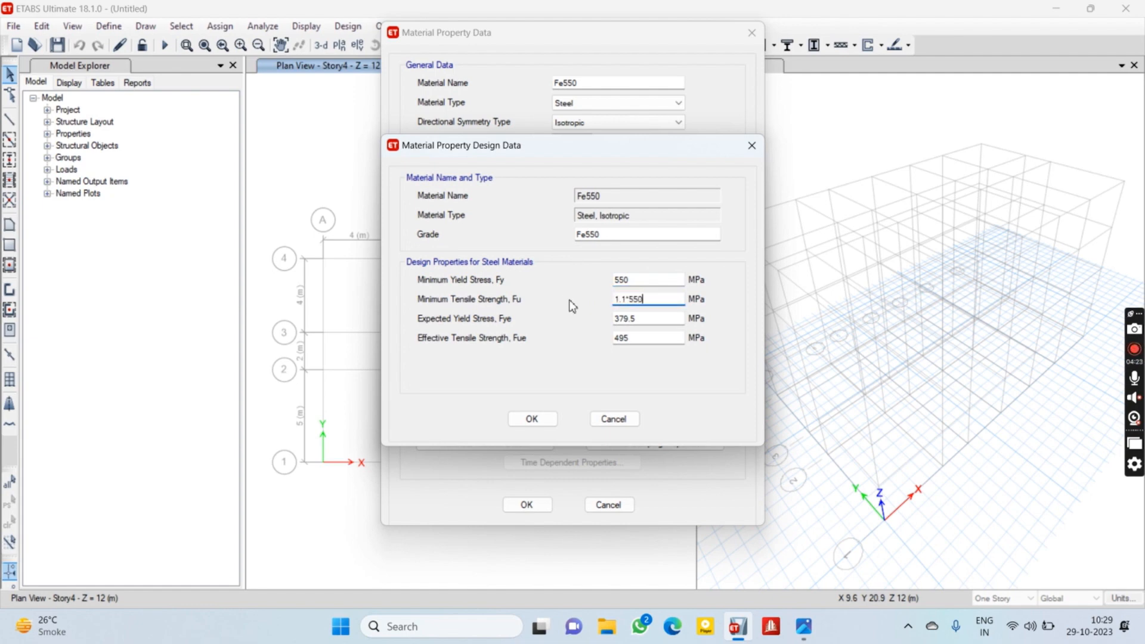
Set the Fe550 expected yield stress to 0.9*550 MPa and effective tensile strength to 544.5 MPa, and accept the material
left_click(631, 319)
double_click(628, 318)
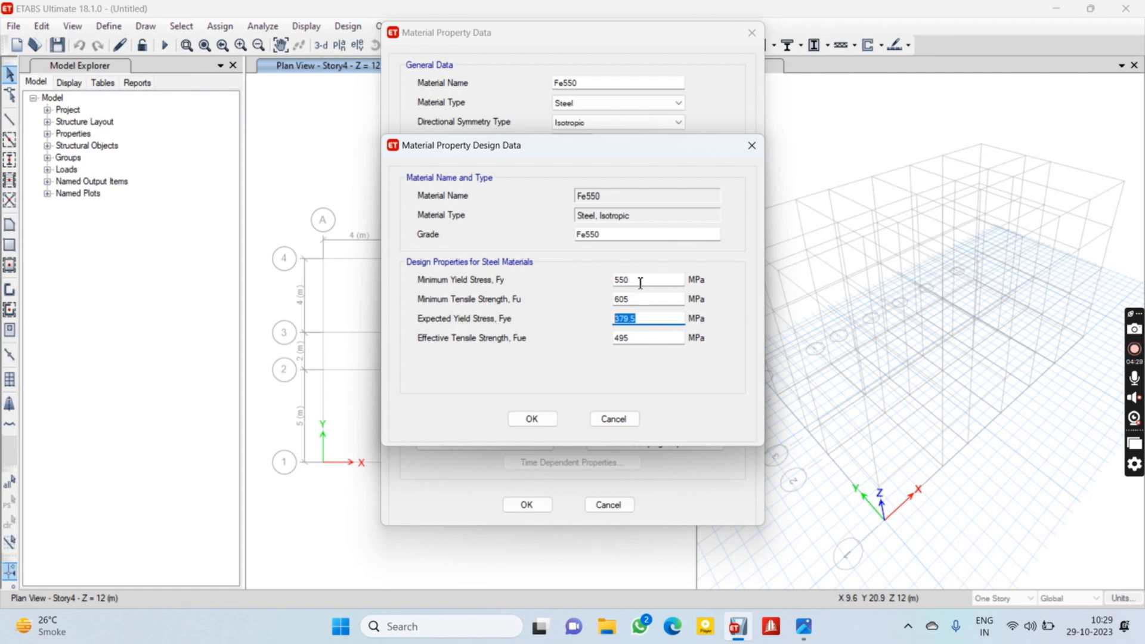
type("0.9*550")
double_click(646, 337)
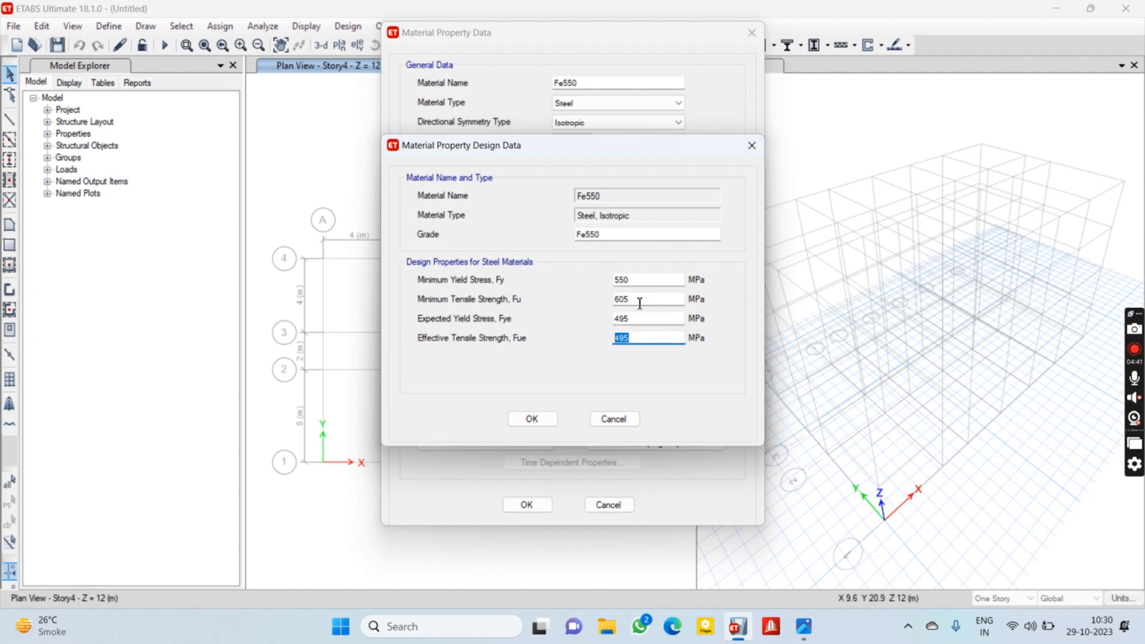
type("0")
left_click(656, 323)
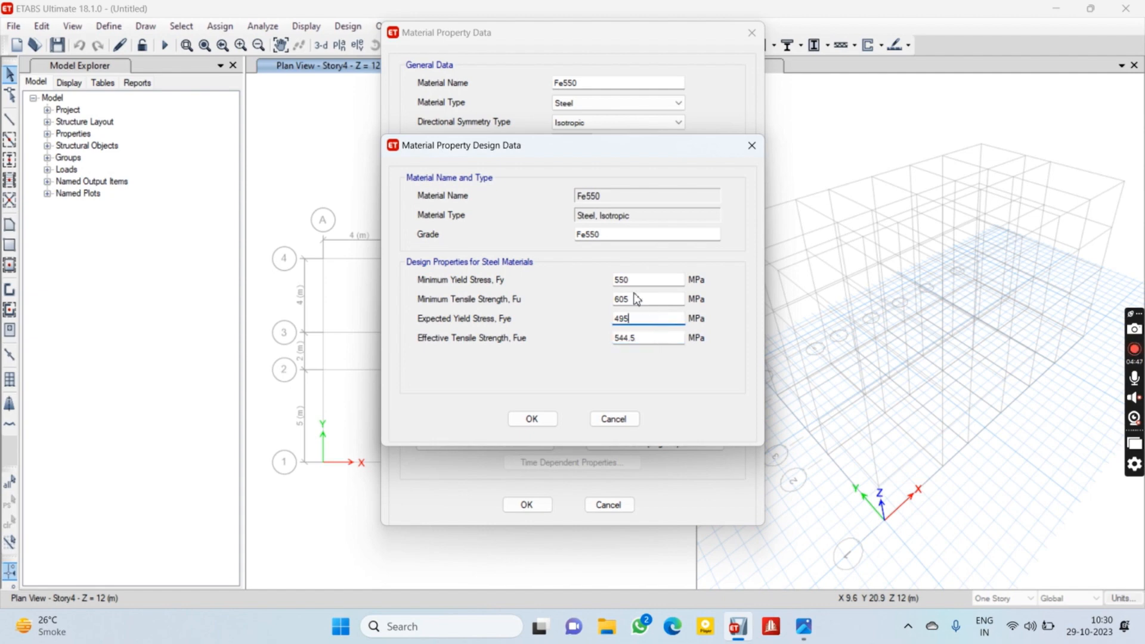
left_click(533, 420)
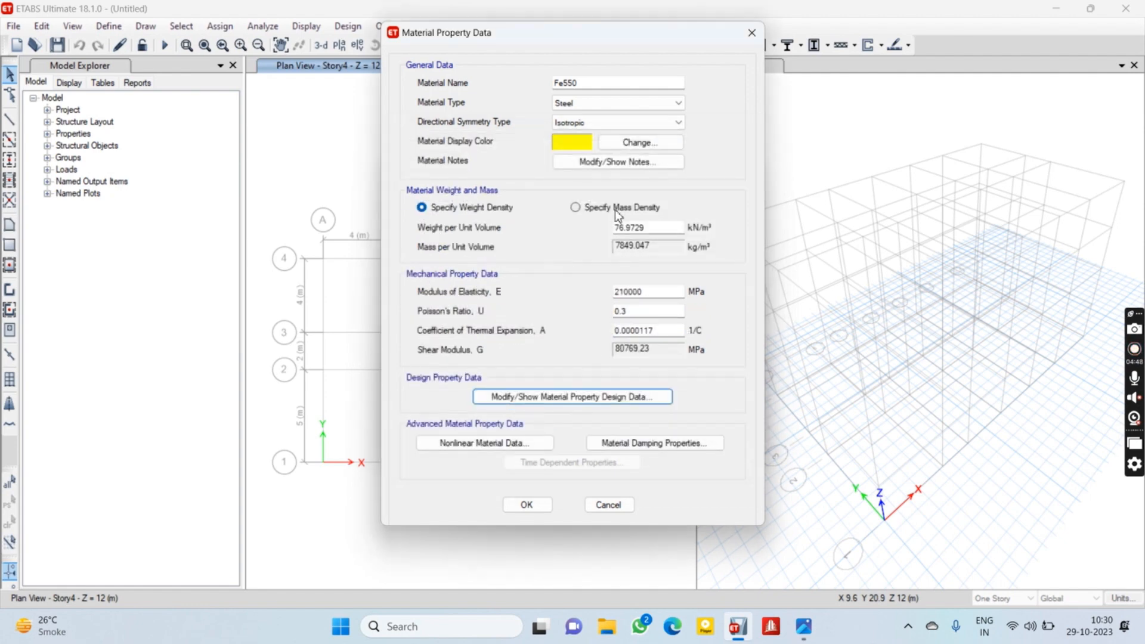
left_click(527, 505)
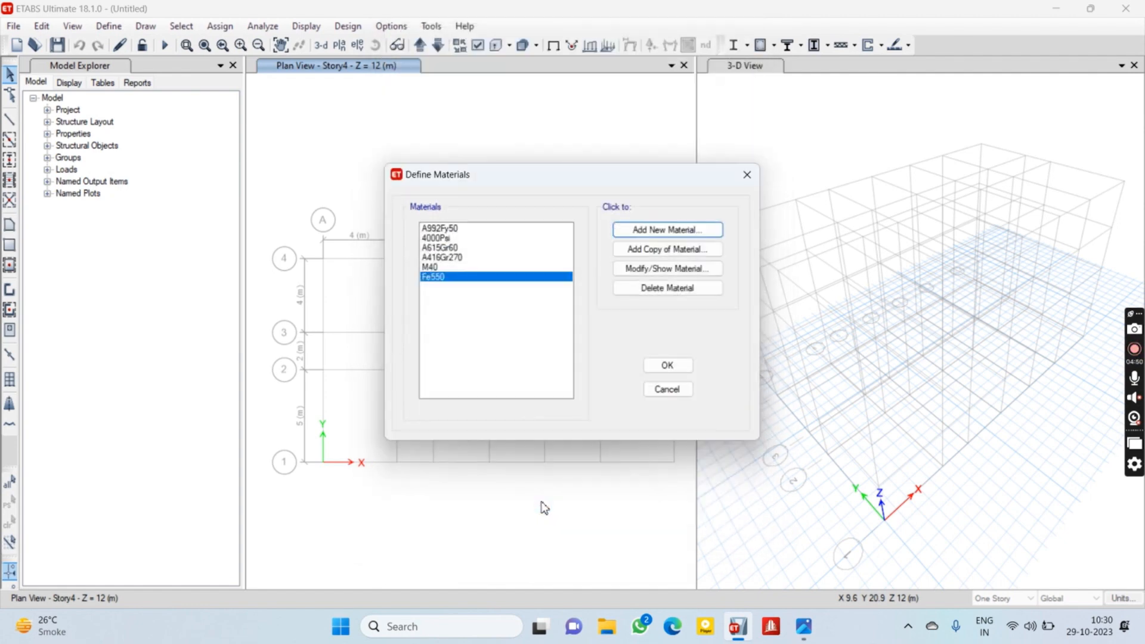
Make a copy of the Fe550 steel material and name it Fe500
left_click(652, 247)
double_click(560, 83)
type("Fe")
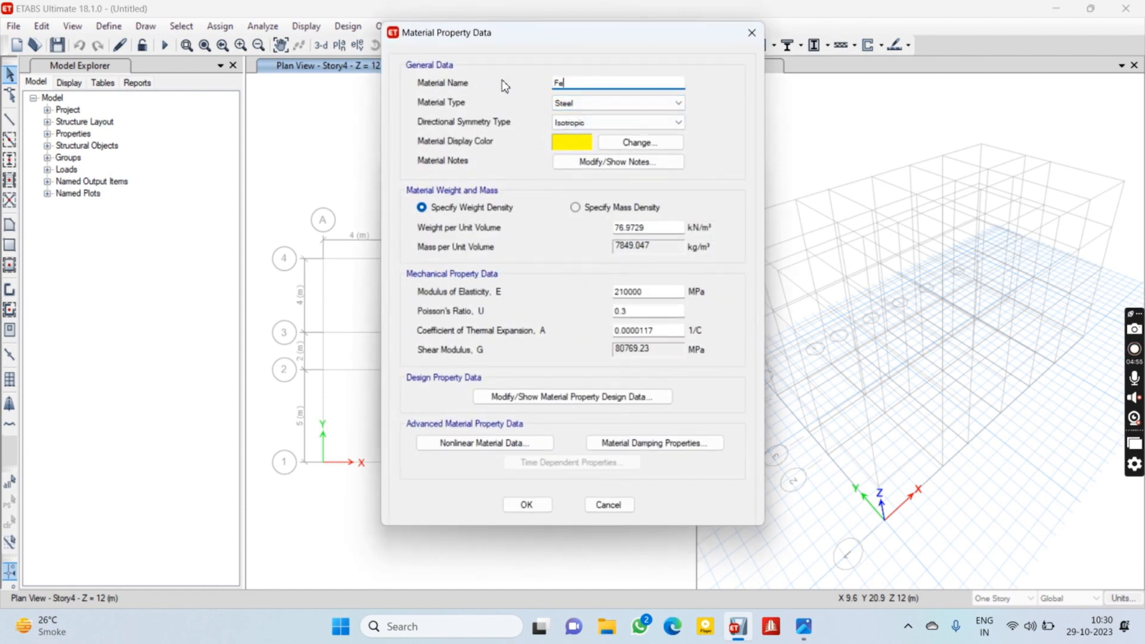
type("500")
In the copy's design data, set the grade to Fe500, minimum yield stress to 500 MPa and minimum tensile strength to 1.1*500 MPa
left_click(567, 396)
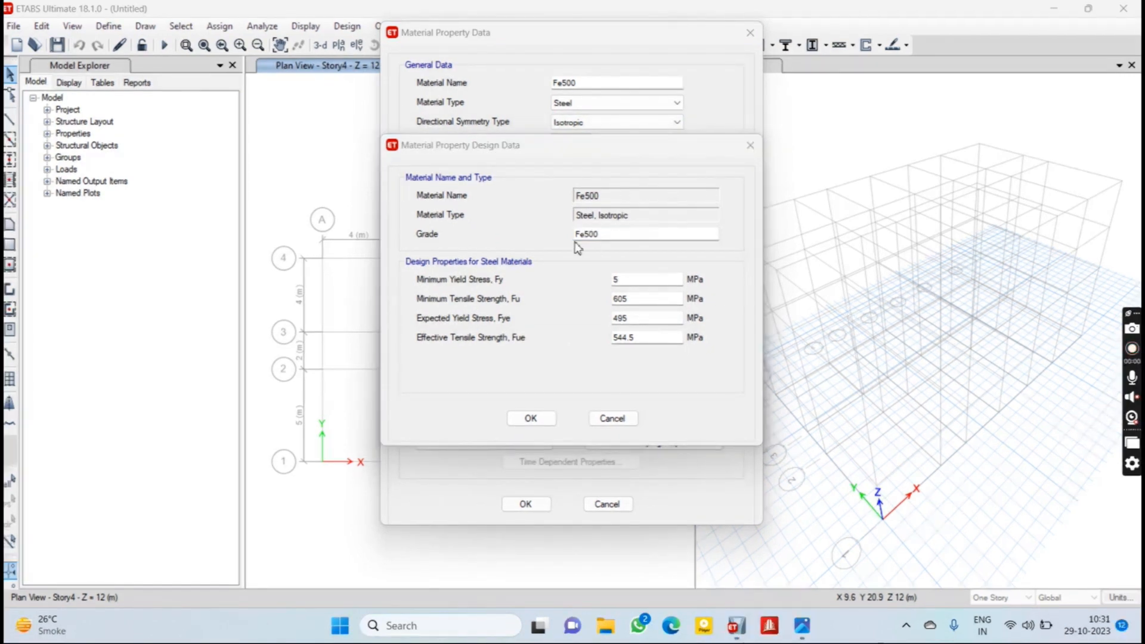
left_click(644, 234)
left_click(651, 280)
type("00")
key("Tab")
type("1")
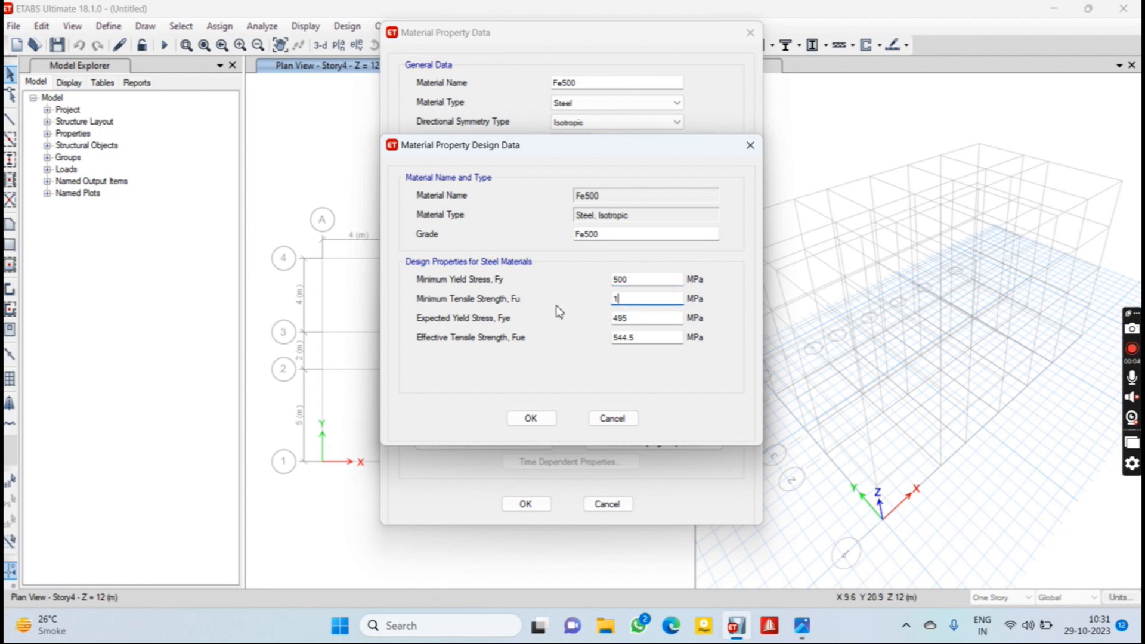
type(".1*500")
key("Tab")
Set the Fe500 expected yield stress to 0.9*500 MPa and effective tensile strength to 0.9*550 MPa, and accept the material definitions
type("0")
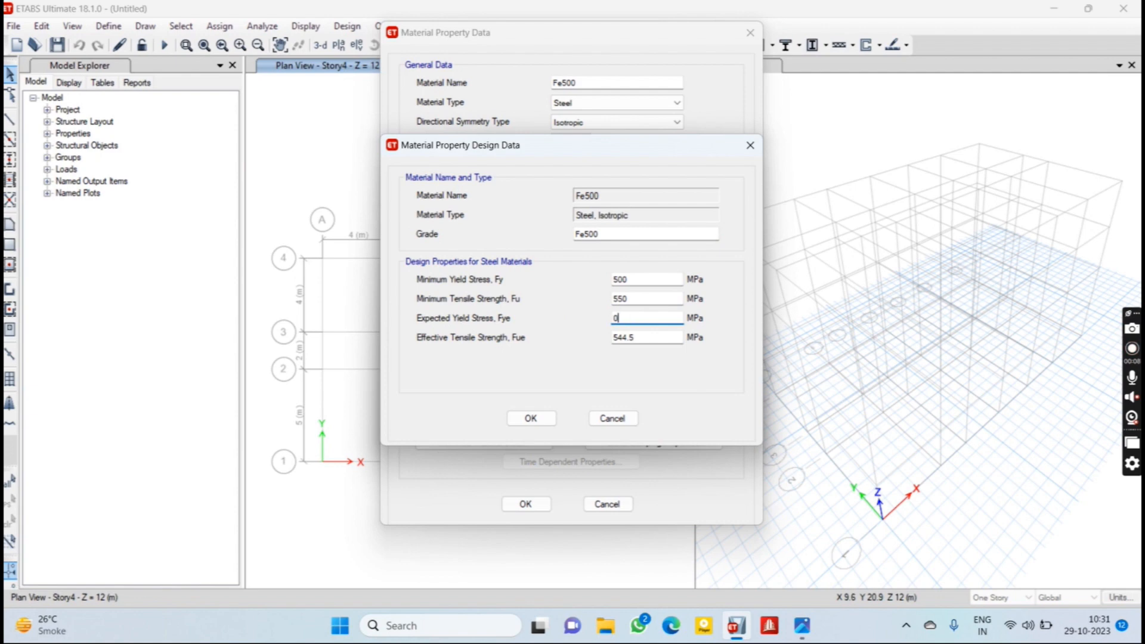
type(".9*500")
key("Tab")
type("0.9*")
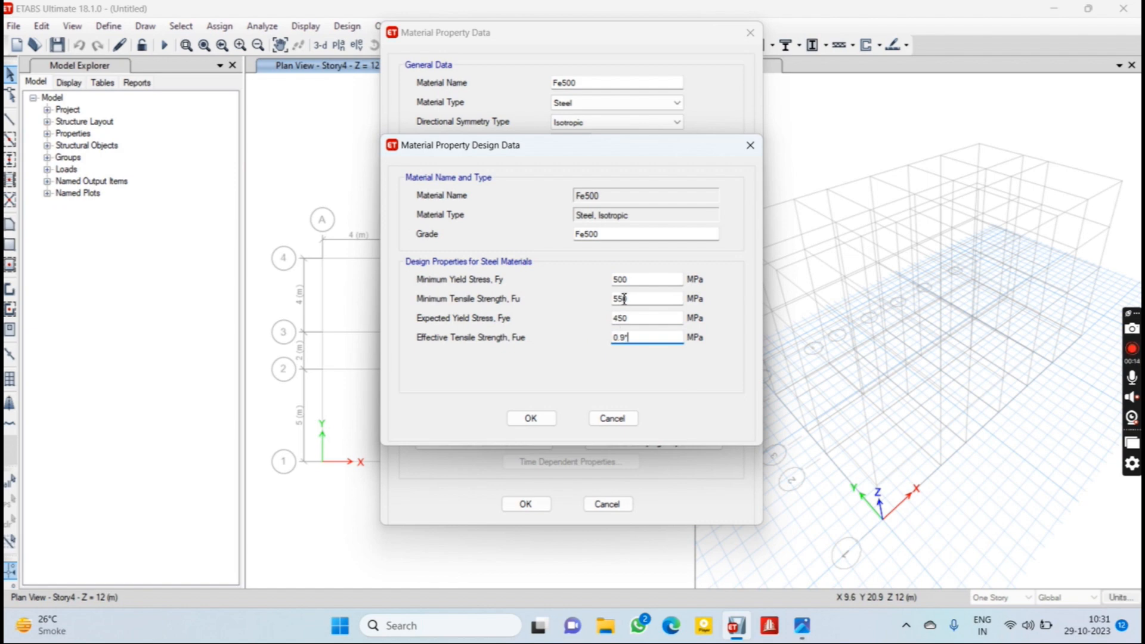
type("550")
left_click(656, 318)
left_click(531, 418)
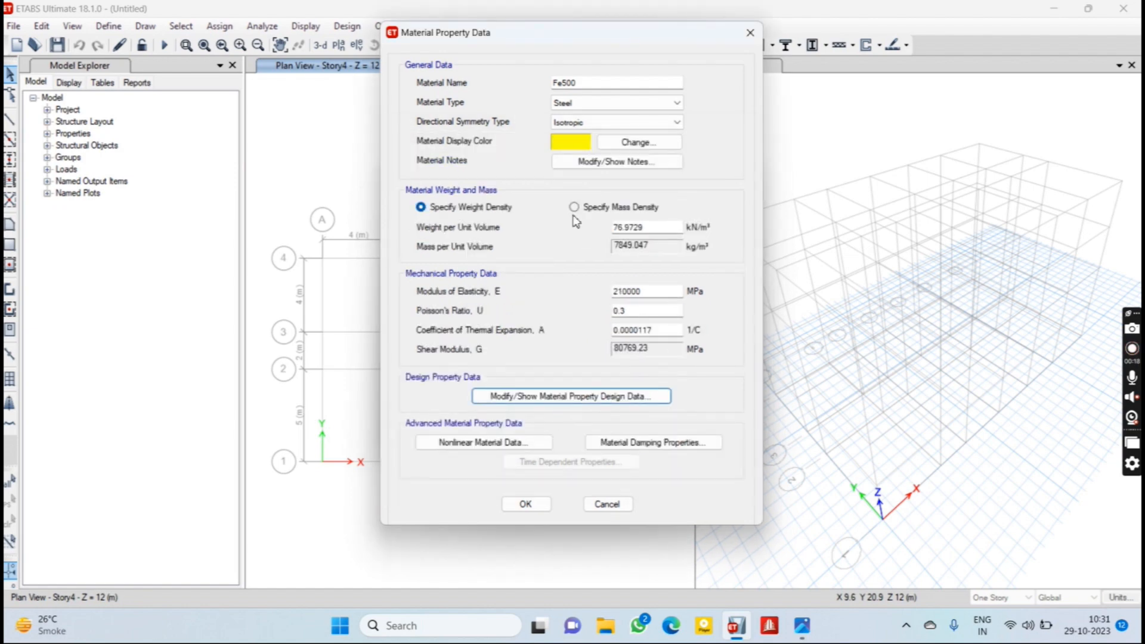
left_click(535, 510)
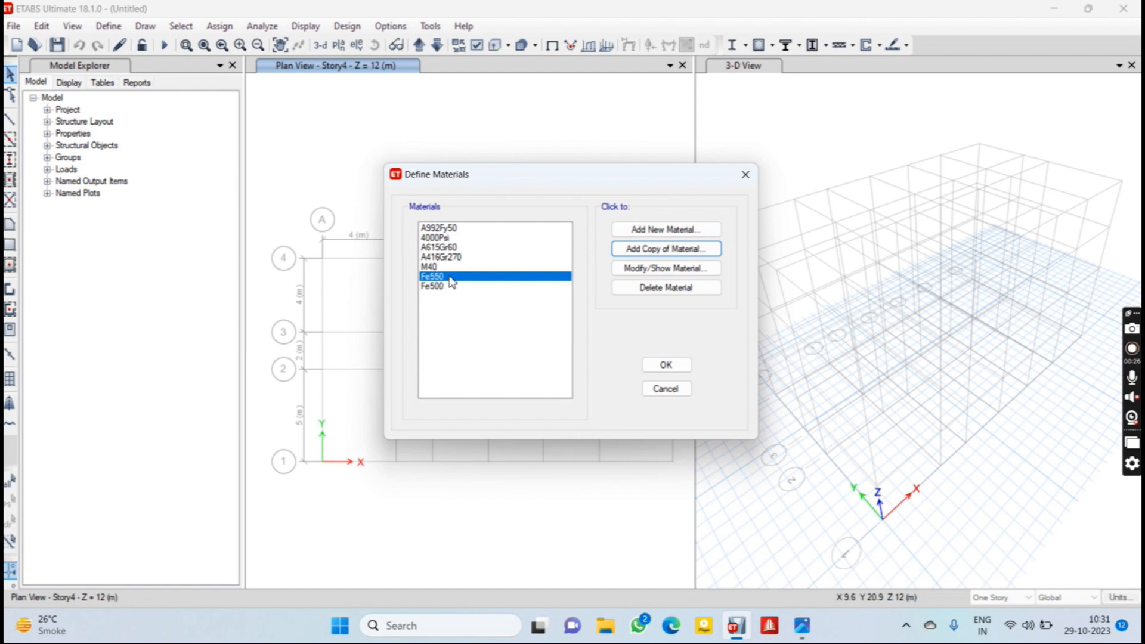
left_click(667, 365)
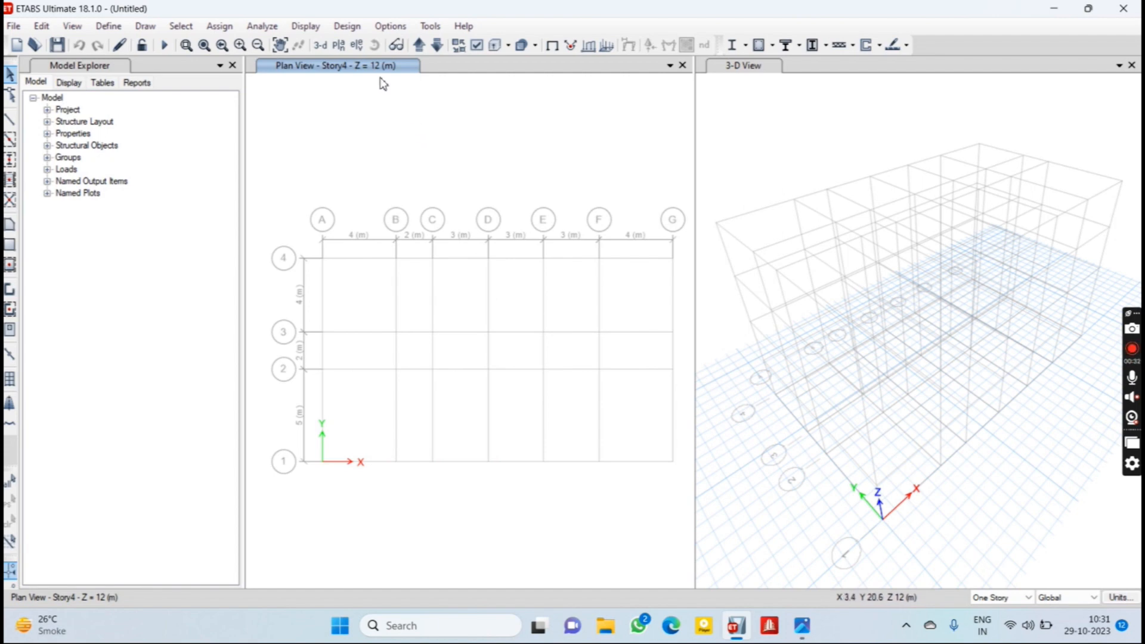
Delete the default frame sections A-CompBm, A-GravBm, A-GravCol, A-LatBm, A-LatCol, ConcBm, ConcCol, SteelBm and SteelCol
left_click(123, 29)
left_click(124, 29)
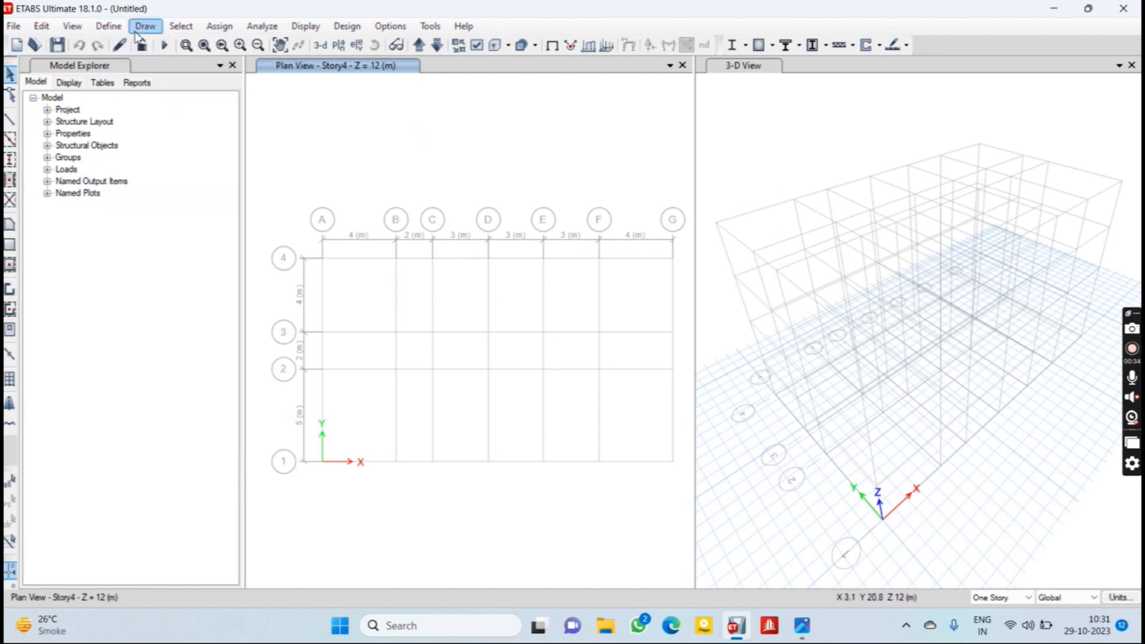
left_click(110, 26)
mouse_move(137, 72)
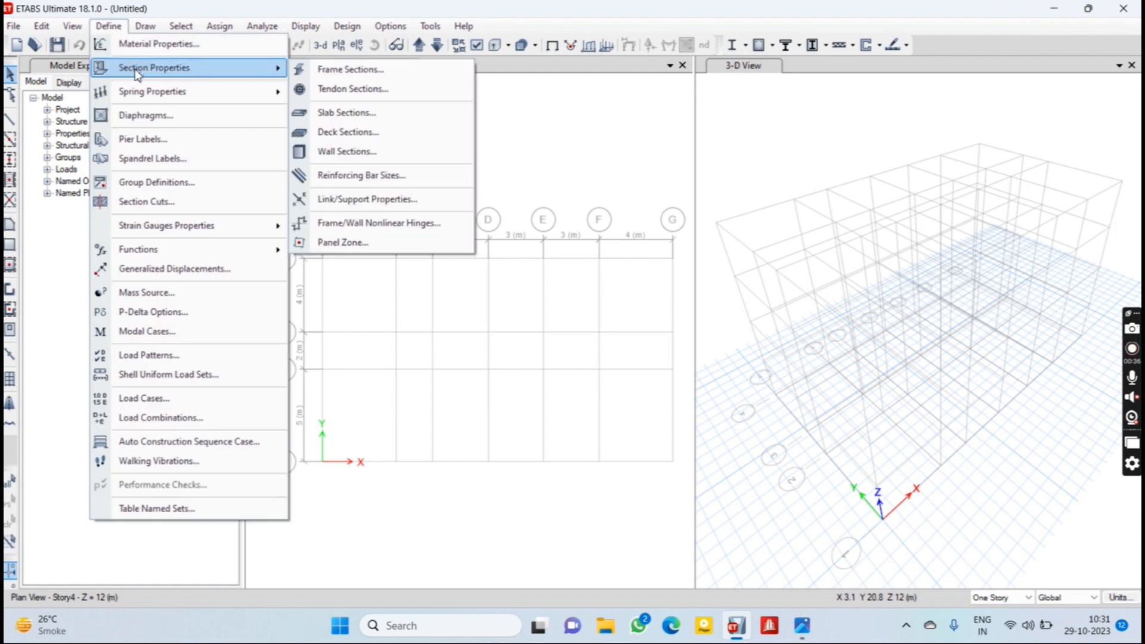
left_click(325, 69)
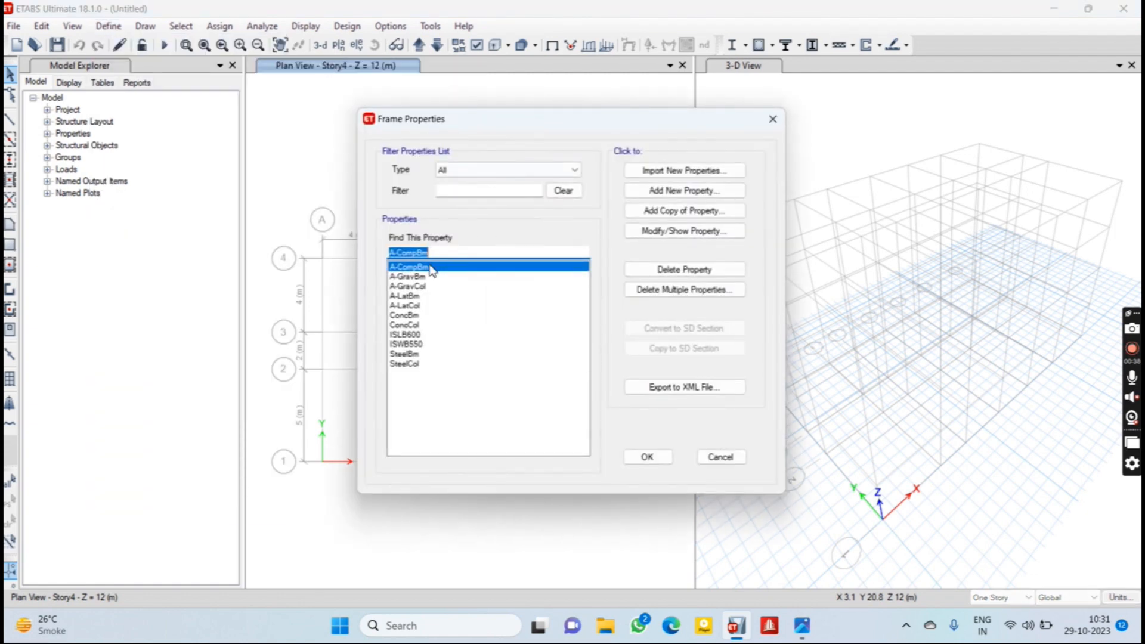
left_click(710, 289)
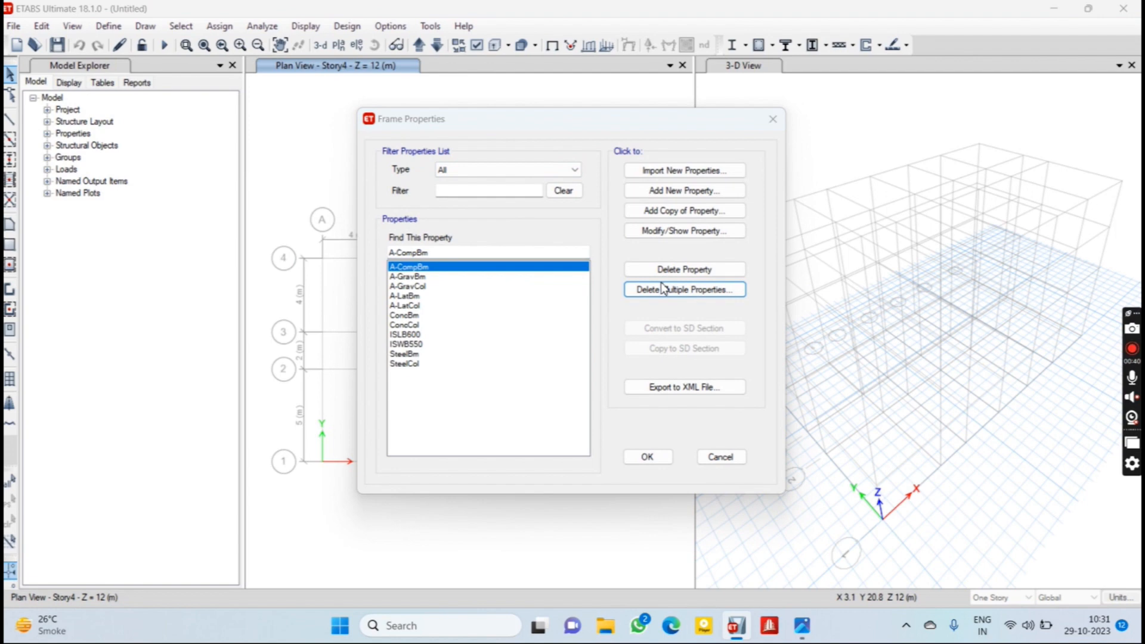
left_click_drag(511, 244, 570, 404)
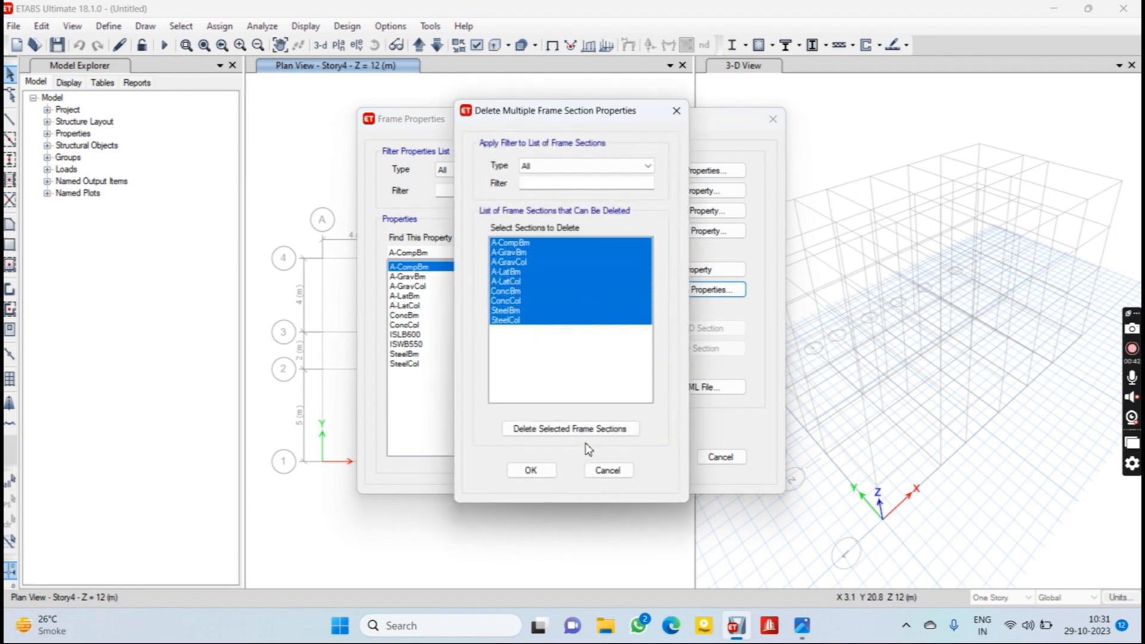
left_click(585, 429)
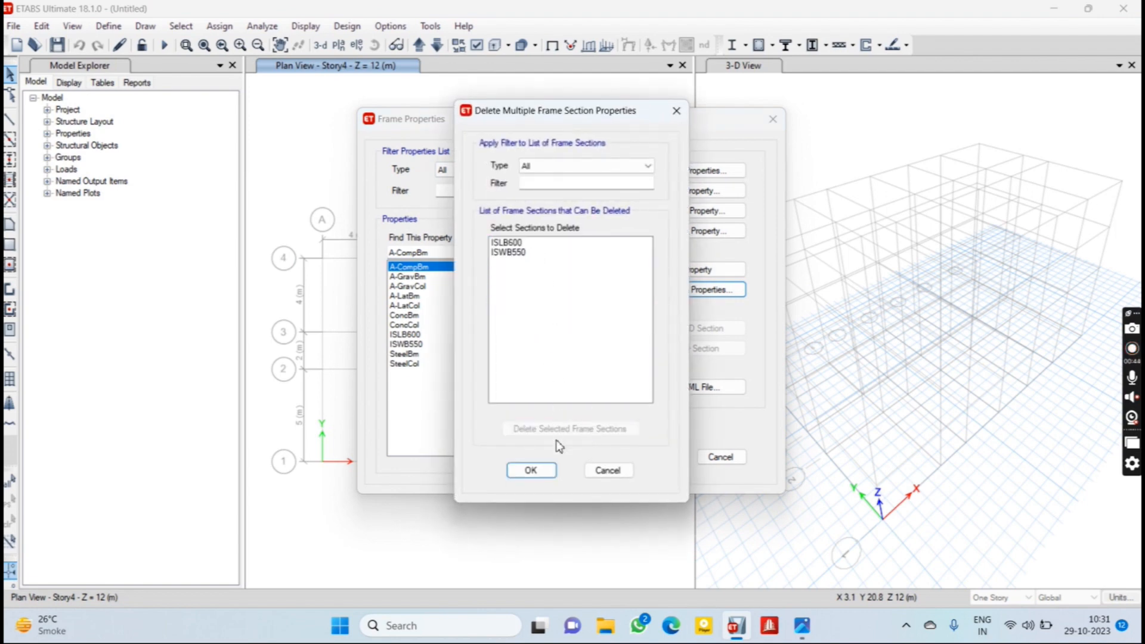
left_click(531, 470)
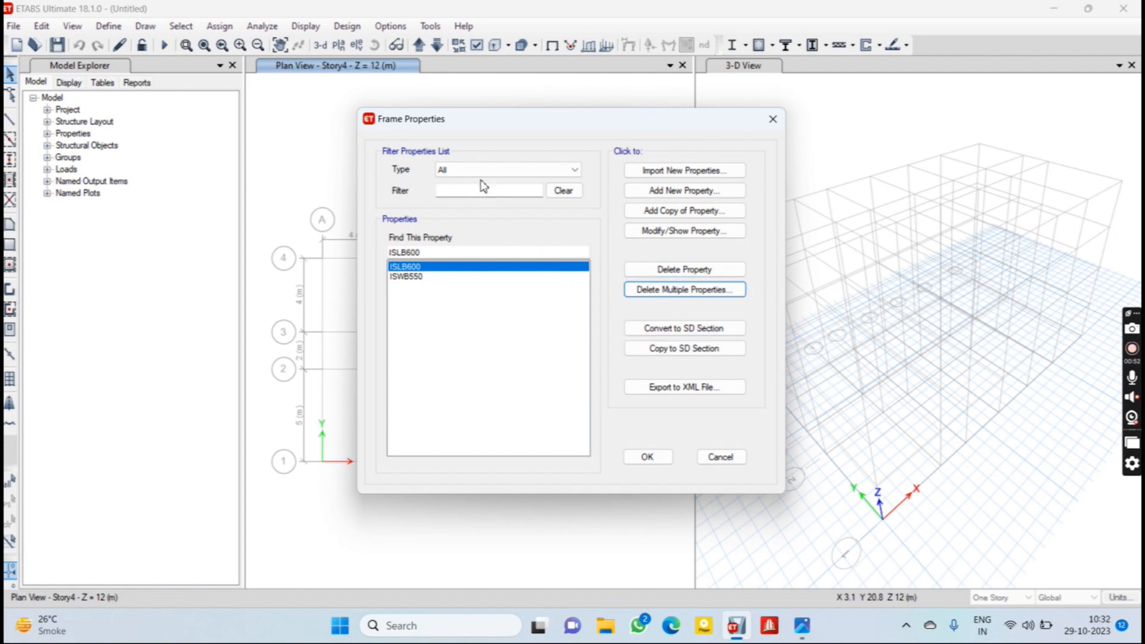
Add a new rectangular concrete frame section named B 350*500 with M40 as its material
left_click(667, 192)
left_click(320, 270)
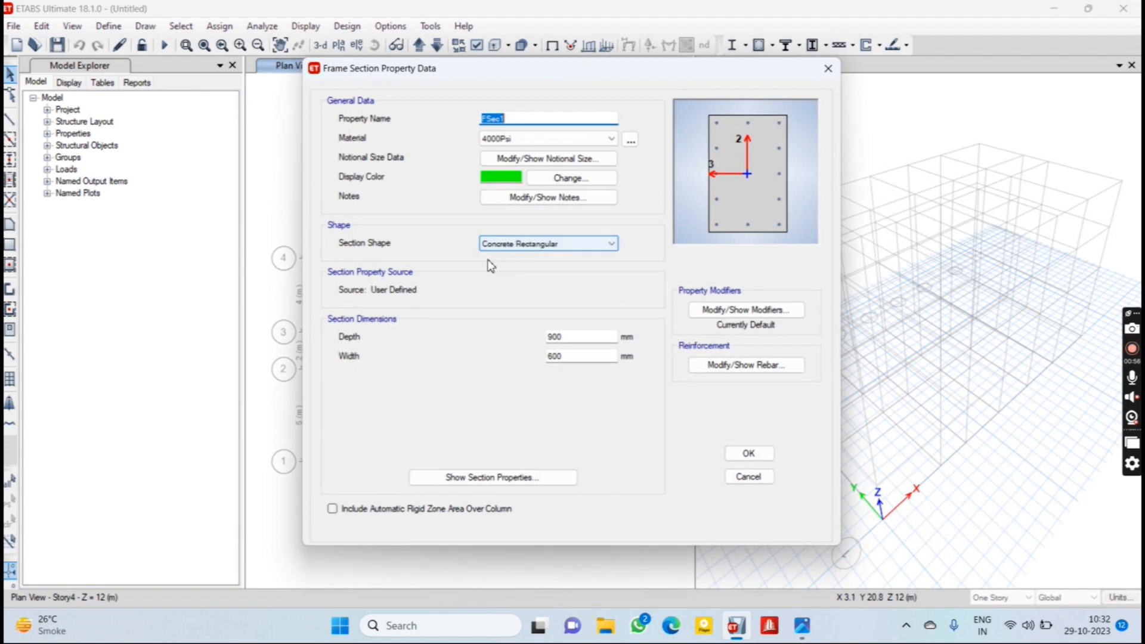
type("B 35")
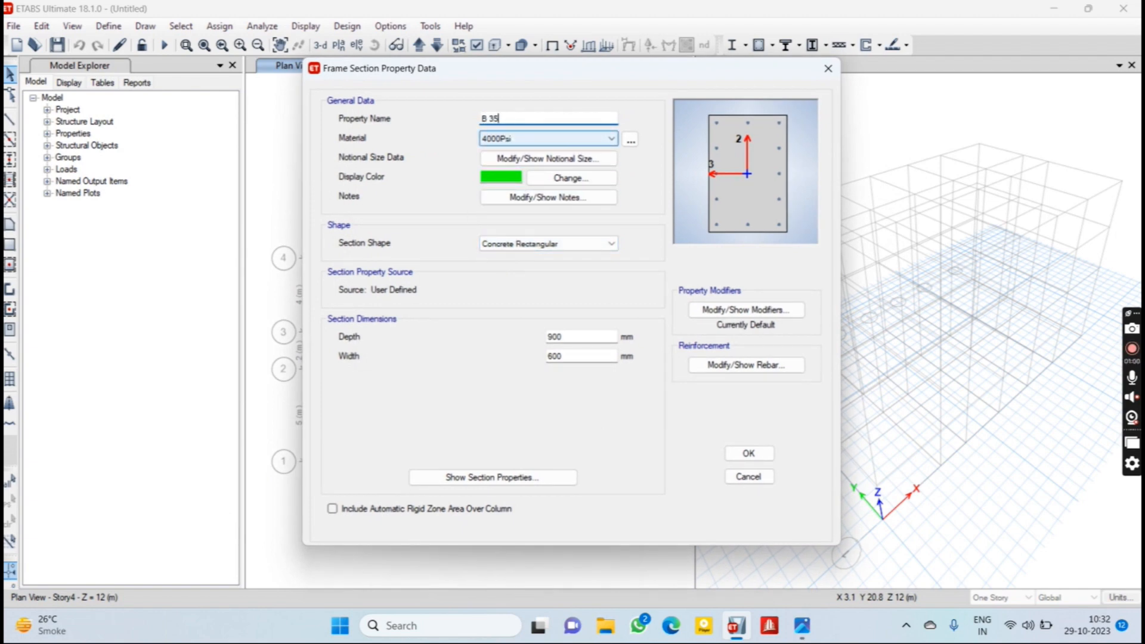
type("0*500")
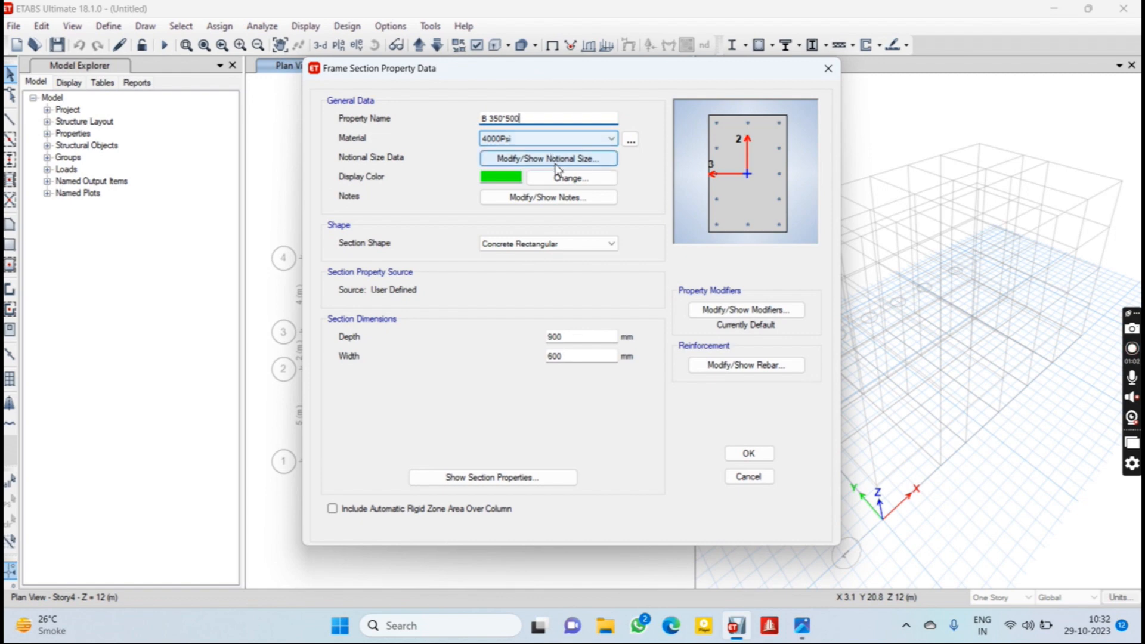
left_click(544, 140)
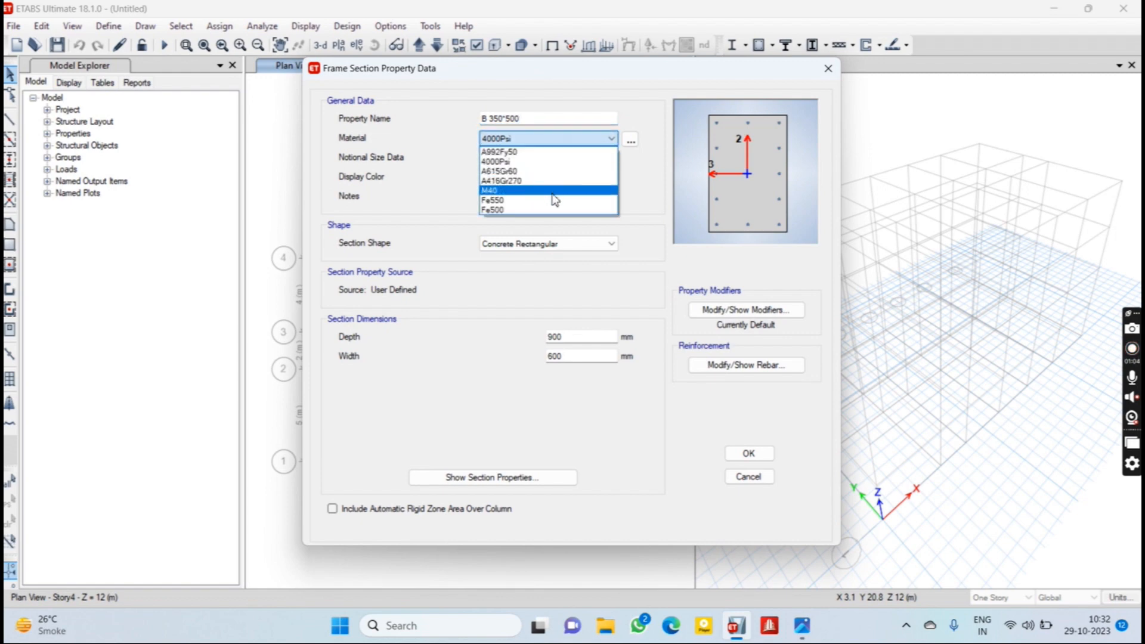
left_click(551, 191)
Set the B 350*500 section's depth to 500 mm and width to 350 mm
double_click(585, 334)
type("500")
key("Tab")
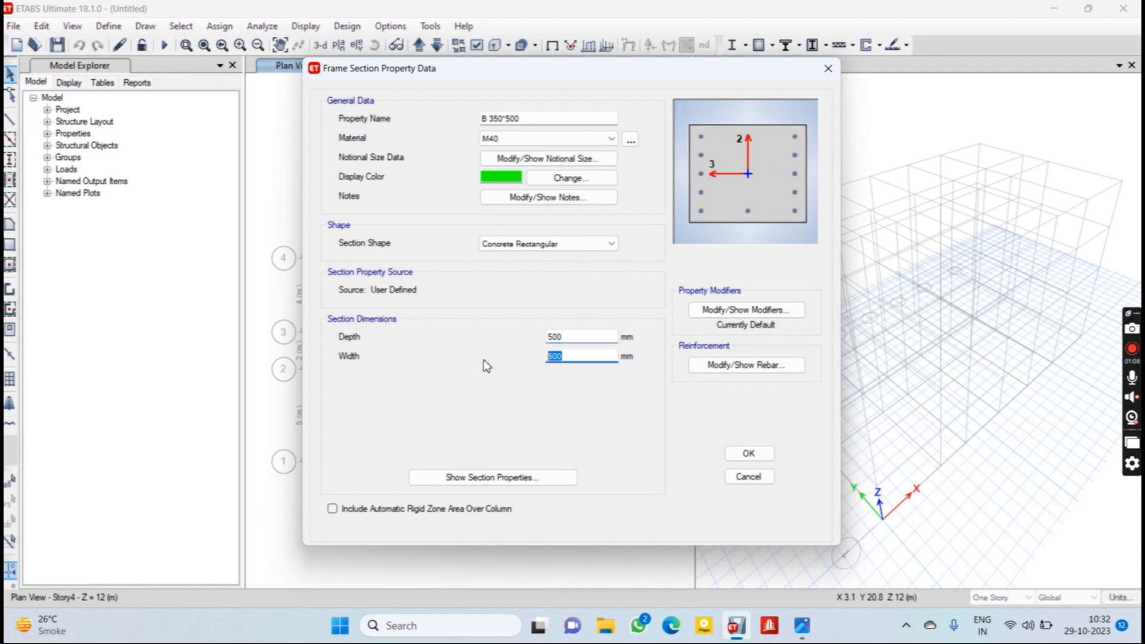
type("350")
Open the property/stiffness modifiers of the B 350*500 beam section
left_click(743, 313)
left_click_drag(520, 156, 470, 146)
left_click_drag(562, 135, 530, 114)
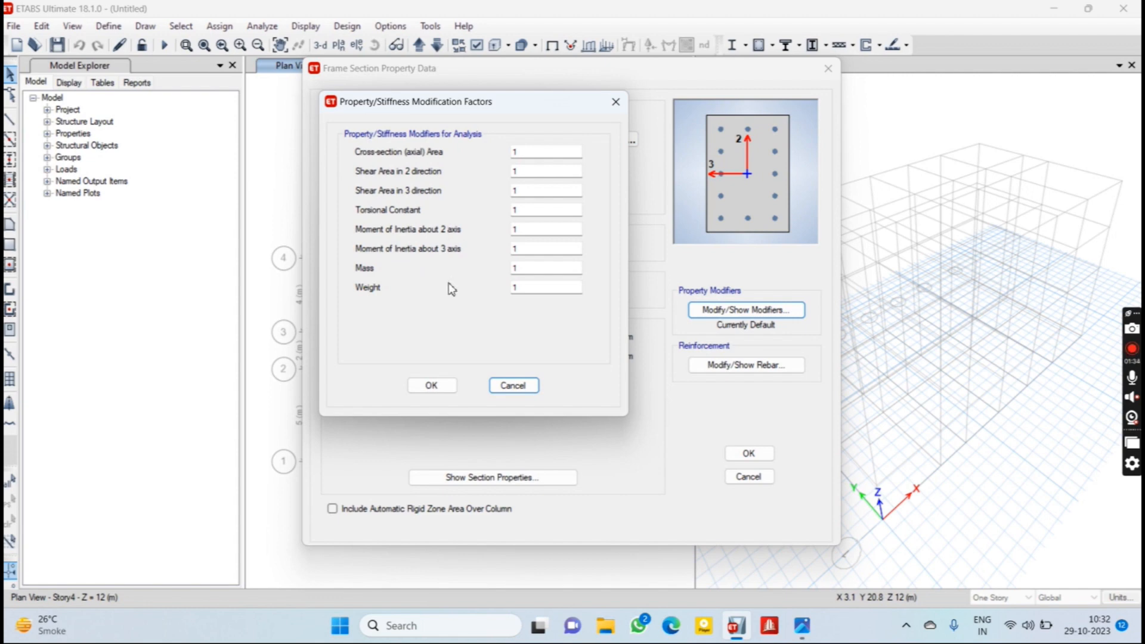
Examine the beam stiffness modifiers in the 11.png reference image from File Explorer, and return to ETABS
left_click(602, 623)
key("super+e")
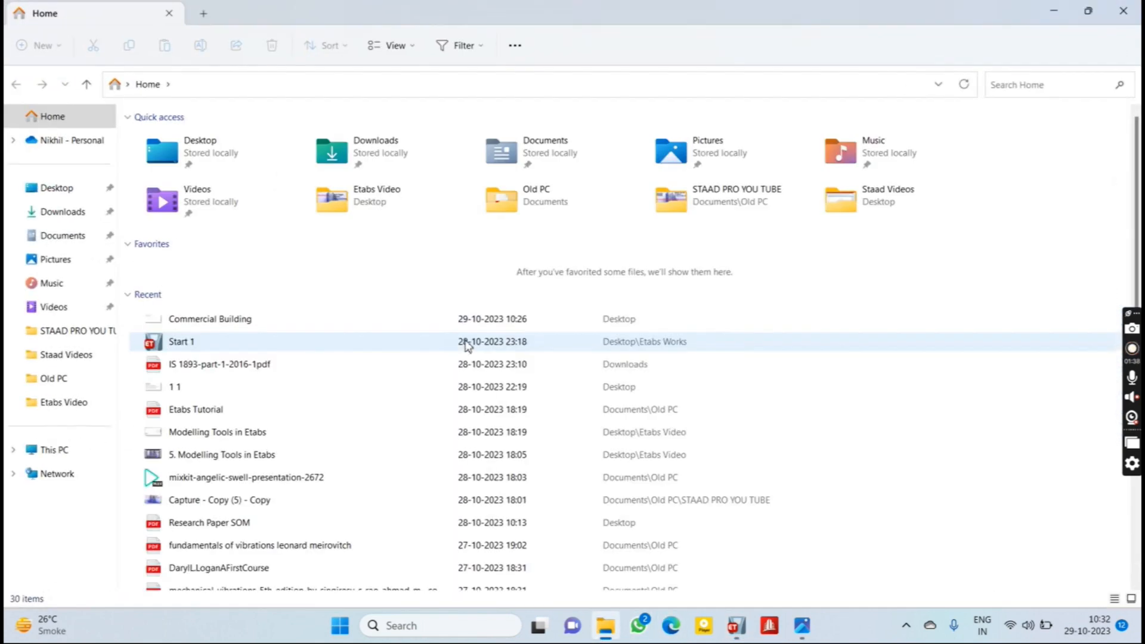
double_click(231, 394)
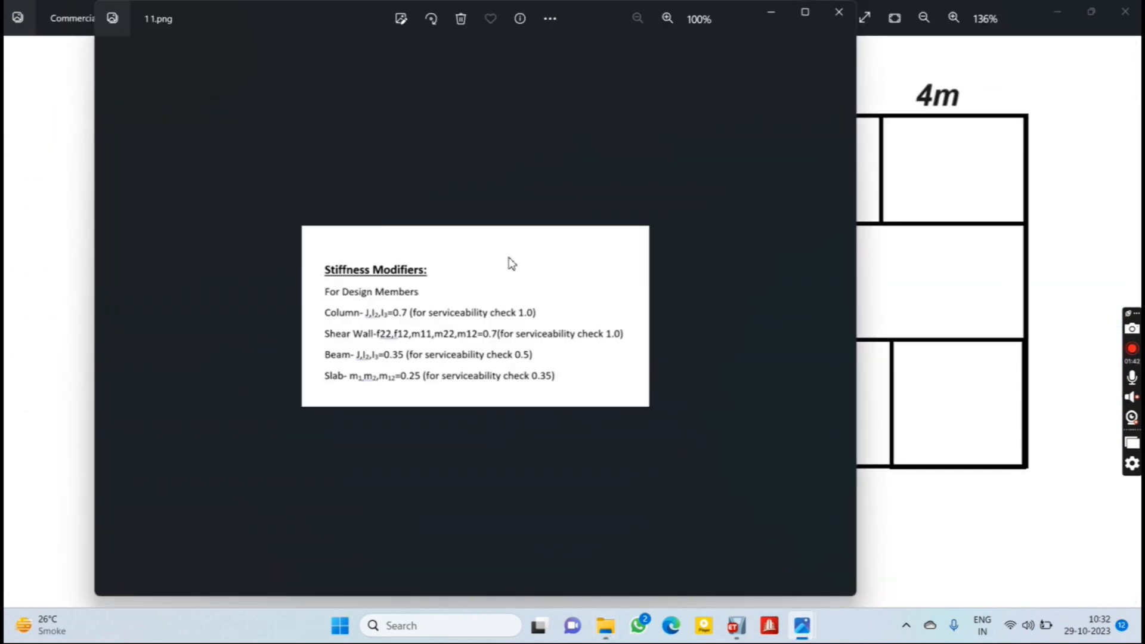
scroll(460, 306, "up", 5)
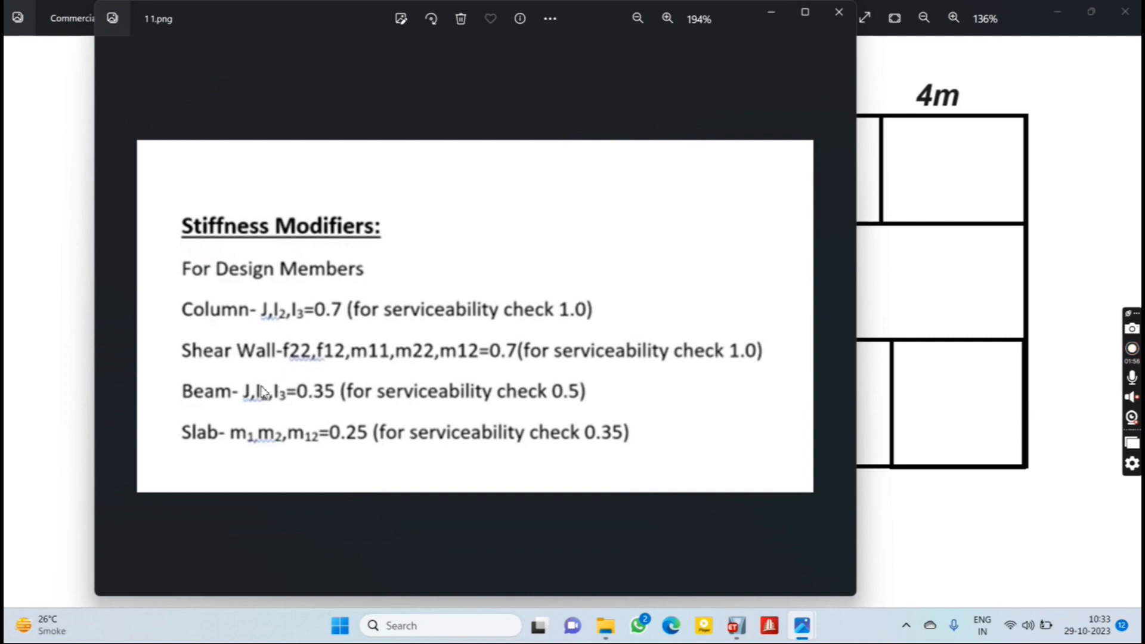
left_click(771, 11)
left_click(736, 625)
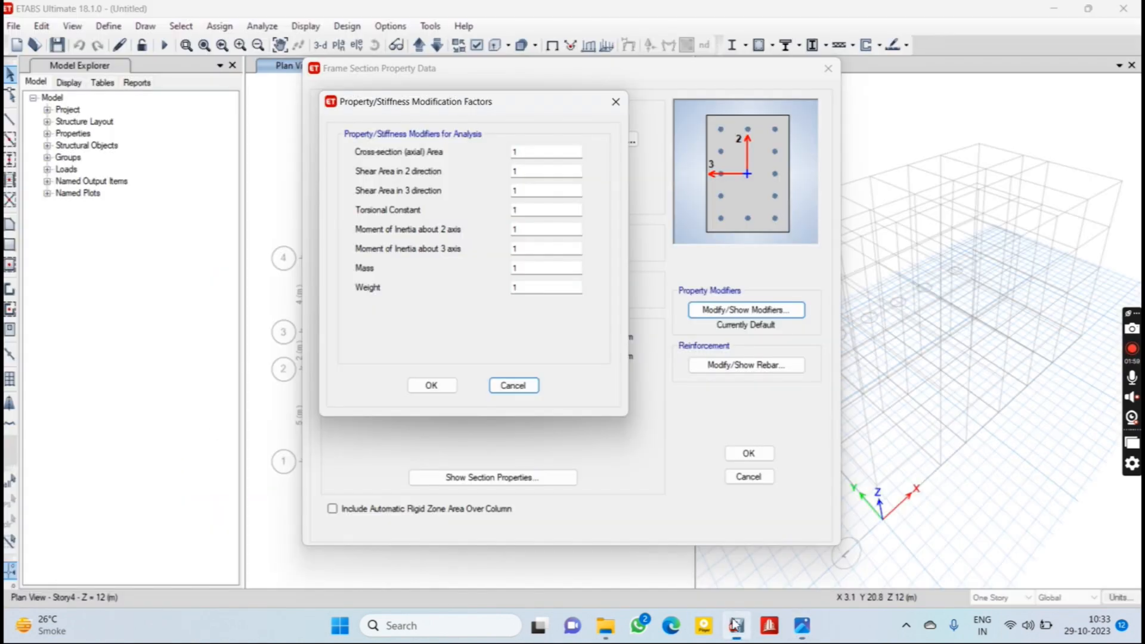
Set the beam's torsional constant and moments of inertia about the 2 and 3 axes to 0.35, and accept the modifiers
double_click(522, 207)
type("0.35")
key("Tab")
type("0.35")
key("Tab")
type("0.35")
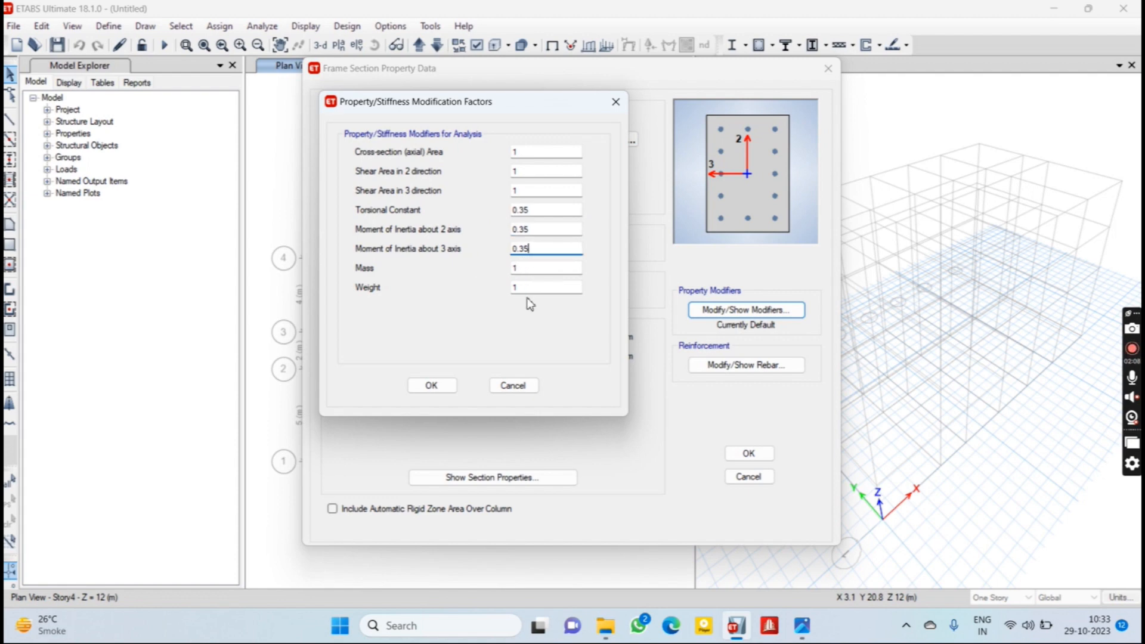
left_click(439, 385)
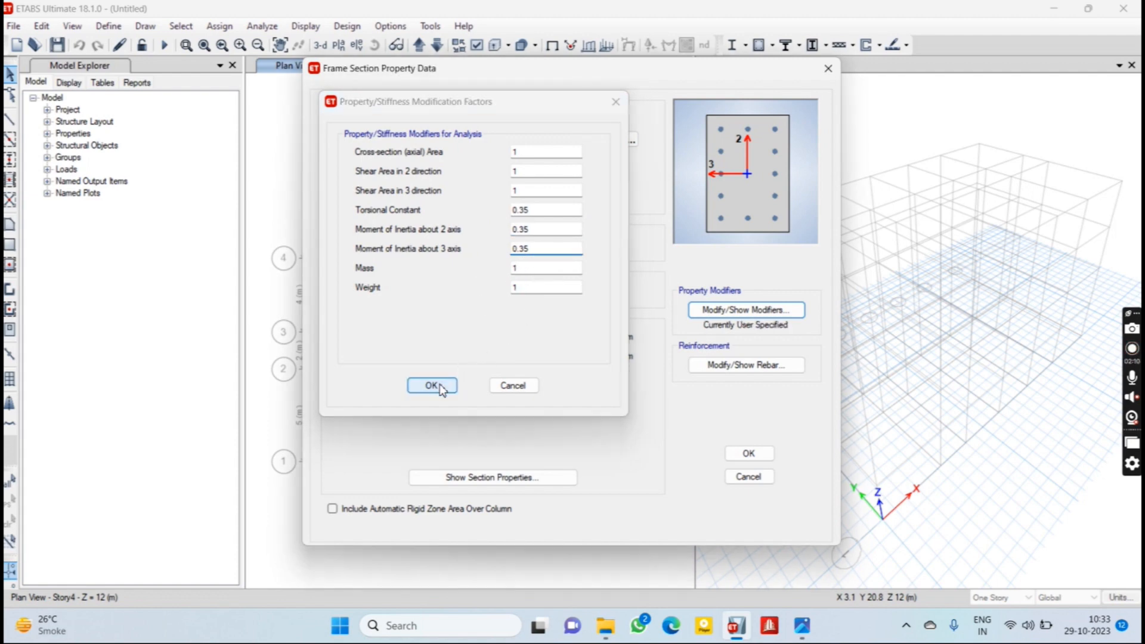
Set the beam's reinforcement to M3 Design Only, with Fe550 longitudinal bars and Fe500 confinement bars
left_click(740, 365)
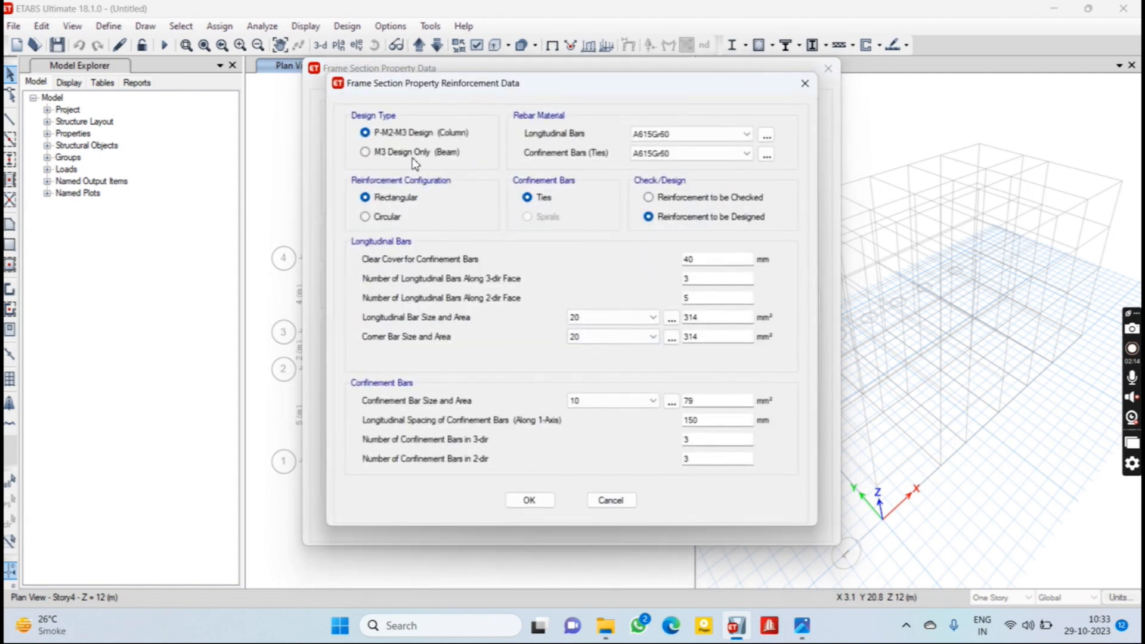
left_click(416, 153)
left_click(767, 135)
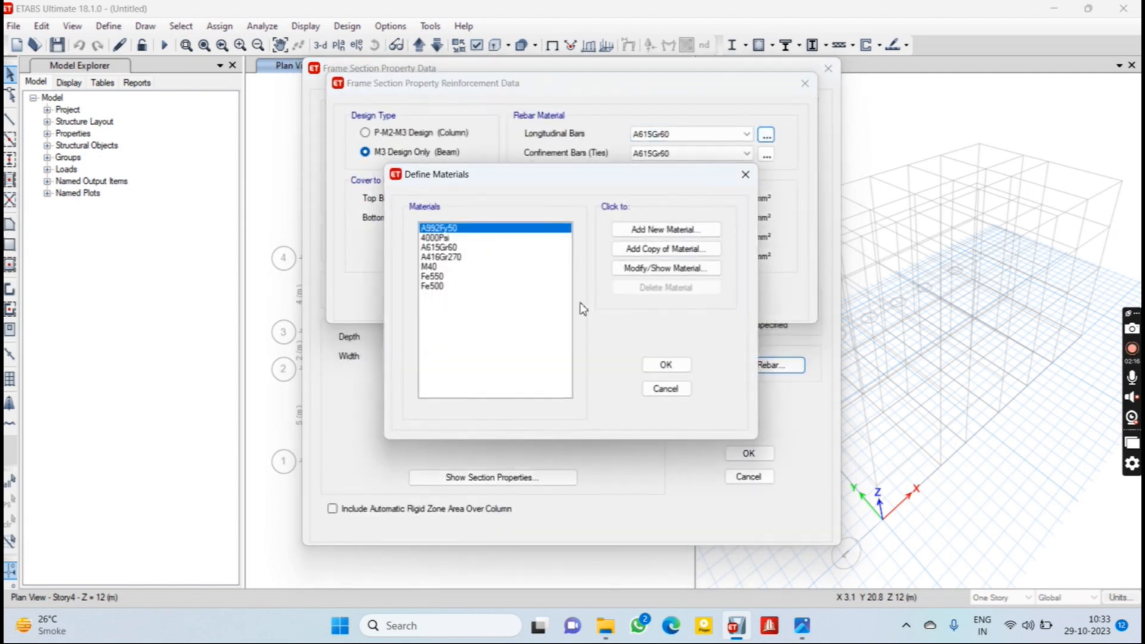
left_click(666, 365)
left_click(746, 134)
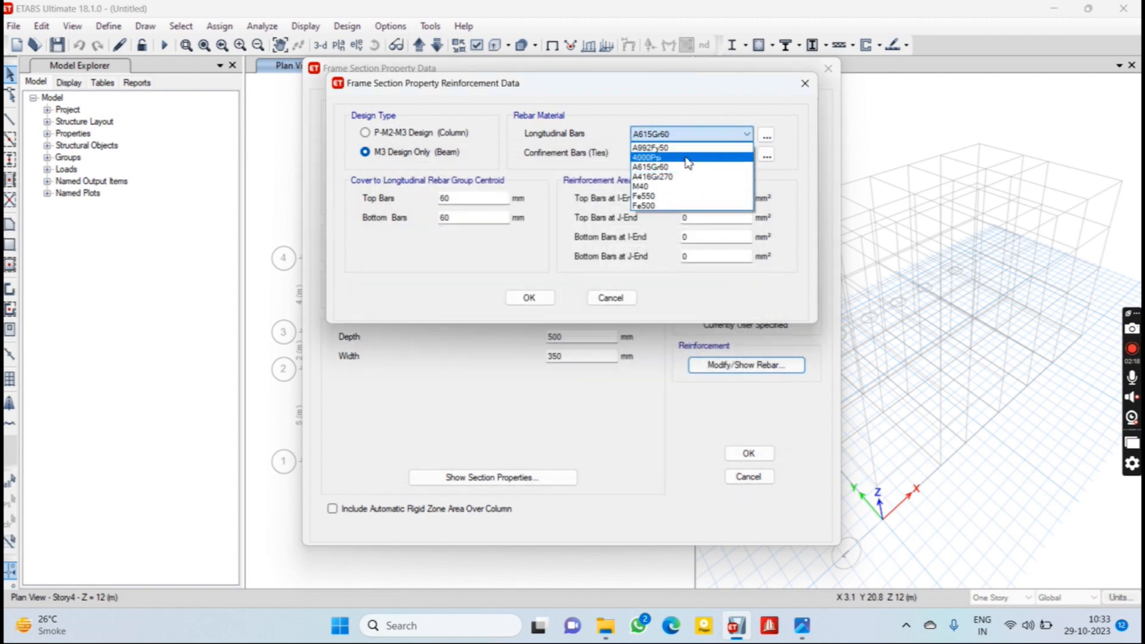
left_click(685, 195)
left_click(745, 133)
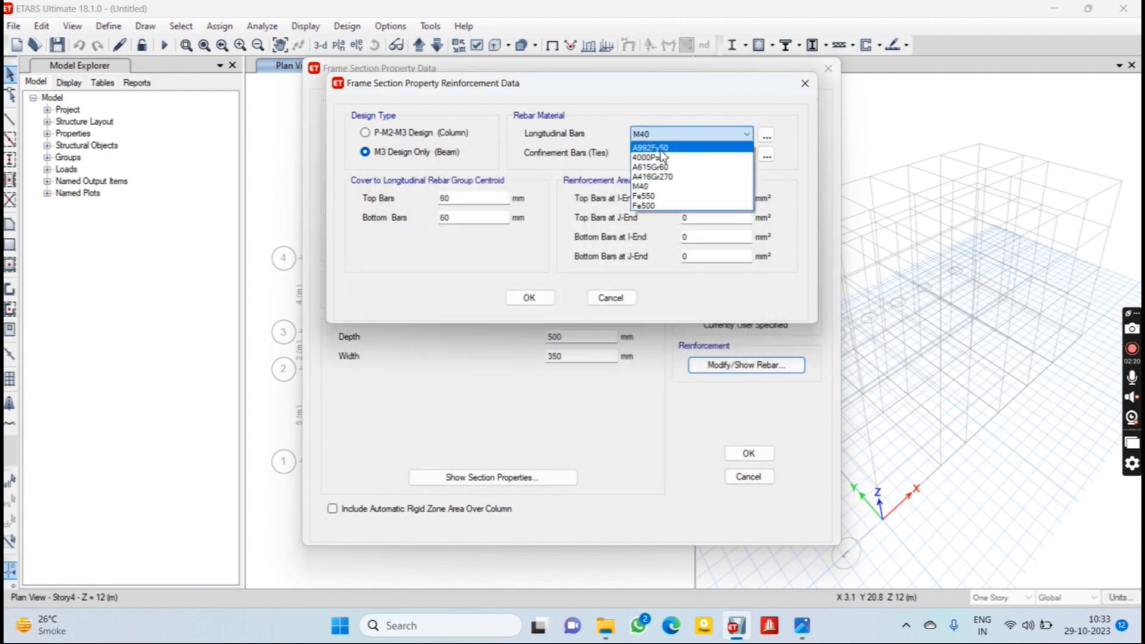
left_click(668, 201)
left_click(686, 153)
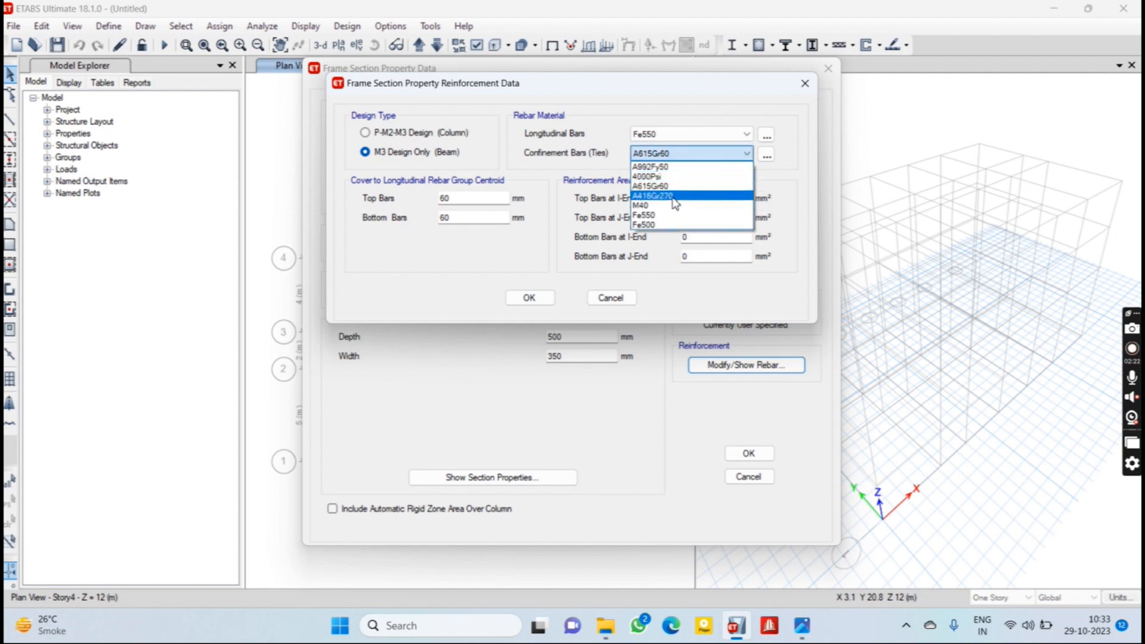
left_click(667, 223)
Set the top and bottom bar cover to 50 mm, and accept the reinforcement data and the beam section
left_click_drag(465, 198, 358, 199)
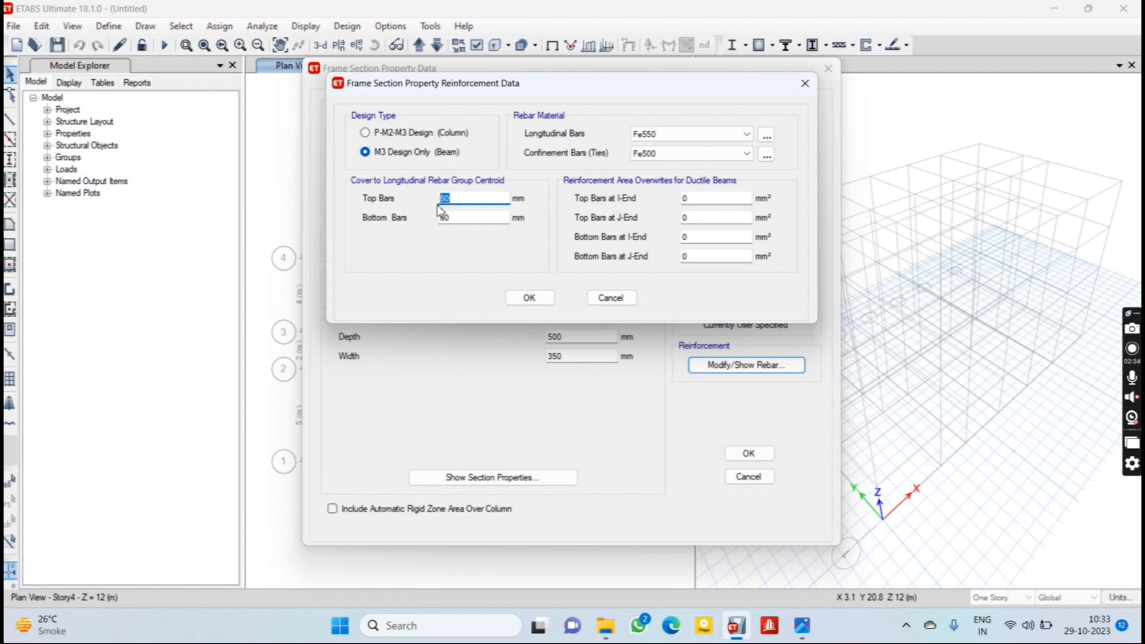
type("50")
key("Tab")
type("50")
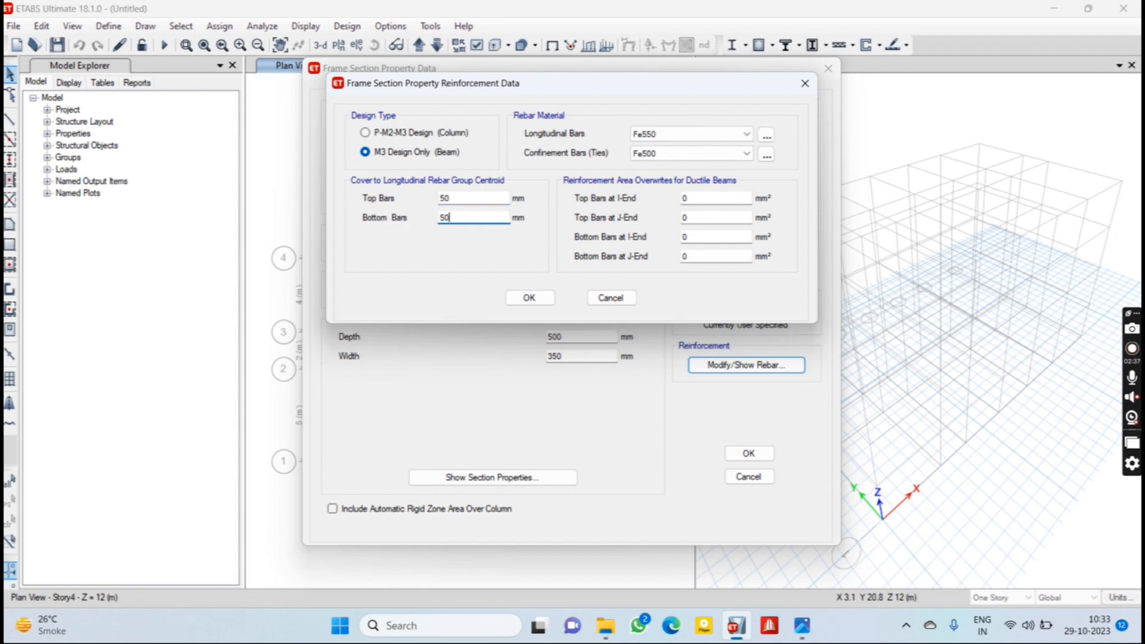
left_click(541, 303)
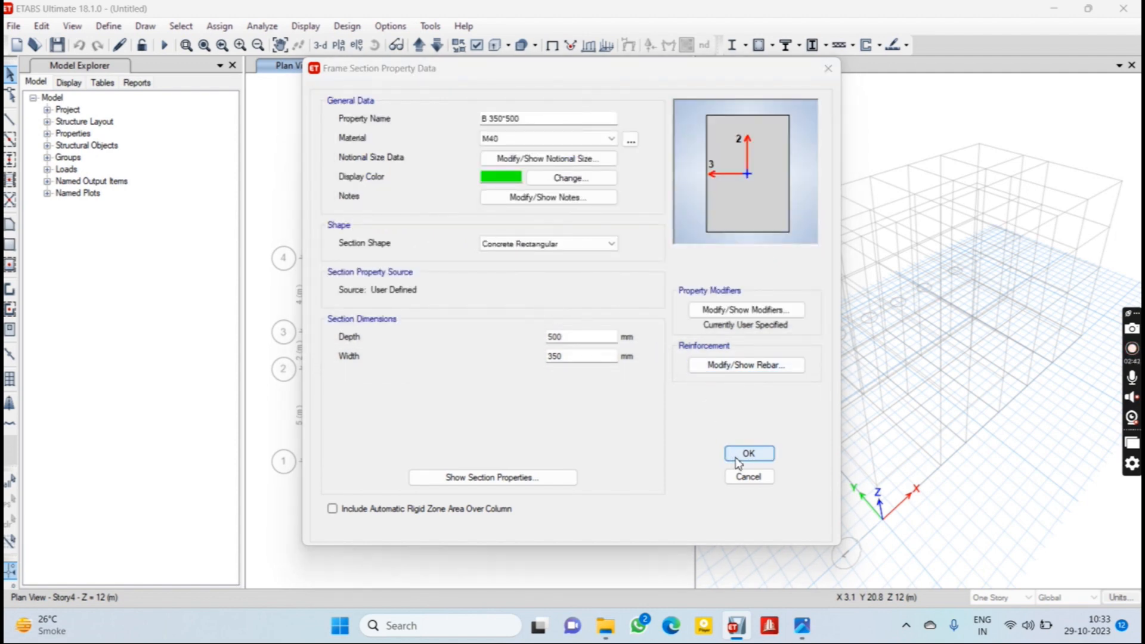
left_click(747, 456)
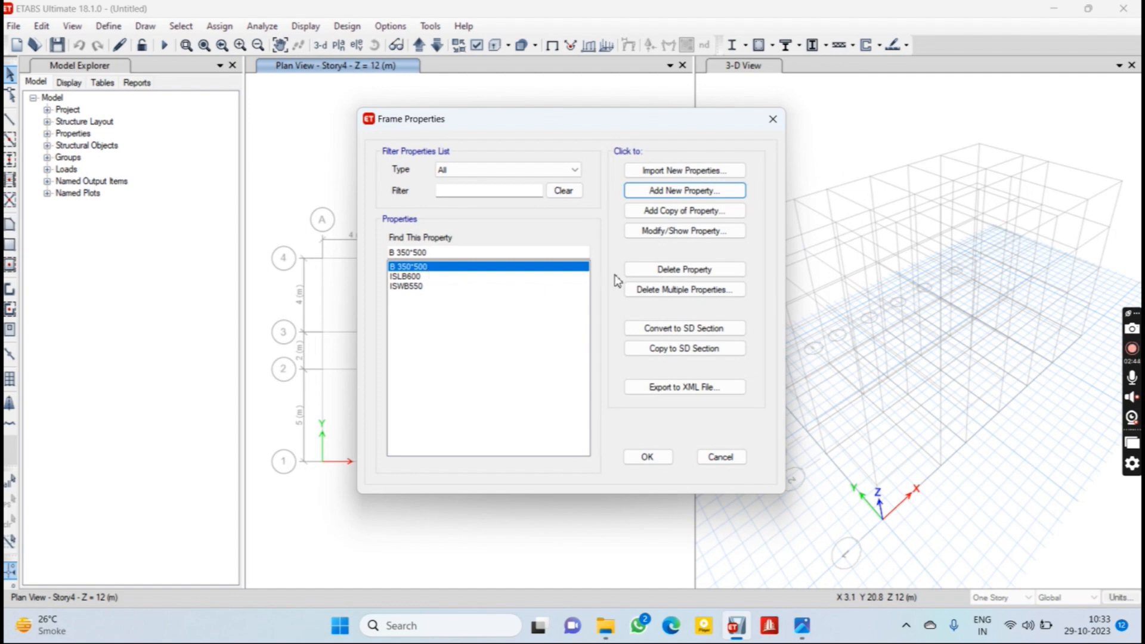
Delete the ISLB600 and ISWB550 frame sections
left_click(662, 289)
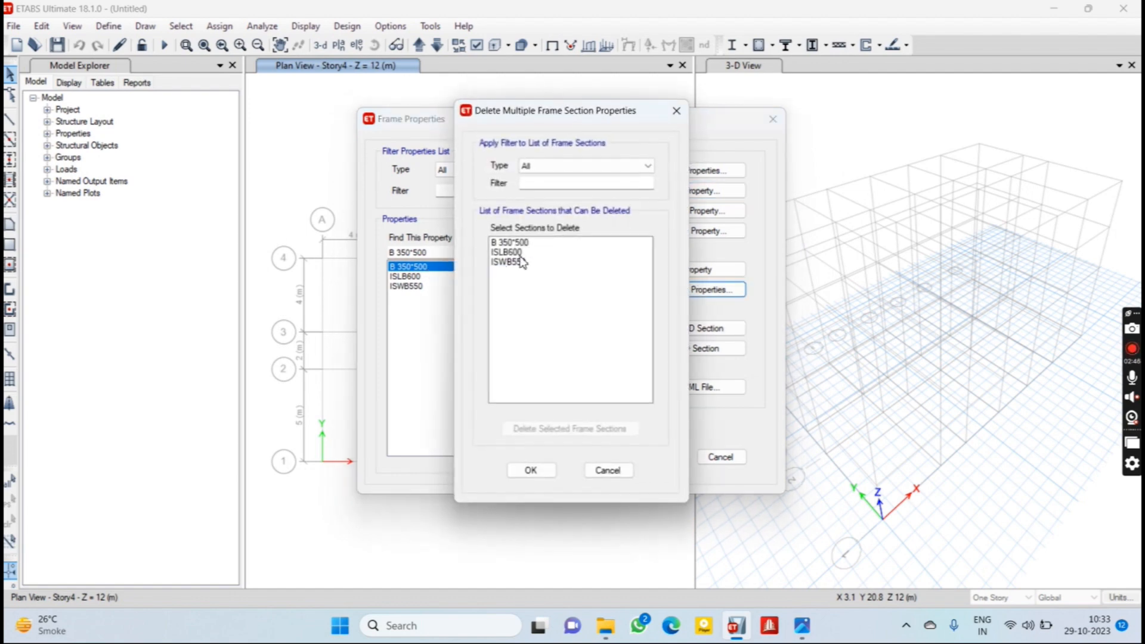
left_click_drag(521, 254, 524, 270)
left_click(572, 429)
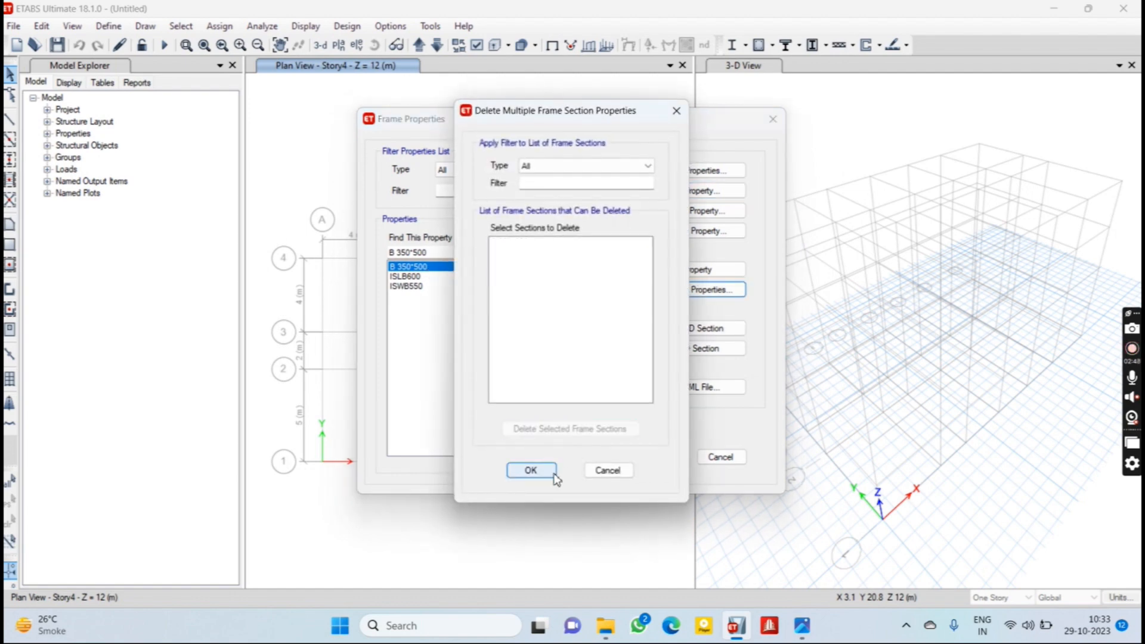
left_click(528, 469)
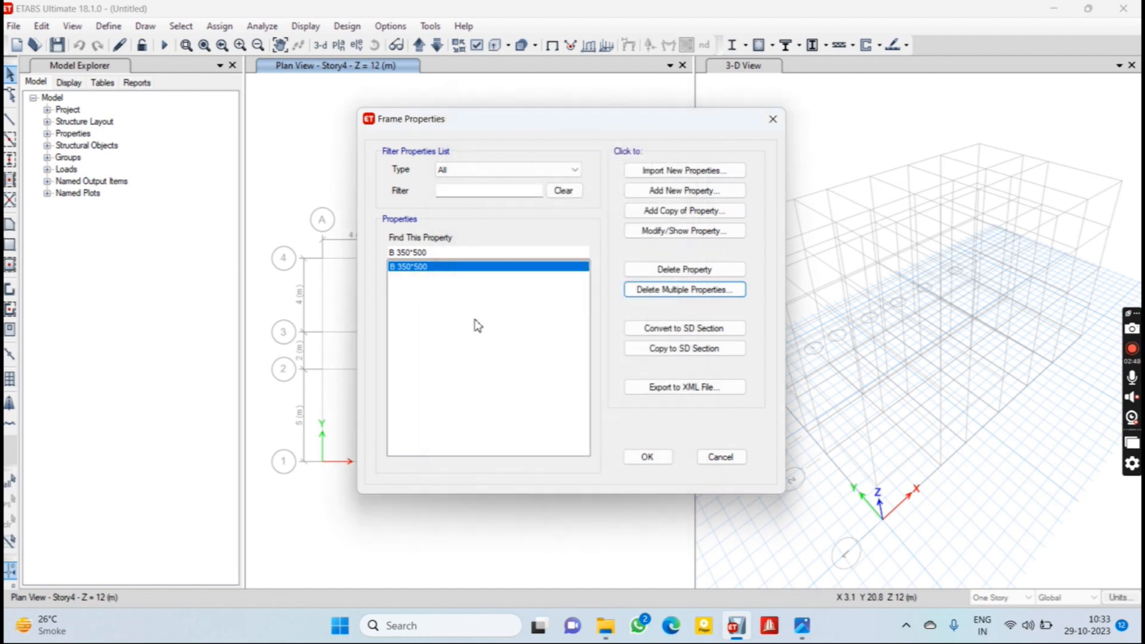
Copy the B 350*500 section as C 500*500, keep M40 as its material and set its width to 500 mm
left_click(676, 209)
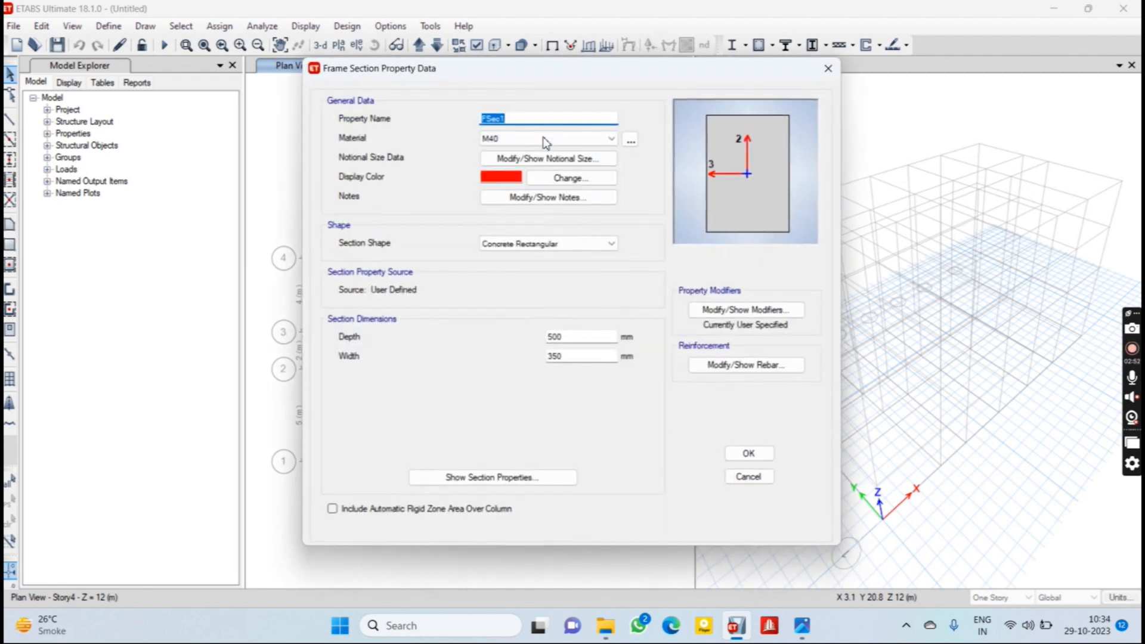
type("C 500*500")
left_click(558, 138)
left_click(535, 143)
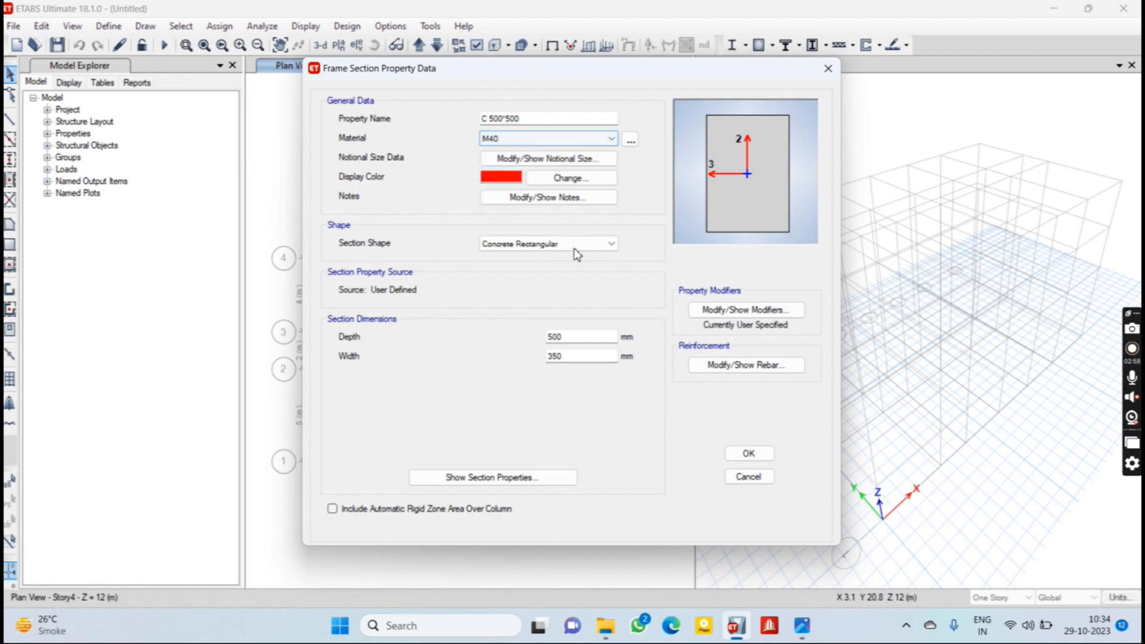
double_click(581, 356)
type("5")
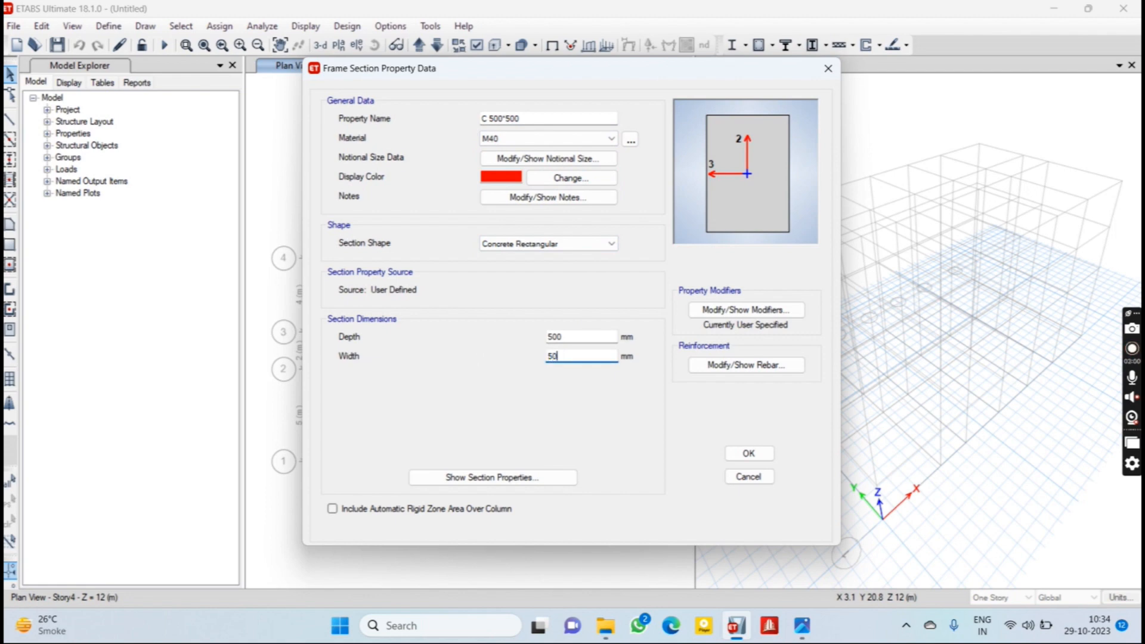
Set the column's torsional constant and moment of inertia modifiers about both axes to 0.7, following the stiffness modifiers reference image
left_click(729, 309)
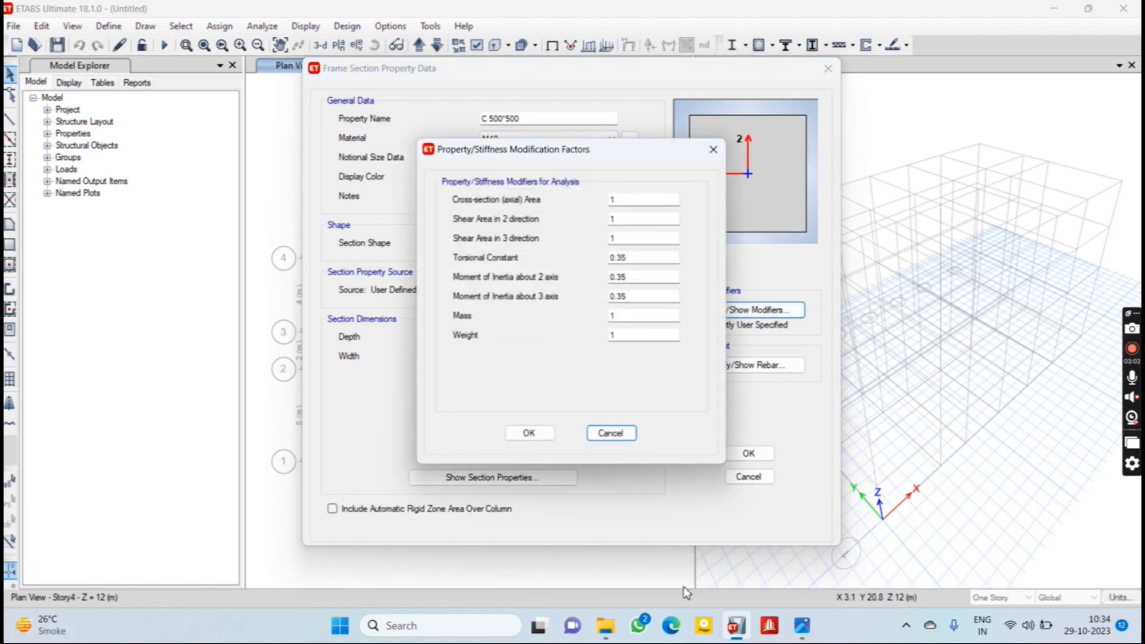
mouse_move(813, 622)
left_click(844, 561)
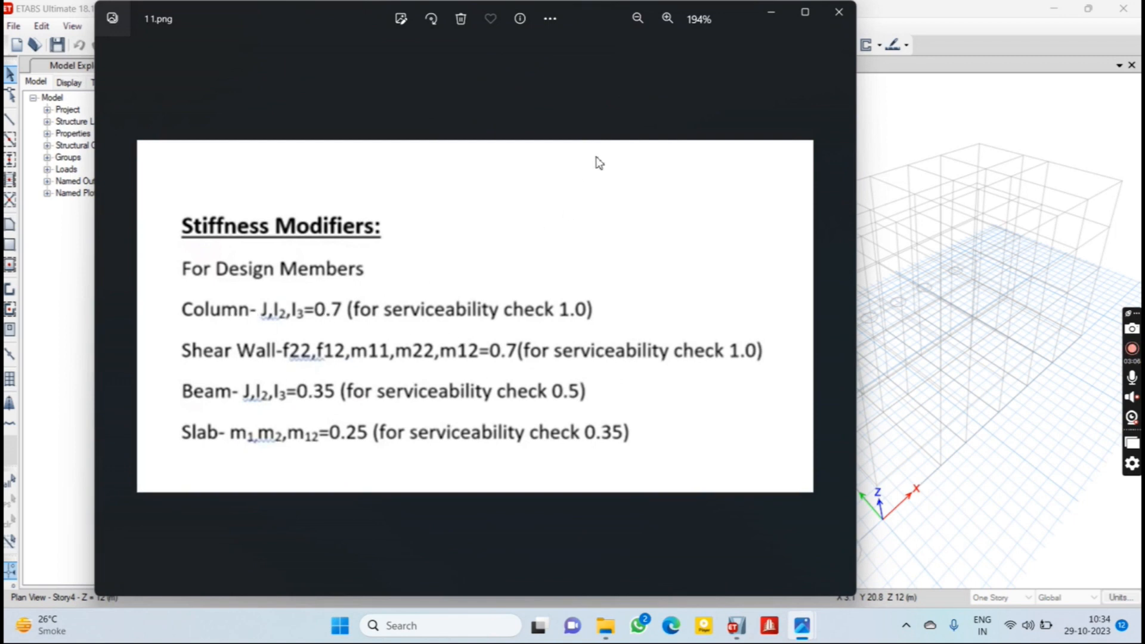
left_click(759, 17)
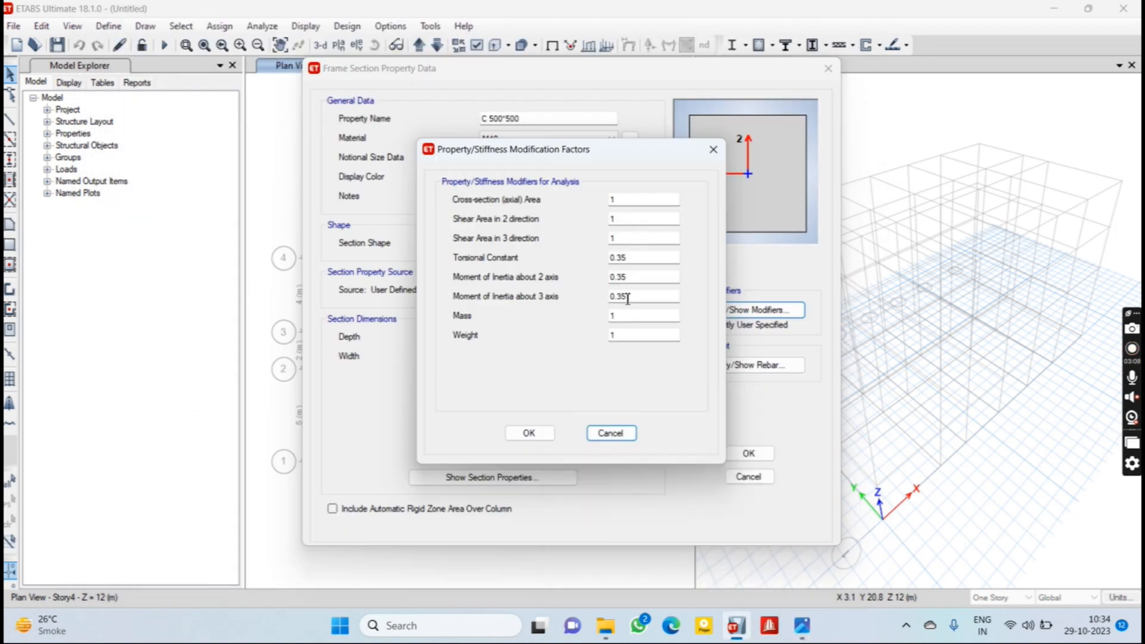
left_click(642, 260)
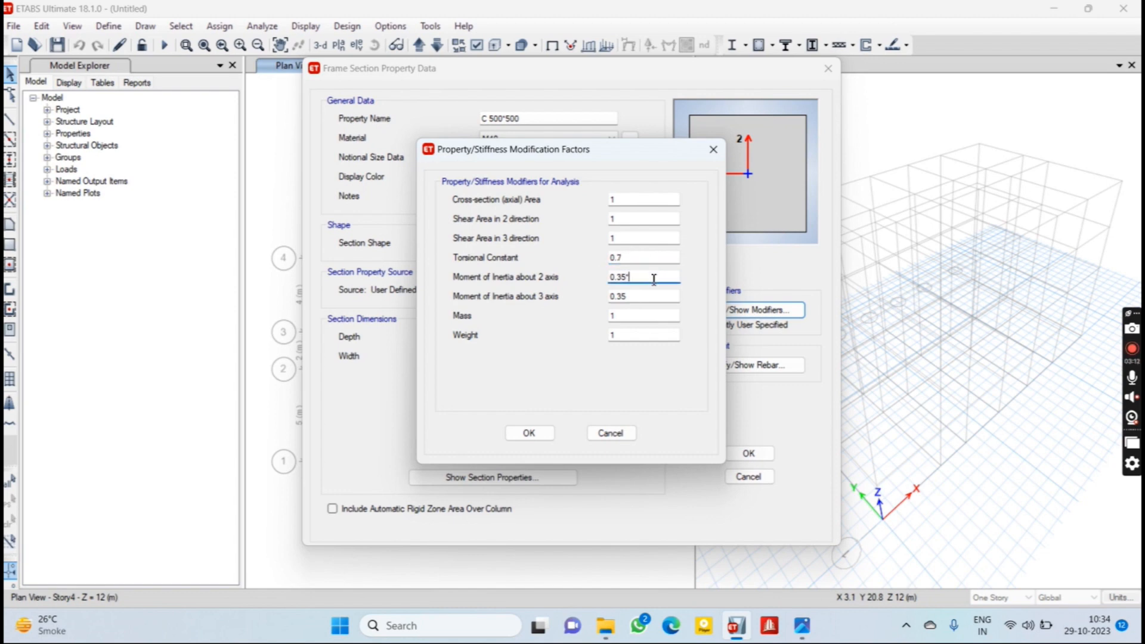
left_click(653, 298)
left_click(651, 318)
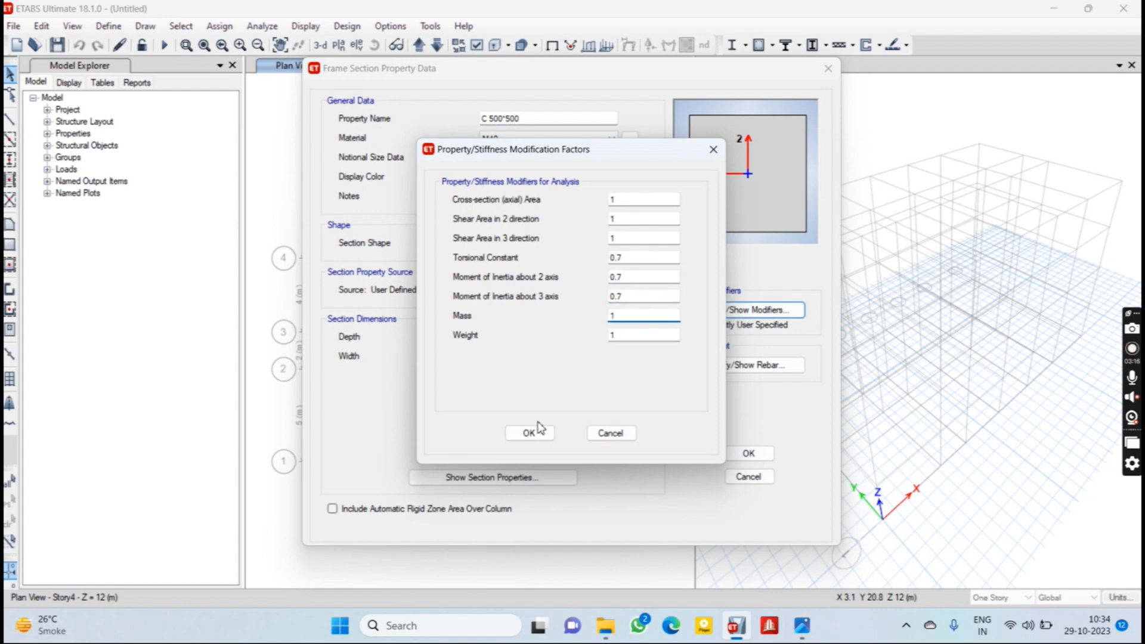
left_click(539, 427)
Set the column's reinforcement to P-M2-M3 Design, with Fe550 longitudinal bars and Fe500 confinement bars
left_click(743, 365)
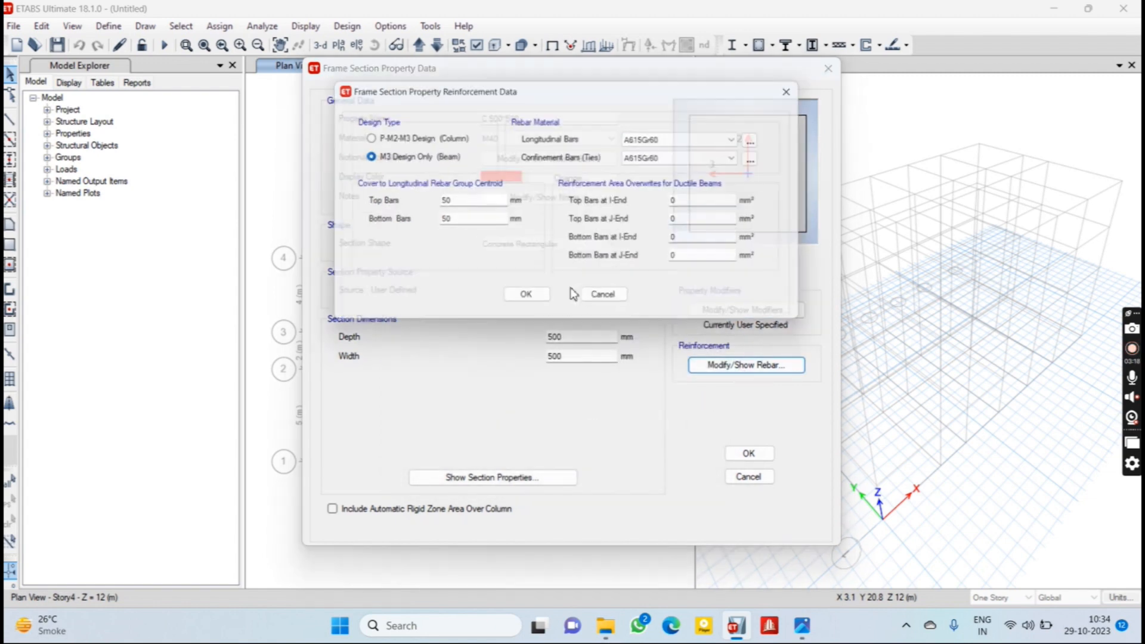
left_click(406, 133)
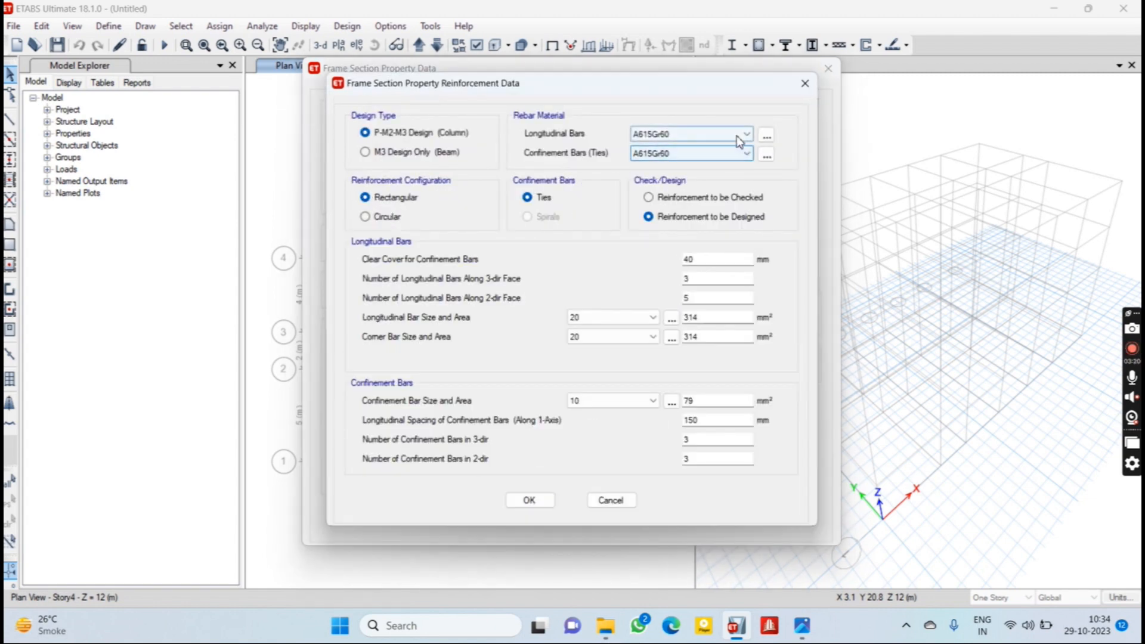
left_click(766, 134)
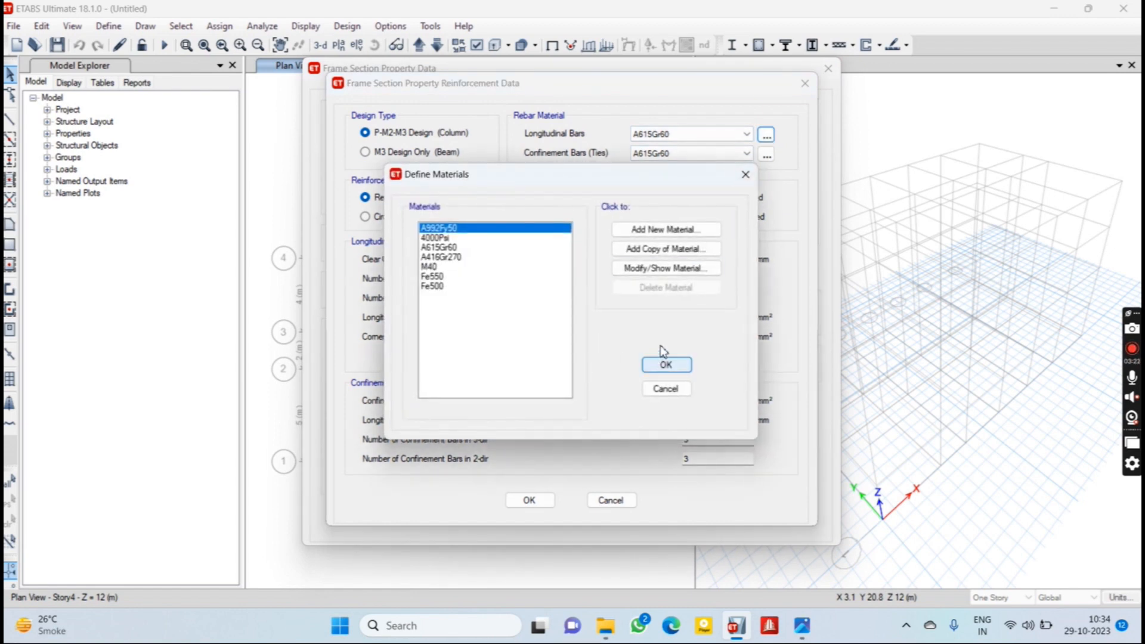
left_click(666, 364)
left_click(704, 134)
left_click(705, 192)
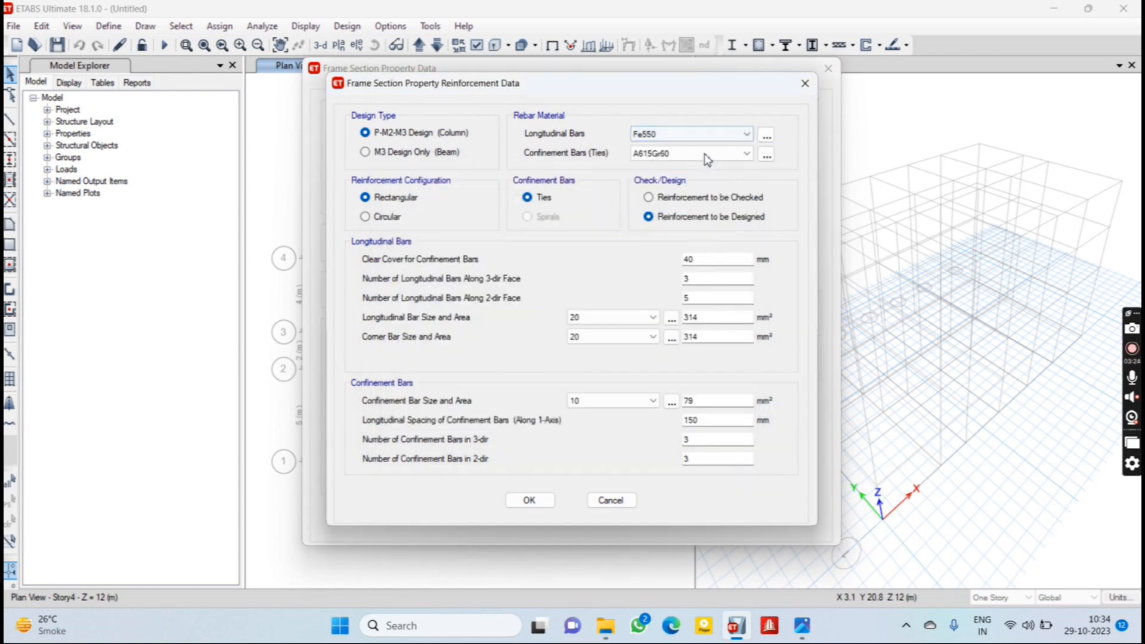
left_click(704, 154)
left_click(686, 216)
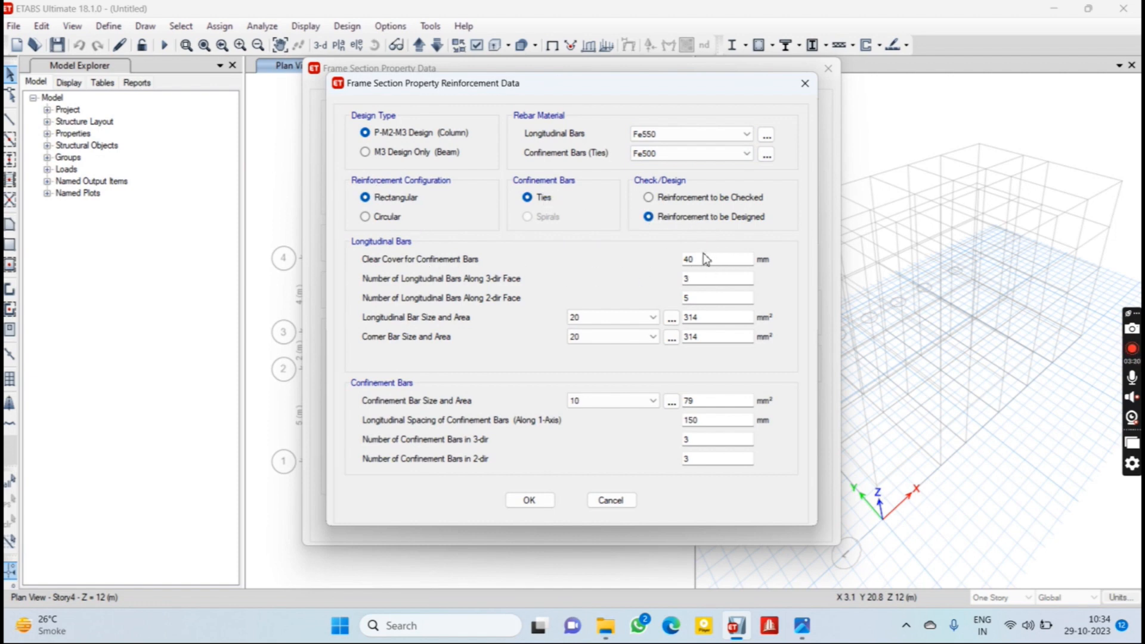
Adjust the column's clear cover and confinement bar size, and accept the reinforcement data, the column section and the frame properties
left_click_drag(714, 257, 537, 264)
double_click(706, 264)
left_click(654, 401)
left_click(644, 443)
left_click(527, 500)
left_click(753, 453)
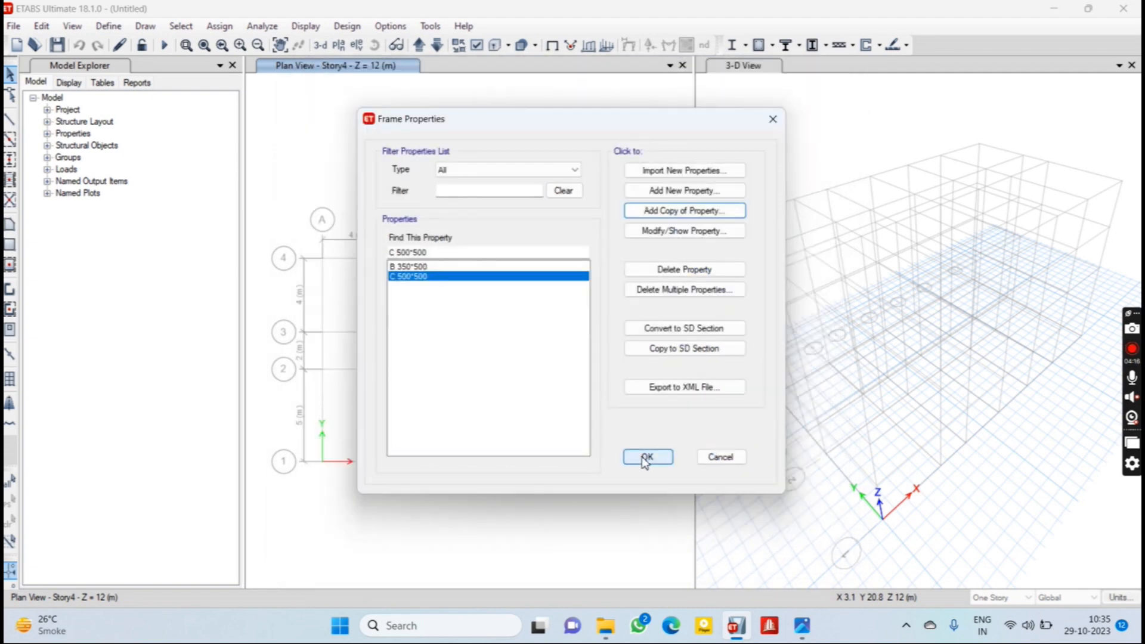
left_click(646, 458)
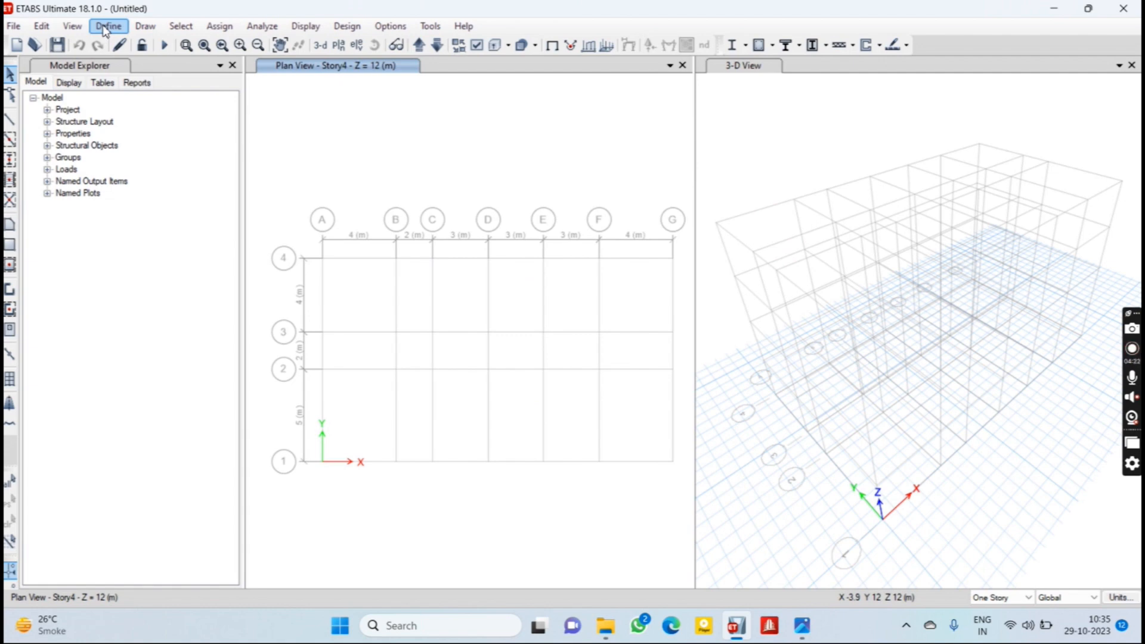
Delete the Plank1 property from the slab sections
left_click(105, 27)
mouse_move(155, 68)
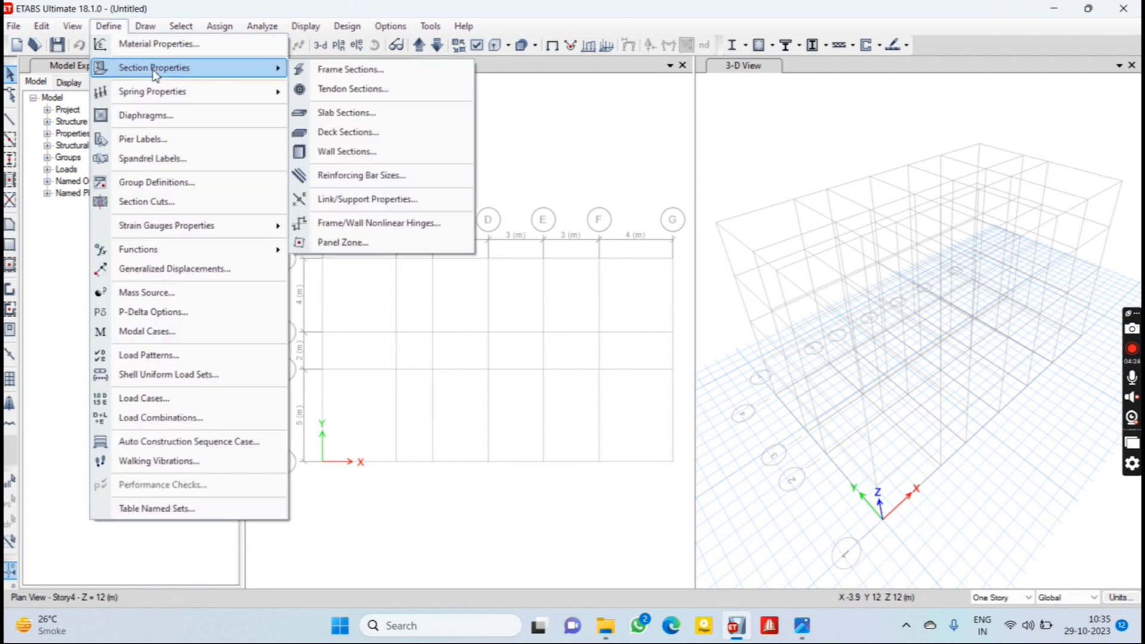
left_click(364, 113)
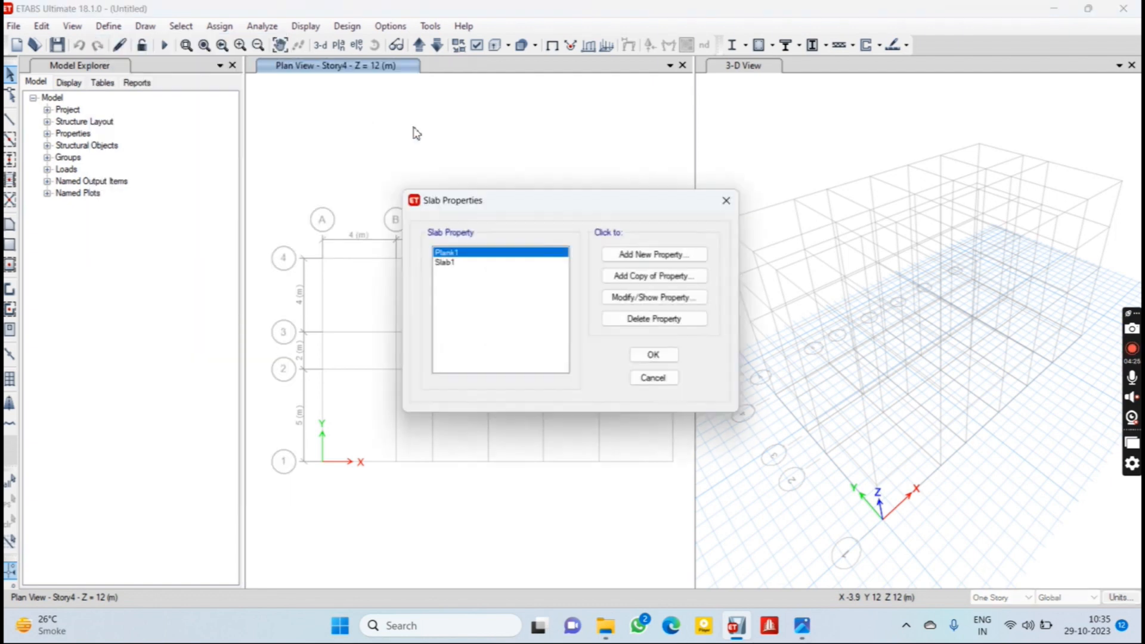
left_click(457, 263)
left_click(469, 253)
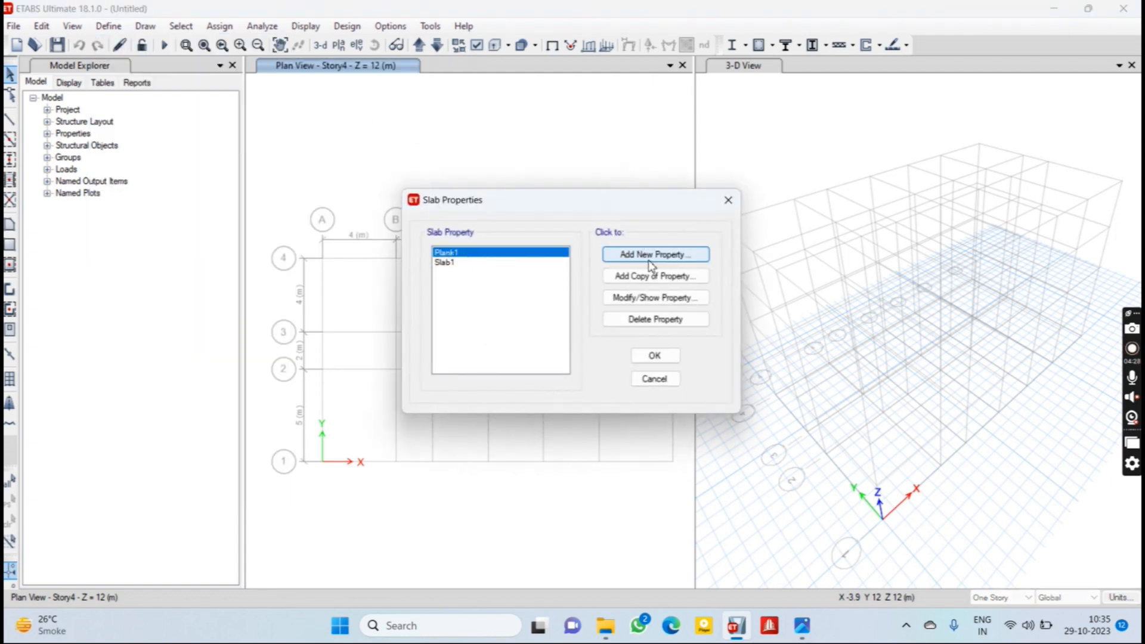
left_click(675, 320)
left_click(593, 365)
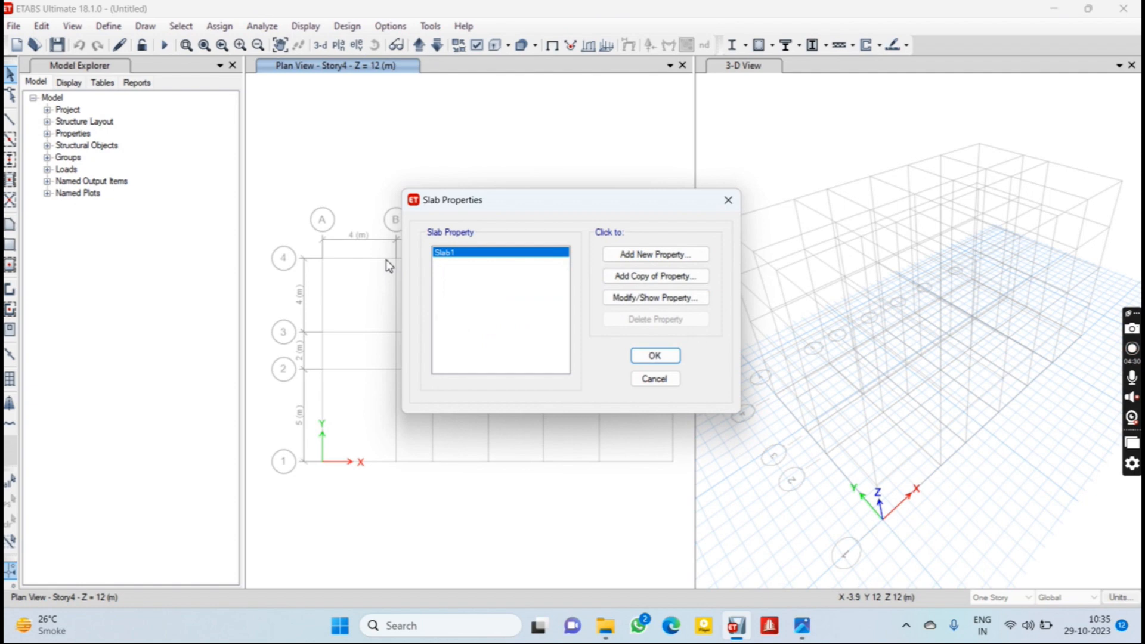
Change the Slab1 property to Slab175, with M40 as its material and a thickness of 175 mm
left_click(637, 299)
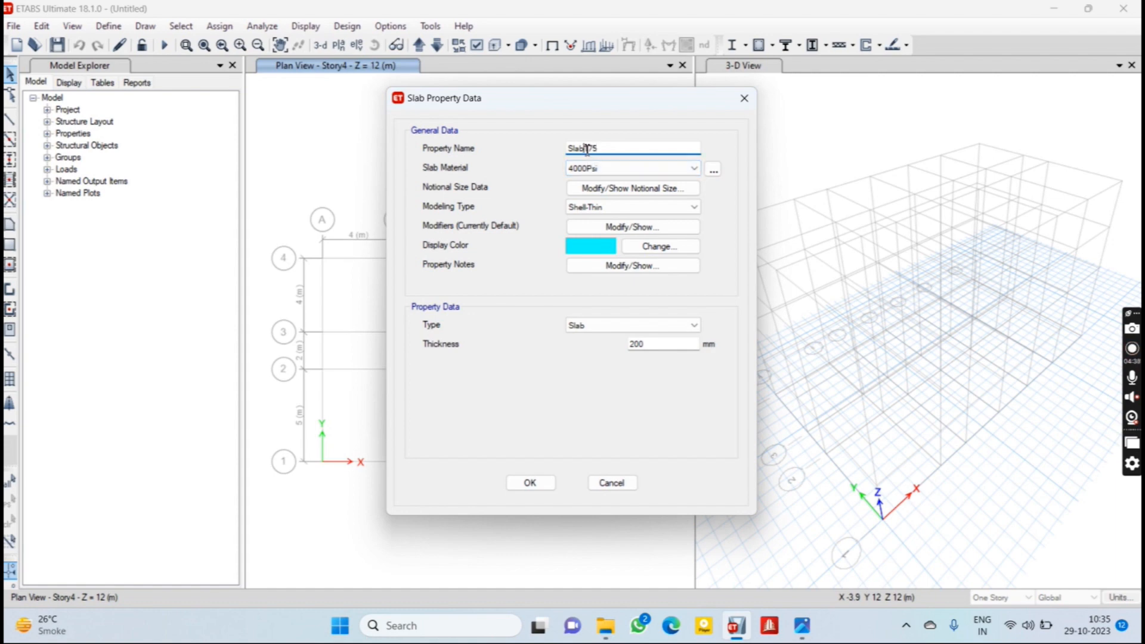
left_click(606, 170)
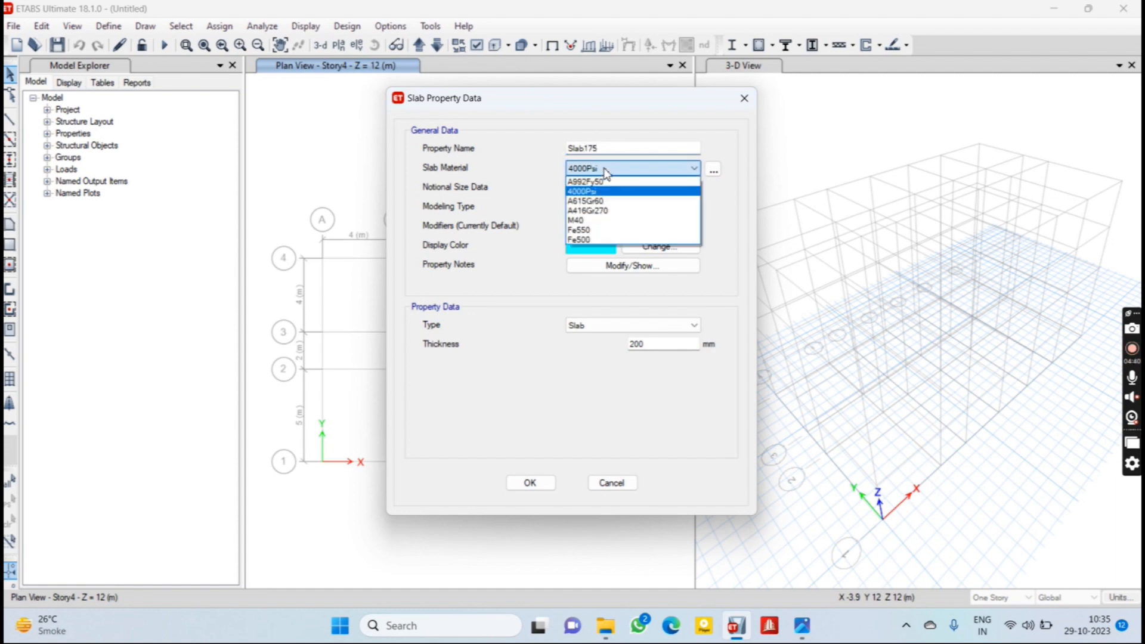
left_click(607, 221)
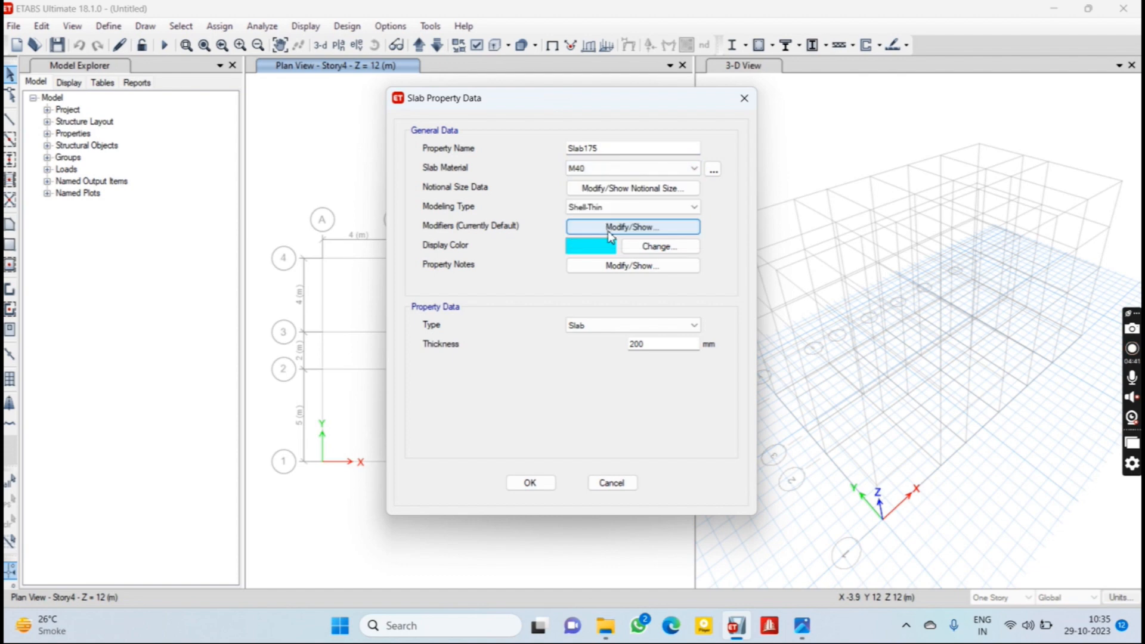
double_click(643, 344)
type("175")
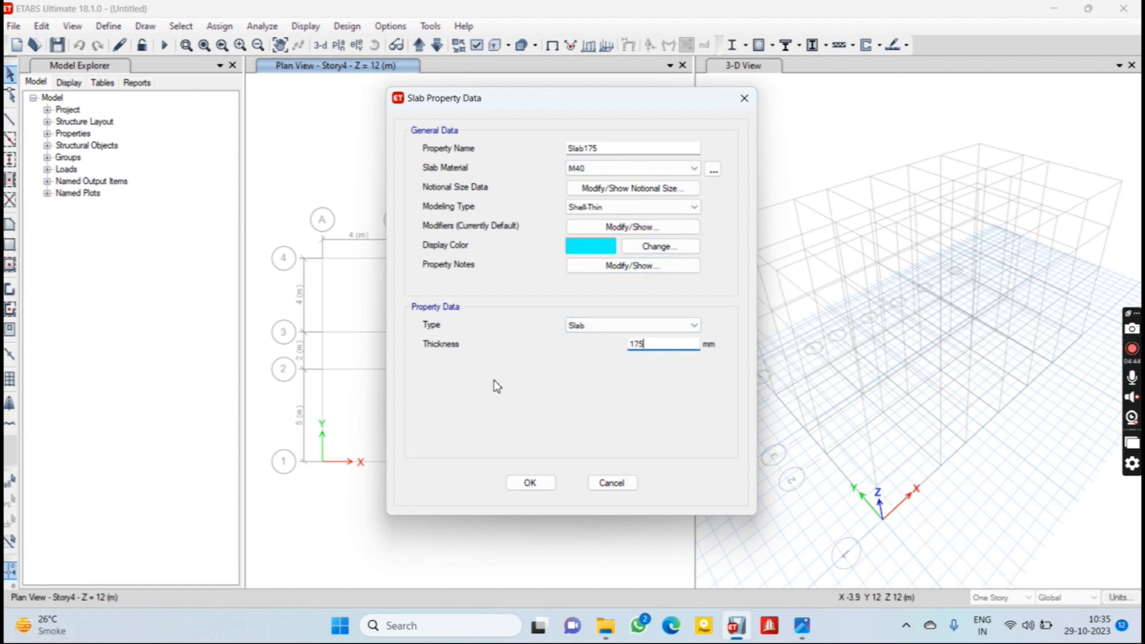
left_click(530, 483)
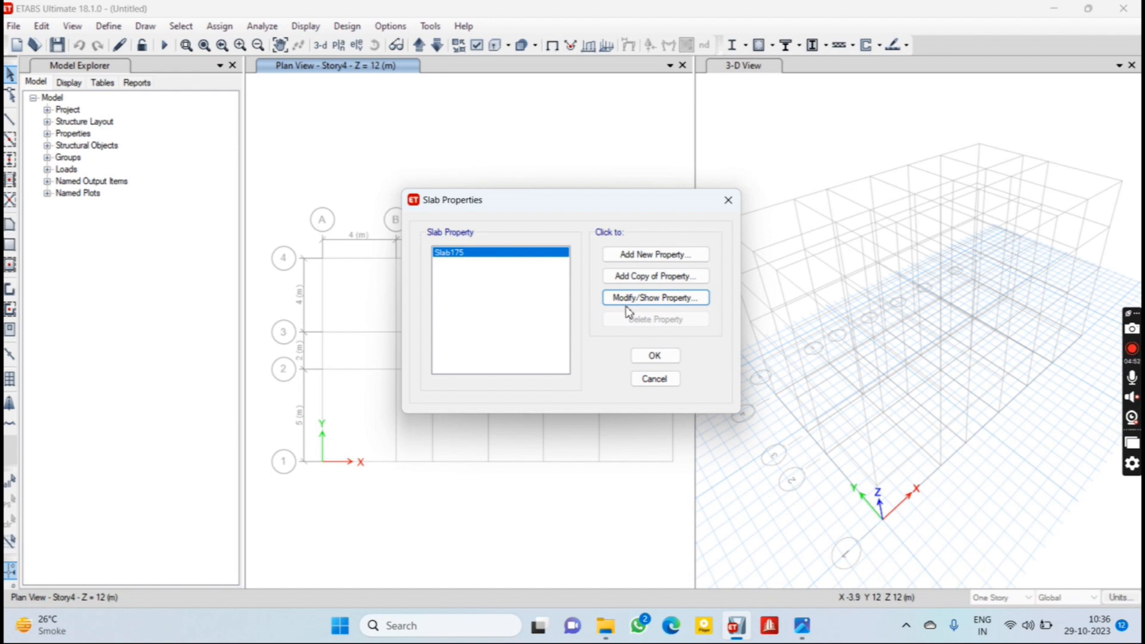
Copy Slab175 as Slab250 with a thickness of 250 mm, and accept the slab properties
left_click(629, 276)
left_click(603, 148)
key("BackSpace")
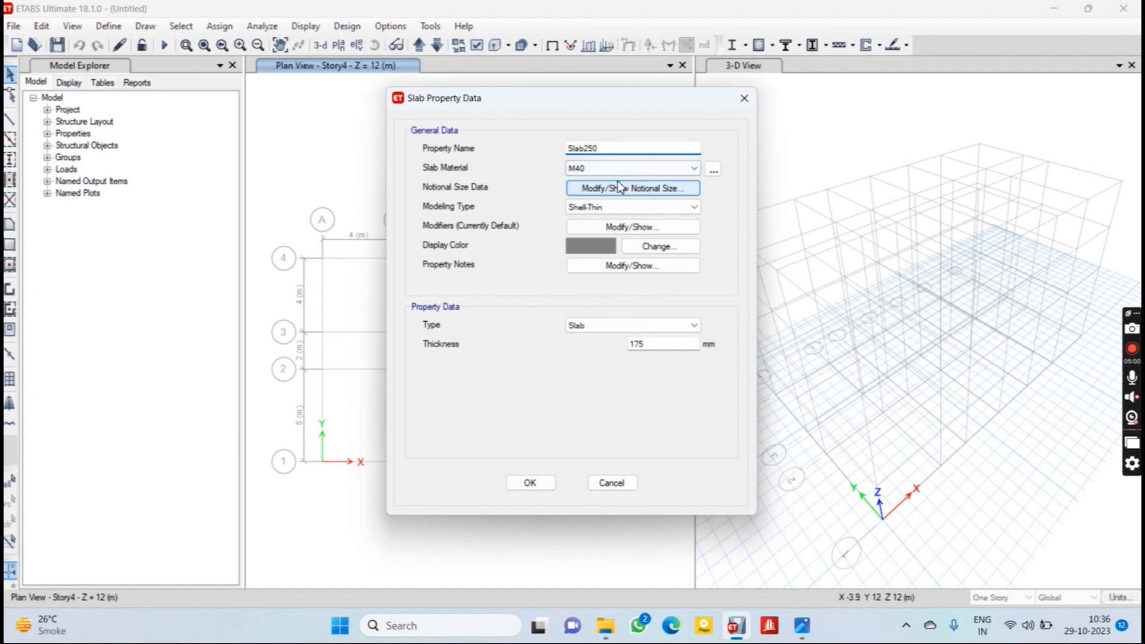
left_click_drag(656, 344, 623, 337)
type("250")
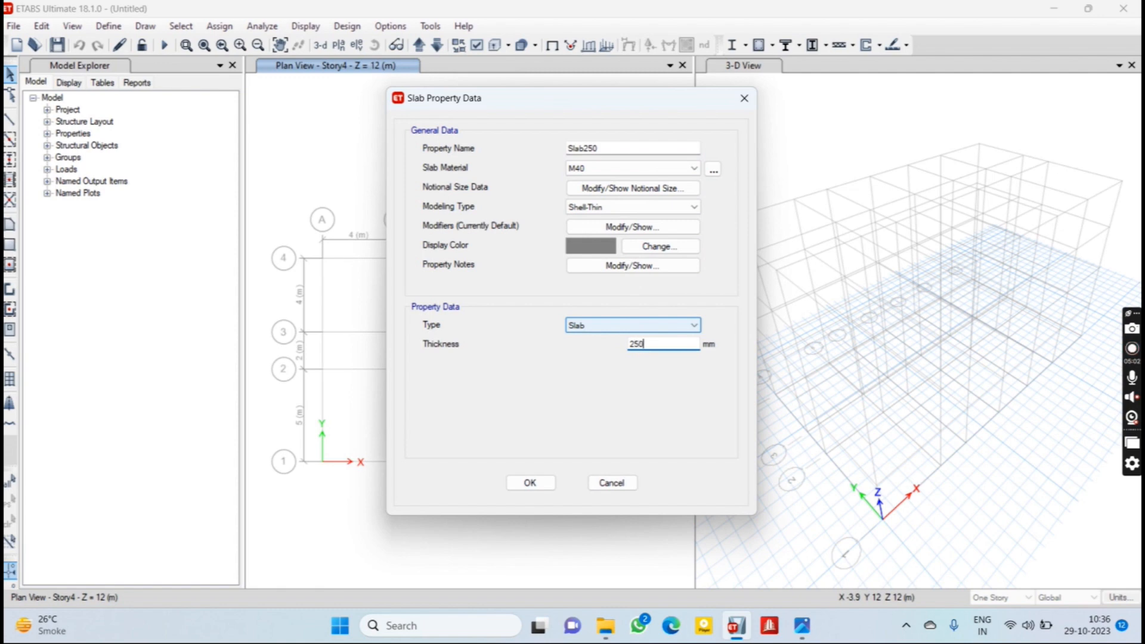
left_click(544, 483)
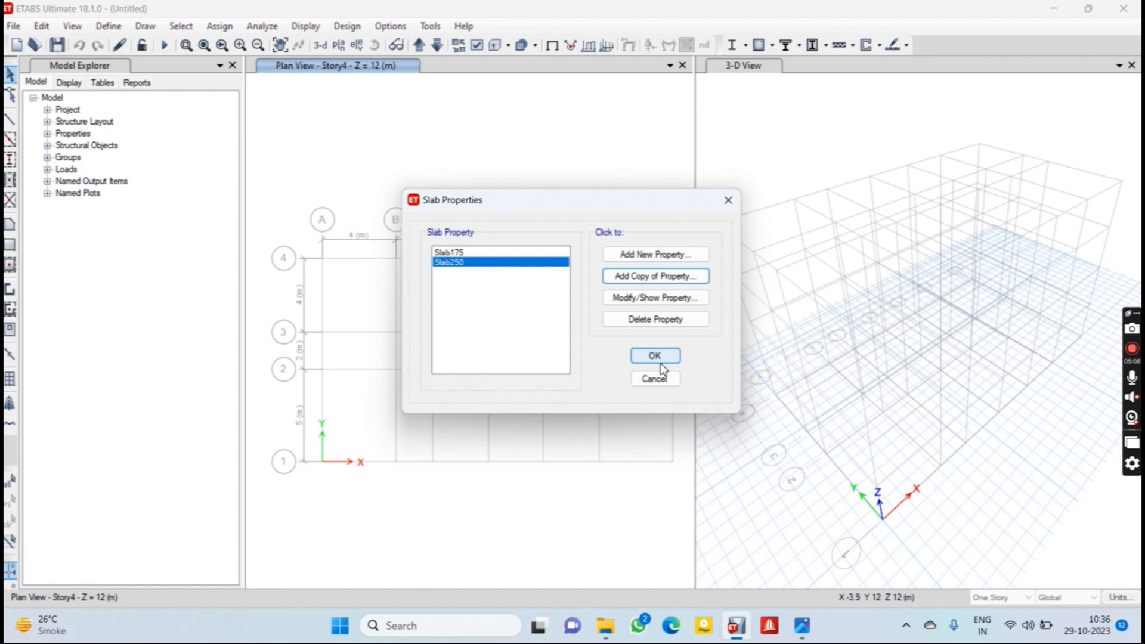
left_click(664, 360)
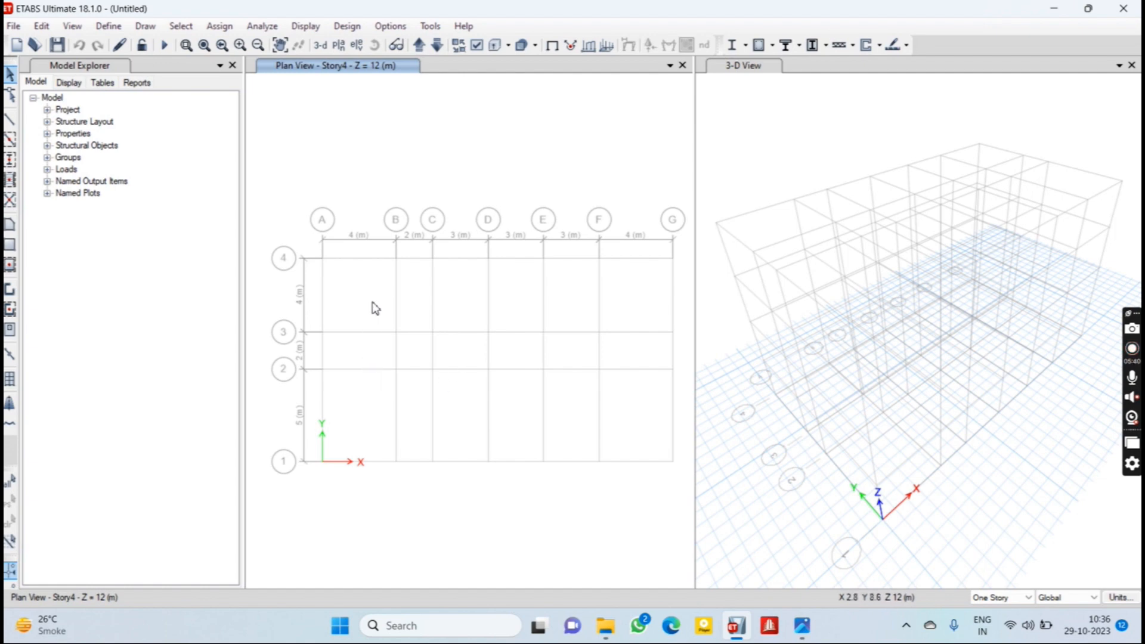
middle_click_drag(571, 332, 552, 299)
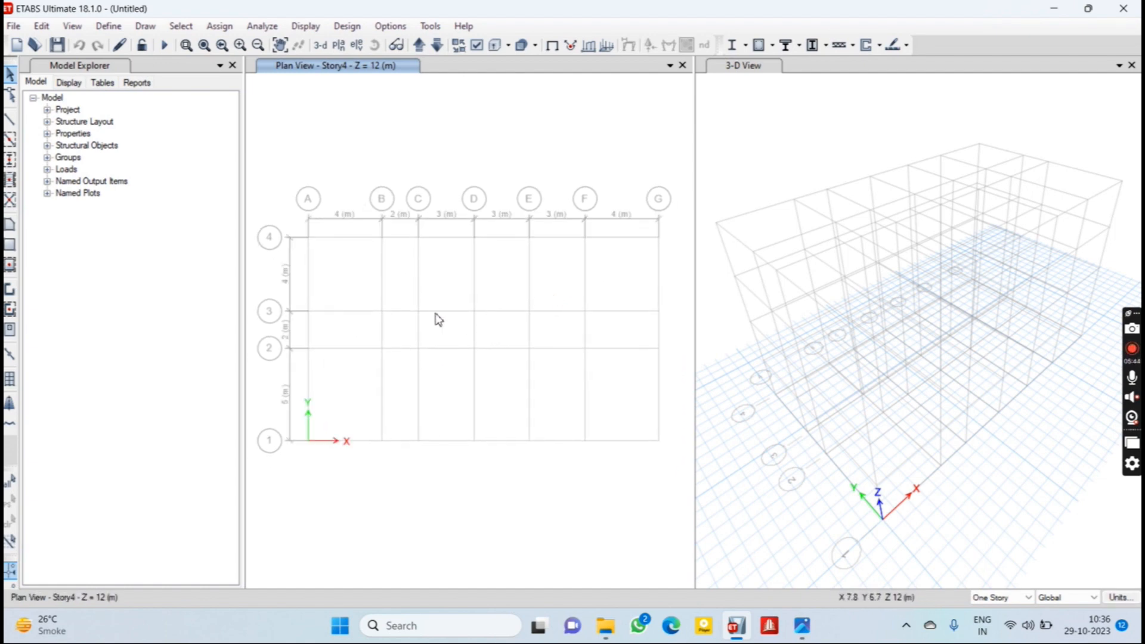
left_click_drag(301, 237, 670, 470)
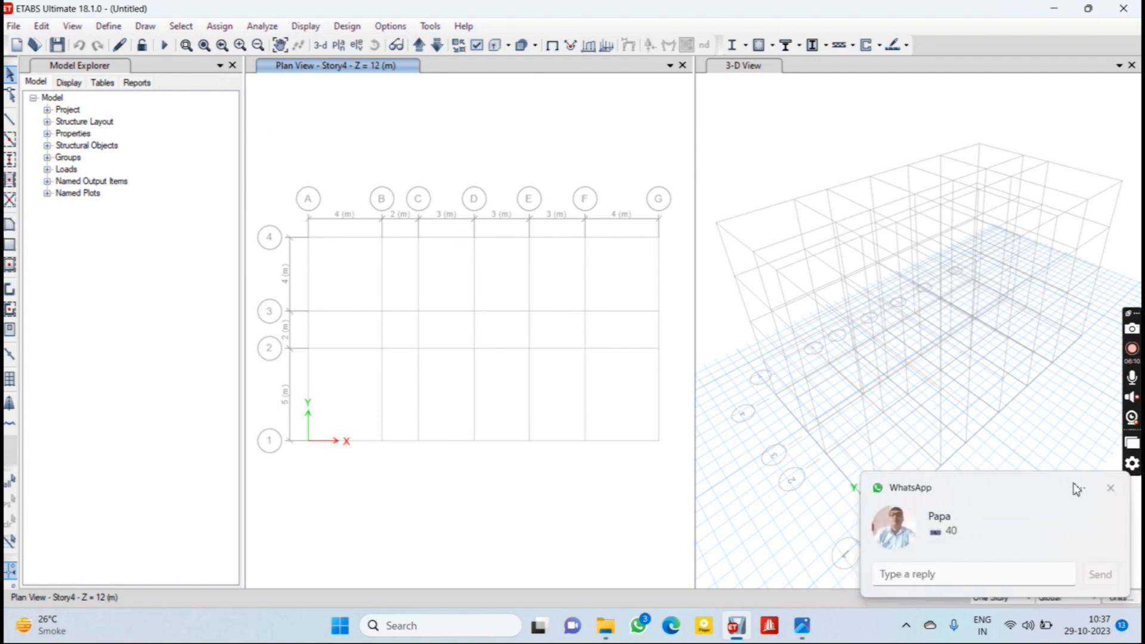
left_click(1111, 488)
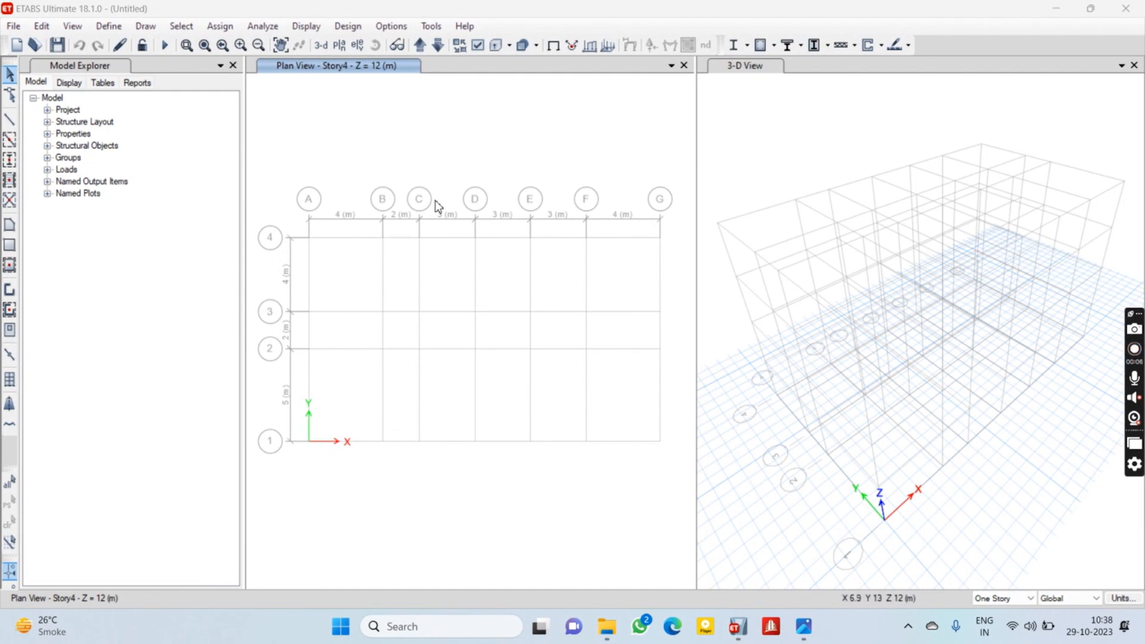
Check the bay layout and staircase location in the Commercial Building.png floor plan
mouse_move(804, 626)
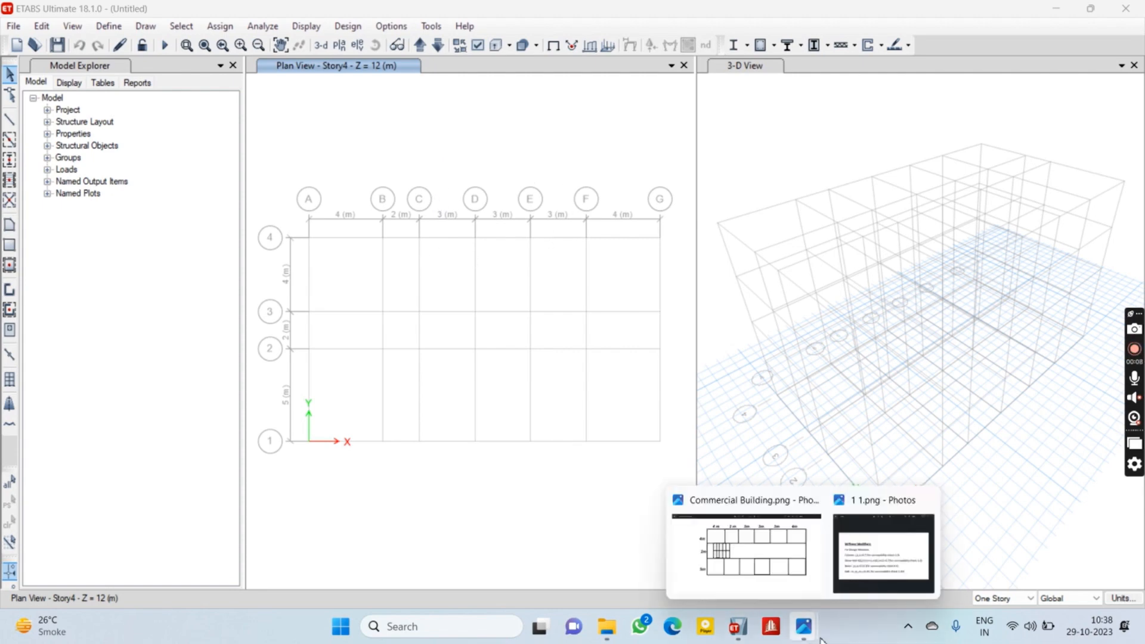
left_click(762, 560)
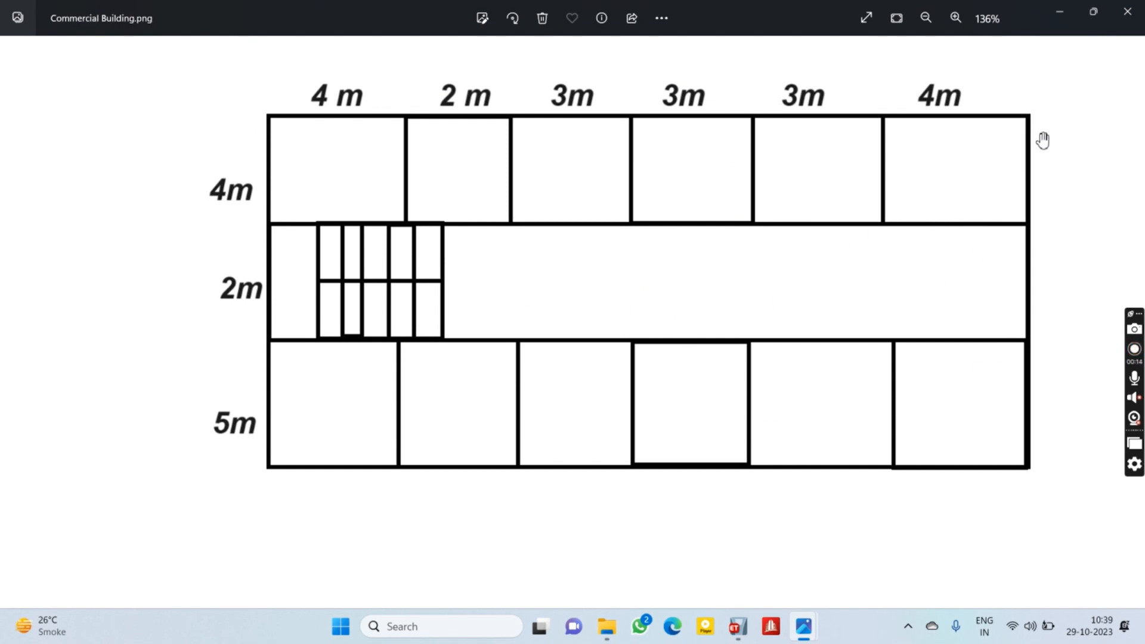
left_click(1060, 11)
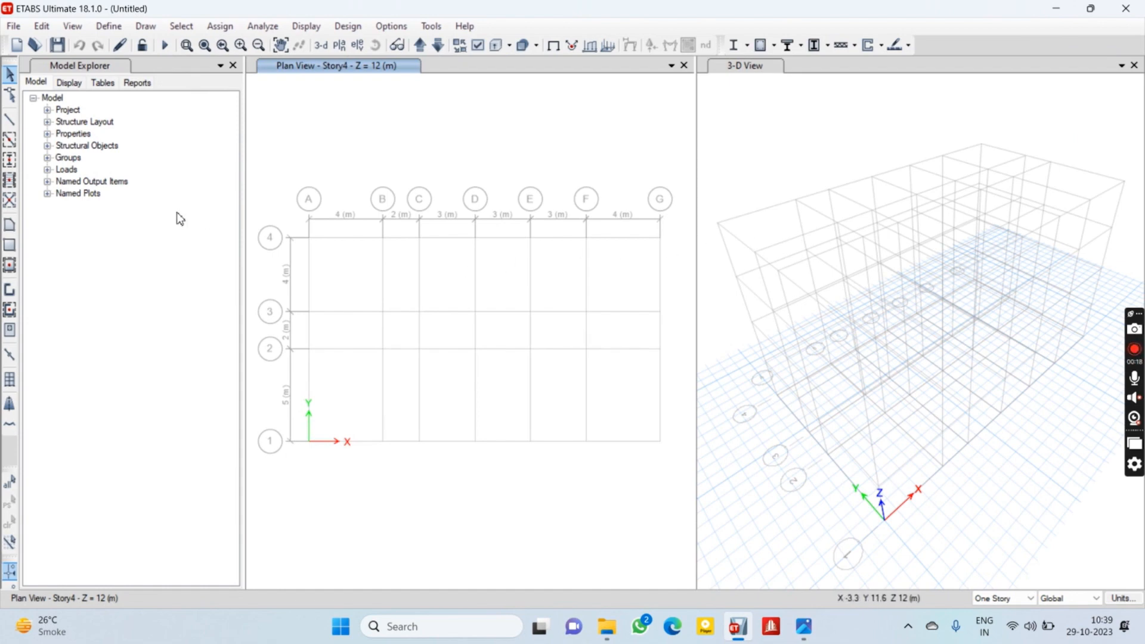
Try to draw B 350*500 beams on the grid lines from A to G between lines 4 and 2 on Story4
left_click(10, 141)
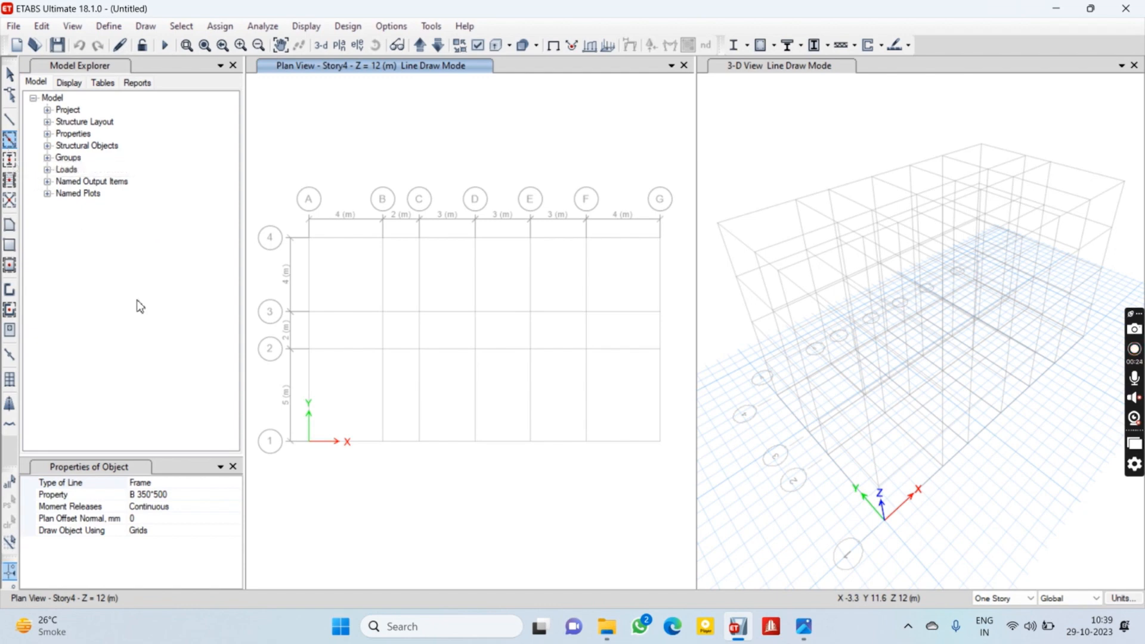
left_click(181, 507)
left_click(183, 496)
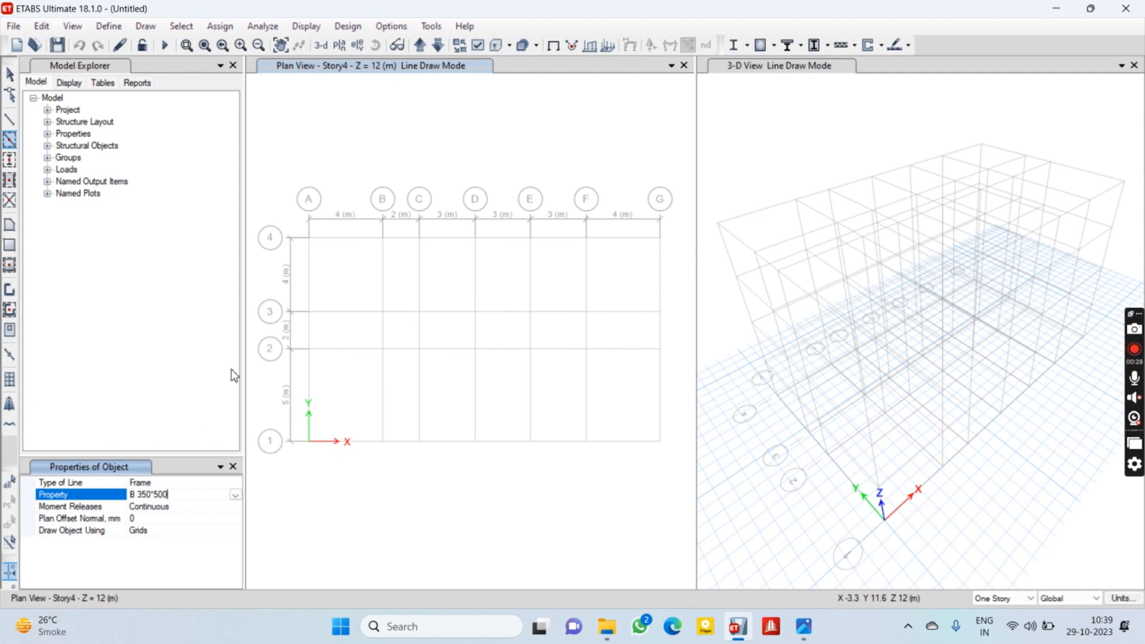
left_click_drag(287, 216, 686, 359)
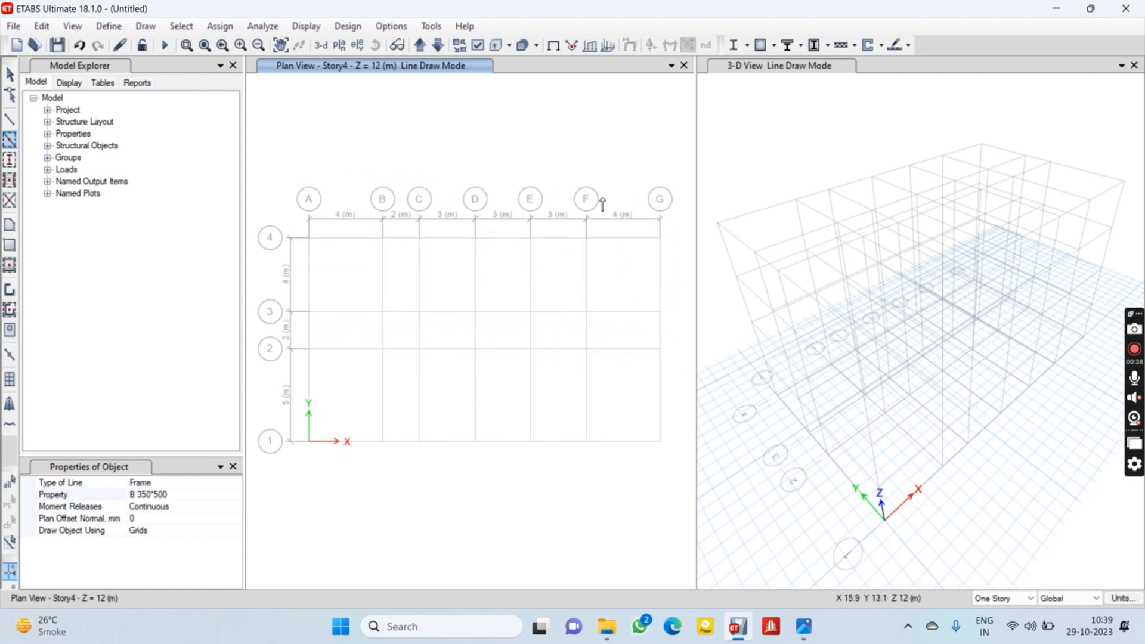
Set the drawing scope to Similar Stories so that members are created on all matching floors
left_click(1007, 599)
left_click(1006, 623)
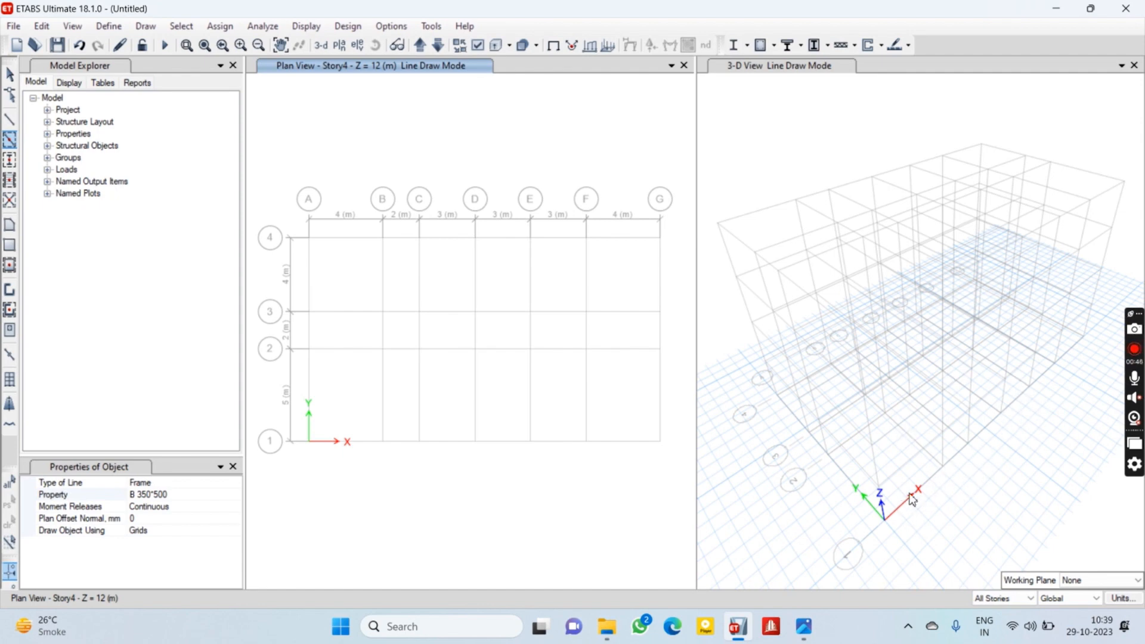
left_click(1004, 598)
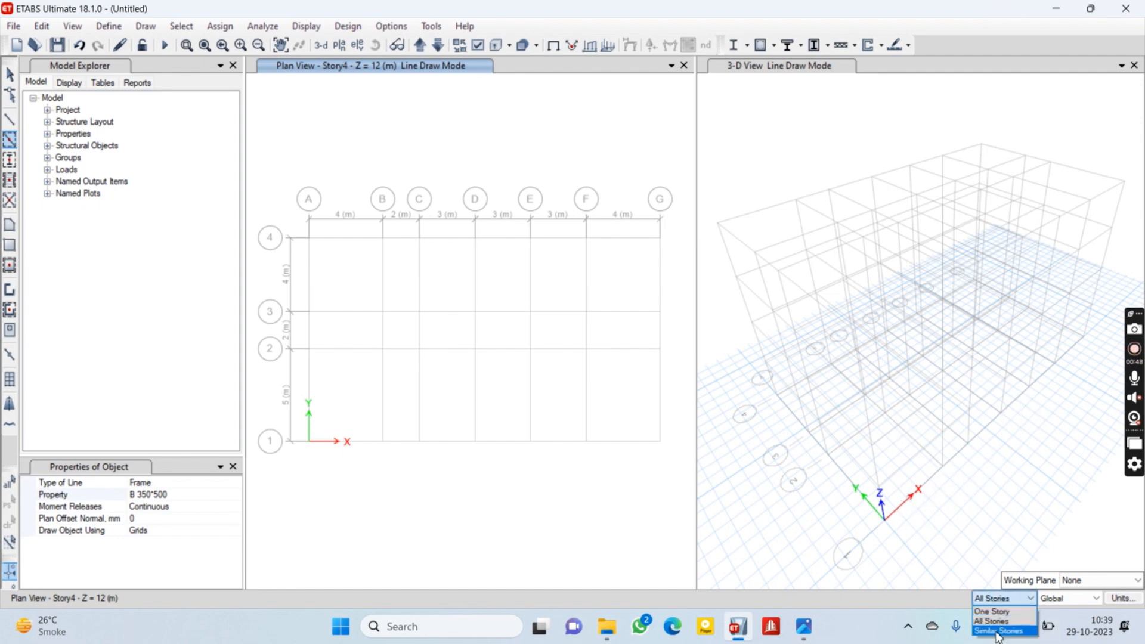
left_click(997, 632)
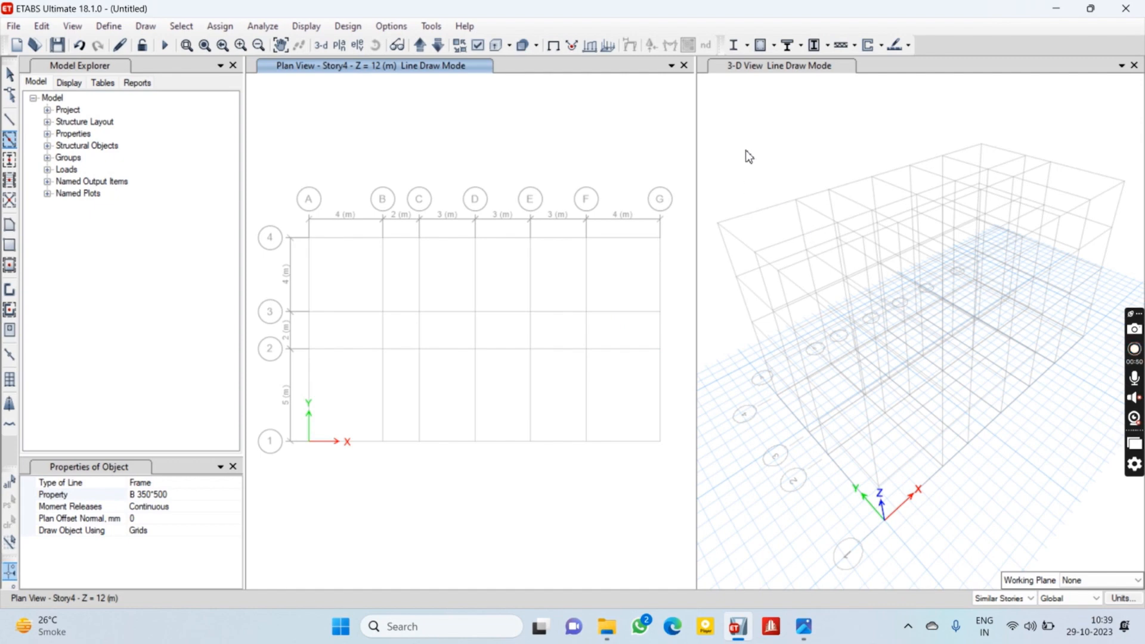
Check the heights, master story and similar-to assignments in the story data, and accept them
key("Escape")
right_click(567, 128)
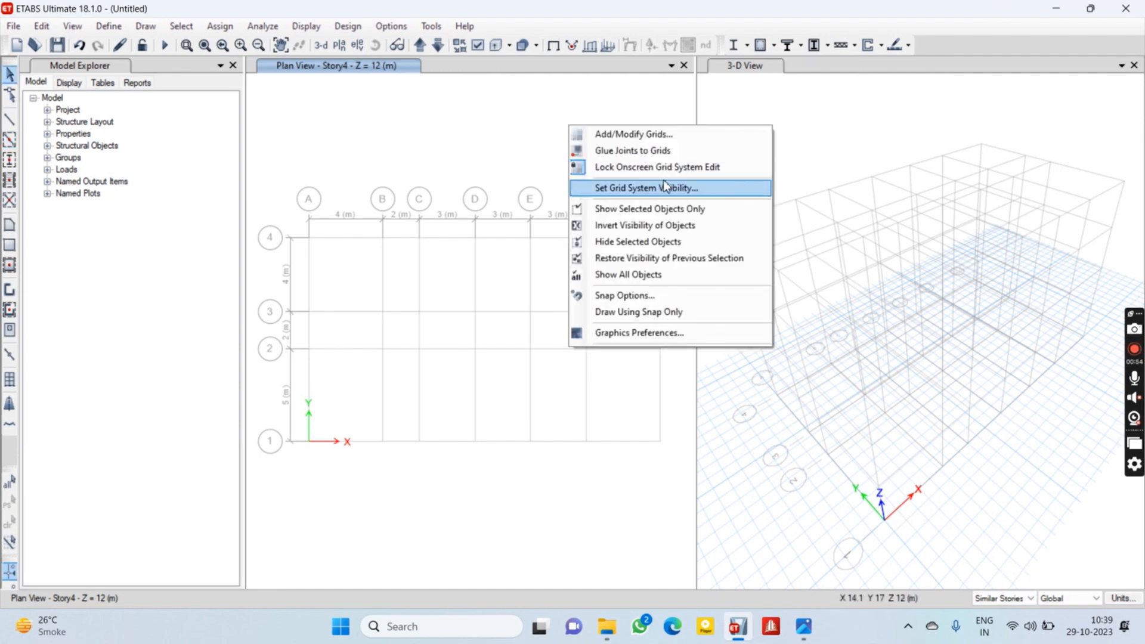
left_click(625, 135)
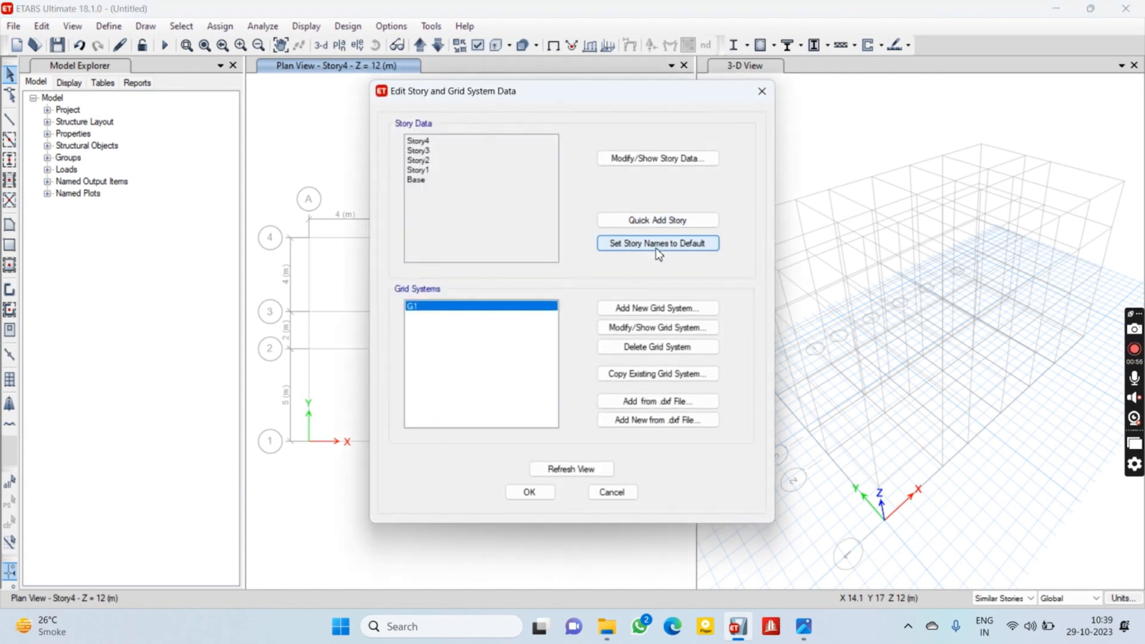
left_click(656, 159)
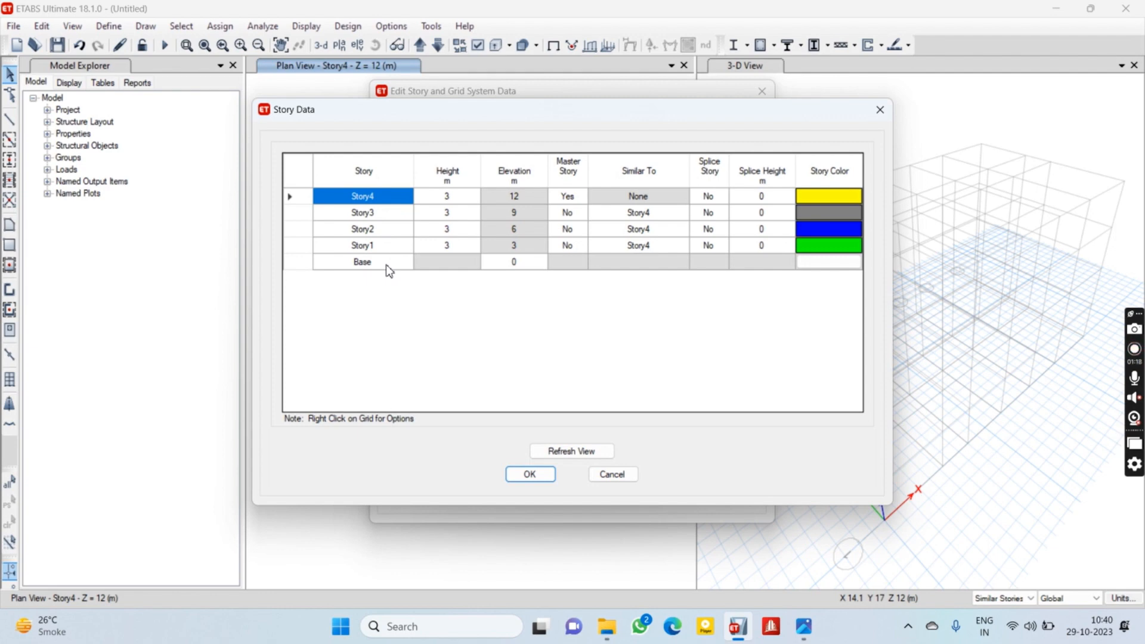
left_click(525, 476)
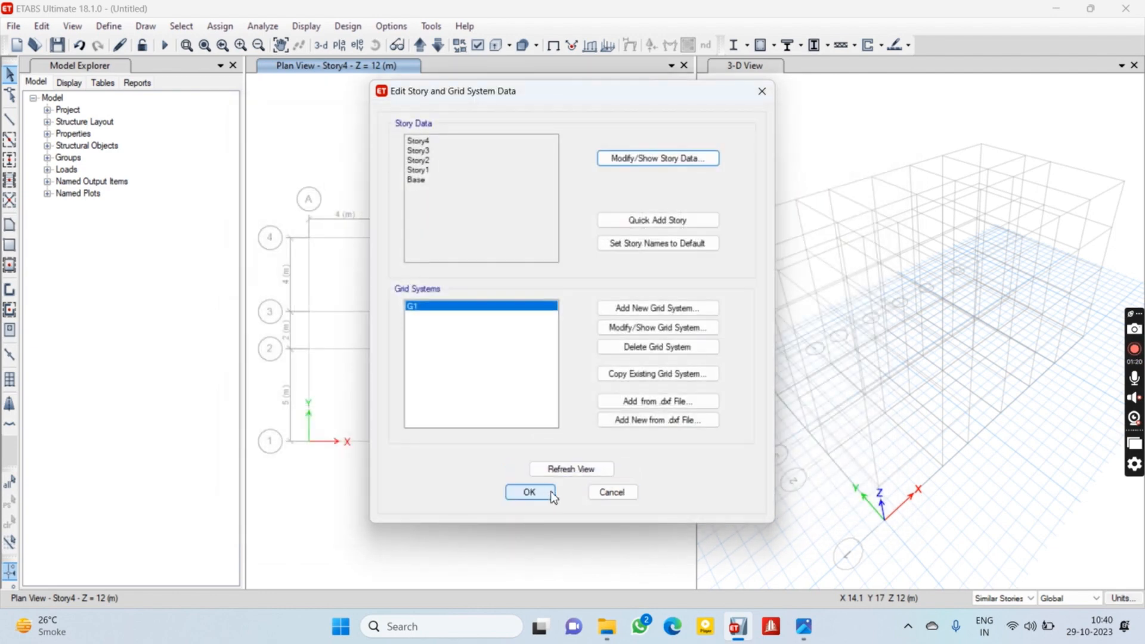
left_click(552, 495)
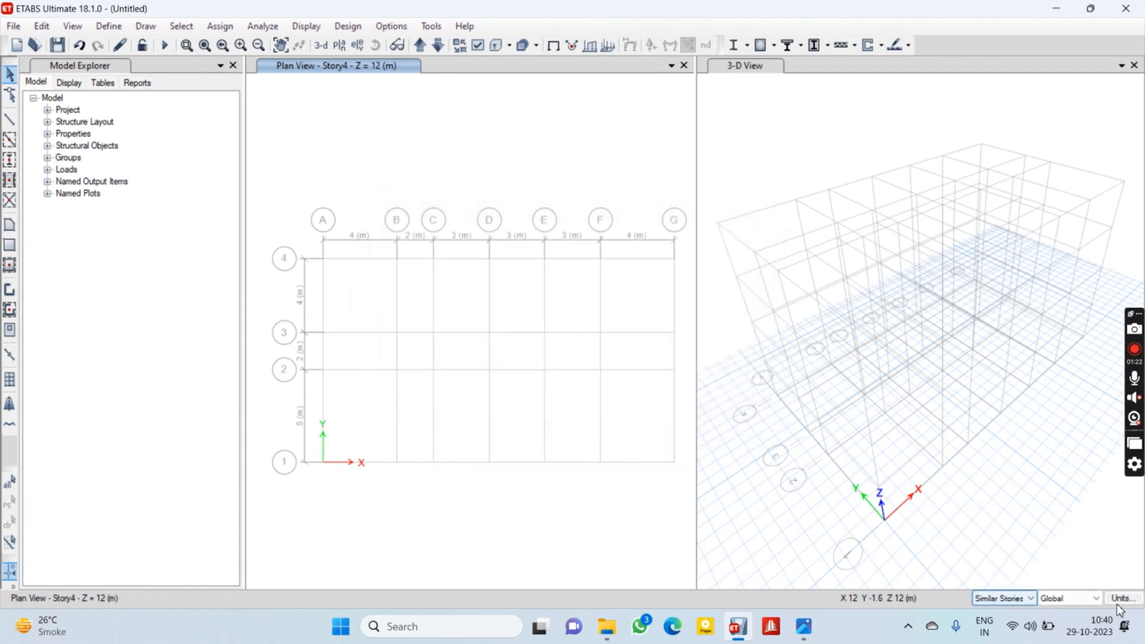
mouse_move(1141, 605)
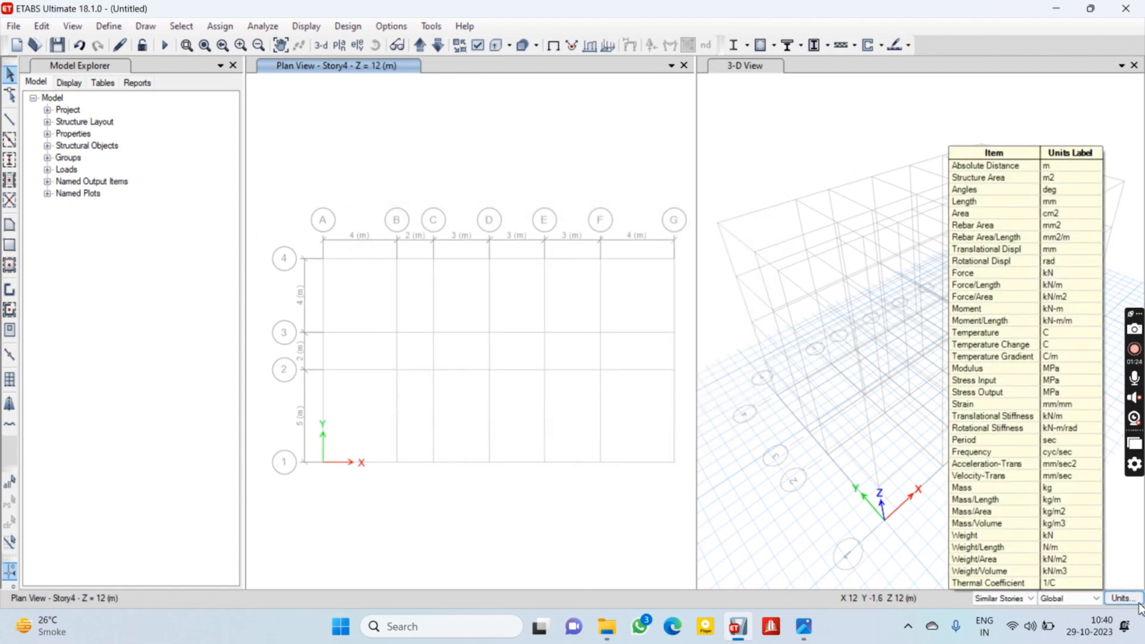
left_click(1134, 349)
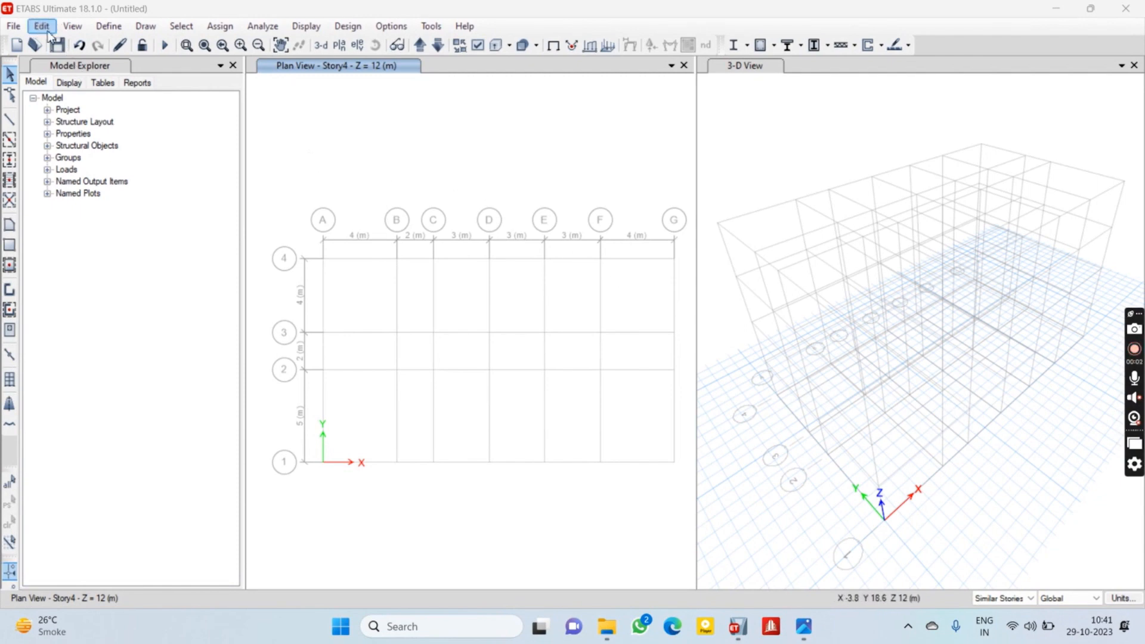
left_click(992, 599)
left_click(991, 599)
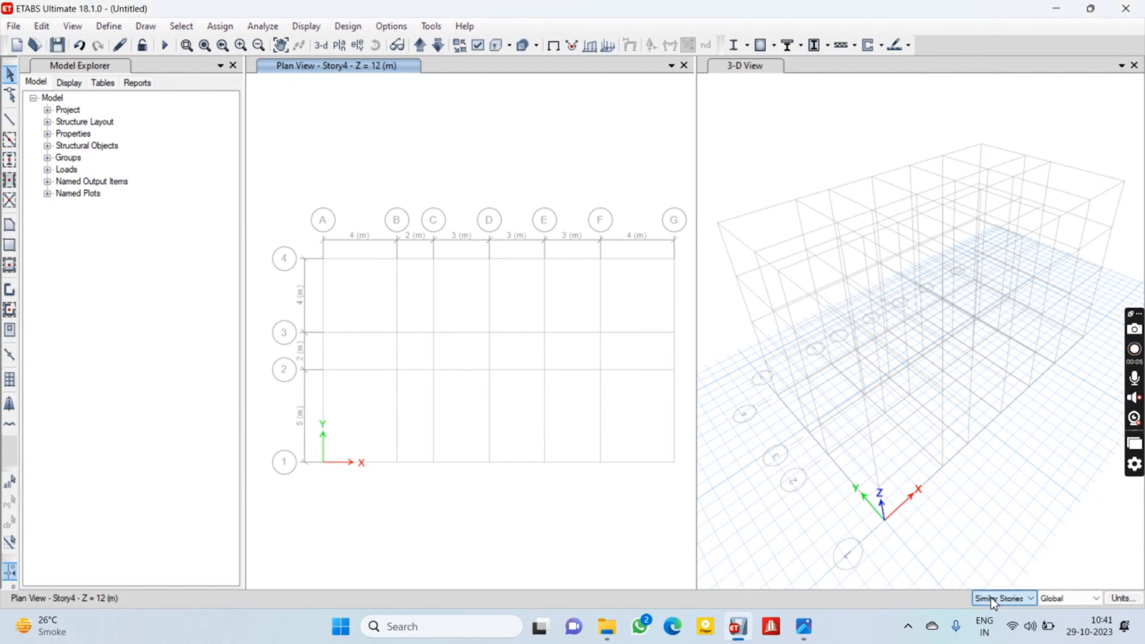
left_click(10, 141)
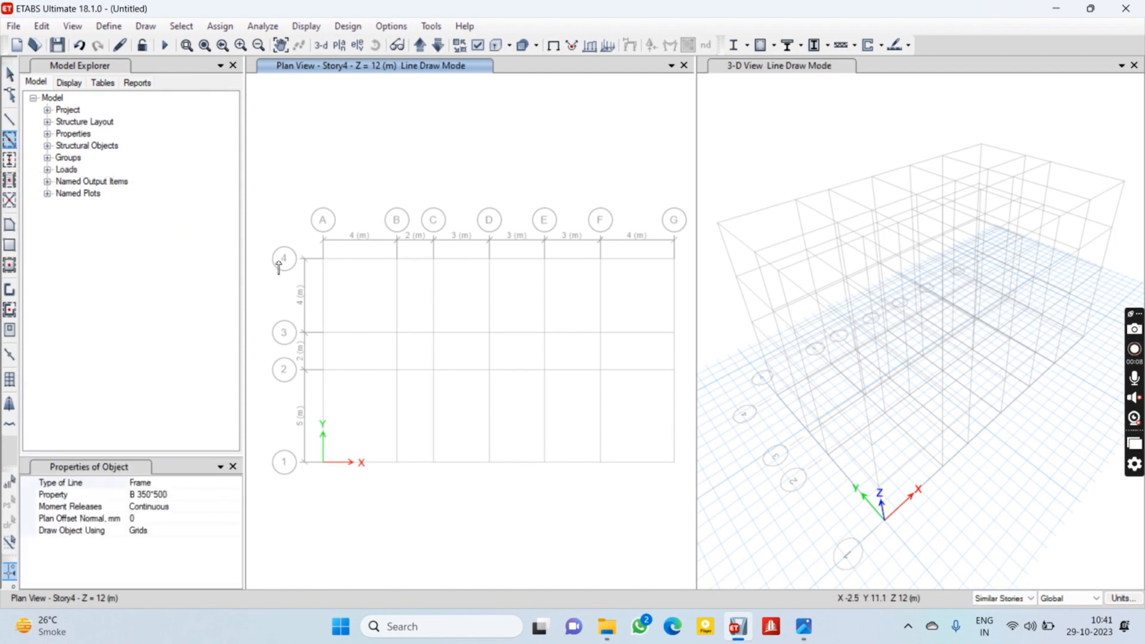
left_click_drag(293, 237, 495, 252)
key("Escape")
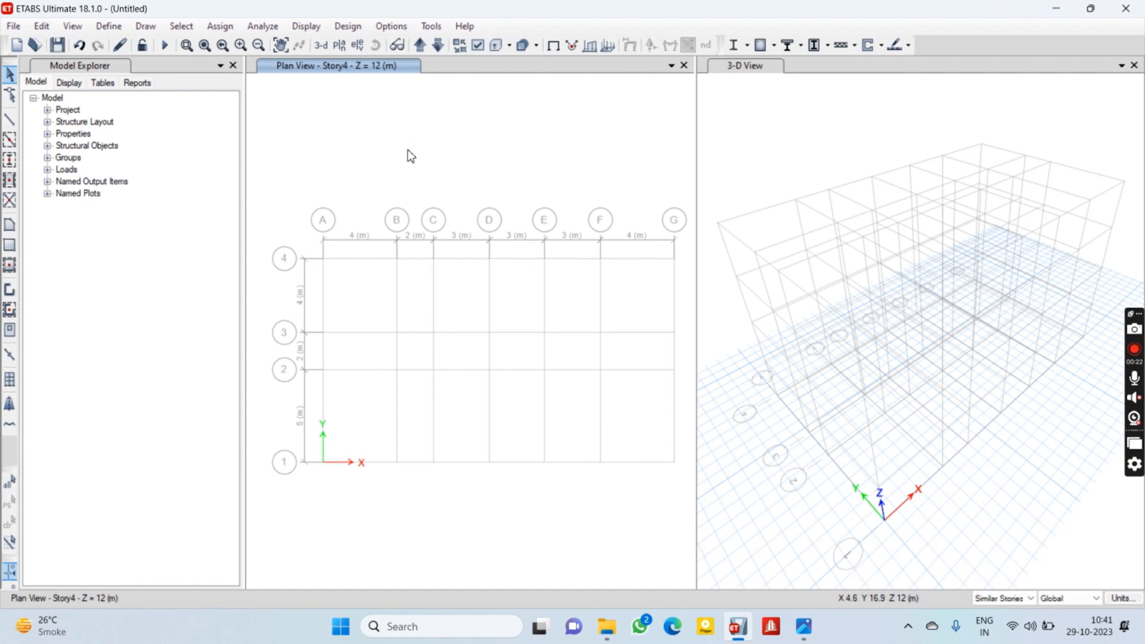
Step the plan view through the other stories and return it to Story4
left_click(421, 45)
left_click(420, 44)
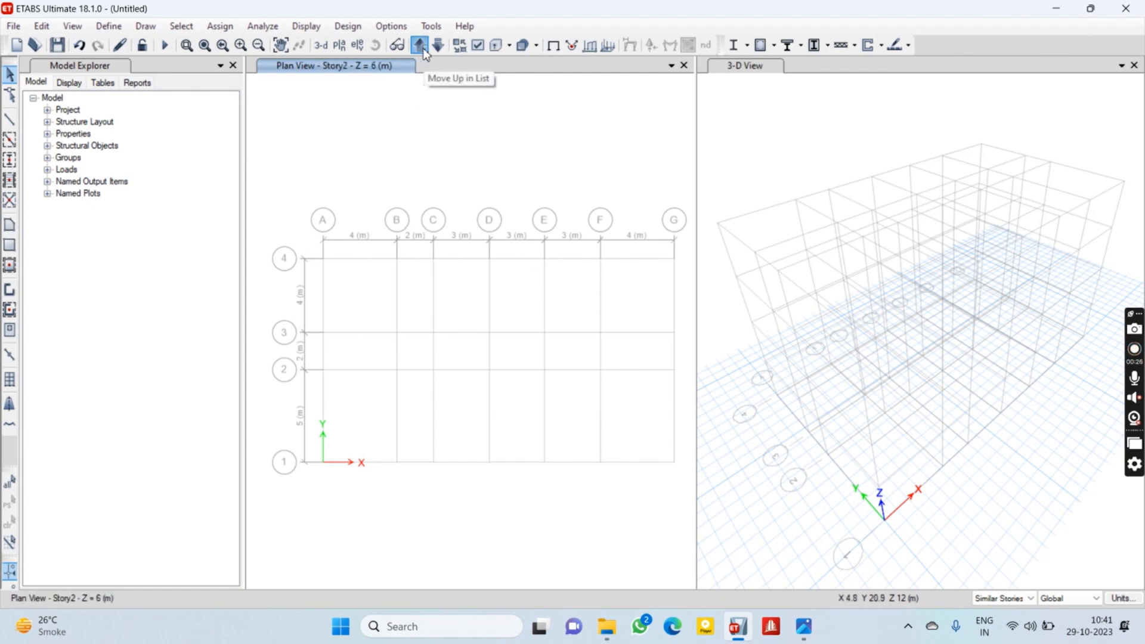
left_click(421, 46)
left_click(436, 45)
left_click(434, 46)
left_click(422, 45)
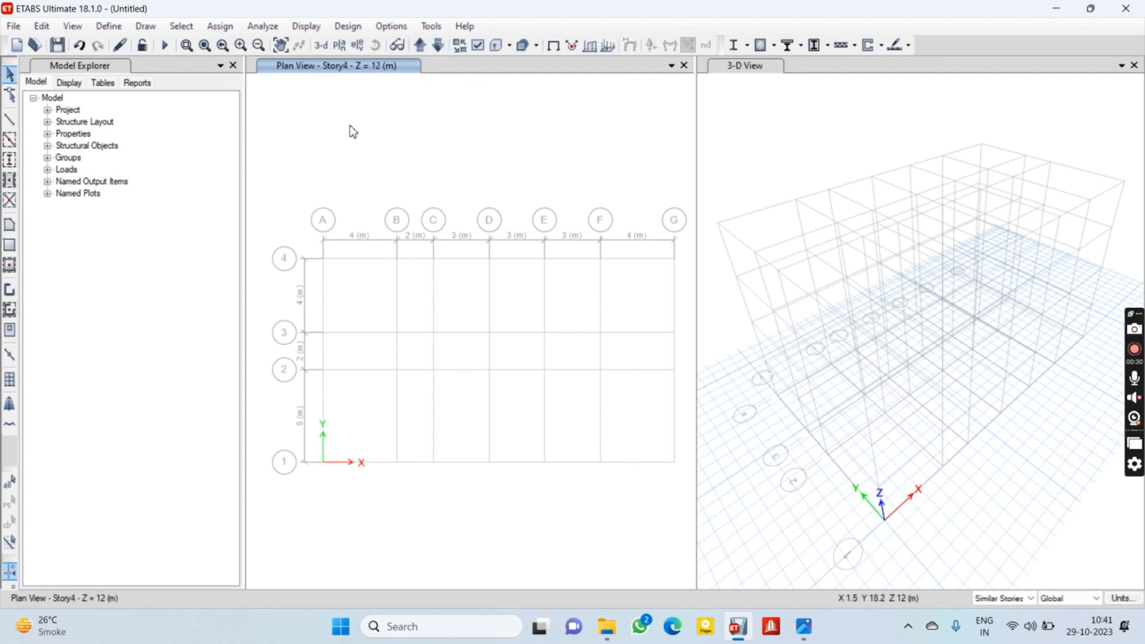
Draw B 350*500 beams along all grid lines, leaving lines B to F open between grid lines 2 and 3
left_click(9, 144)
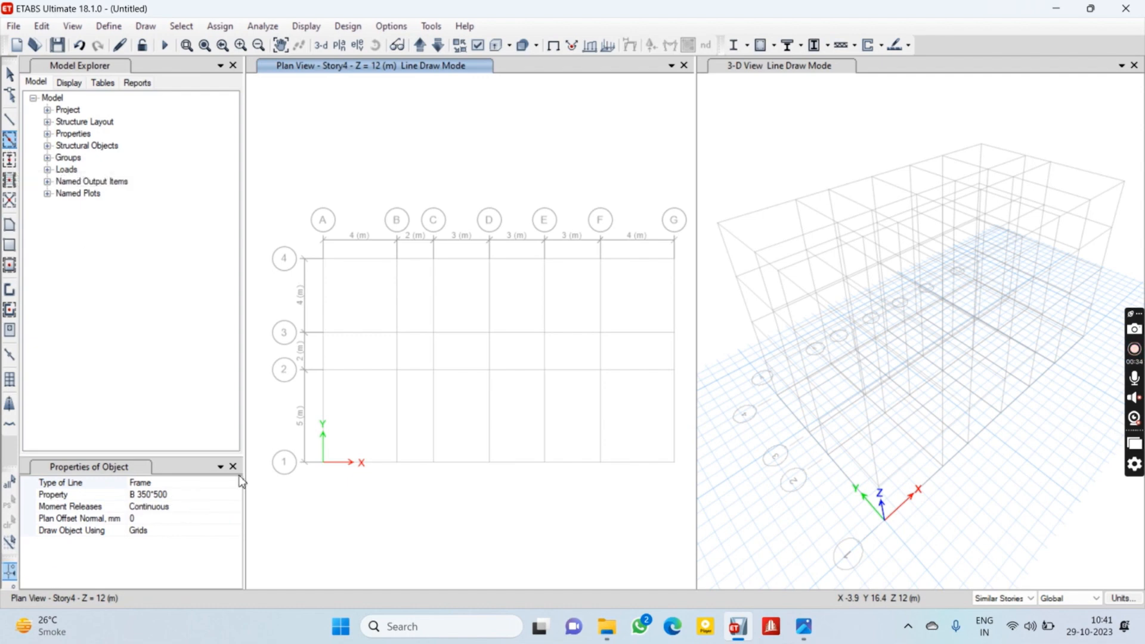
mouse_move(308, 248)
left_mouse_down()
mouse_move(340, 278)
mouse_move(527, 370)
mouse_move(687, 374)
mouse_move(690, 350)
left_mouse_up()
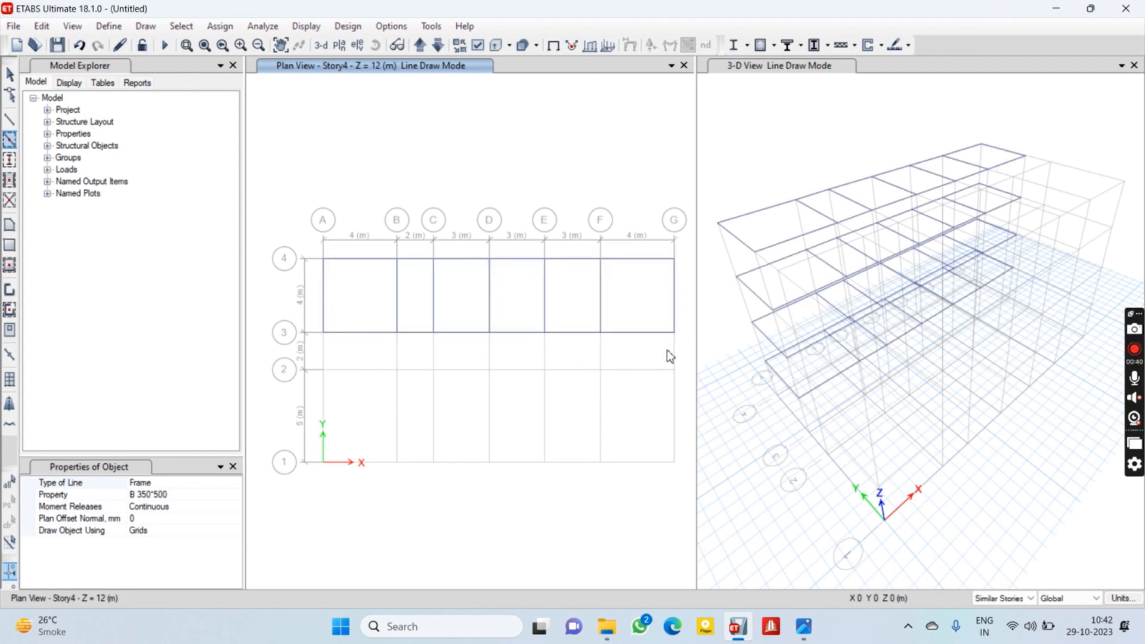
left_click_drag(690, 326, 666, 477)
mouse_move(302, 479)
left_mouse_down()
mouse_move(365, 480)
mouse_move(603, 429)
mouse_move(669, 370)
left_mouse_up()
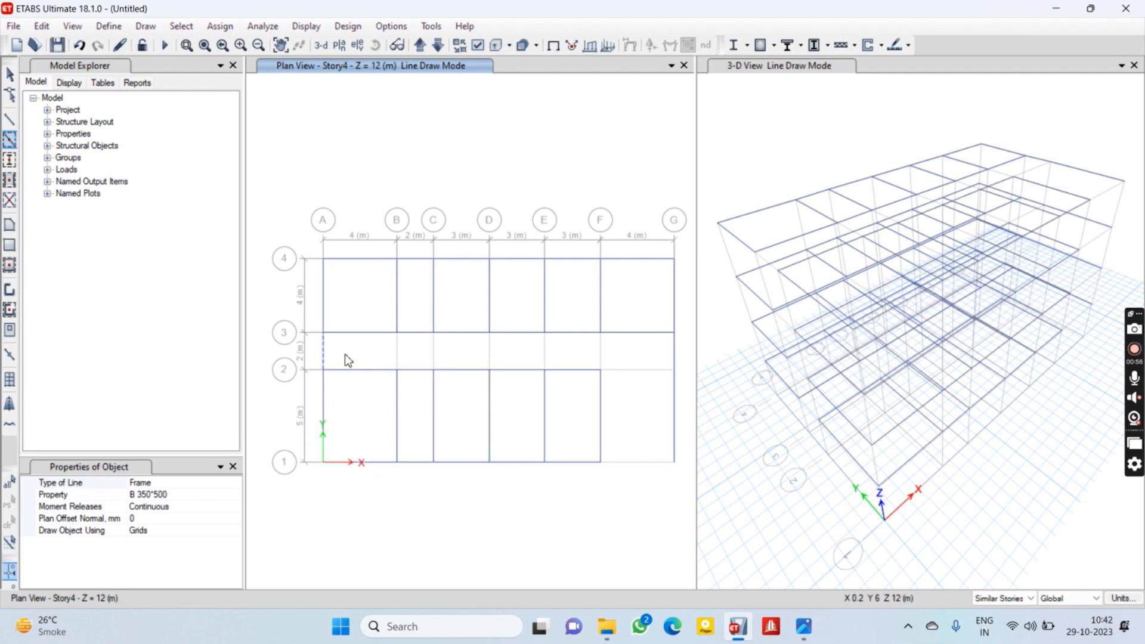
left_click(637, 409)
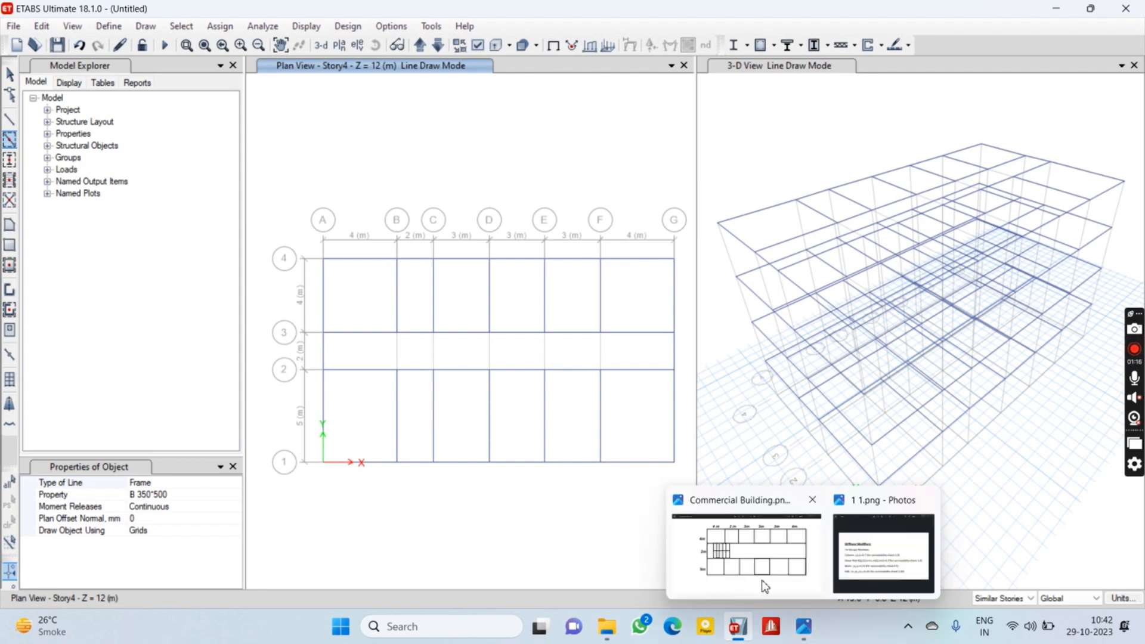
Place C 500*500 columns at all grid intersections from A to G and 1 to 4
left_click(9, 160)
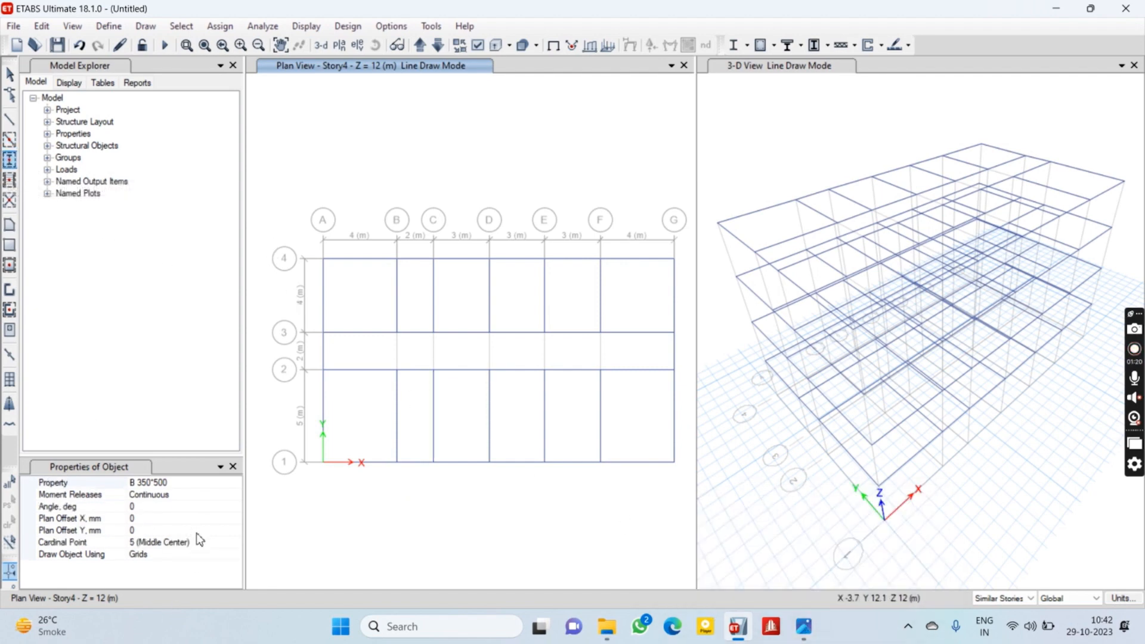
left_click(183, 486)
left_click(235, 484)
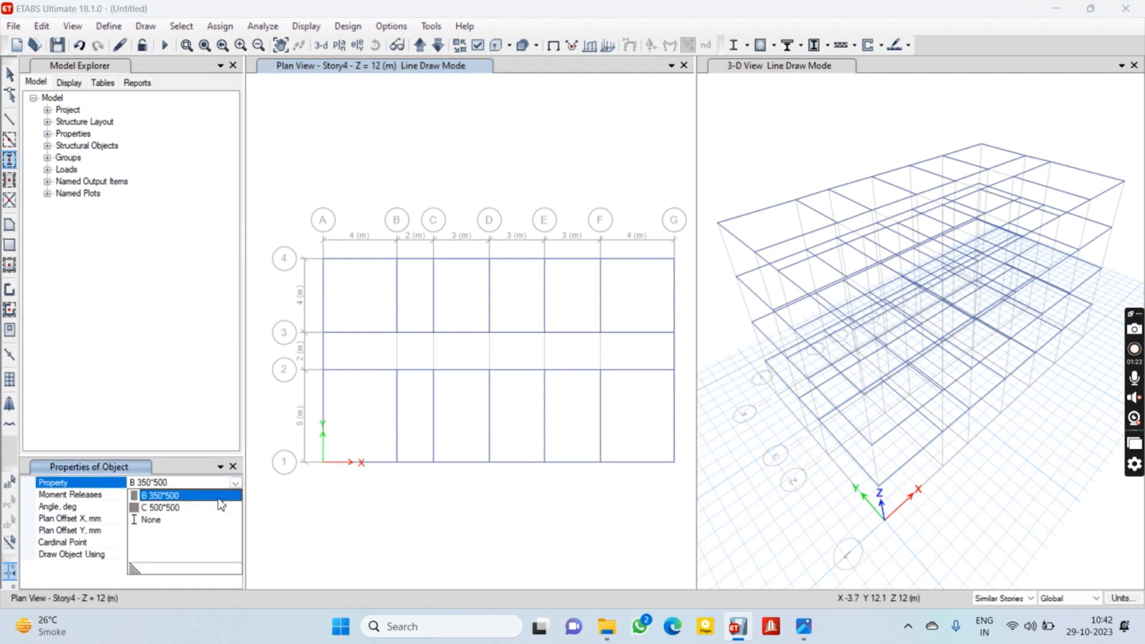
left_click(160, 508)
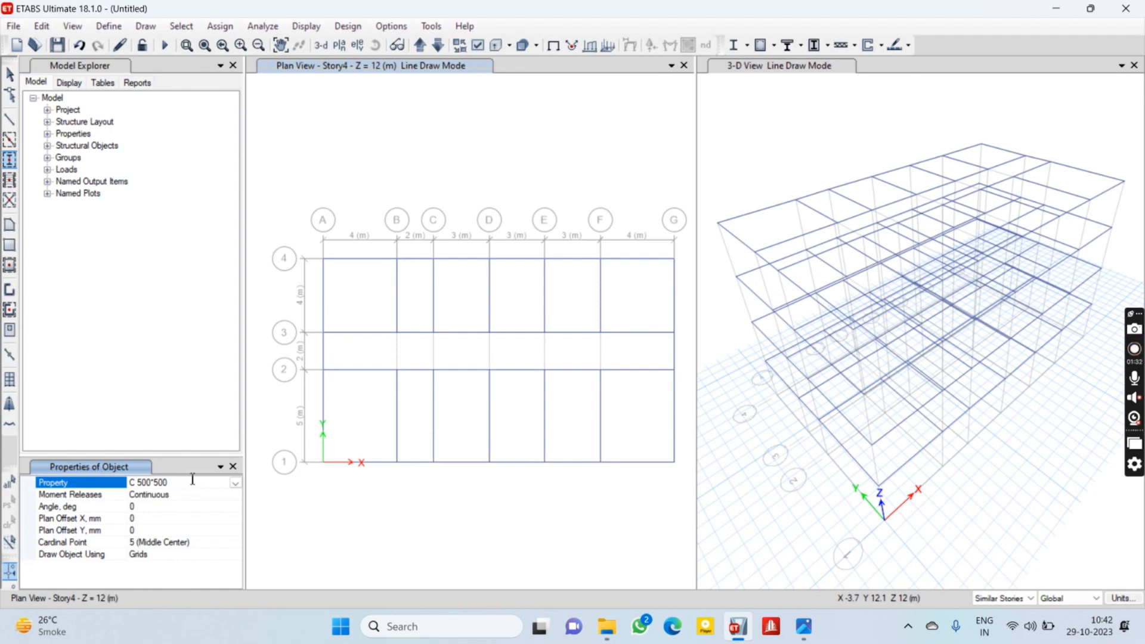
left_click_drag(308, 251, 692, 491)
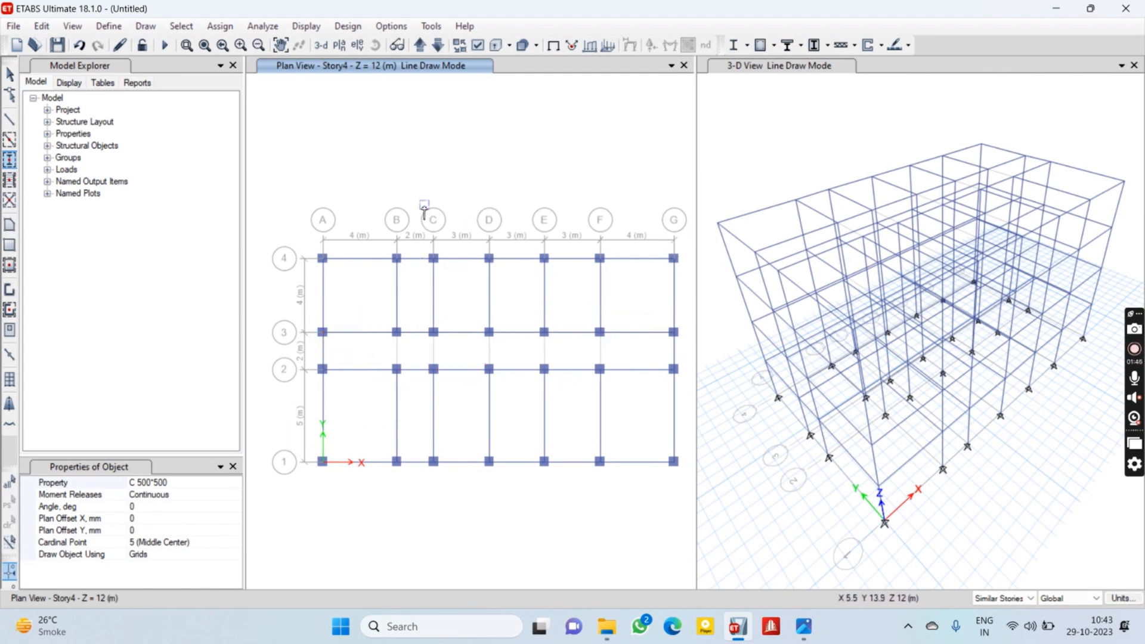
key("Escape")
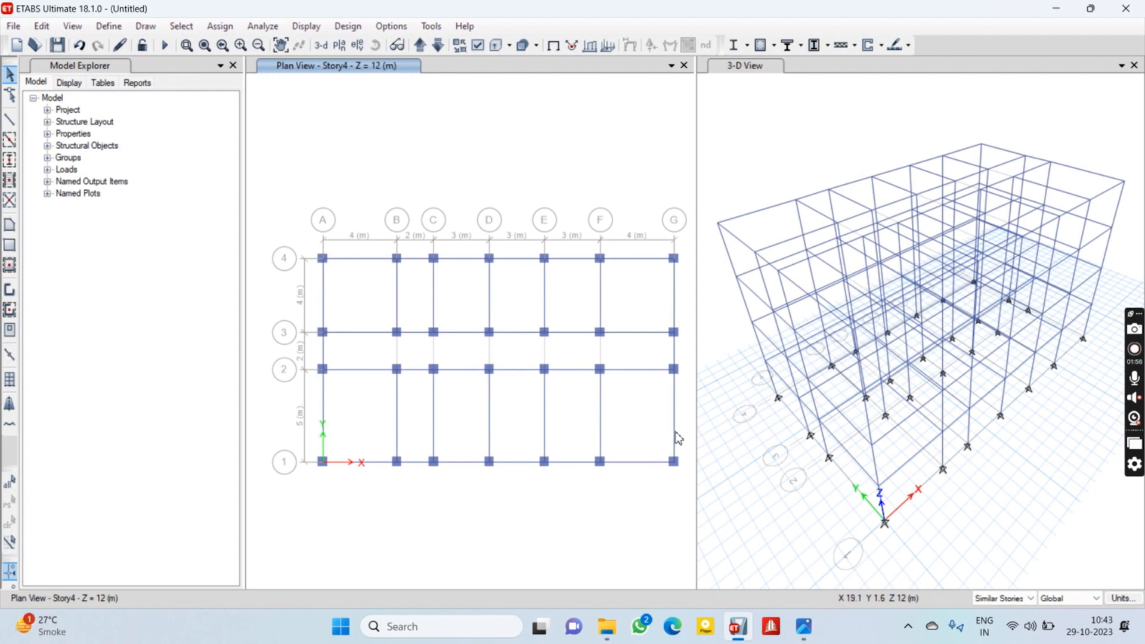
Select the perimeter beams along grid lines 4, G, 1 and A
left_click(360, 261)
left_click(421, 258)
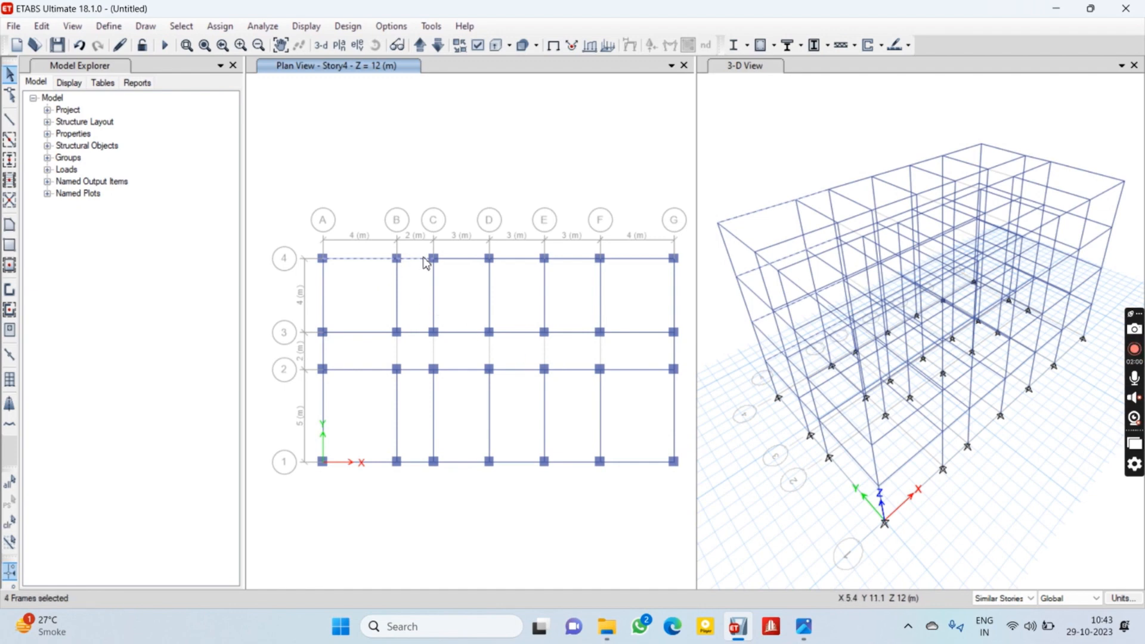
left_click(457, 258)
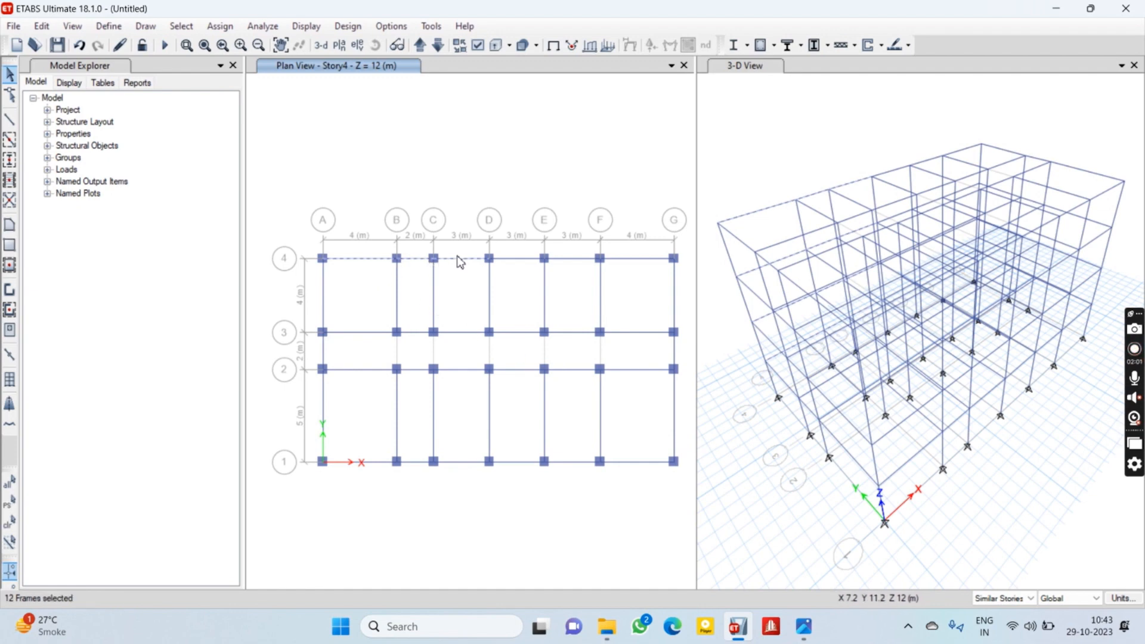
left_click(534, 260)
left_click(568, 260)
left_click(637, 261)
left_click(676, 308)
left_click(674, 358)
left_click(648, 464)
left_click(465, 464)
left_click(416, 463)
left_click(361, 463)
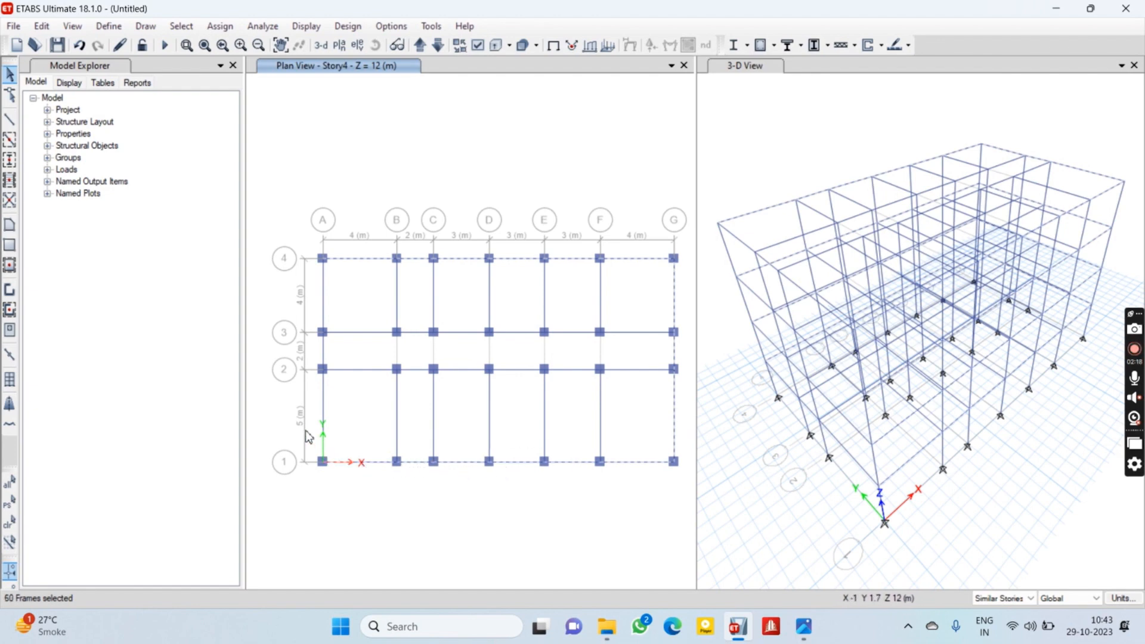
left_click(324, 420)
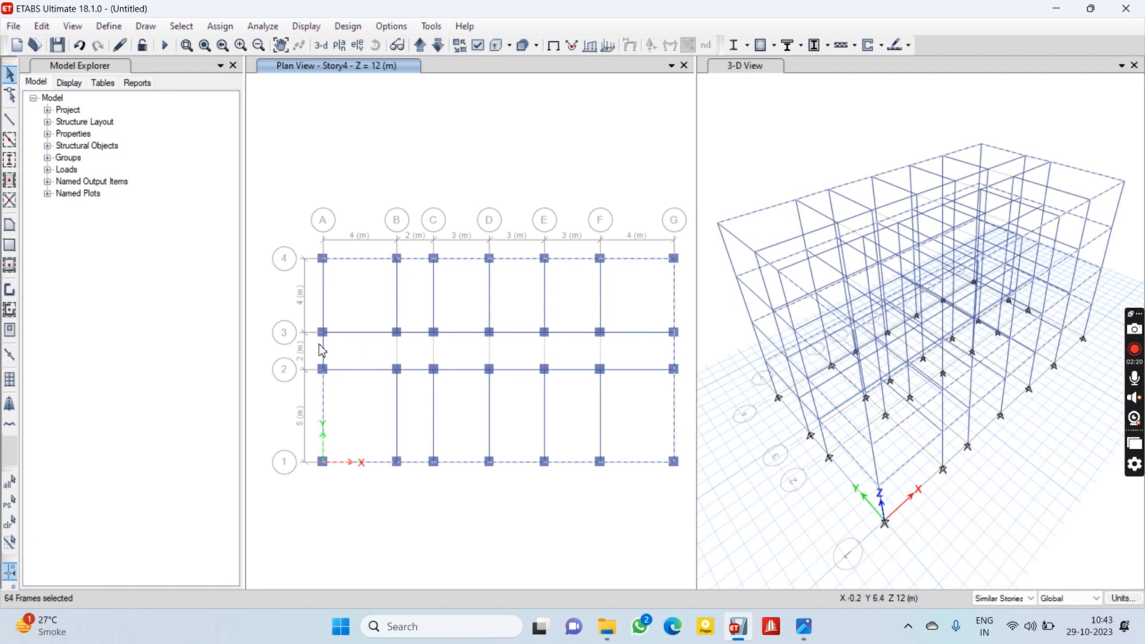
left_click(323, 350)
left_click(324, 298)
Add the beams along grid line 3 and those on lines B to F between grid lines 3 and 4 to the selection
left_click(398, 299)
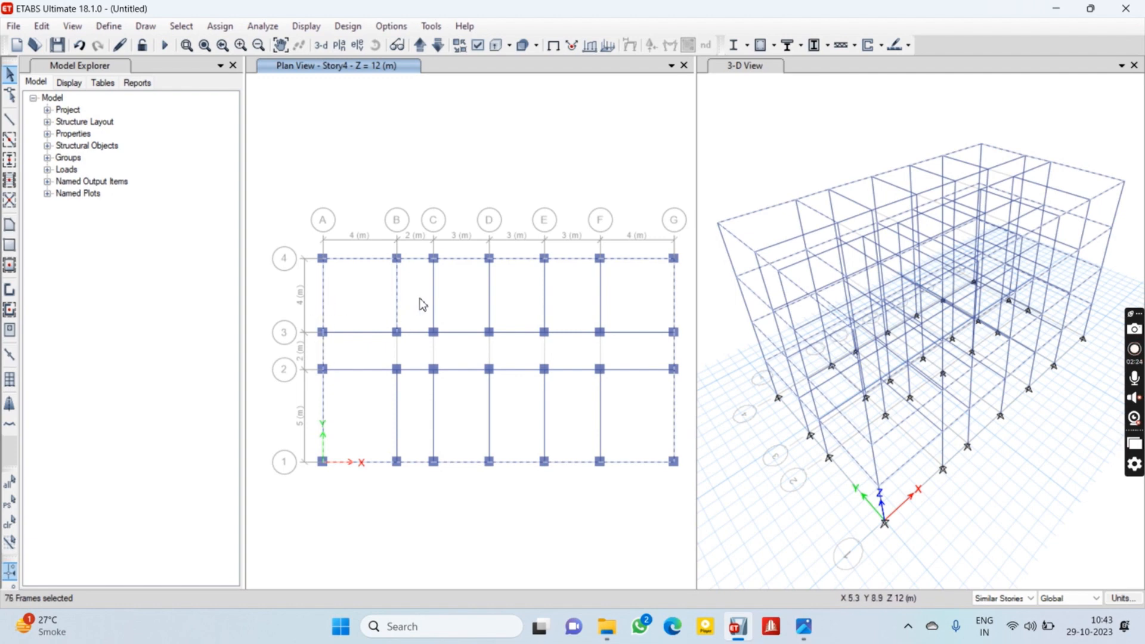
left_click(435, 299)
left_click(362, 333)
left_click(425, 332)
left_click(470, 332)
left_click(492, 311)
left_click(523, 334)
left_click(544, 311)
left_click(579, 332)
left_click(602, 303)
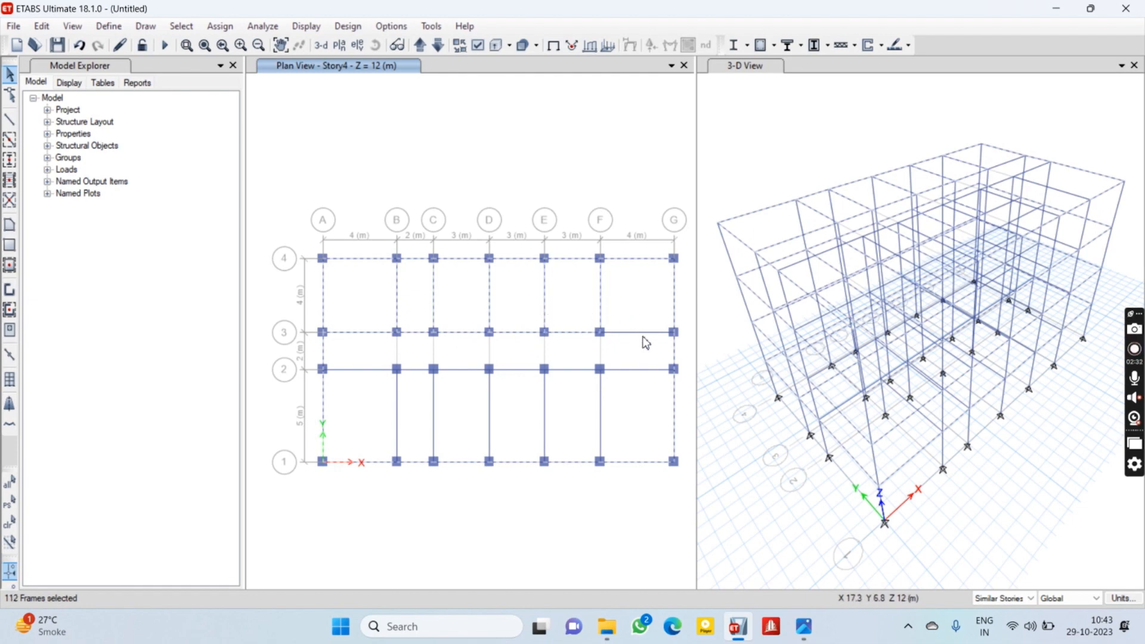
left_click(637, 332)
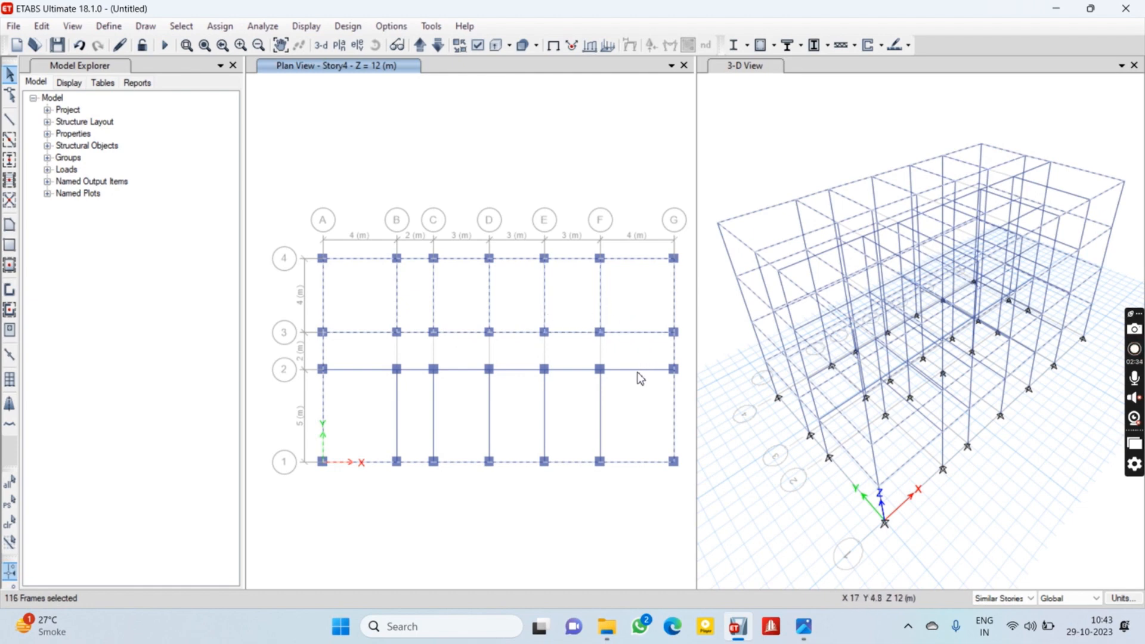
Add the beams along grid line 2 and those on lines B to F between grid lines 1 and 2 to the selection
left_click(638, 371)
left_click(601, 412)
left_click(546, 417)
left_click(491, 422)
left_click(458, 380)
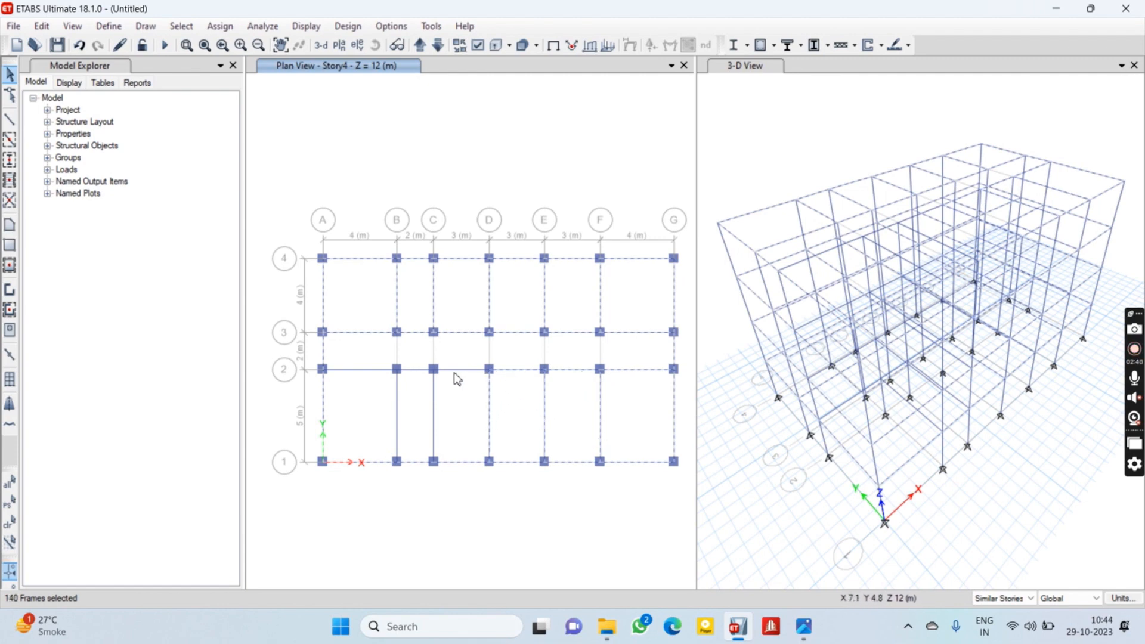
left_click(434, 407)
left_click(422, 380)
left_click(441, 349)
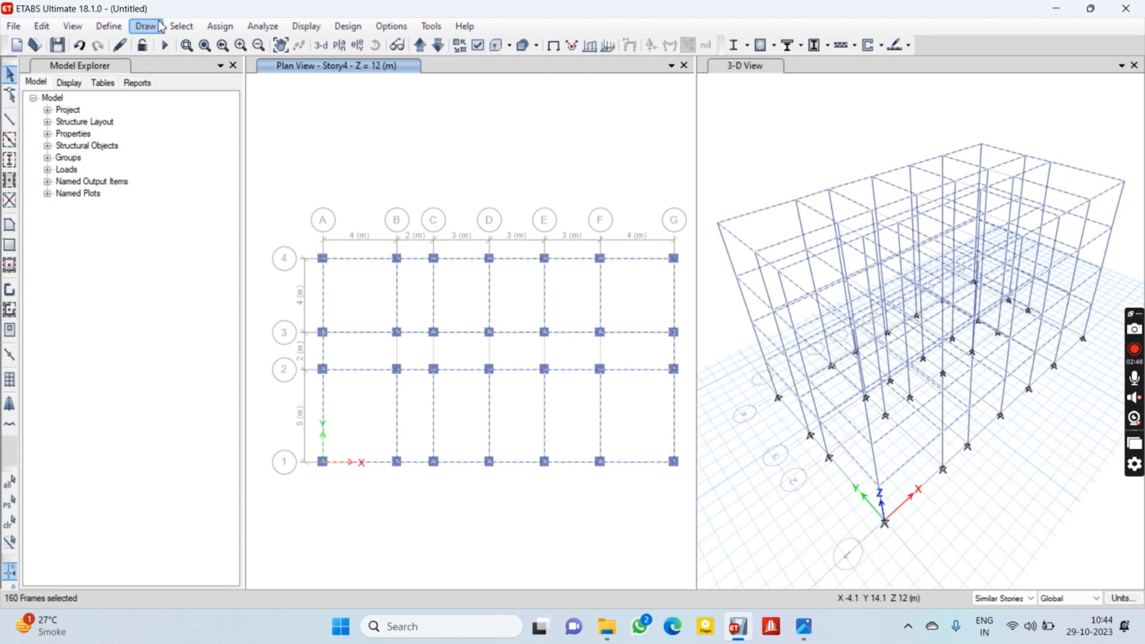
Select all frames that have the B 350*500 frame section property
left_click(181, 26)
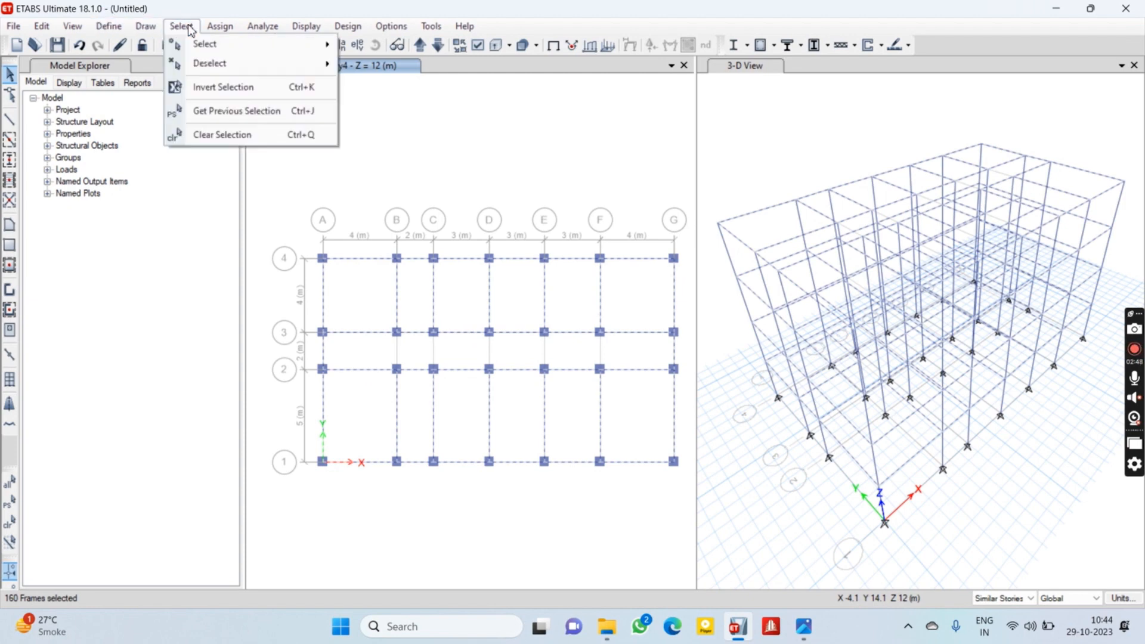
mouse_move(197, 43)
mouse_move(419, 174)
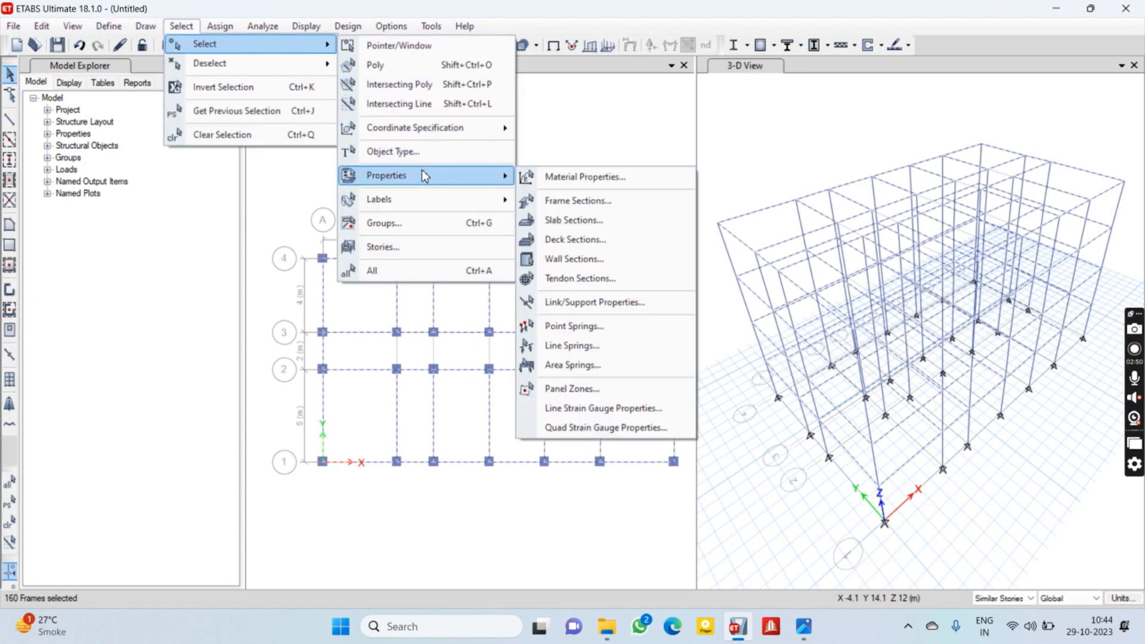
left_click(583, 202)
left_click(505, 232)
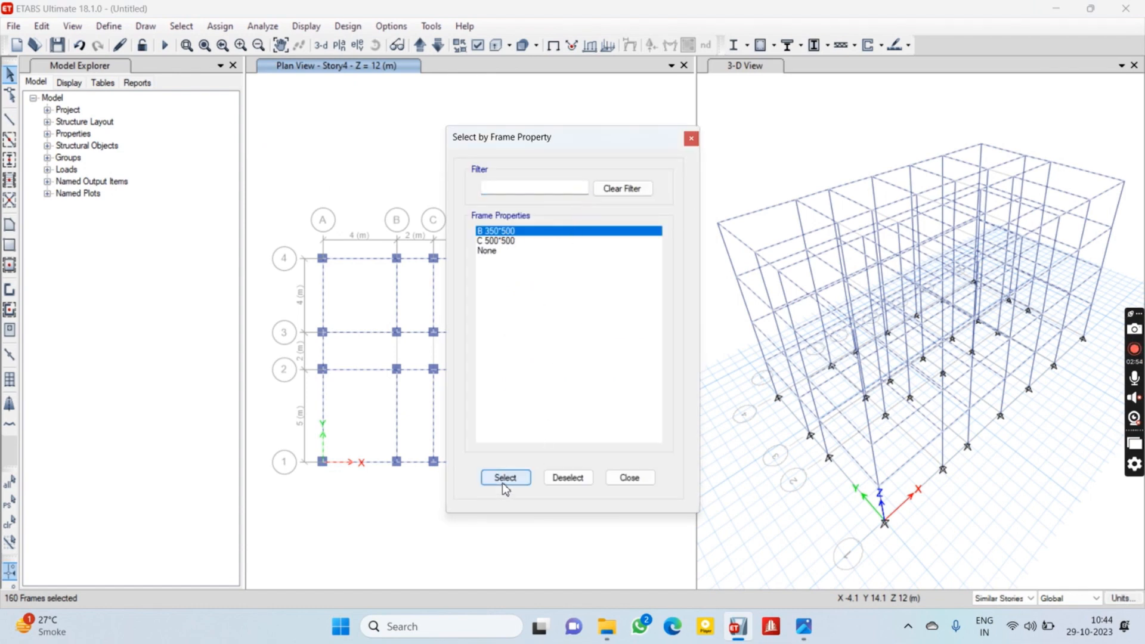
left_click(629, 477)
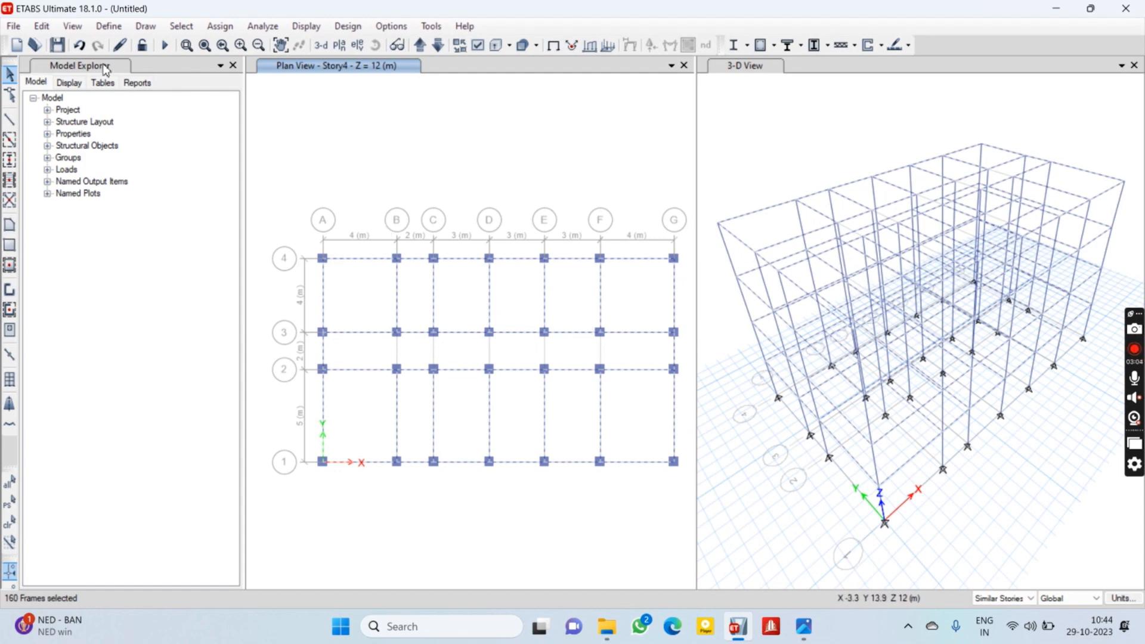
Join the selected beam frames into continuous members
left_click(42, 26)
left_click(44, 26)
left_click(13, 26)
mouse_move(42, 26)
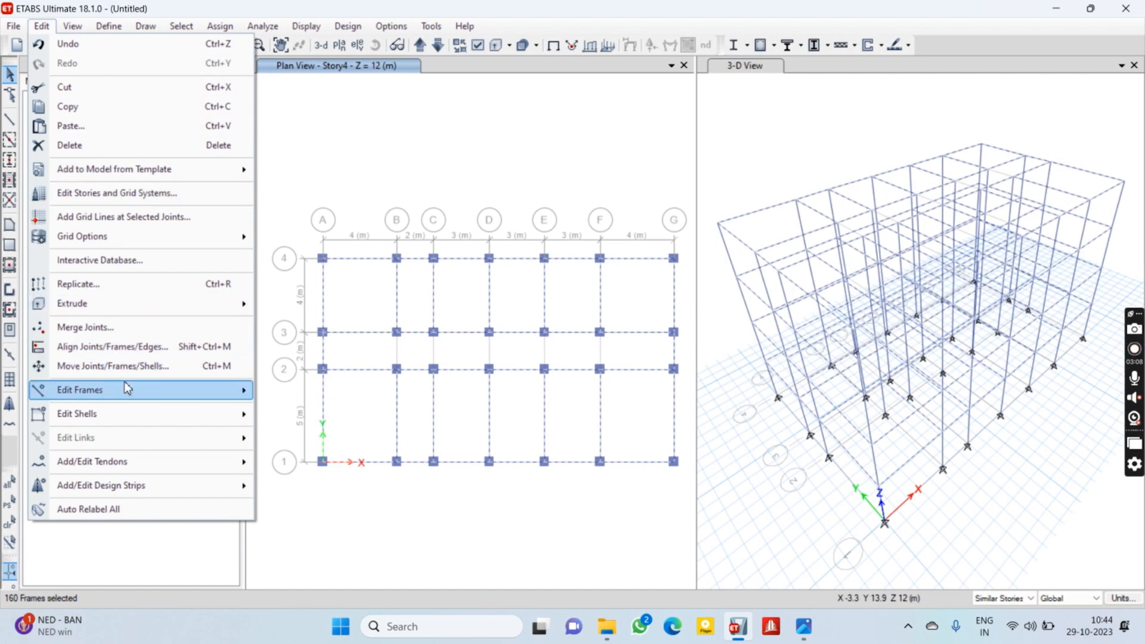
mouse_move(162, 390)
left_click(307, 410)
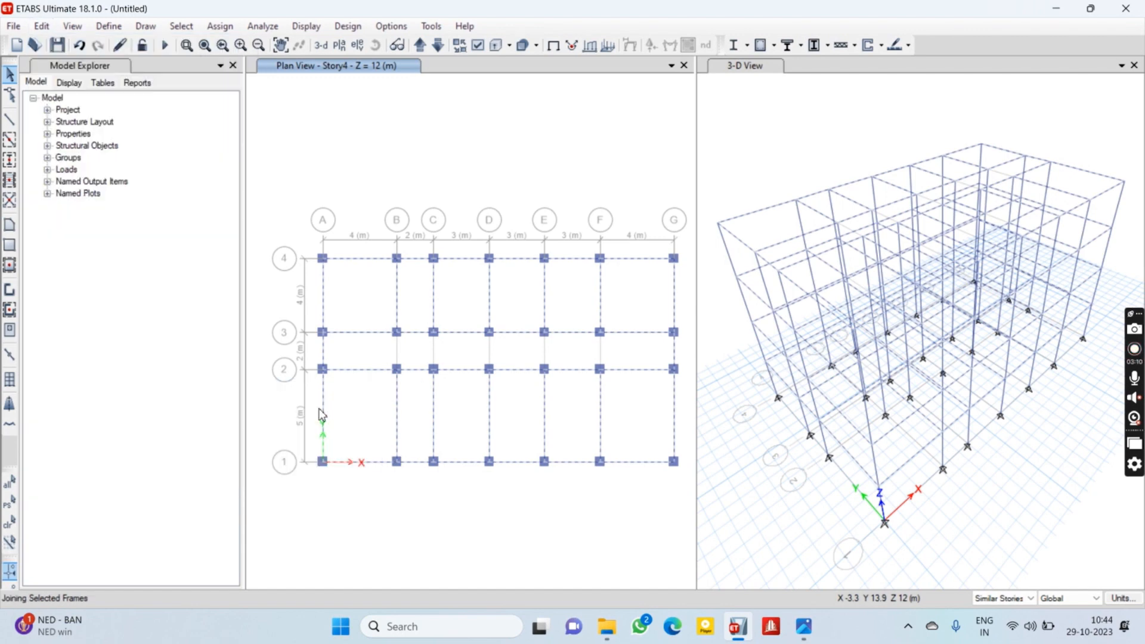
Check the joined beams by selecting them one grid line at a time in the plan, and clear the selection
left_click(368, 260)
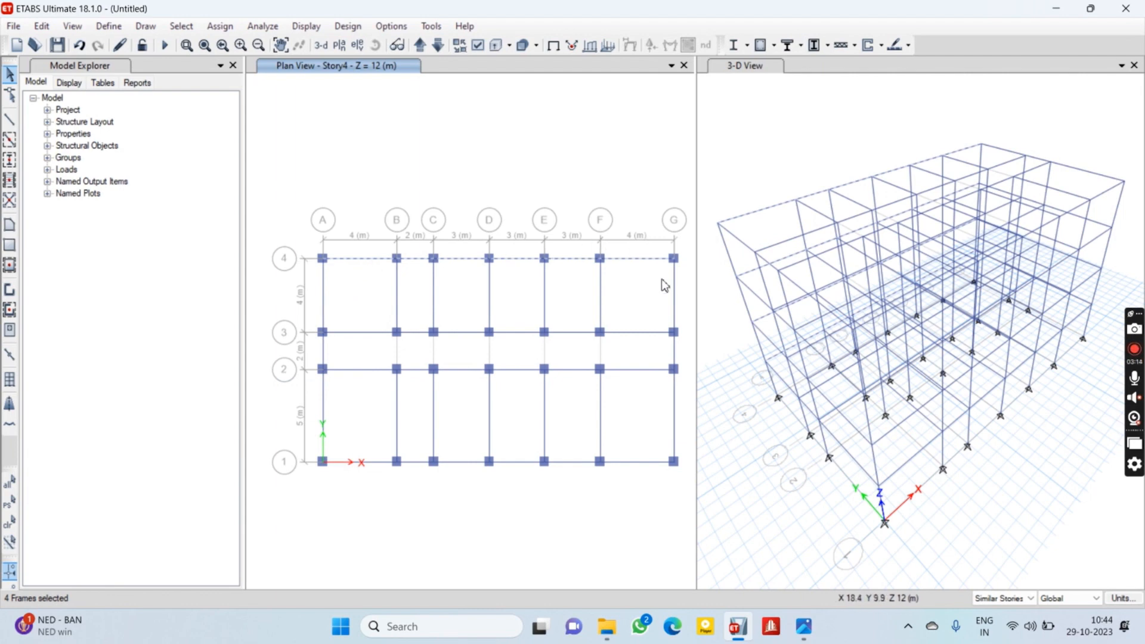
left_click(674, 296)
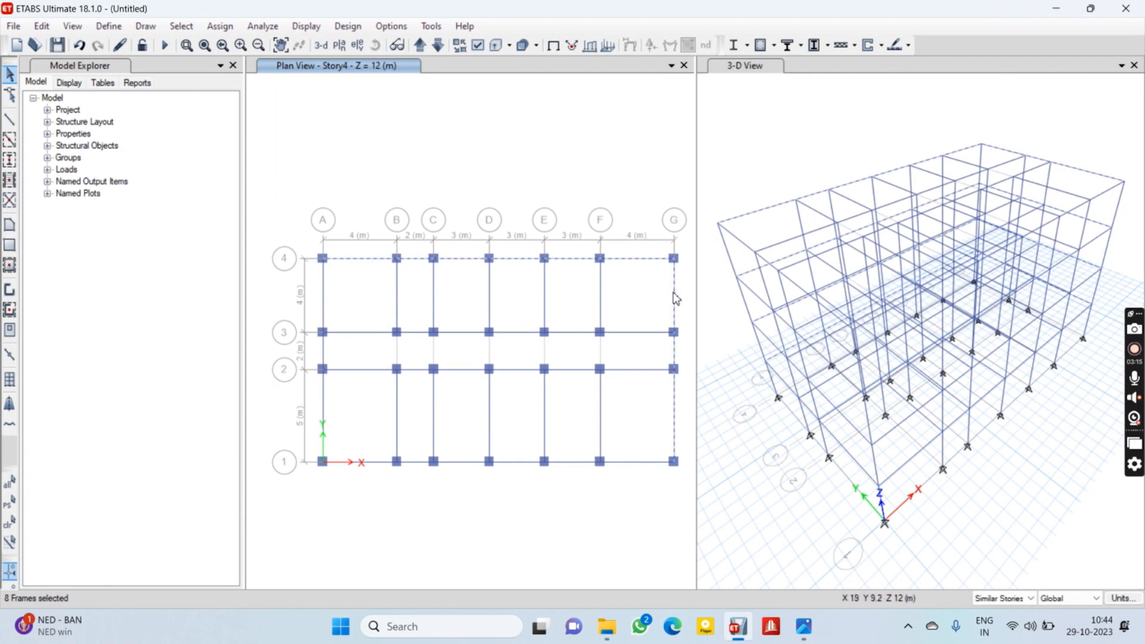
left_click(640, 333)
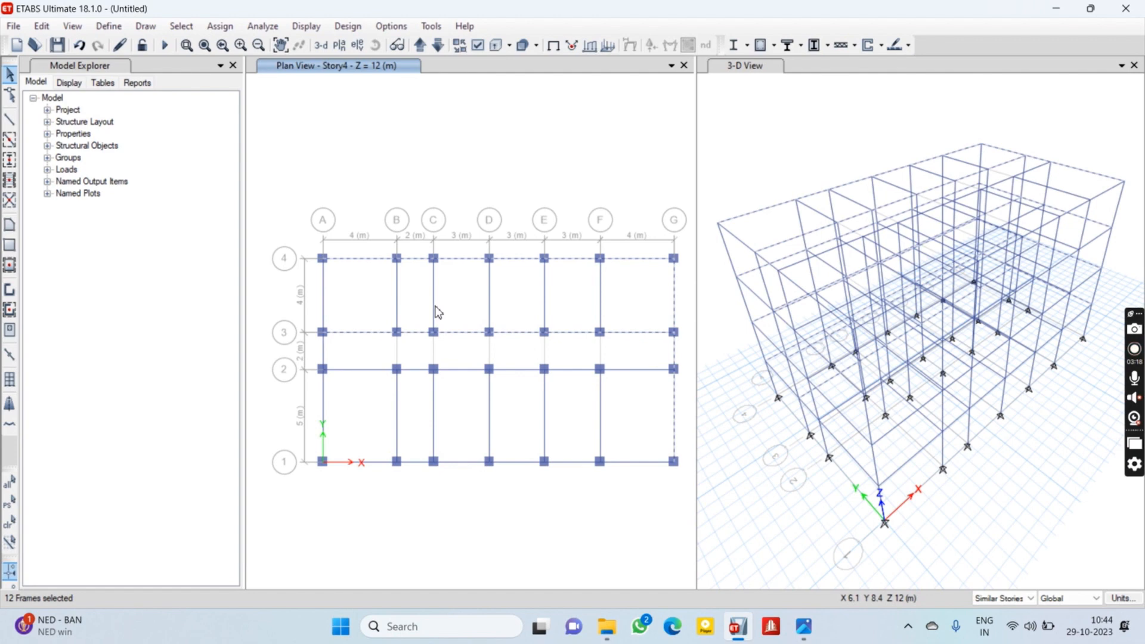
left_click(397, 301)
left_click(544, 298)
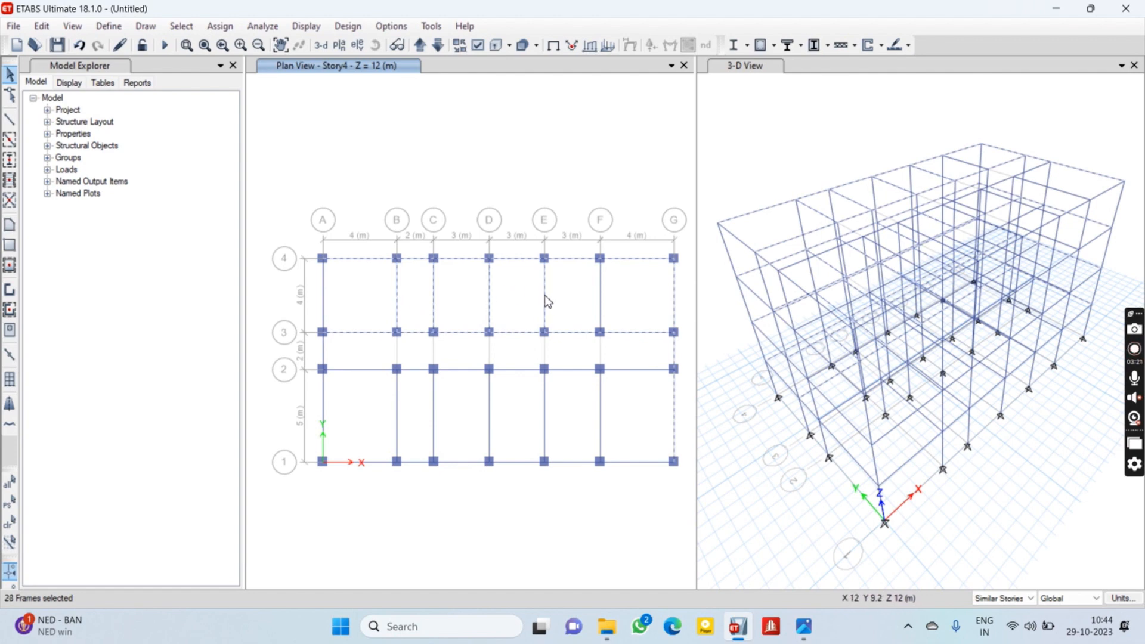
left_click(397, 396)
left_click(377, 371)
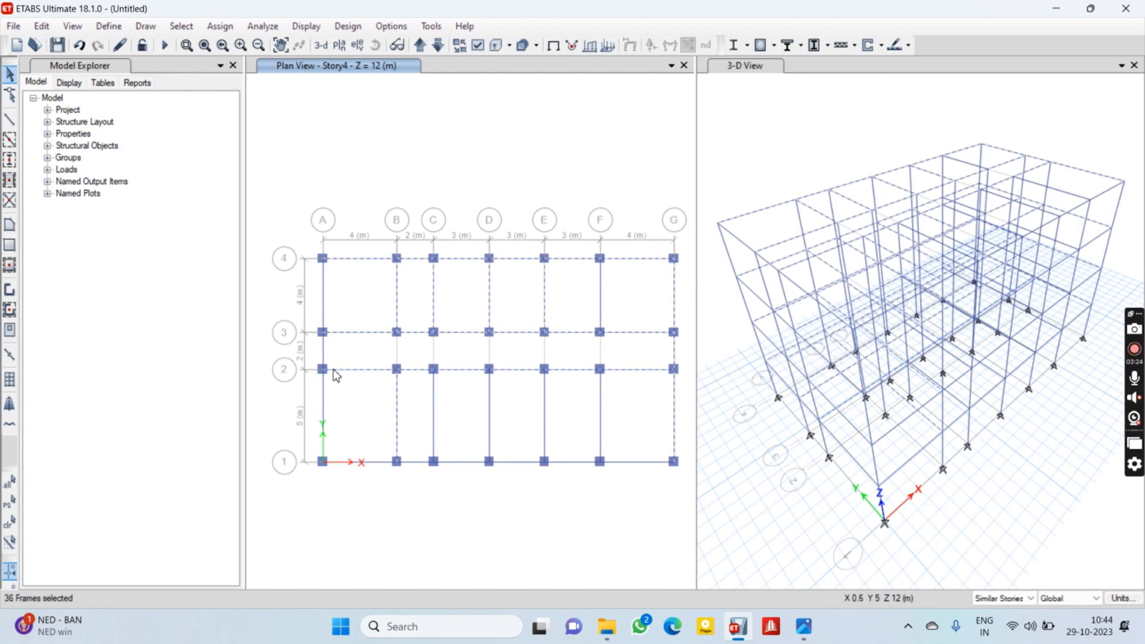
left_click(489, 412)
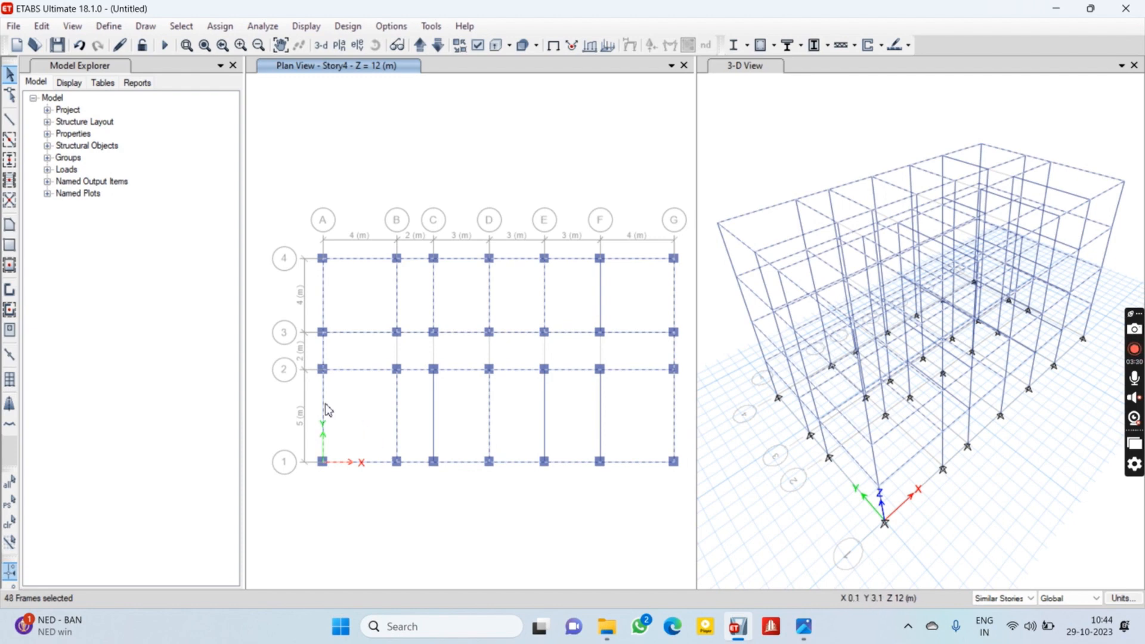
key("Escape")
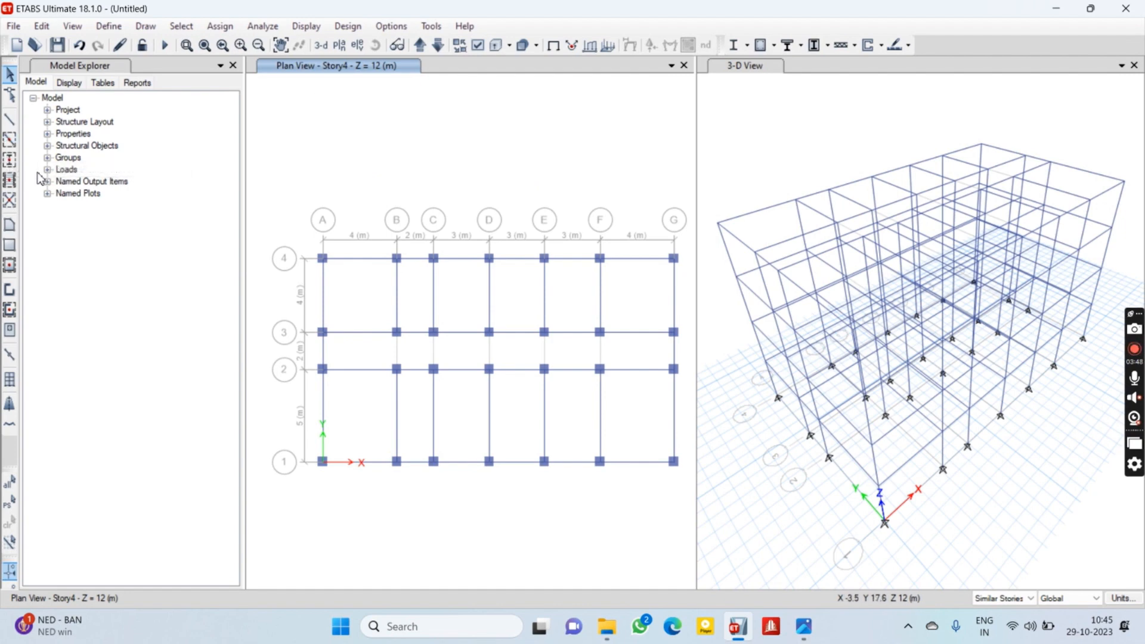
Start the Draw Floor/Wall command with Slab175 as the property
left_click(9, 265)
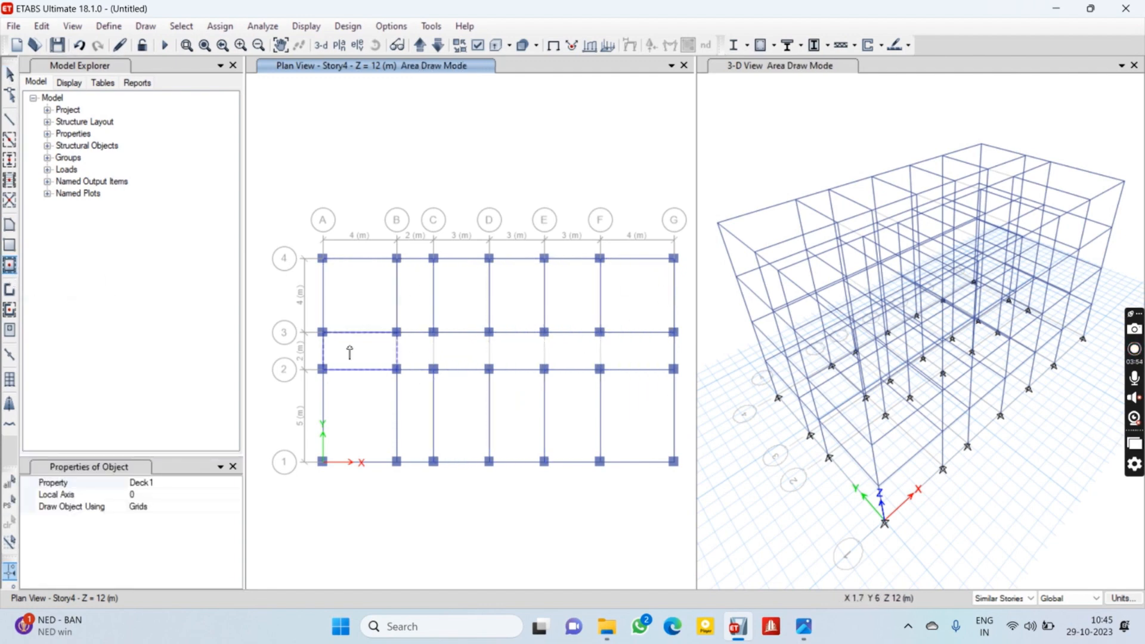
left_click(8, 228)
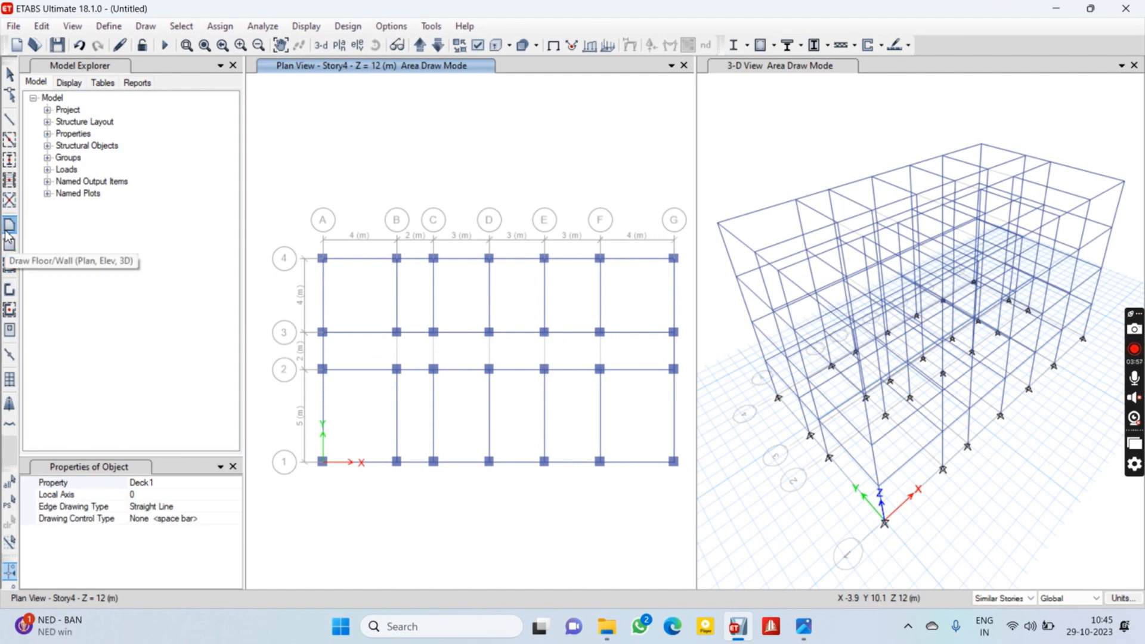
left_click(171, 483)
left_click(236, 483)
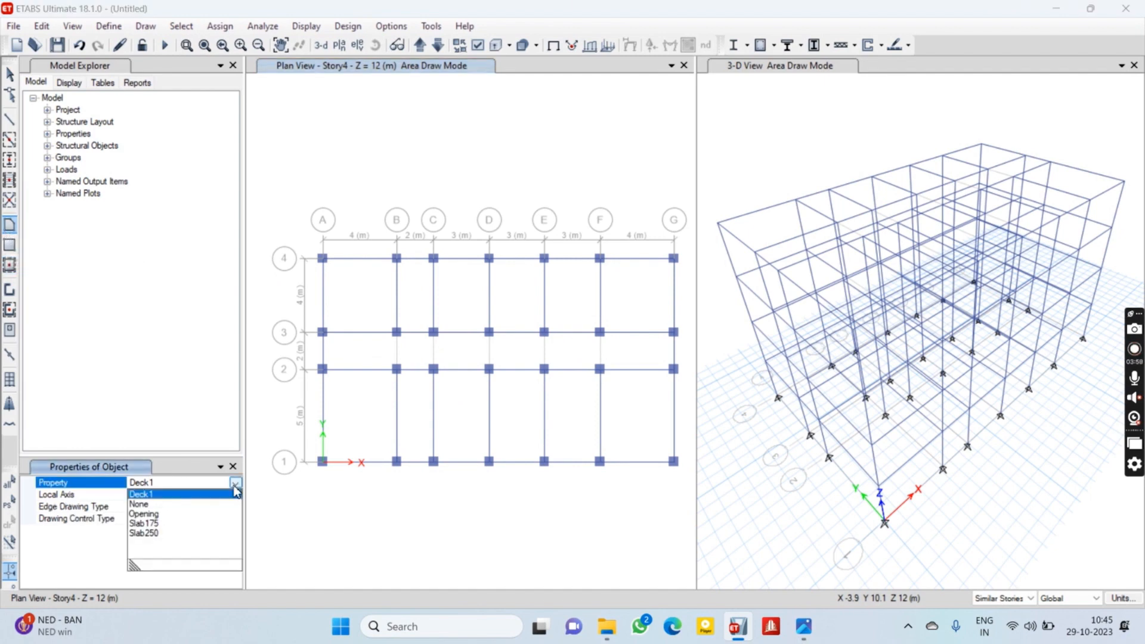
left_click(146, 524)
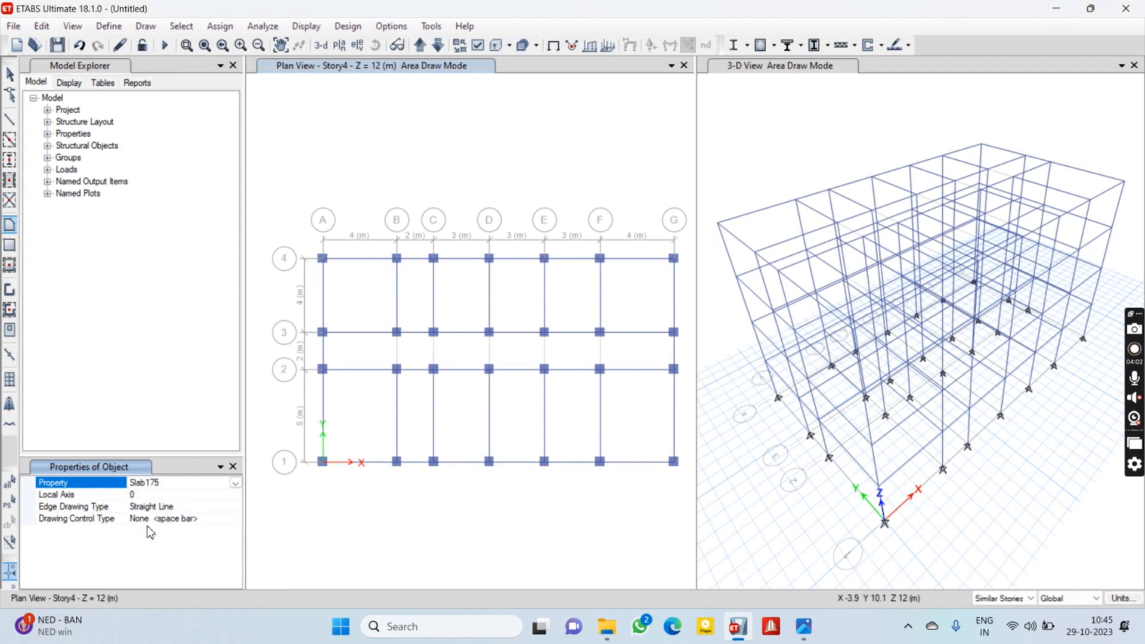
Draw a Slab175 floor over the whole plan through grid points A-4, G-4, G-1 and a point near A-1
left_click(323, 259)
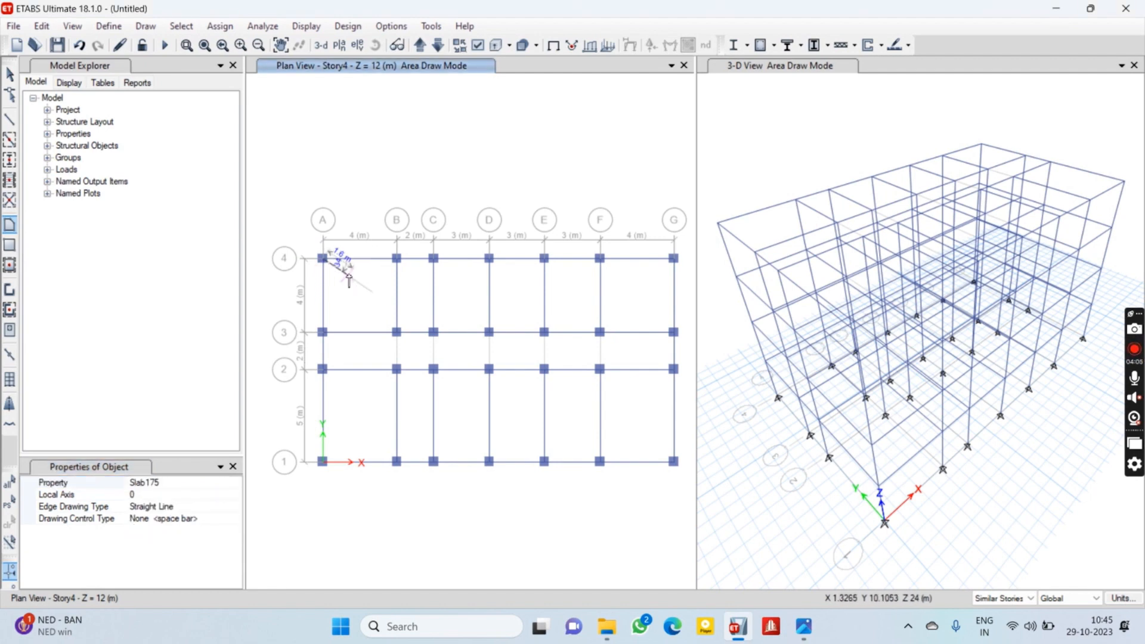
left_click(673, 258)
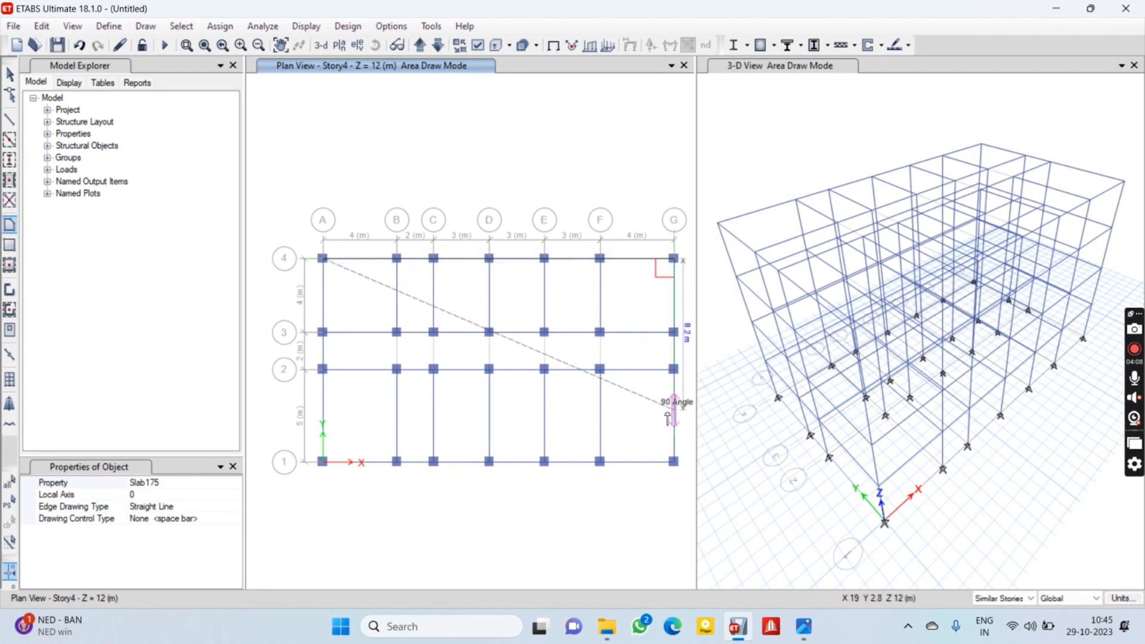
left_click(674, 460)
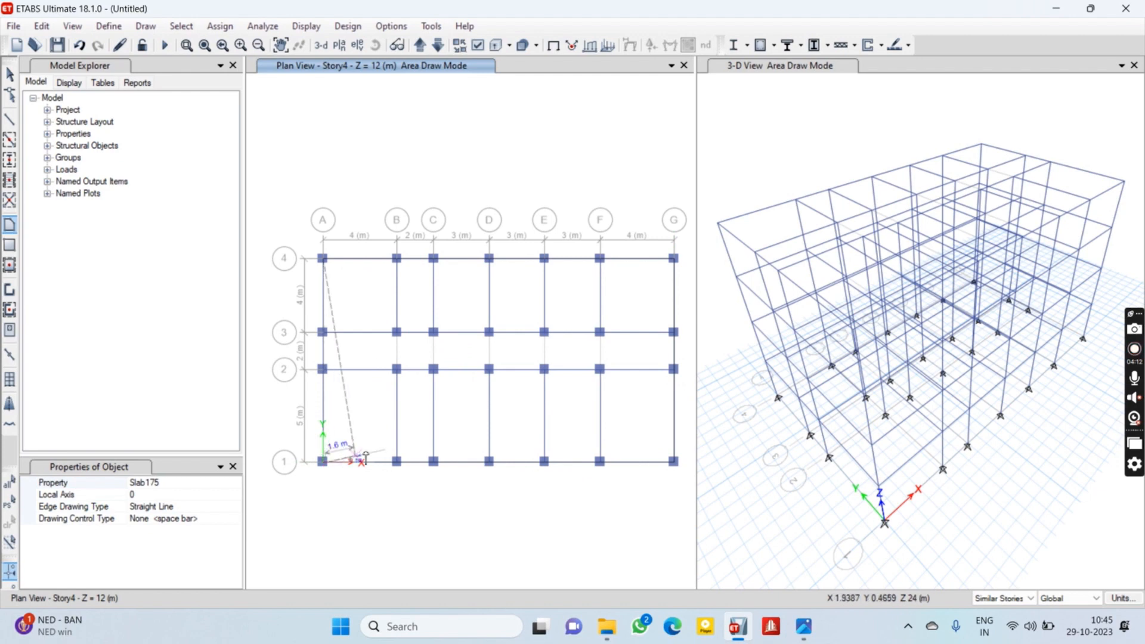
scroll(326, 459, "up", 5)
left_click(308, 480)
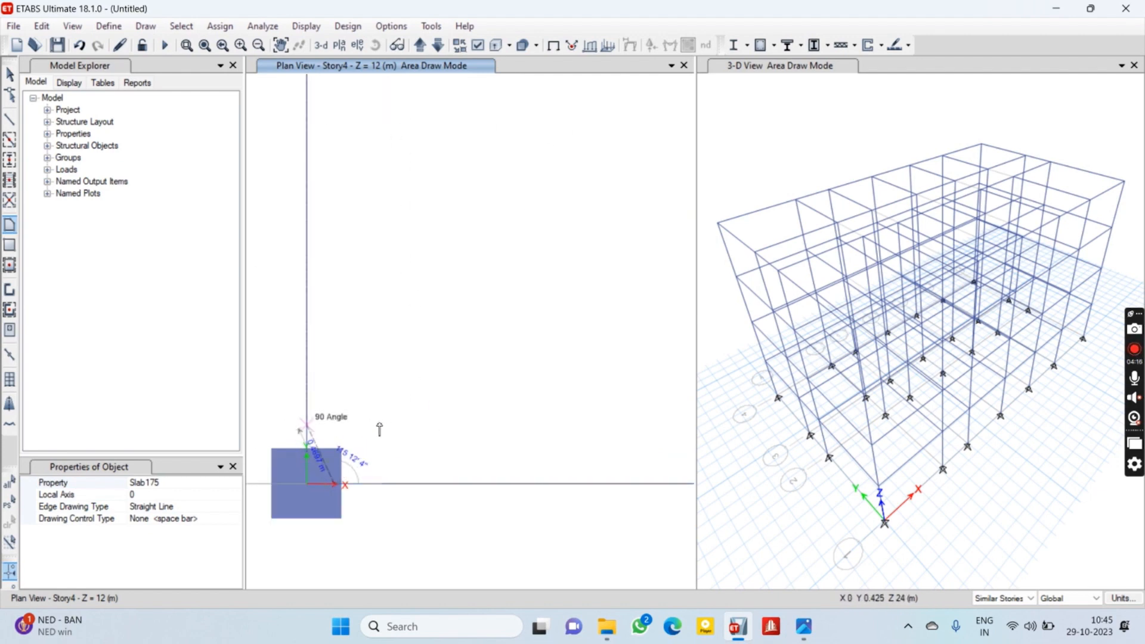
scroll(379, 430, "down", 5)
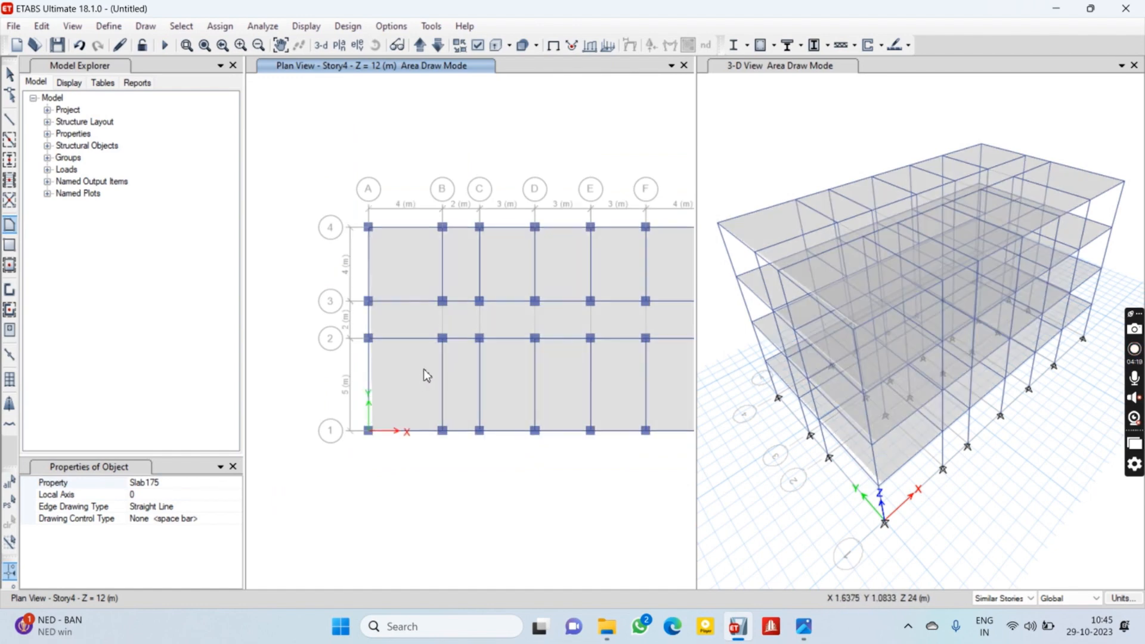
Delete the newly drawn floor slab on all similar stories
key("Escape")
left_click(330, 302)
key("Delete")
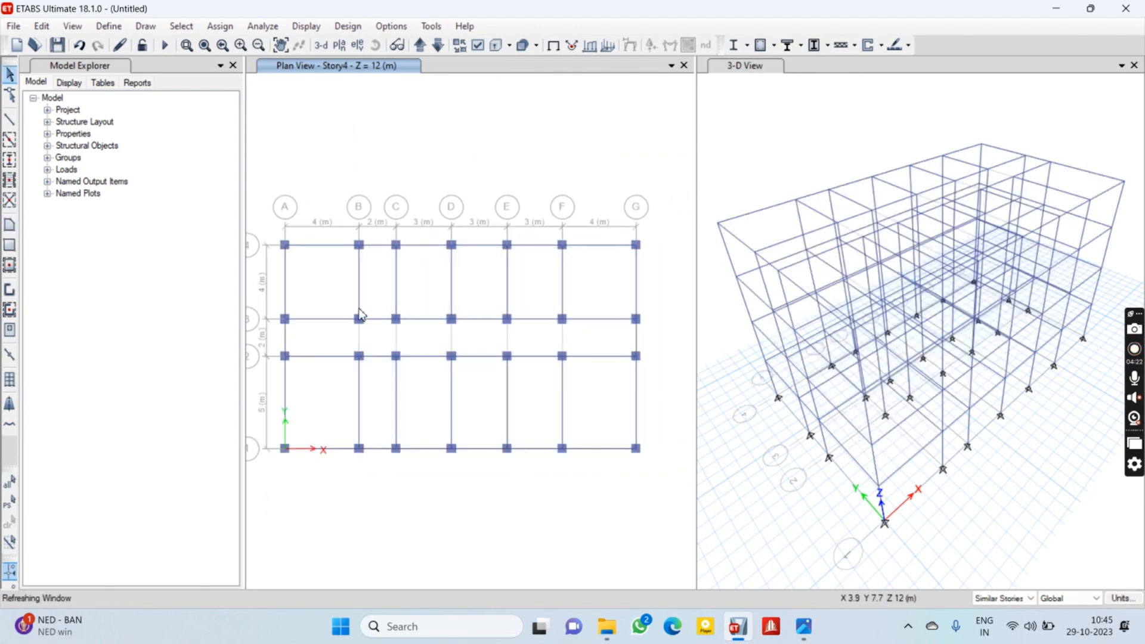
Outline a new Slab175 floor with corners at grid points A-4, G-4 and G-1
left_click(9, 225)
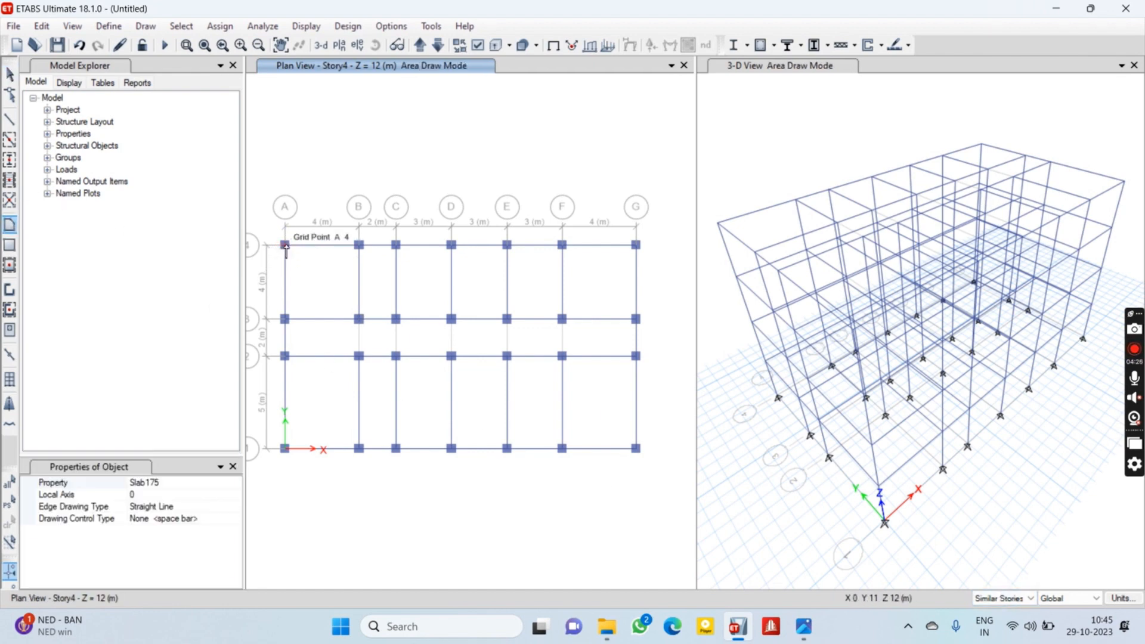
left_click(284, 245)
scroll(636, 246, "up", 6)
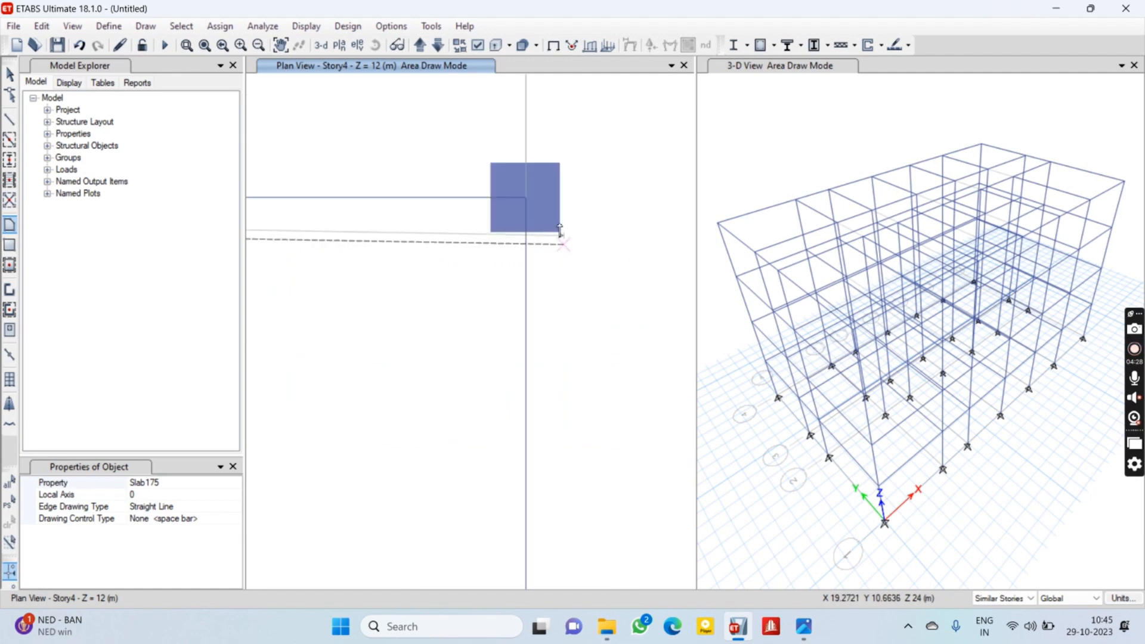
left_click(526, 198)
scroll(530, 352, "down", 10)
middle_click_drag(531, 364, 527, 253)
scroll(527, 254, "up", 6)
scroll(528, 281, "up", 4)
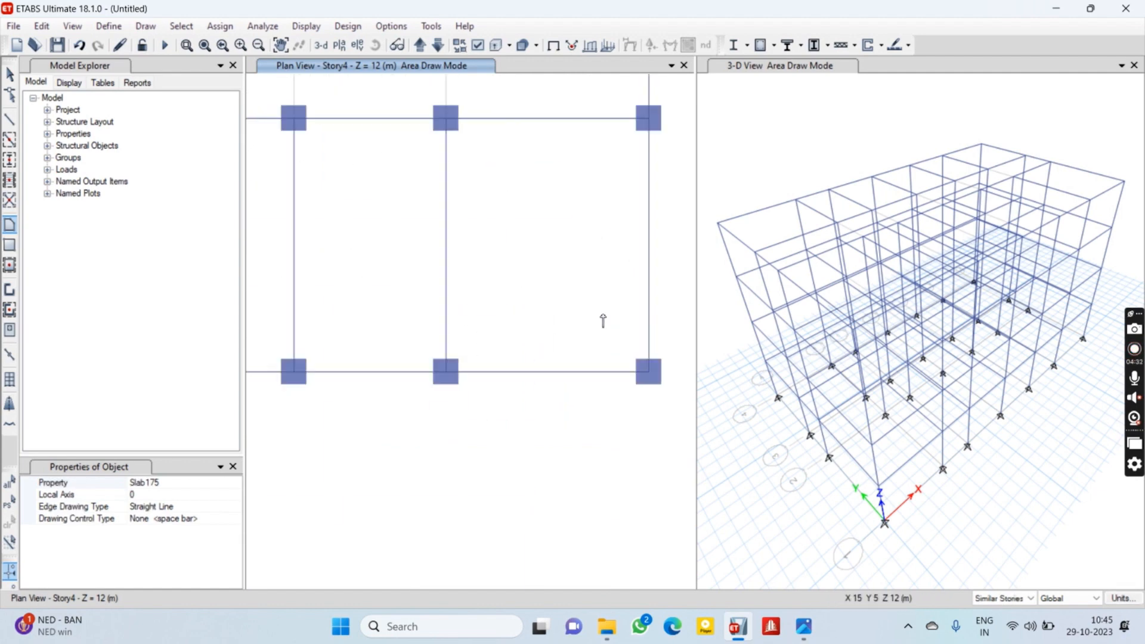
left_click(650, 374)
scroll(555, 370, "down", 5)
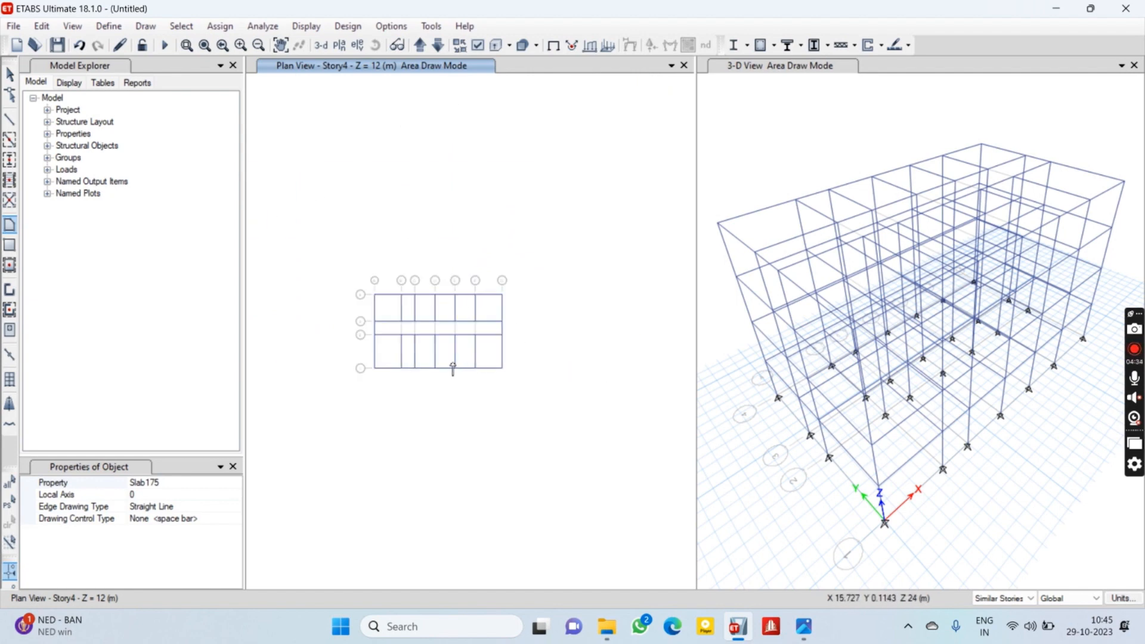
Continue the Slab175 floor outline with corners at grid points A-1 and A-2
scroll(458, 375, "up", 5)
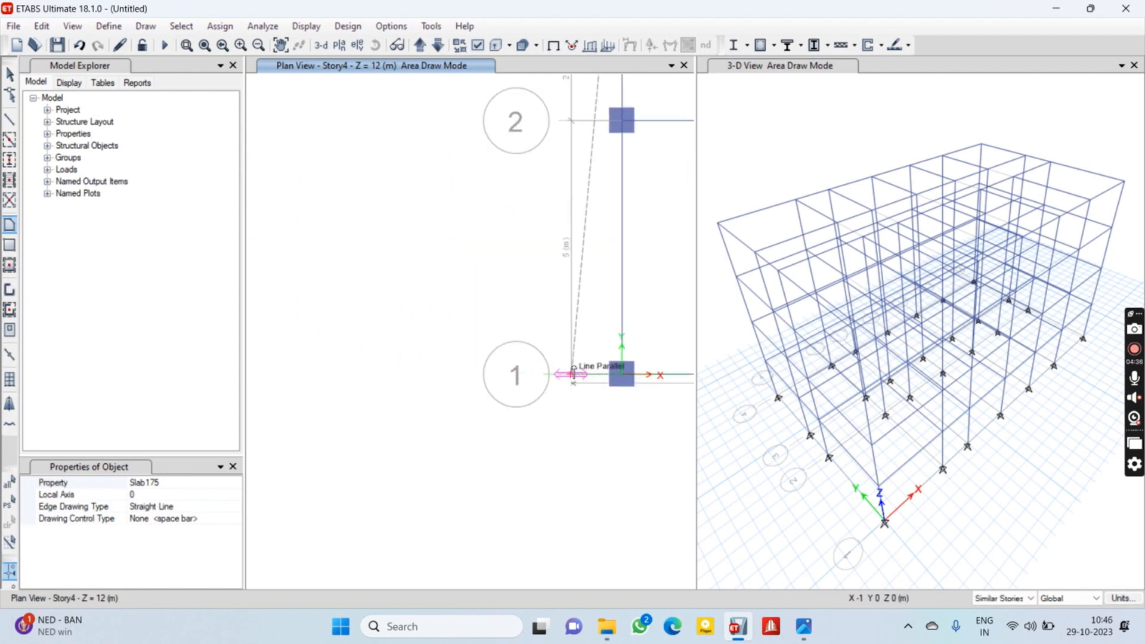
left_click(624, 375)
scroll(620, 373, "down", 4)
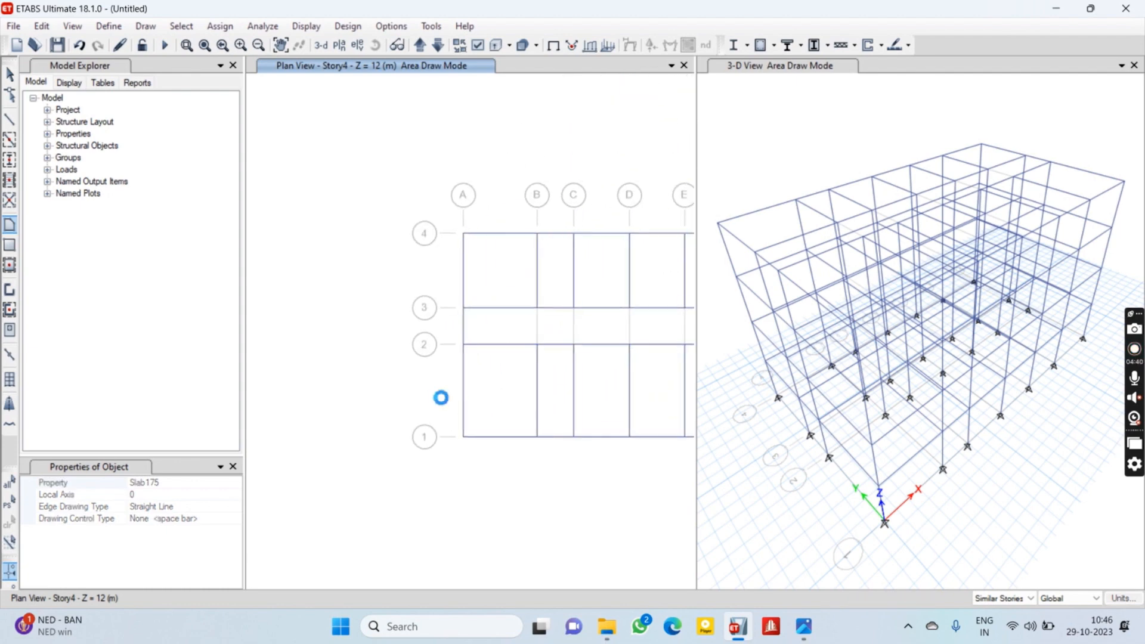
scroll(455, 352, "up", 3)
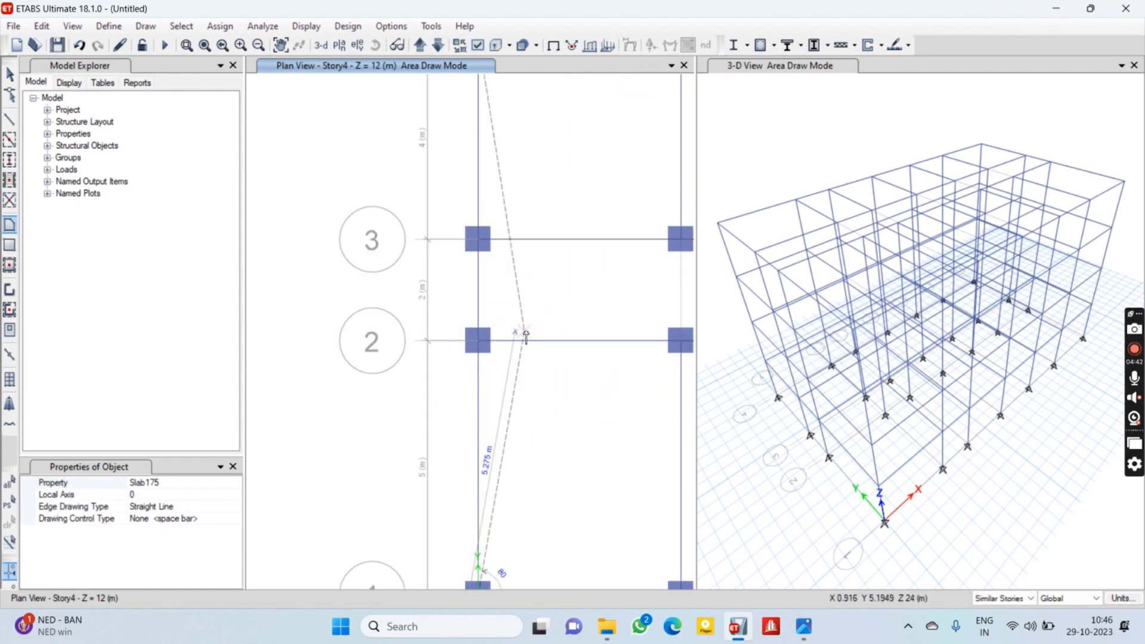
middle_click_drag(534, 341, 346, 382)
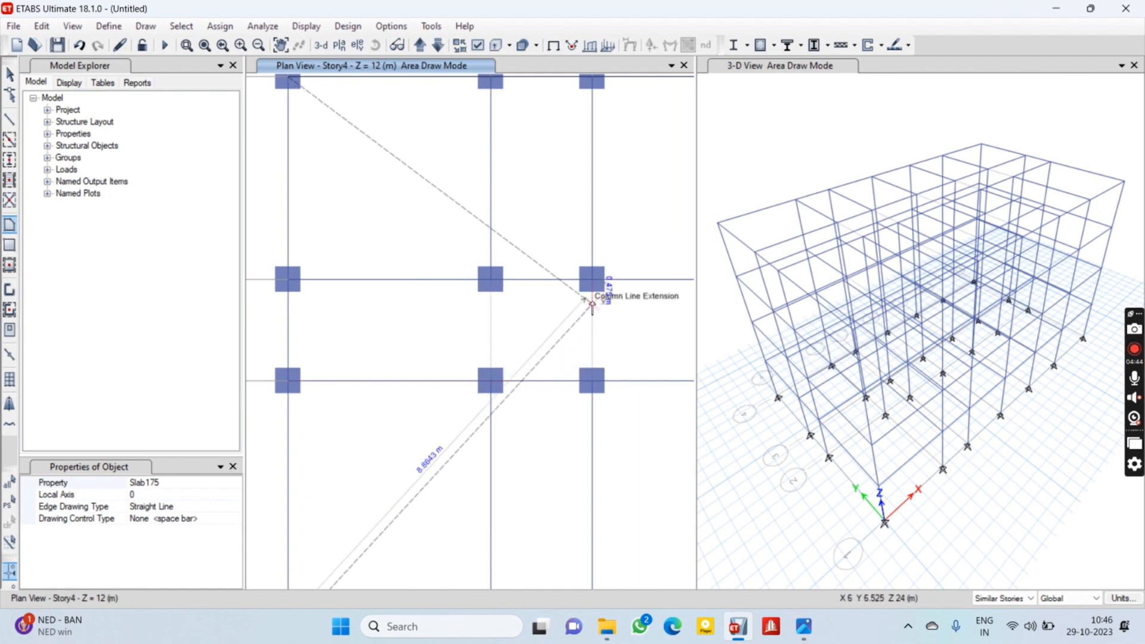
scroll(485, 360, "down", 3)
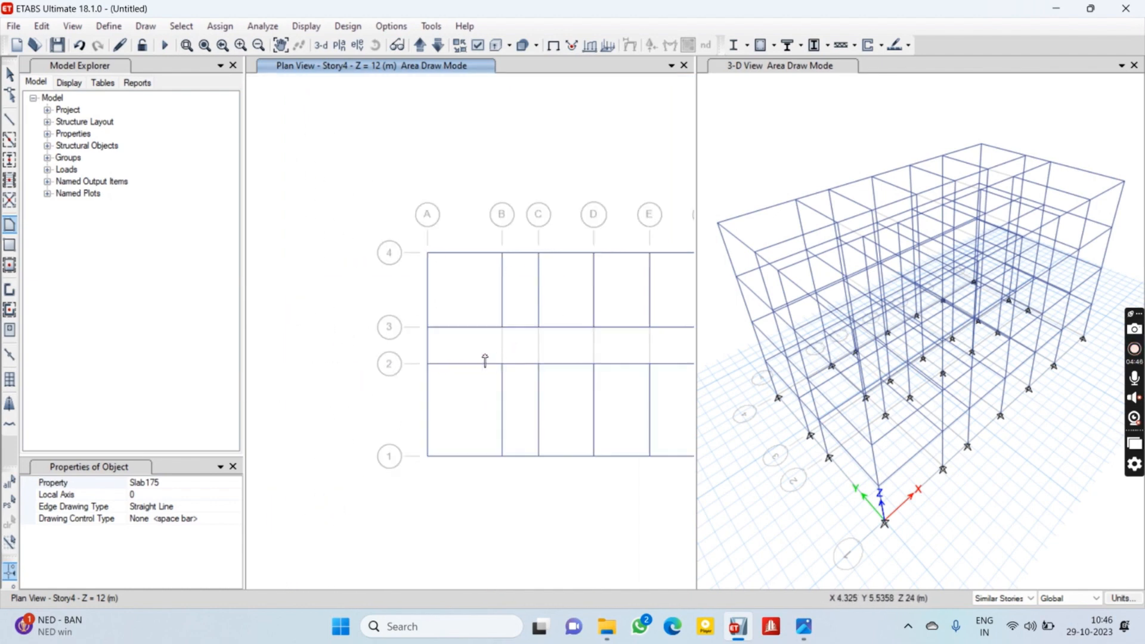
scroll(455, 358, "up", 3)
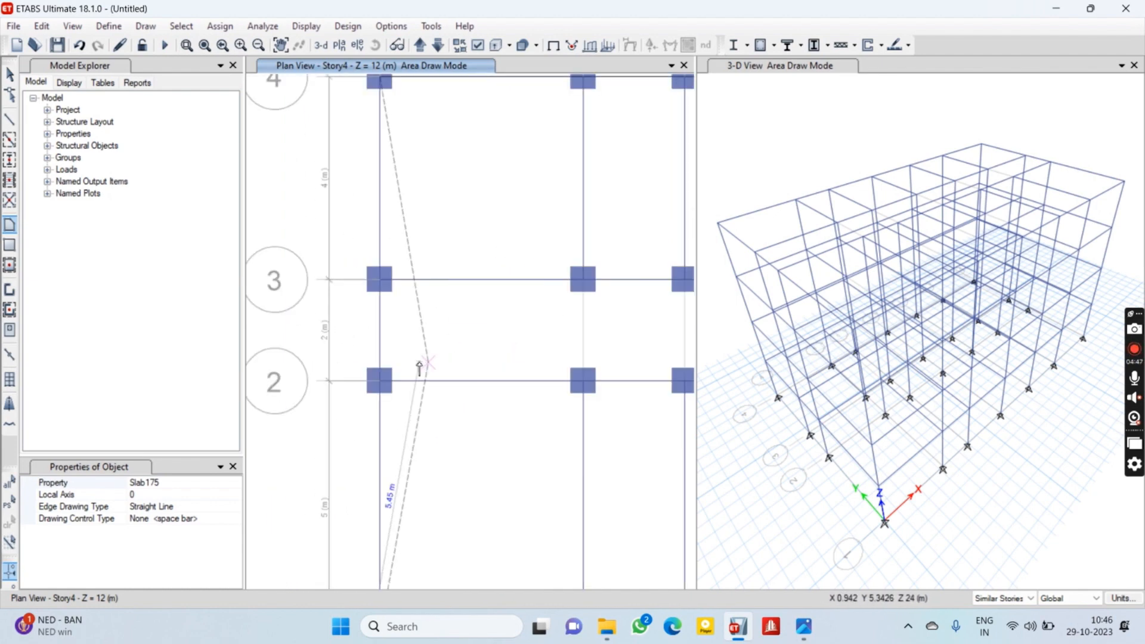
left_click(380, 382)
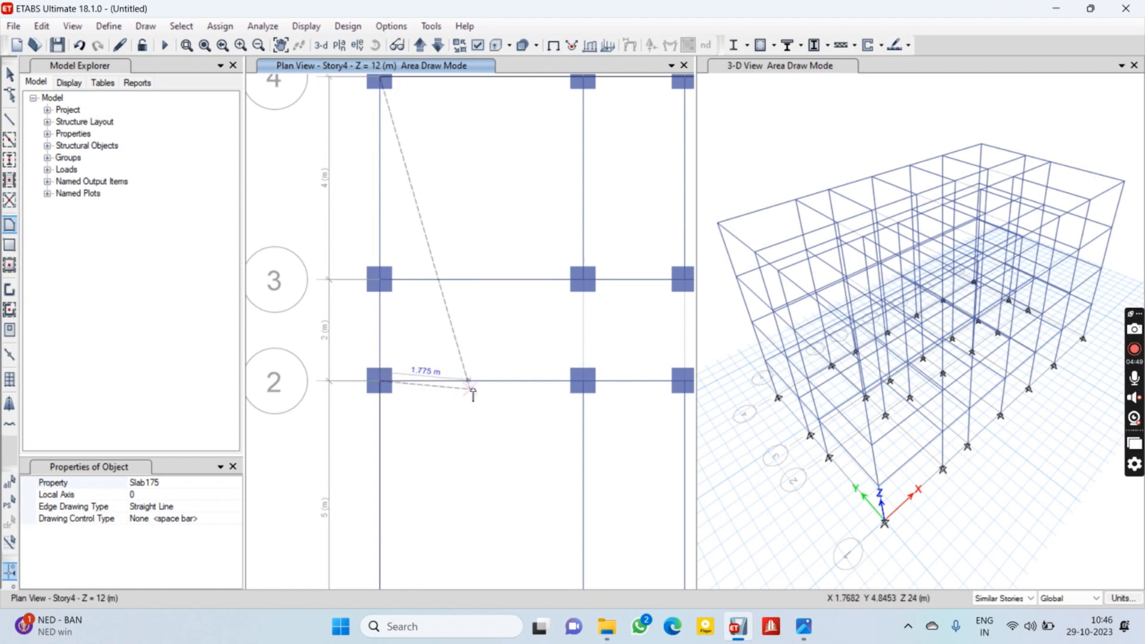
Route the slab outline through B-2, B-3 and A-3, and close it at A-4 to leave the A–B, 2–3 bay open
left_click(582, 379)
left_click(582, 280)
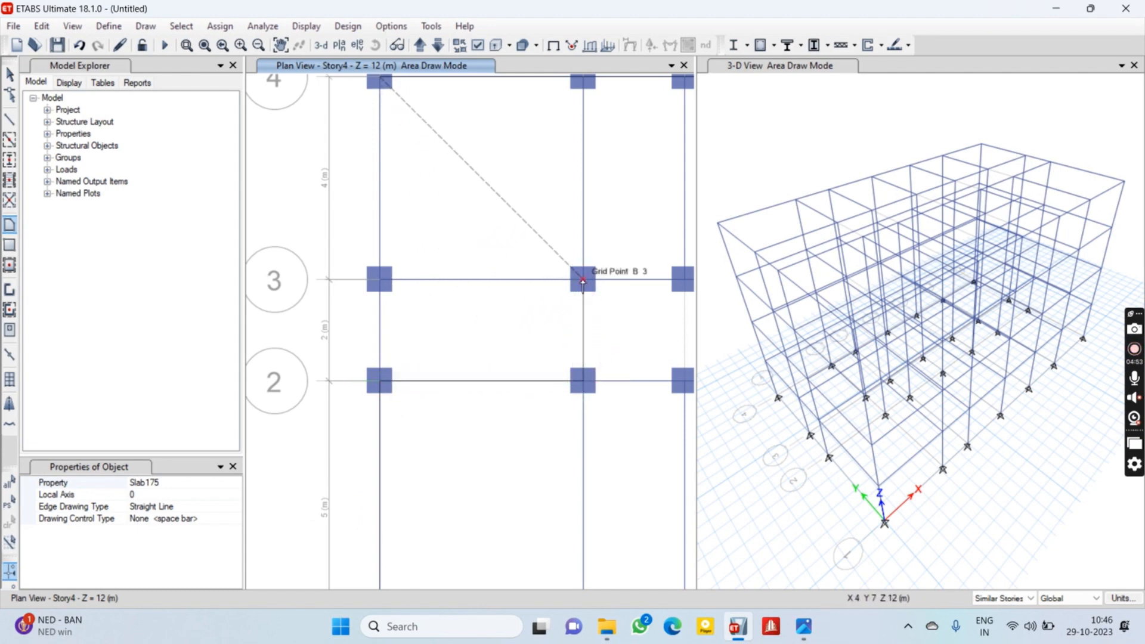
left_click(382, 280)
middle_click_drag(396, 166, 423, 389)
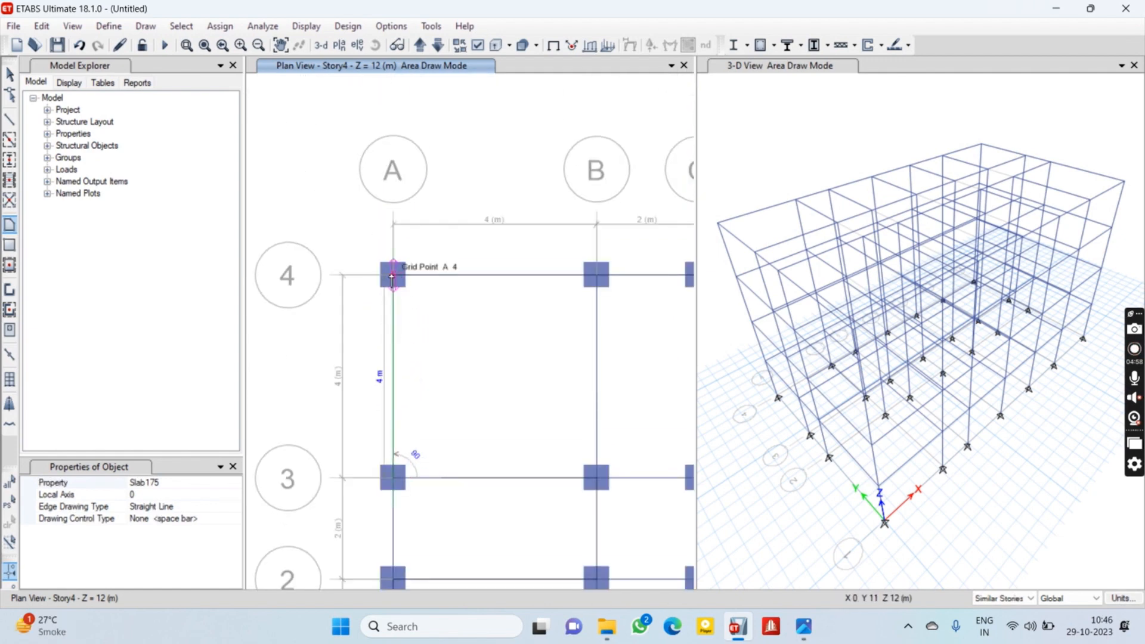
double_click(392, 278)
scroll(513, 358, "down", 4)
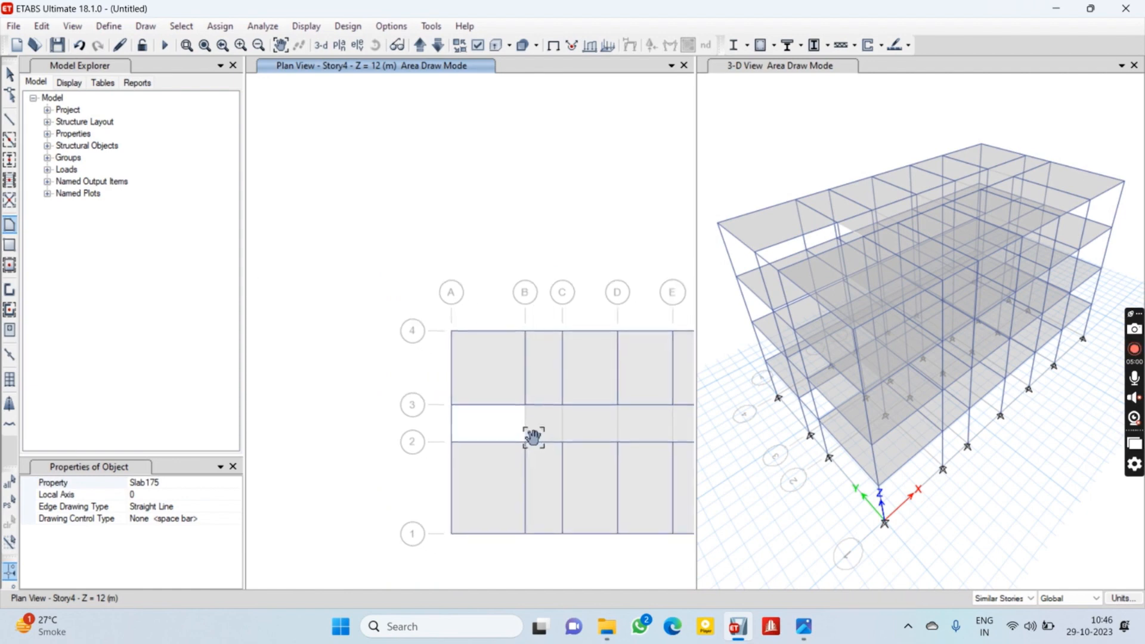
key("Escape")
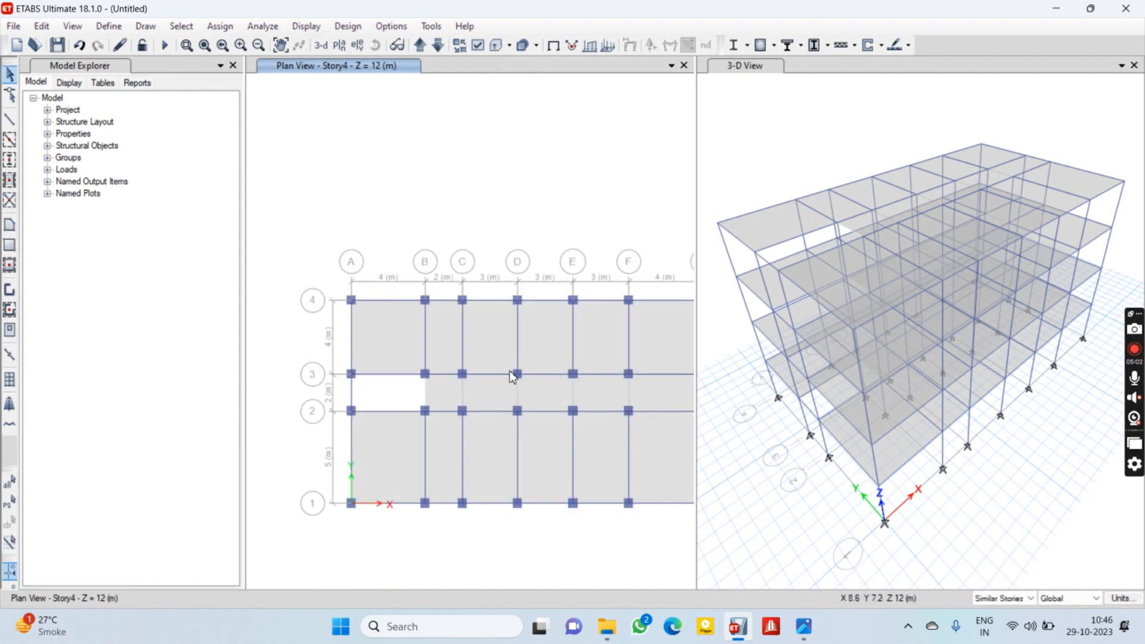
Examine the extent of the new floor slab and its opening between grids A–B and 2–3
left_click(446, 347)
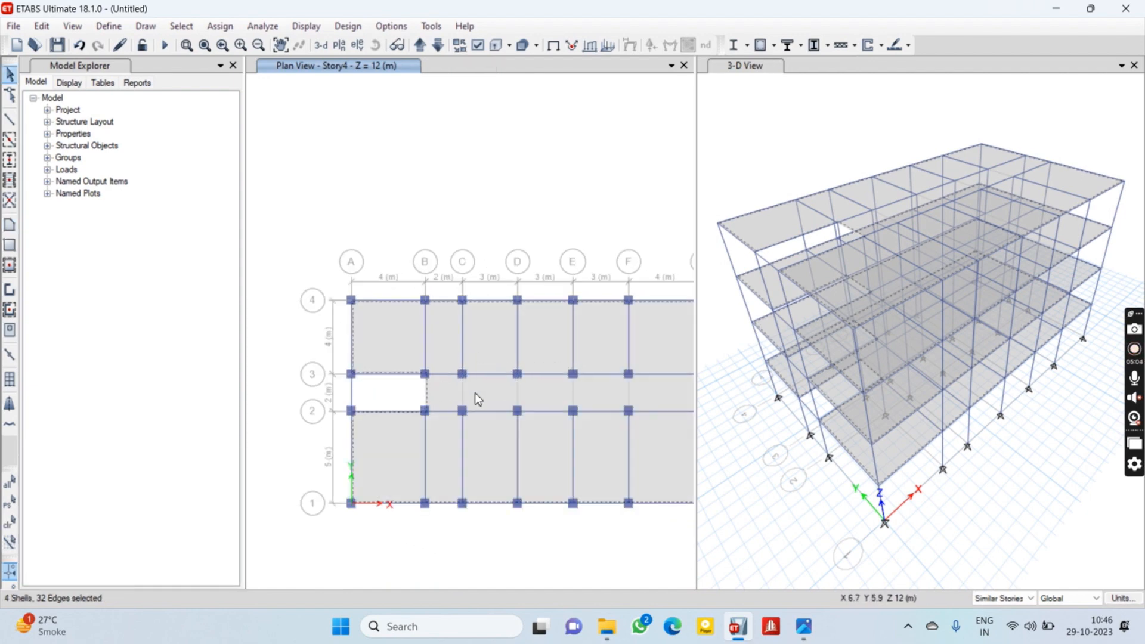
middle_click_drag(475, 392, 388, 370)
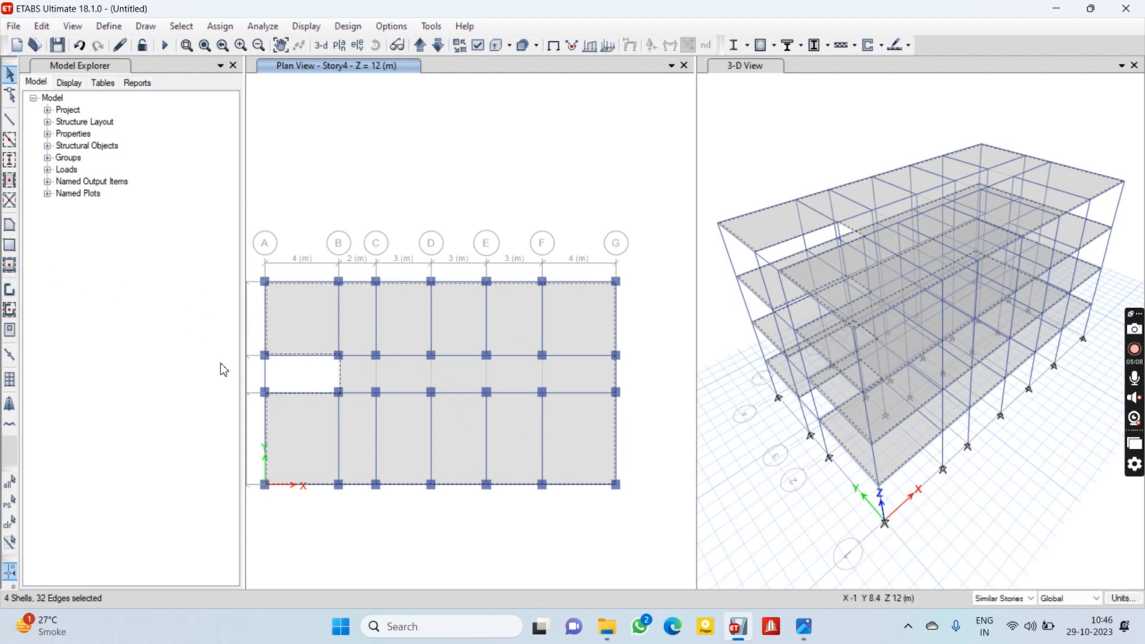
middle_click_drag(374, 371, 446, 343)
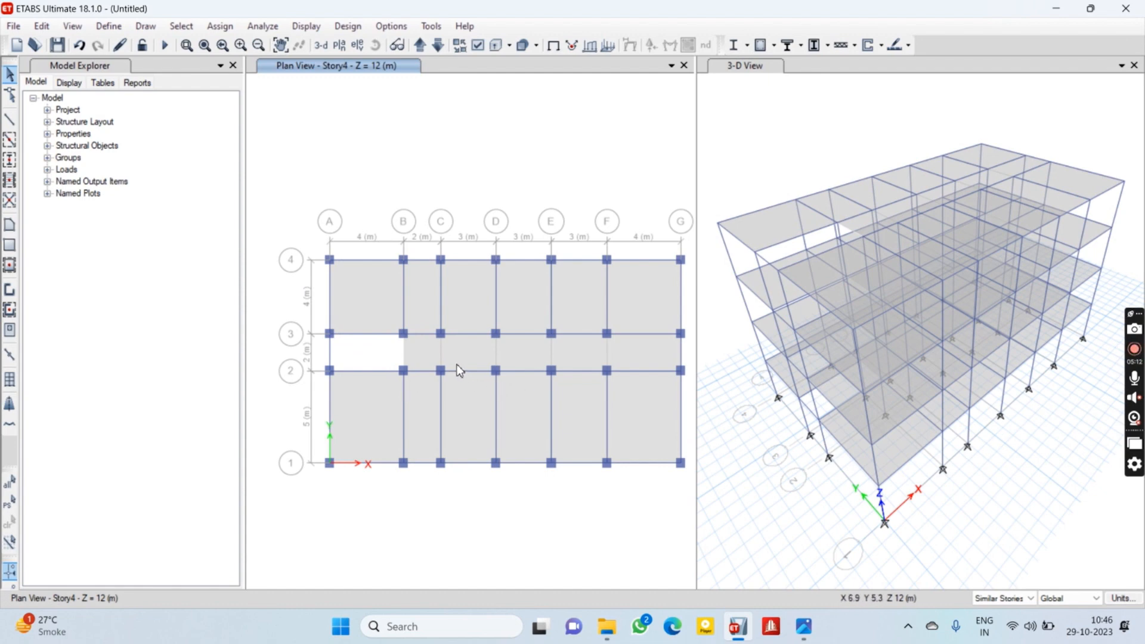
scroll(593, 365, "up", 5)
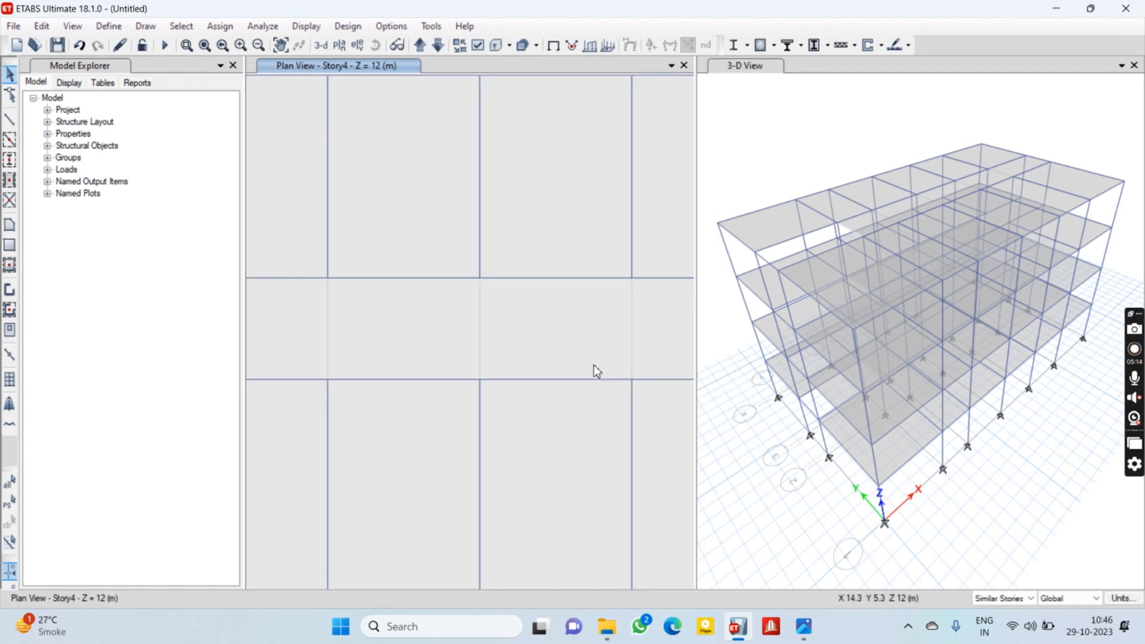
scroll(593, 363, "down", 5)
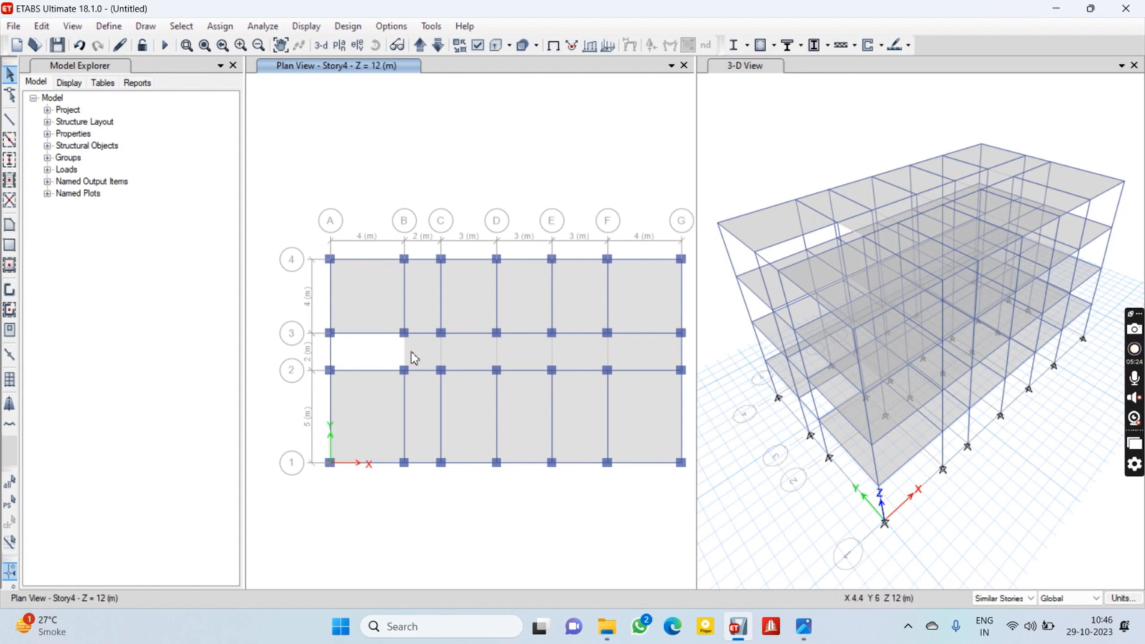
middle_click_drag(411, 352, 397, 346)
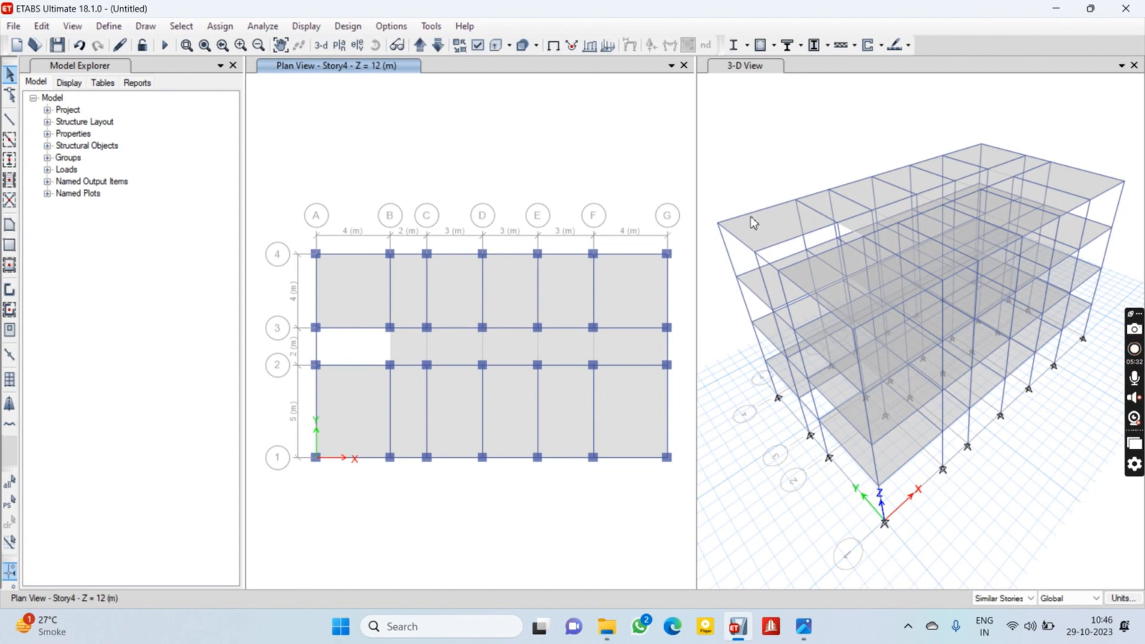
left_click(764, 145)
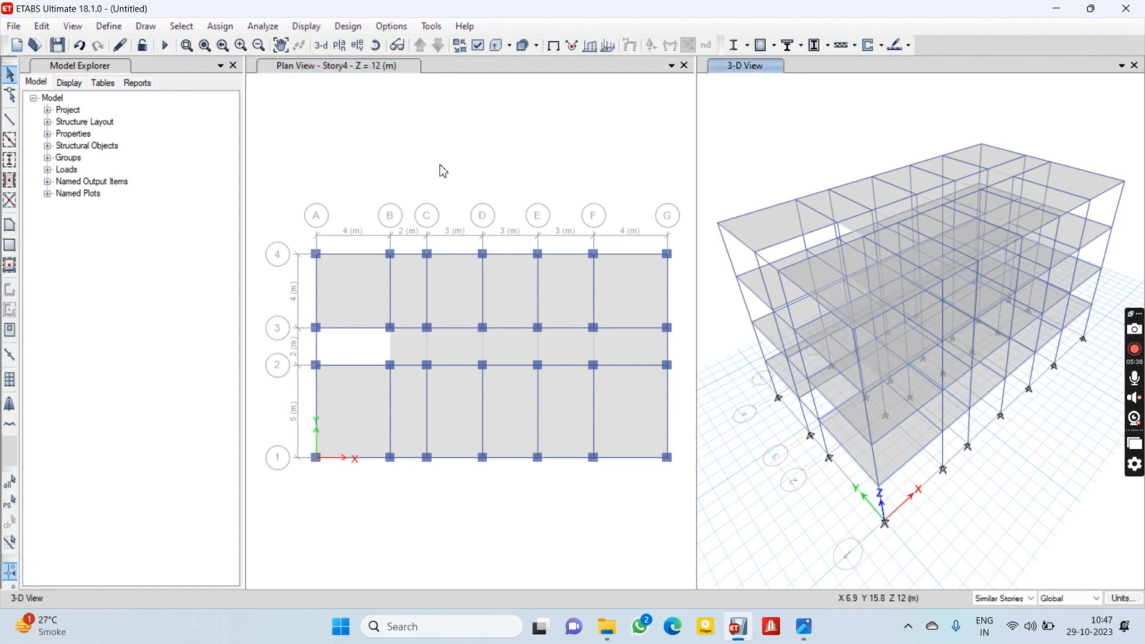
Show the Base level in the plan view and draw a B 350*500 beam from grid point A-3 to A-2
left_click(388, 148)
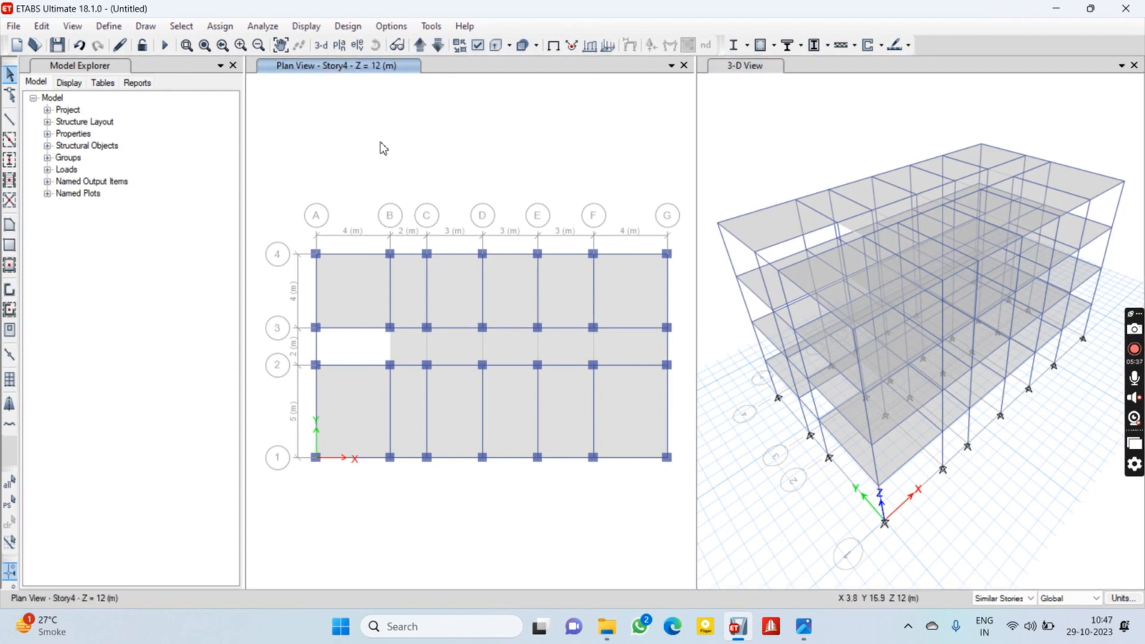
left_click(419, 46)
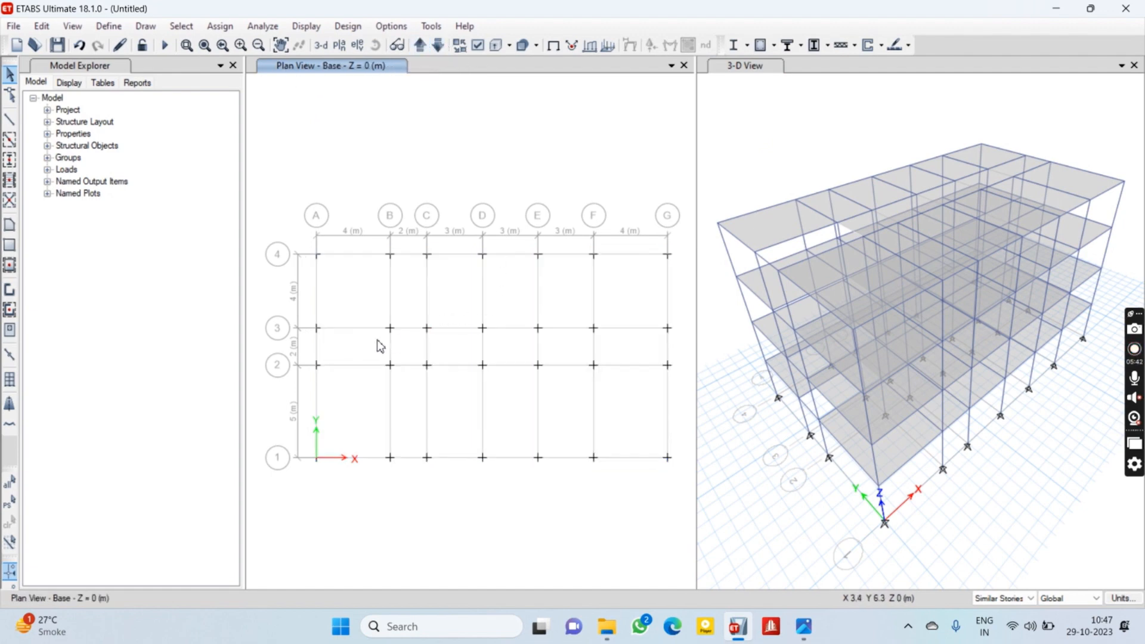
scroll(366, 355, "up", 3)
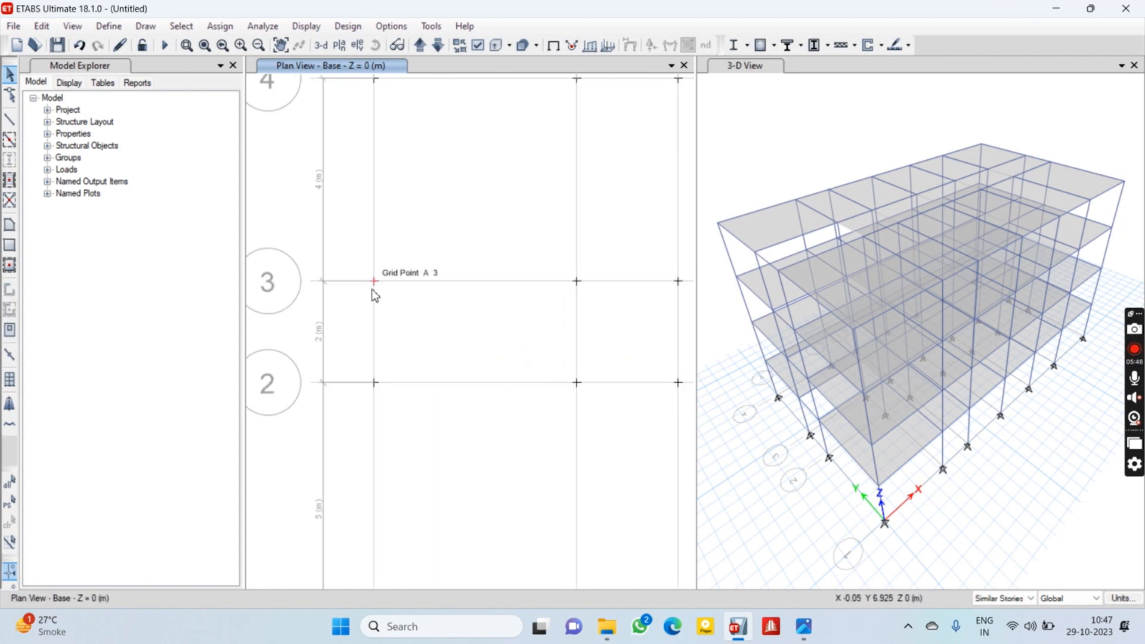
left_click(9, 119)
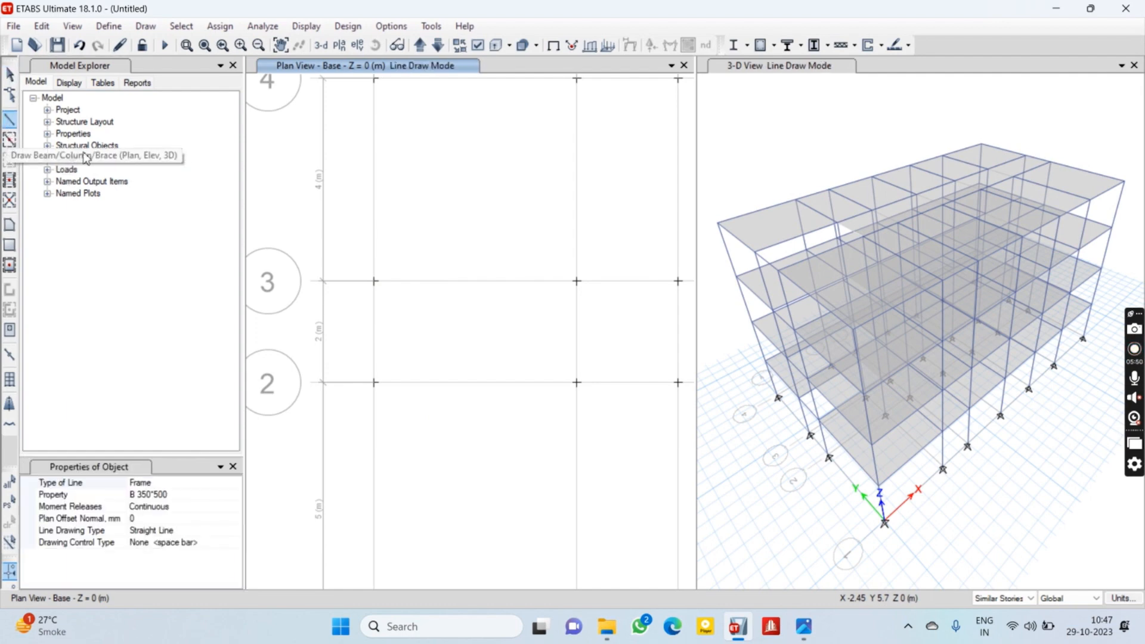
left_click(374, 281)
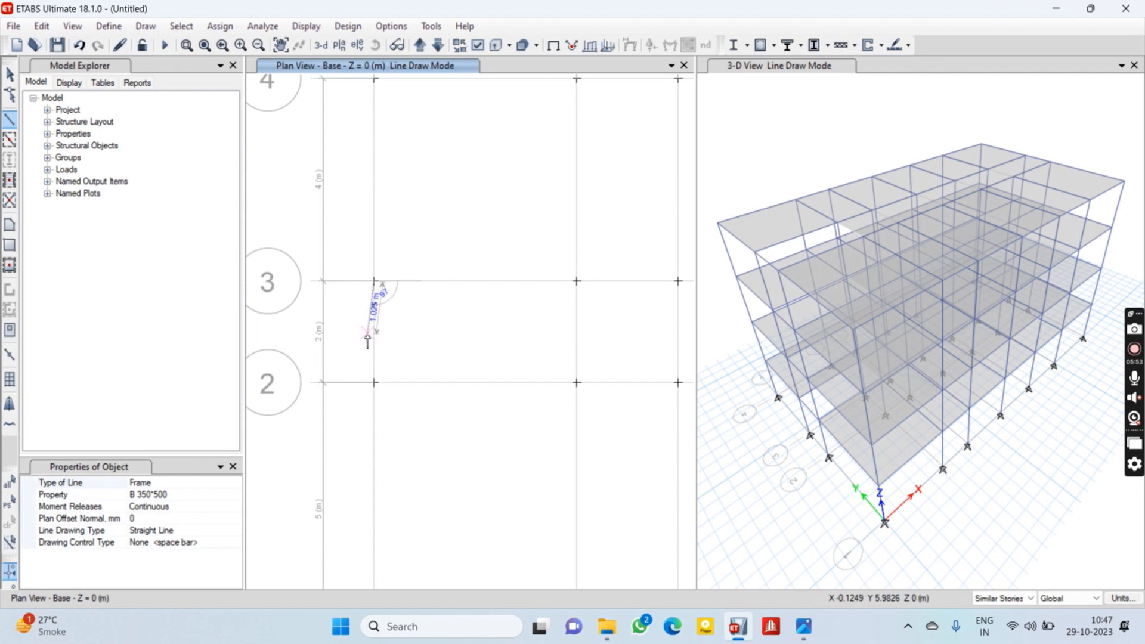
left_click(374, 382)
key("Escape")
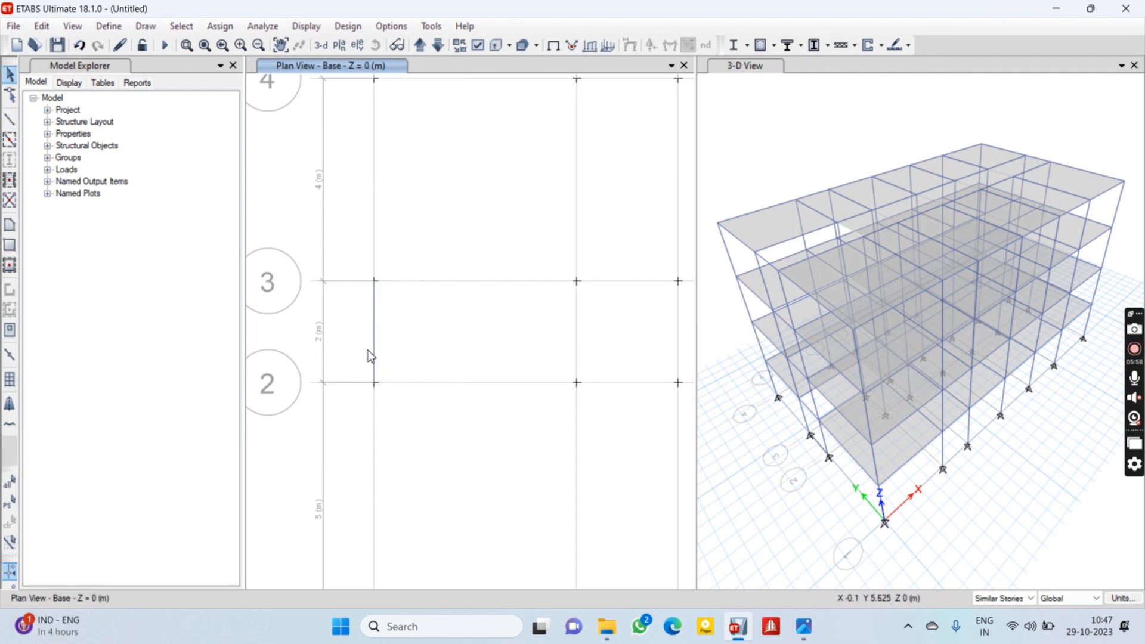
Copy the Base beam between A-3 and A-2 and paste it with a Delta X of 1.2 m
left_click(375, 353)
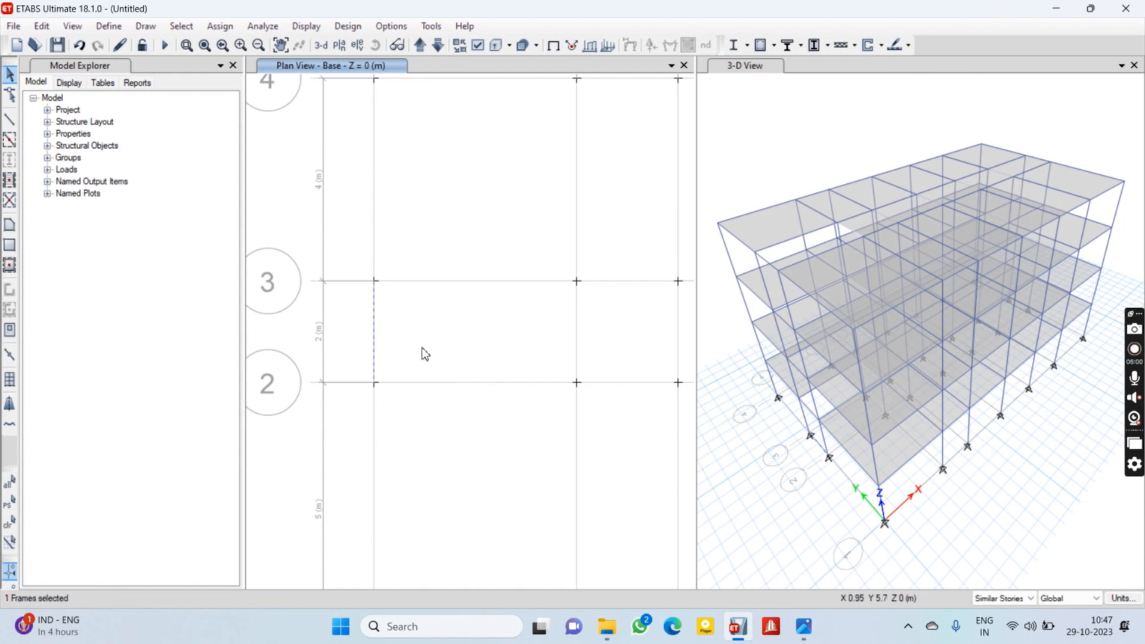
key("ctrl+c")
key("ctrl+v")
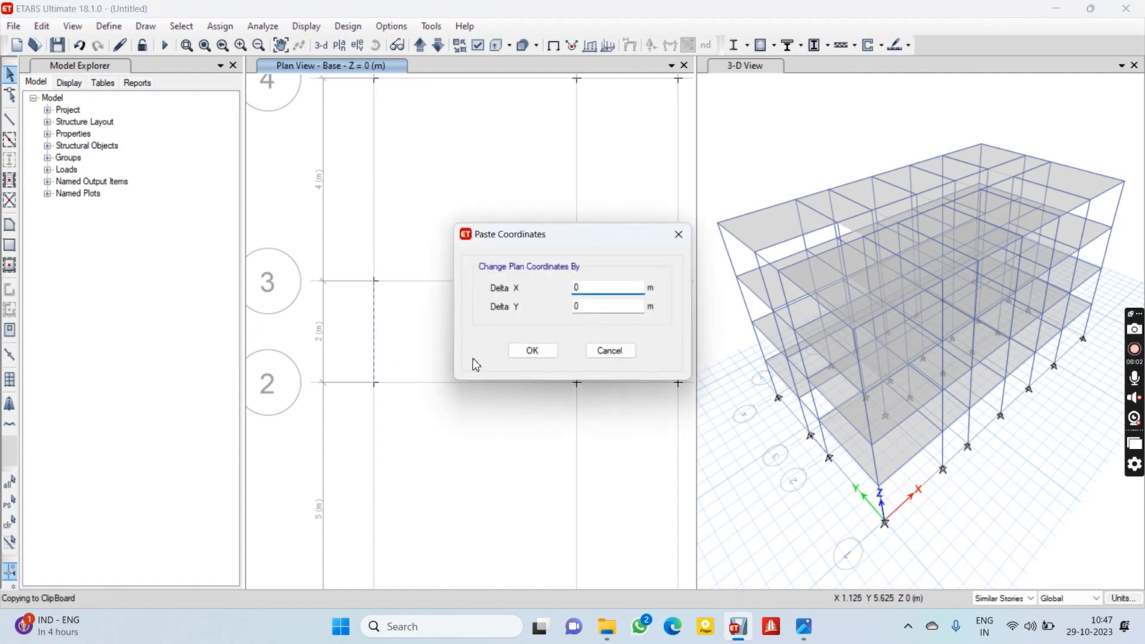
left_click_drag(553, 243, 628, 246)
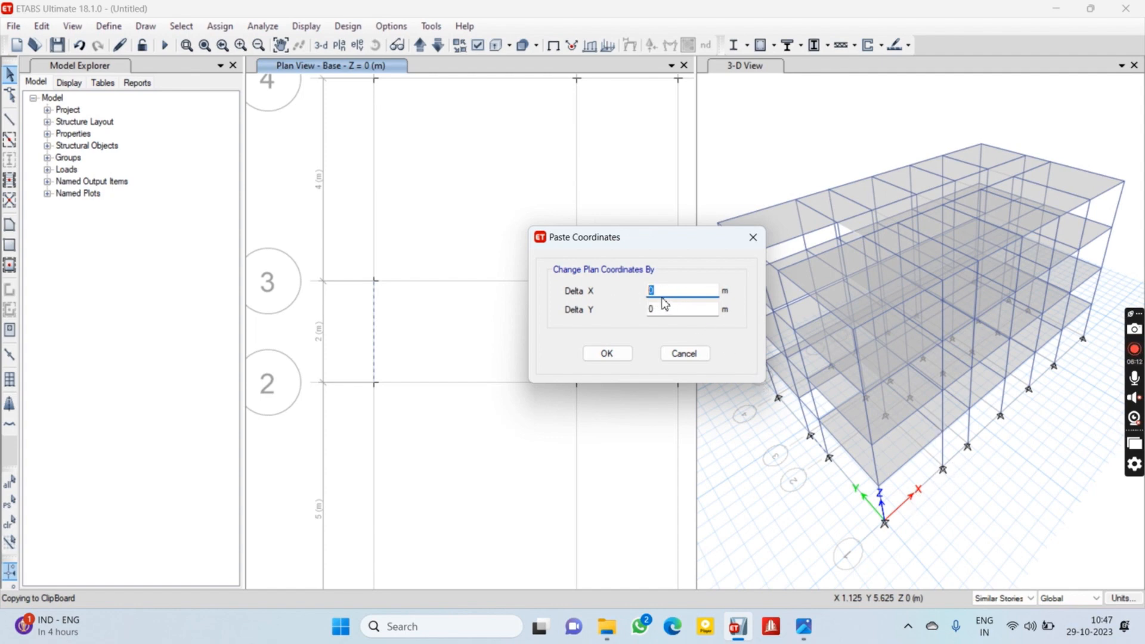
left_click(615, 353)
left_click(594, 354)
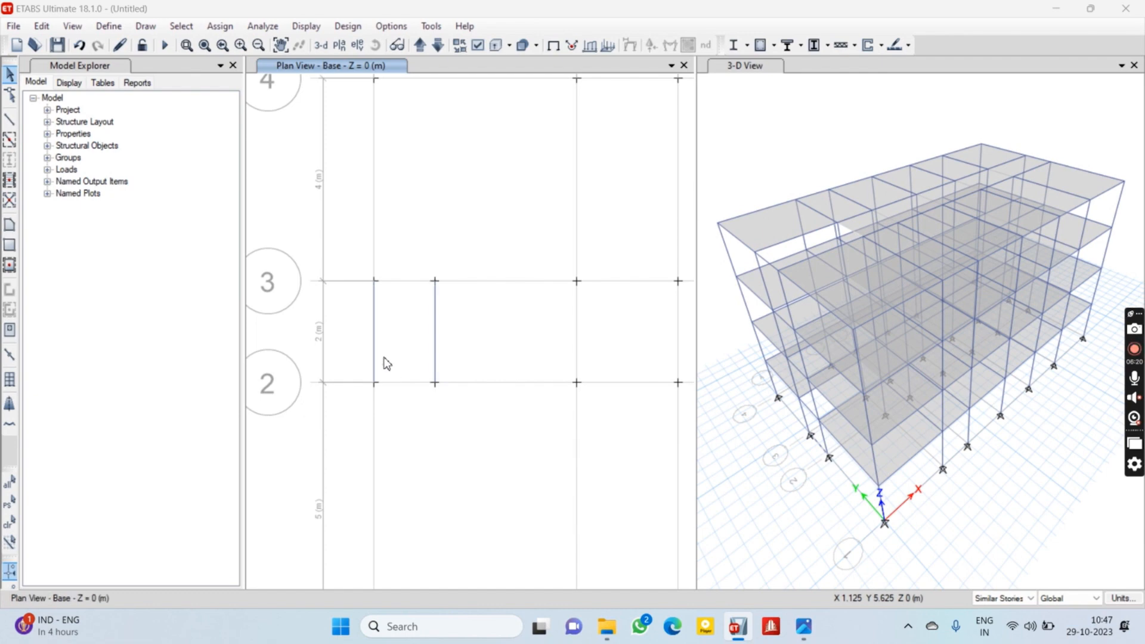
Set the section property of the pasted Base beam to None and clear the selection
left_click(434, 333)
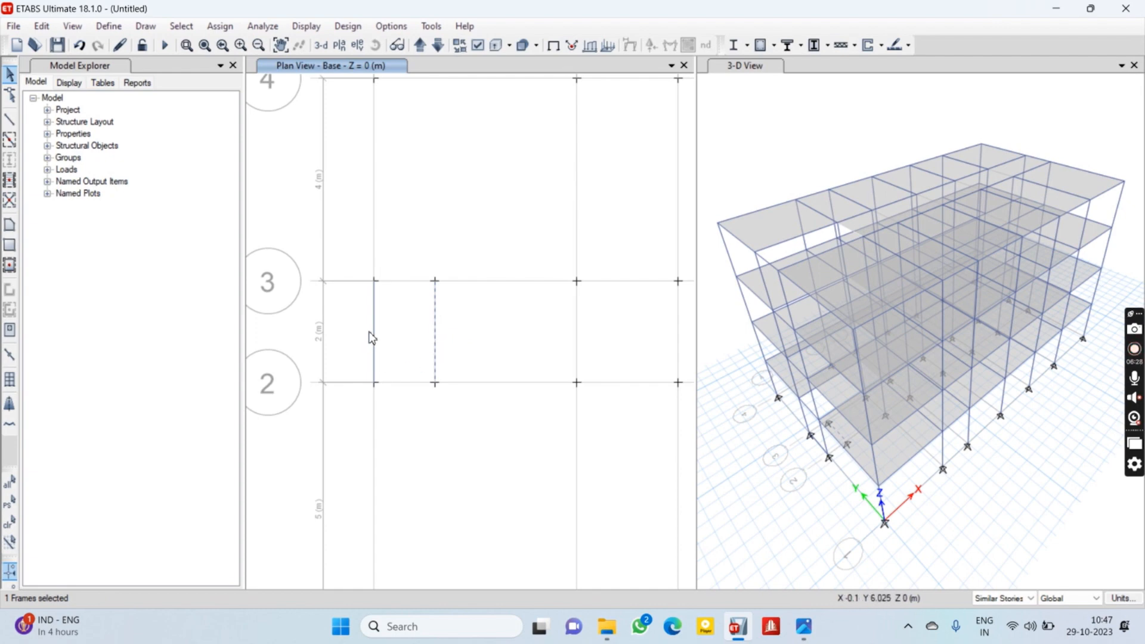
scroll(370, 334, "up", 3)
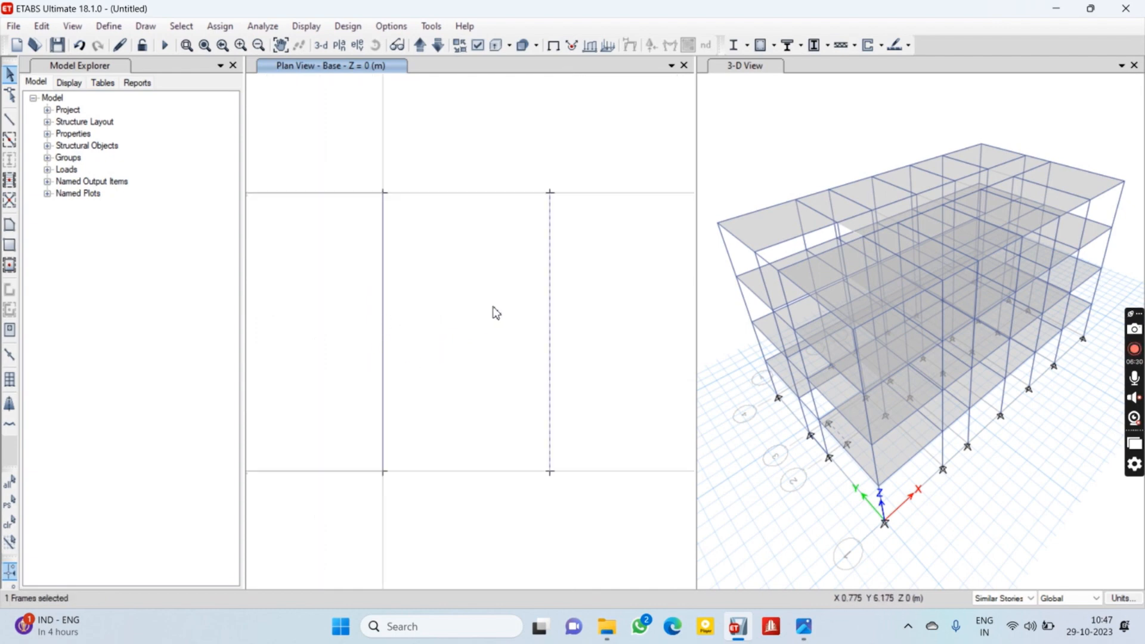
right_click(550, 302)
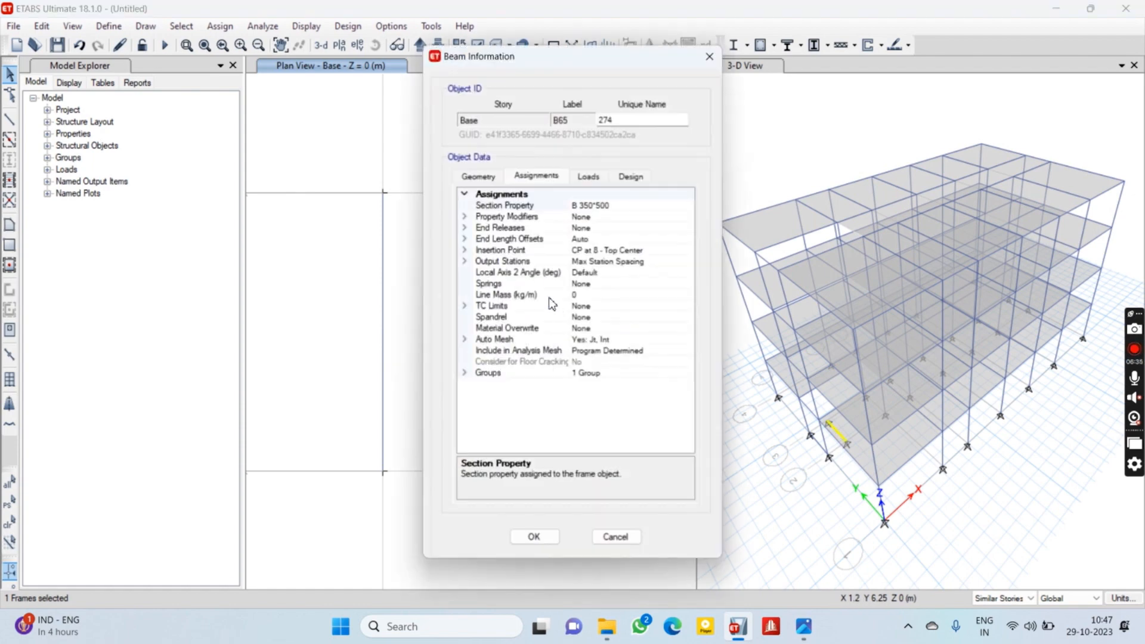
left_click(594, 208)
left_click(688, 207)
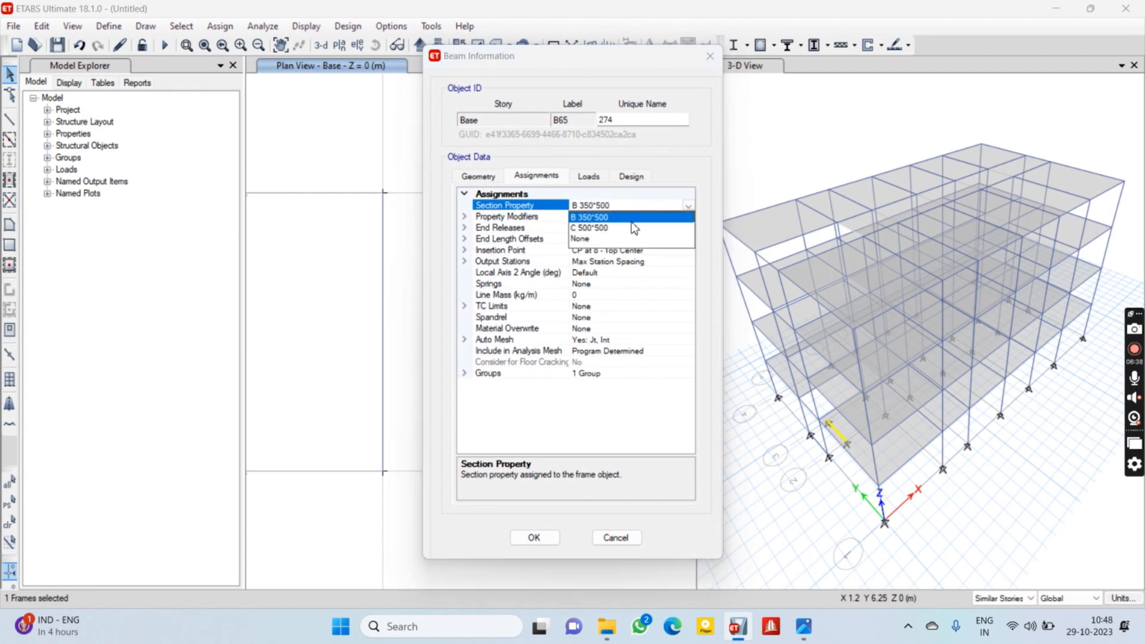
left_click(586, 241)
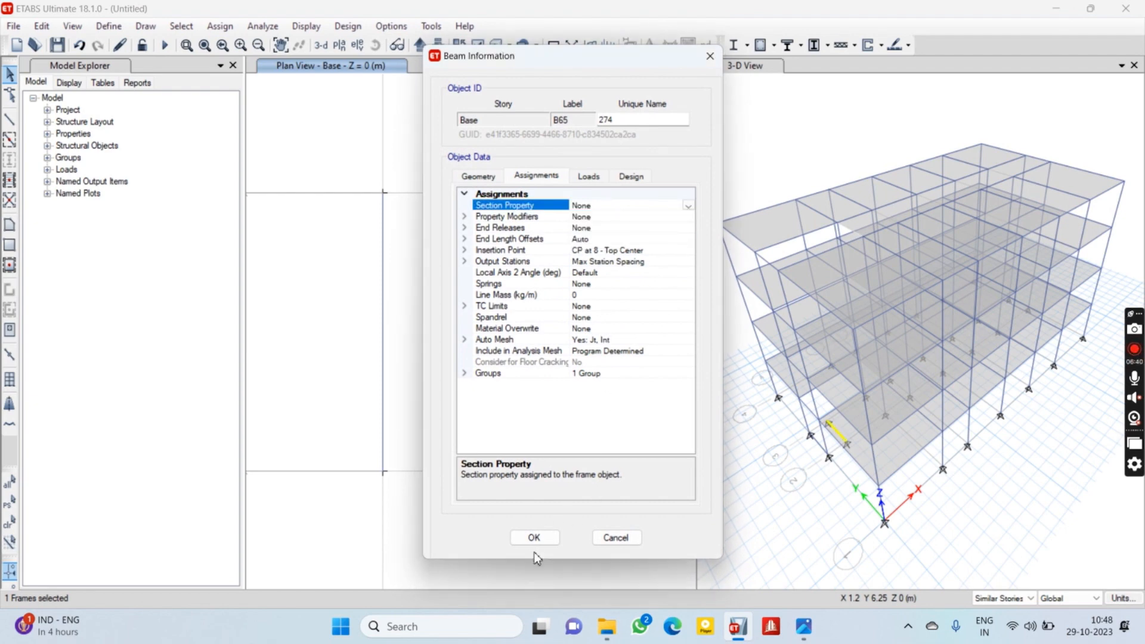
left_click(534, 541)
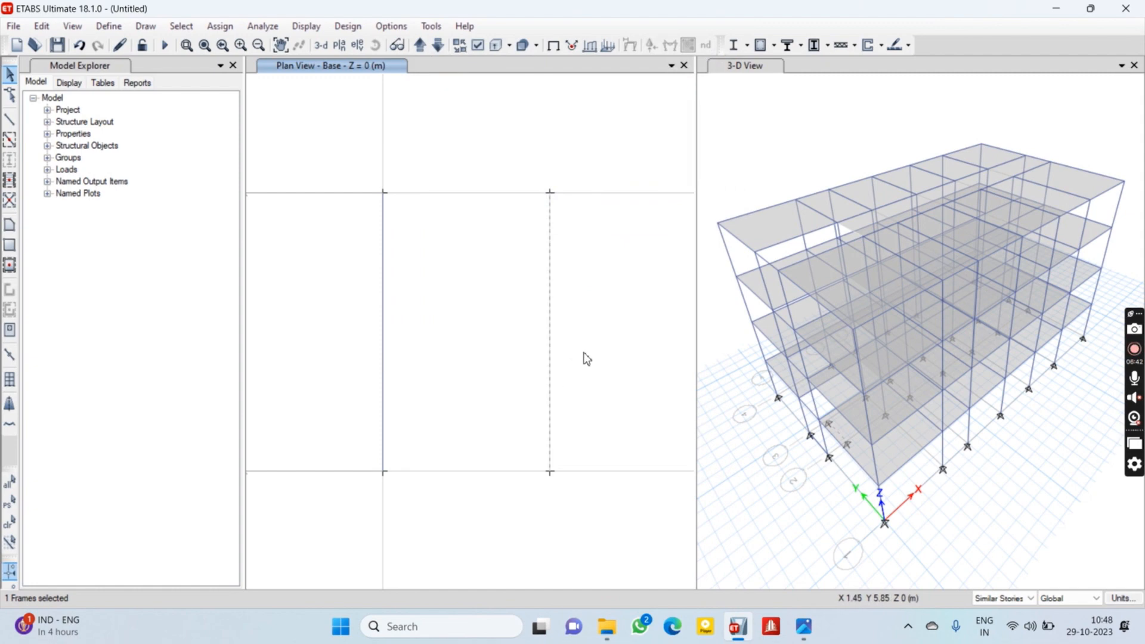
scroll(592, 365, "down", 2)
middle_click_drag(592, 365, 451, 377)
scroll(451, 377, "up", 3)
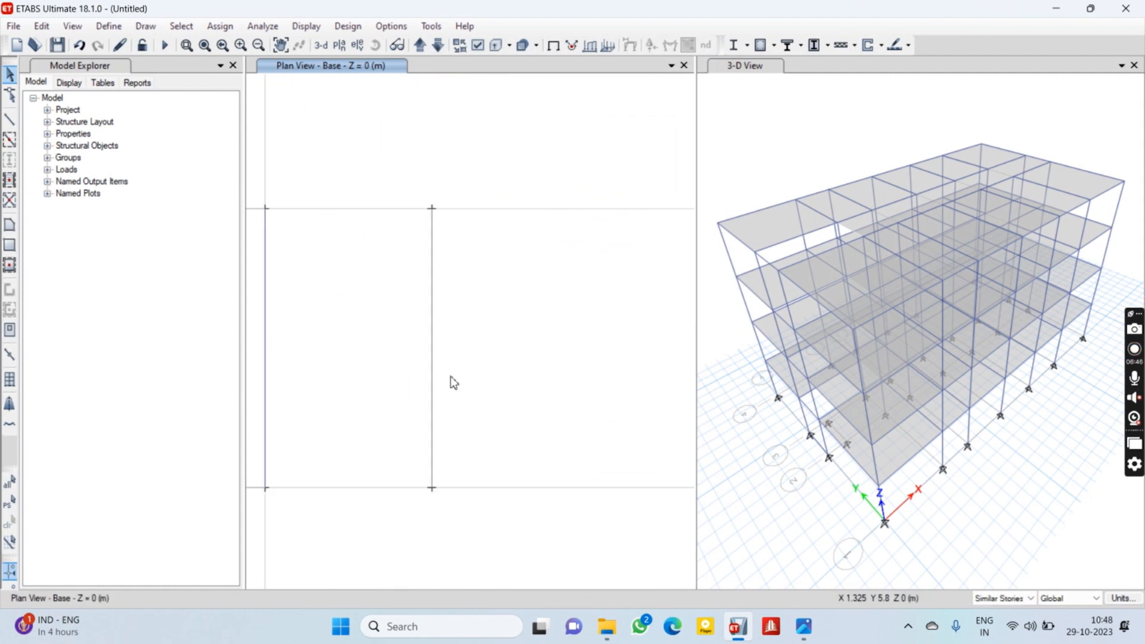
Cut both Base beams between grids 2 and 3, the B 350*500 one on grid A and its None-section copy
scroll(449, 382, "down", 3)
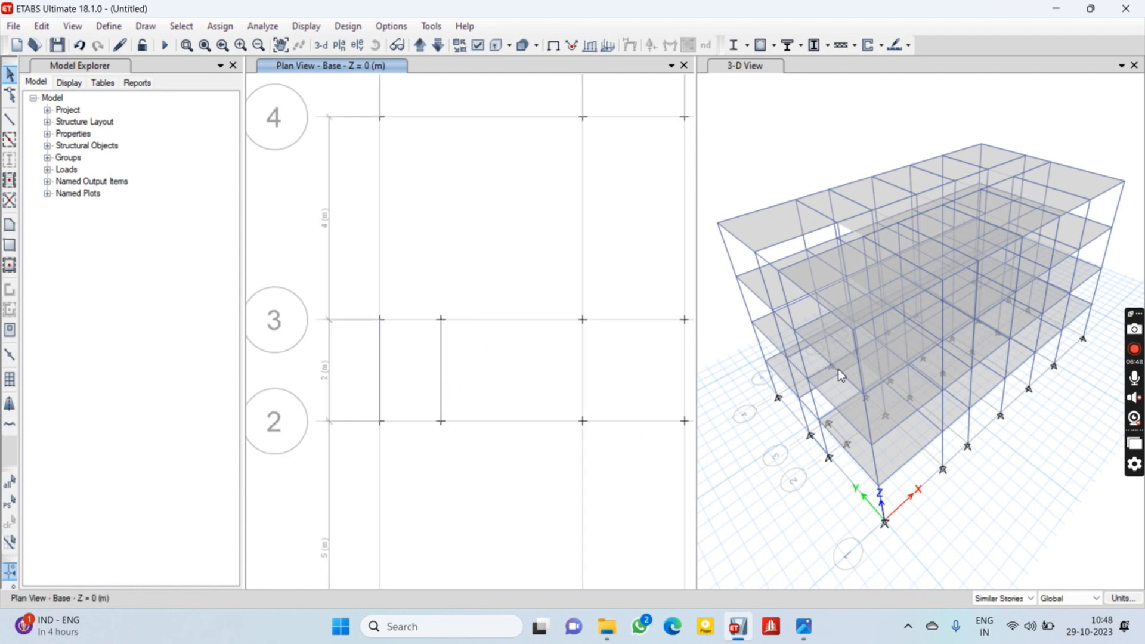
scroll(826, 457, "up", 5)
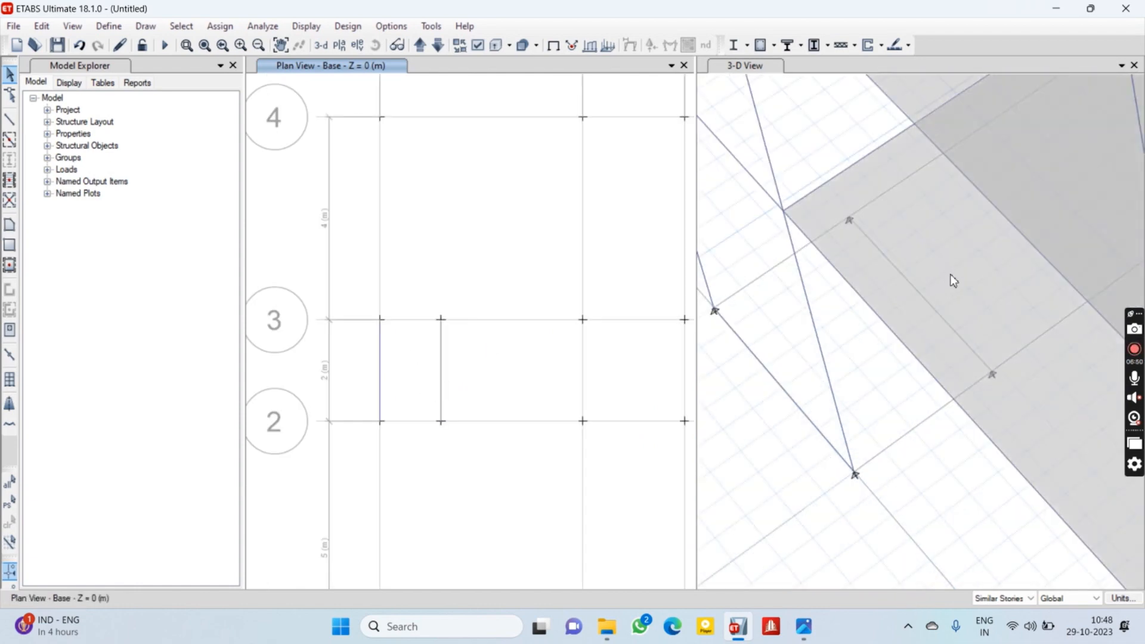
middle_click_drag(708, 274, 834, 332)
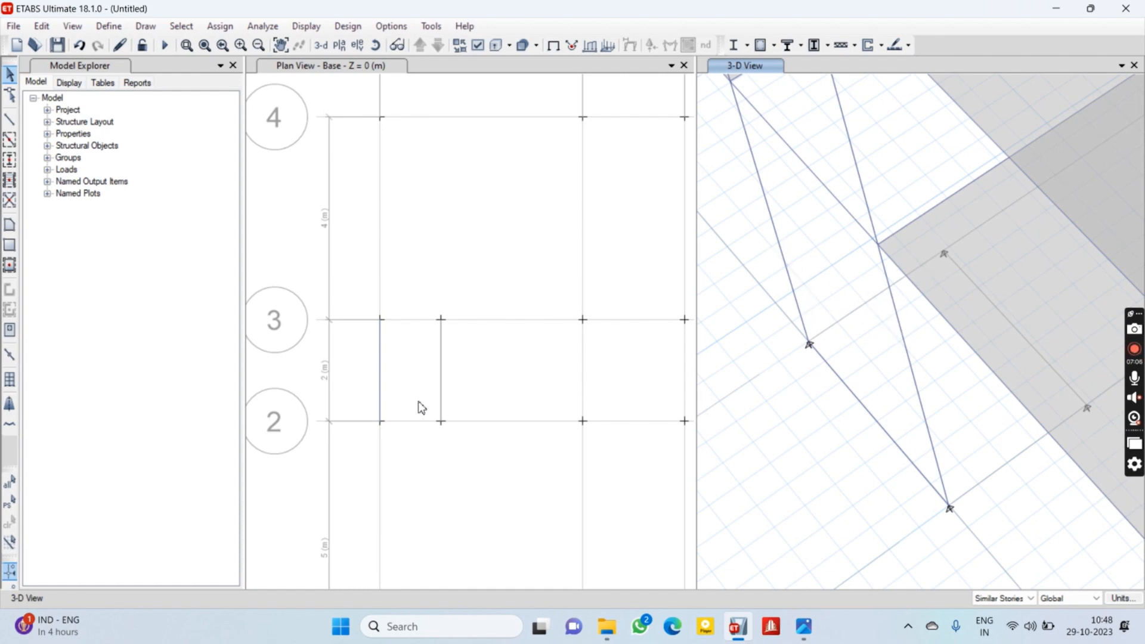
left_click(381, 380)
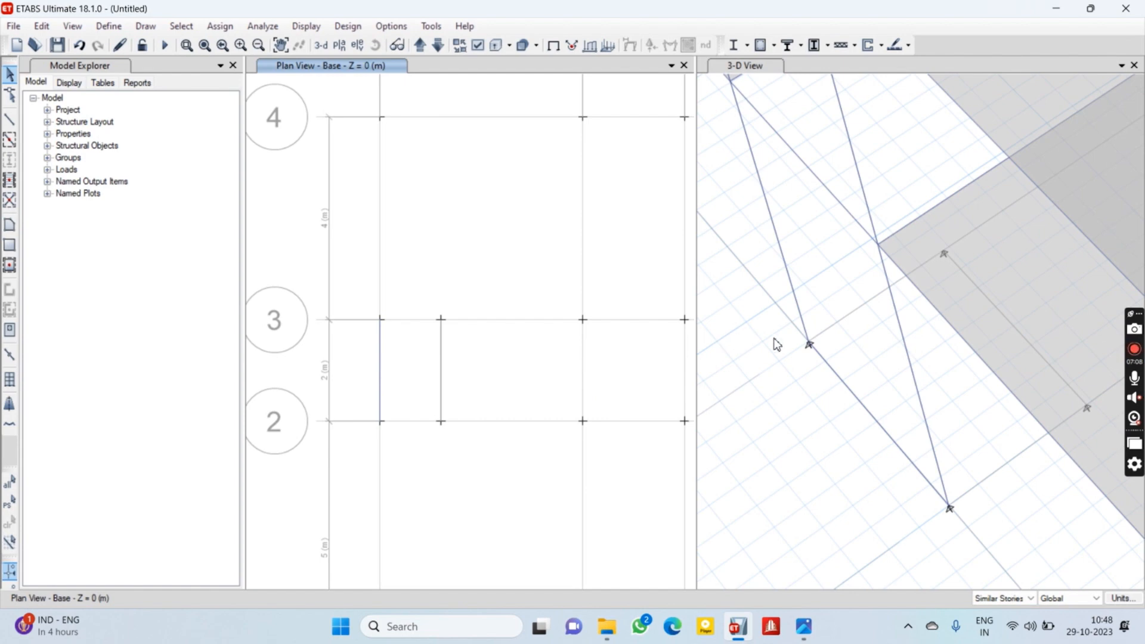
left_click(380, 376)
left_click(441, 365)
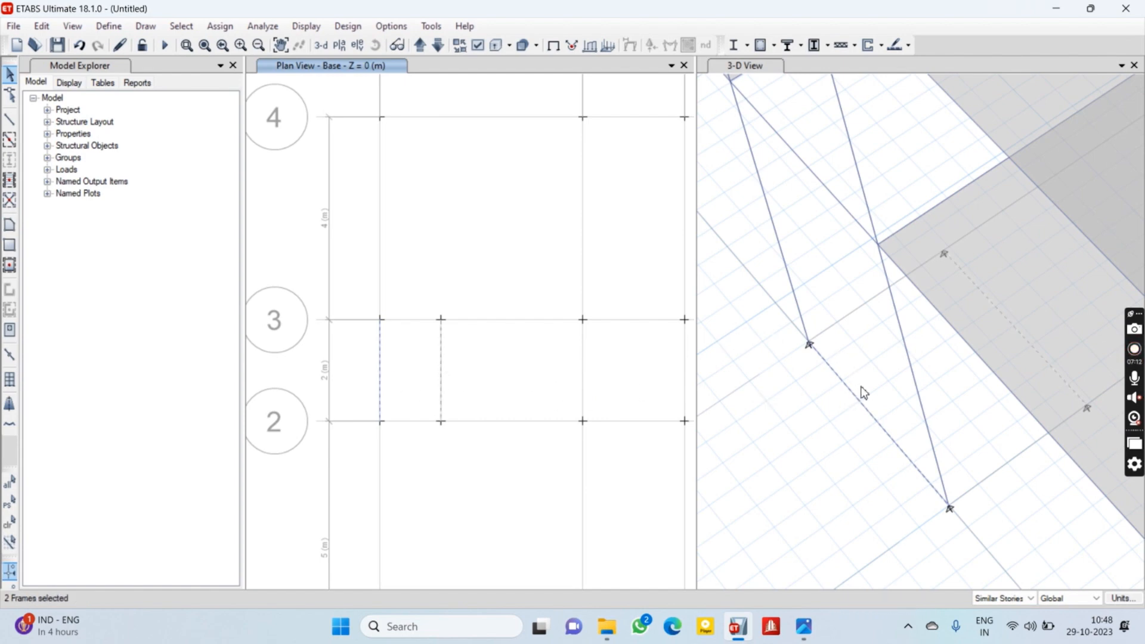
left_click(861, 362)
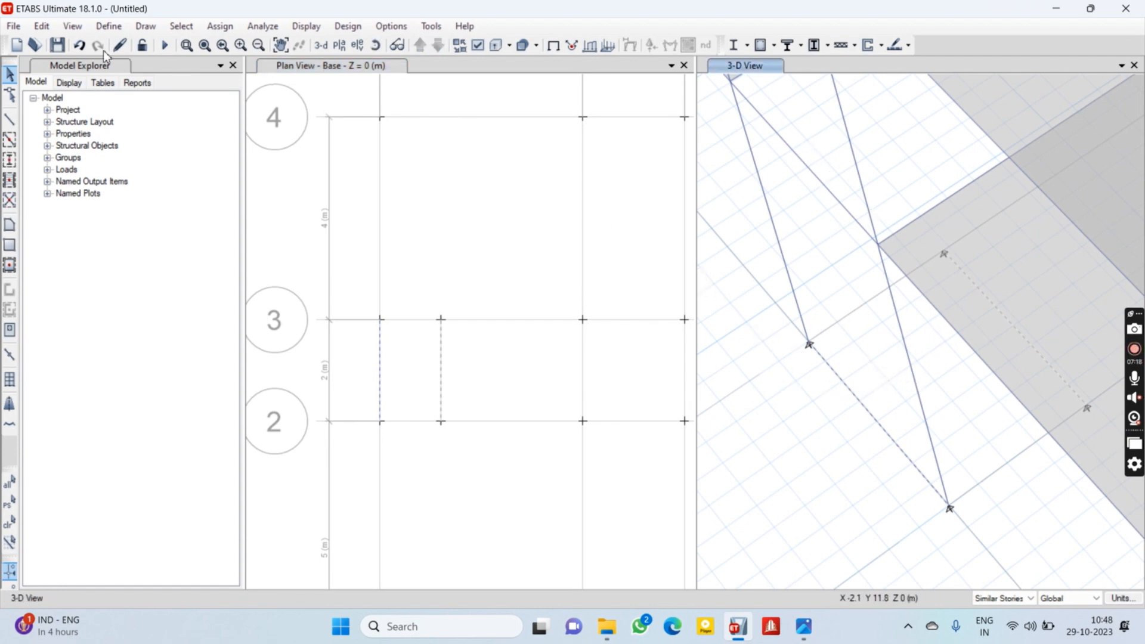
left_click(42, 25)
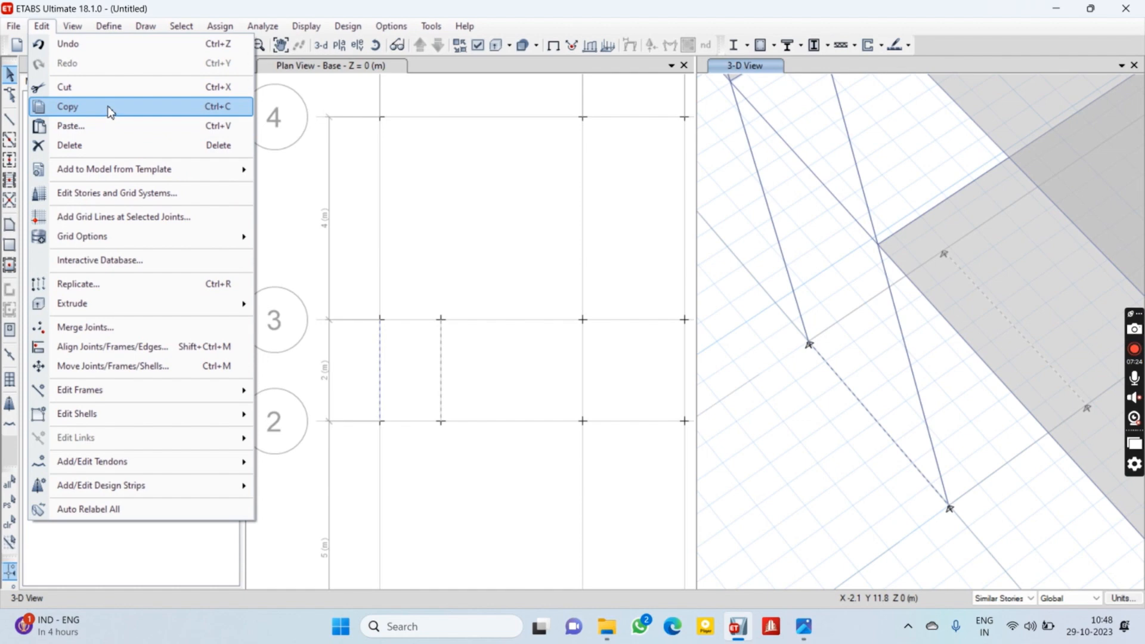
left_click(113, 85)
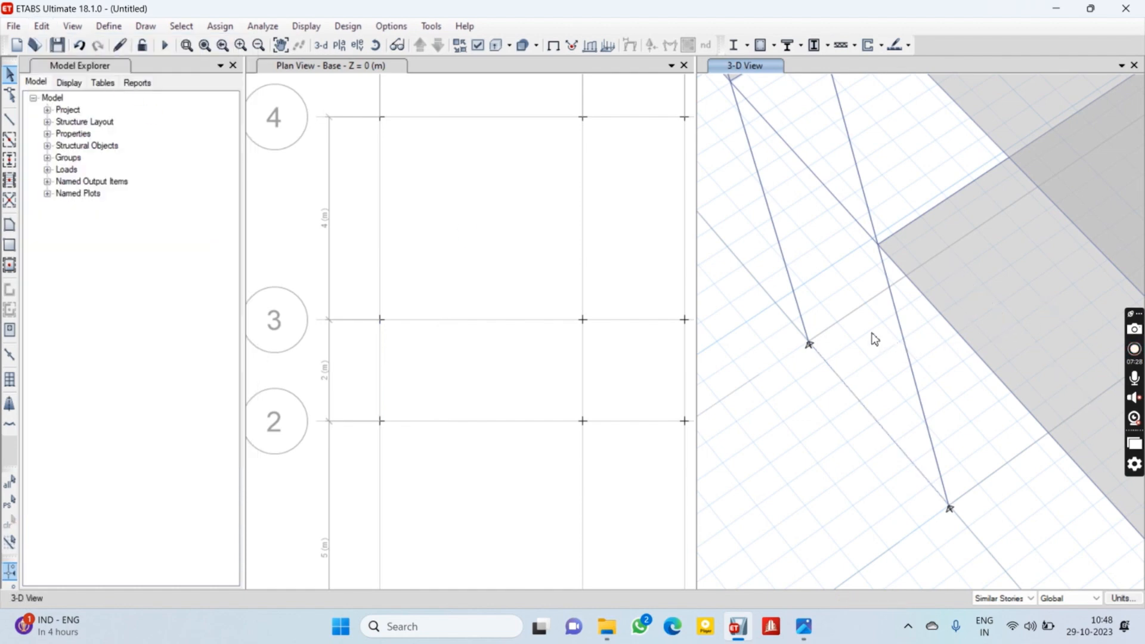
Paste the two cut beams with Delta X 0 and a positive Delta Z, raising them to about mid-height of the lowest story
key("ctrl+v")
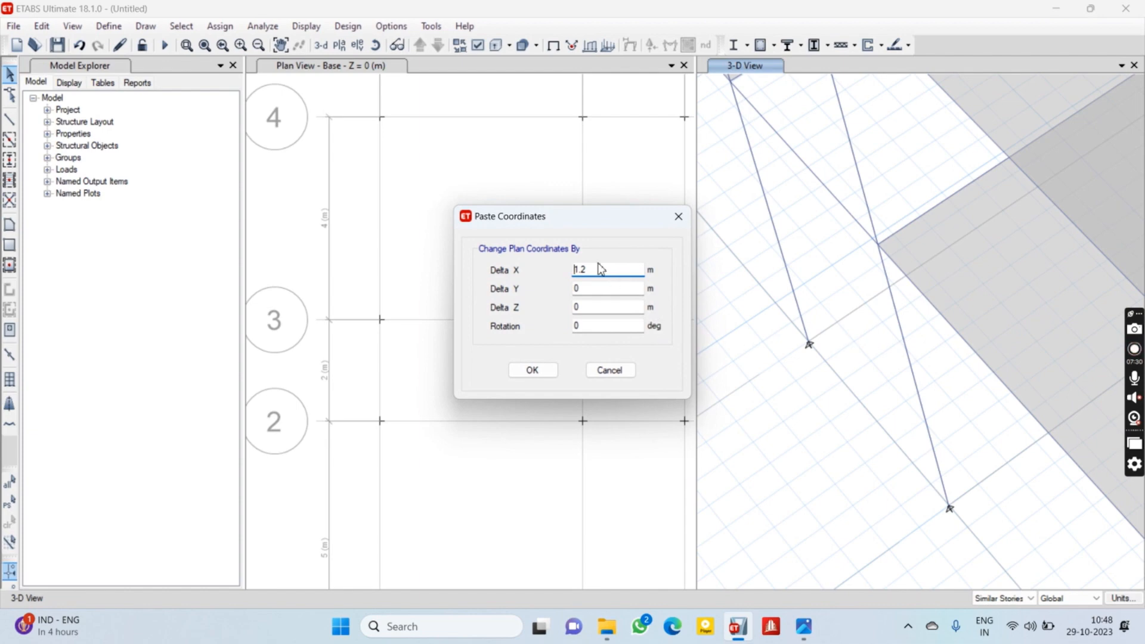
left_click_drag(603, 273, 554, 273)
type("0")
scroll(795, 392, "down", 10)
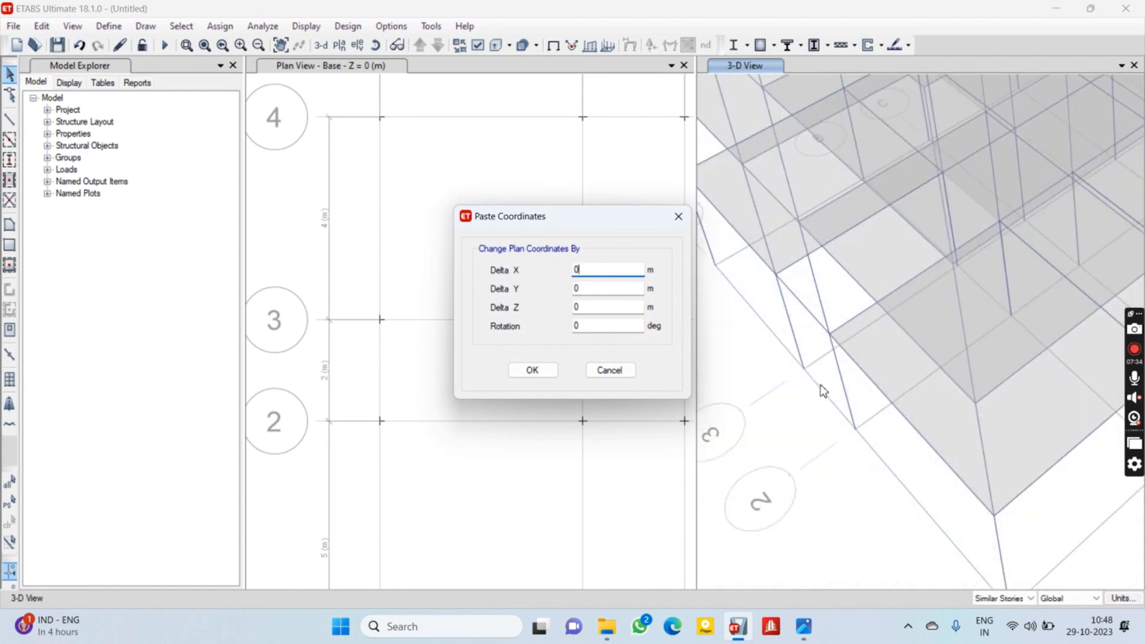
scroll(909, 493, "up", 5)
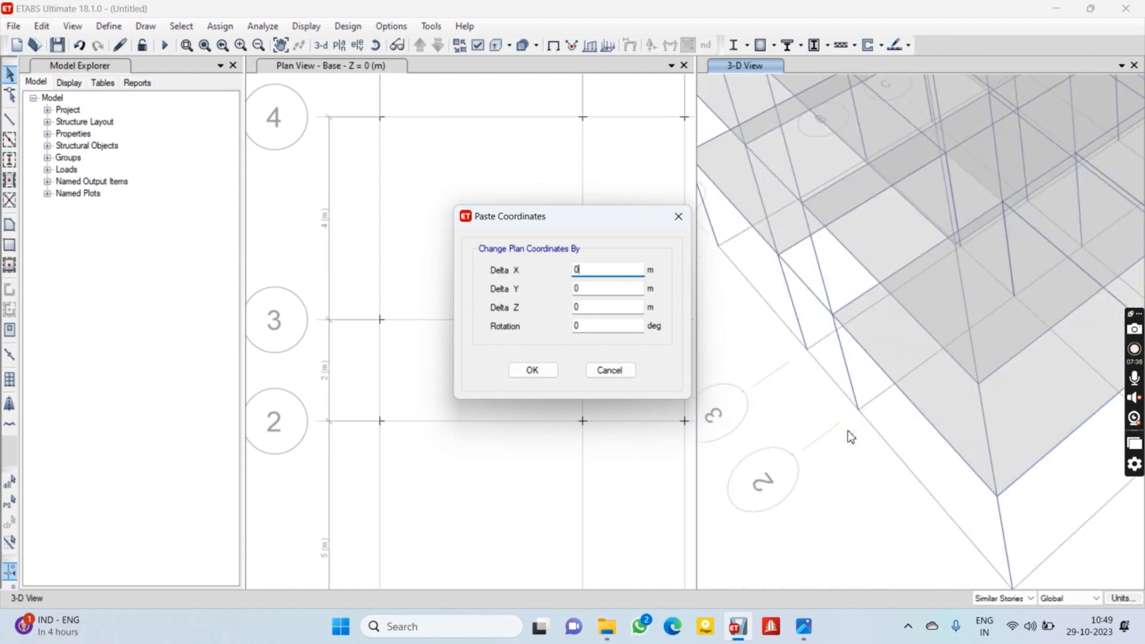
left_click(594, 309)
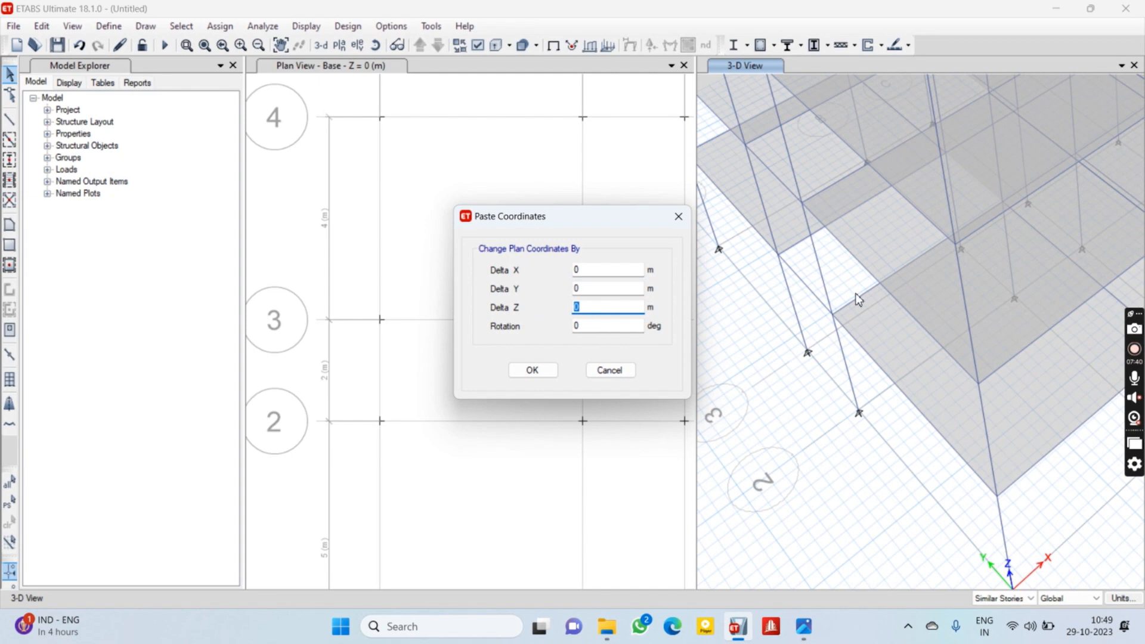
type(".5")
key("BackSpace")
left_click(532, 371)
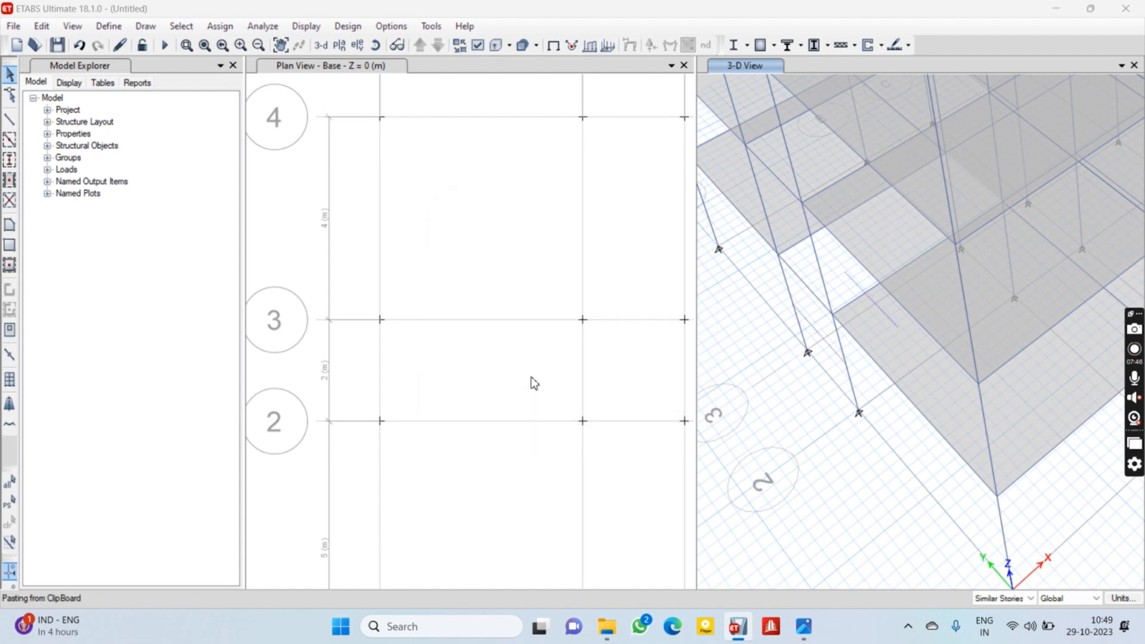
Draw a straight frame with property None along grid 3, from the raised reference beam's end to the raised beam's end on column A-3
scroll(798, 335, "up", 3)
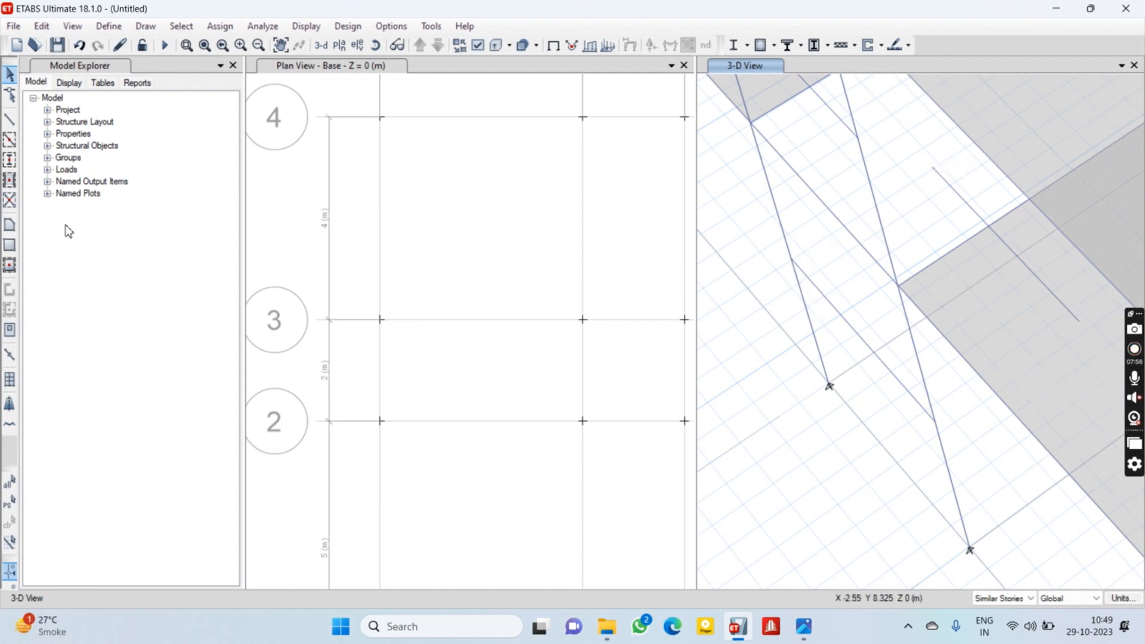
left_click(9, 119)
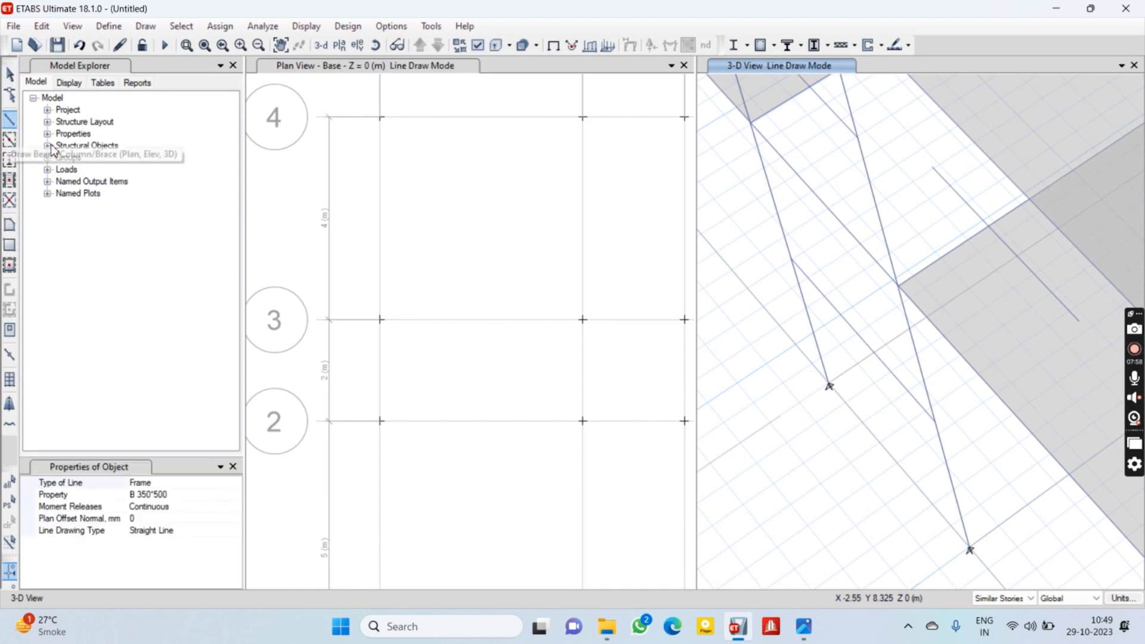
left_click(197, 495)
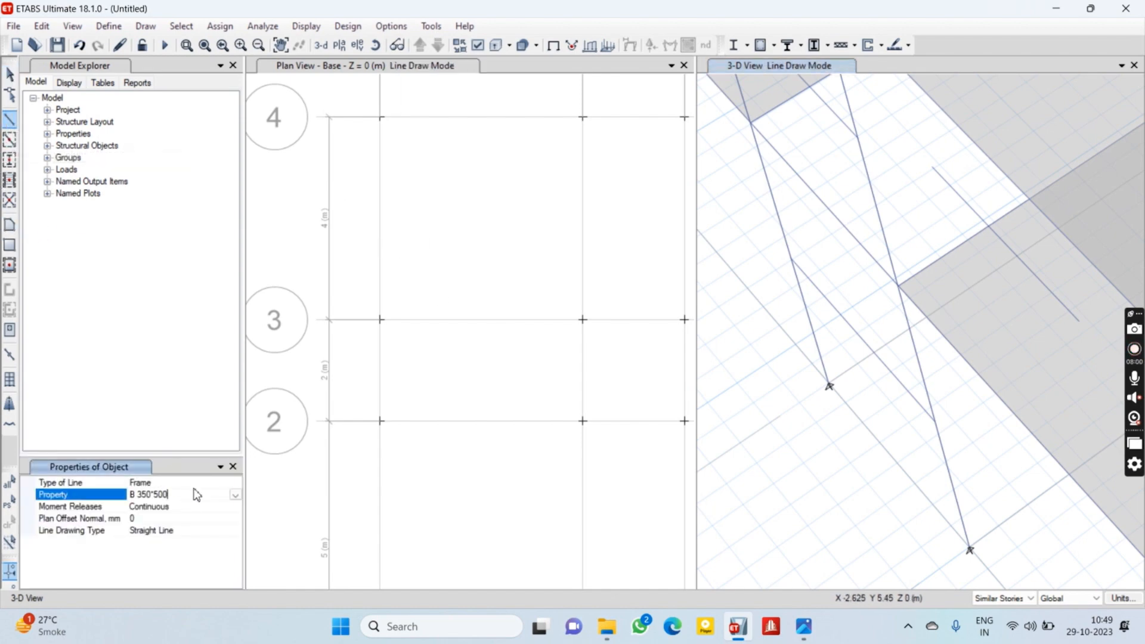
left_click(235, 496)
left_click(146, 532)
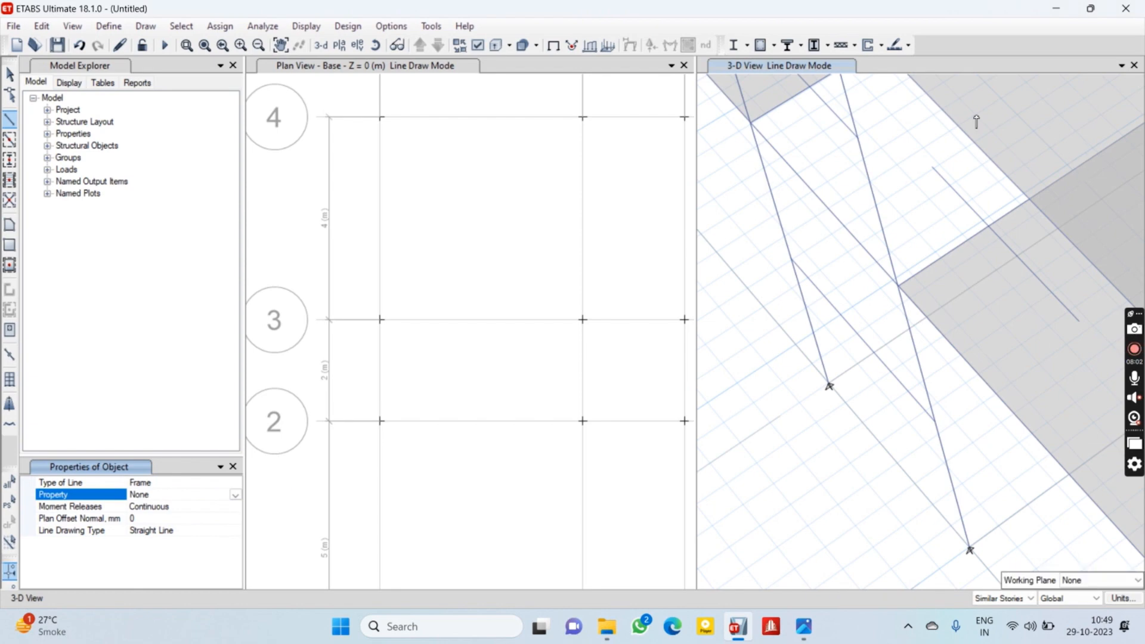
left_click(934, 173)
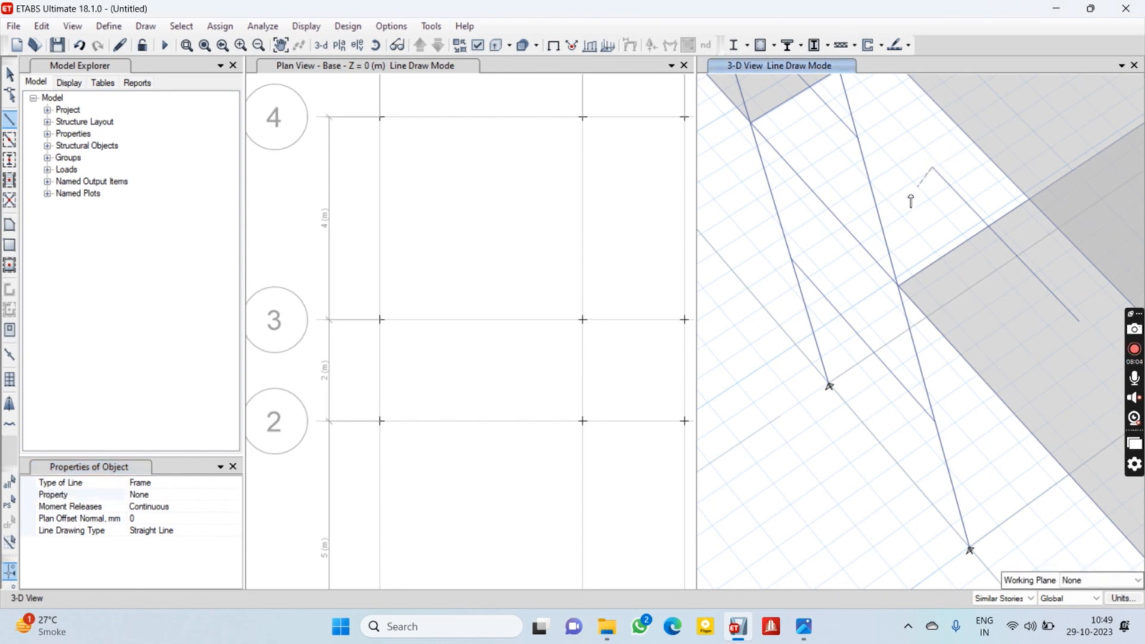
left_click(791, 260)
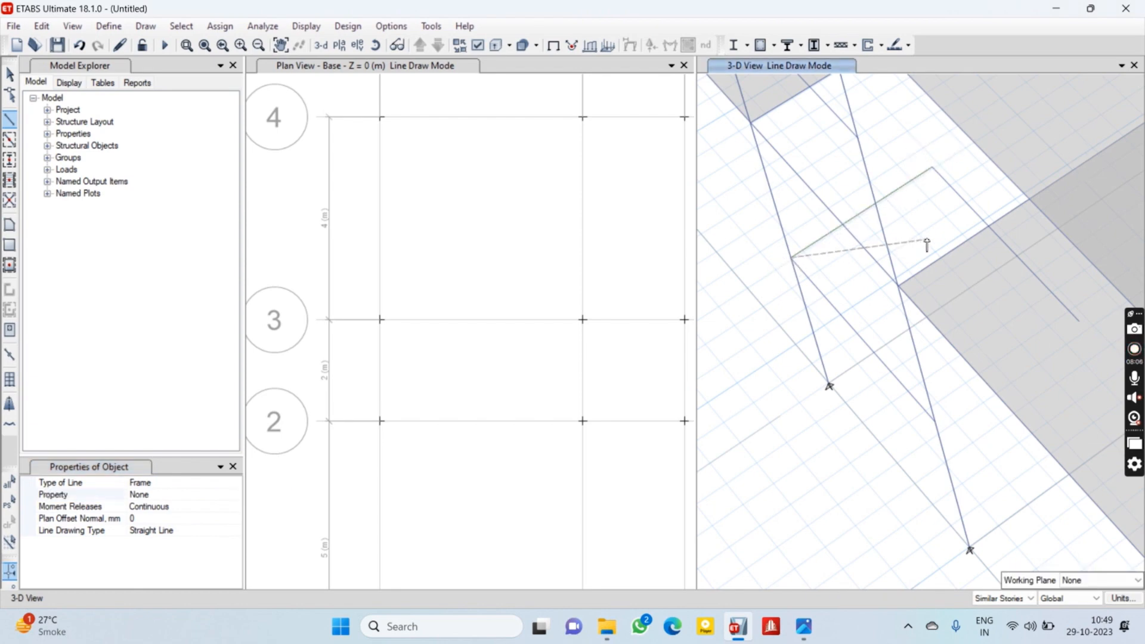
key("Escape")
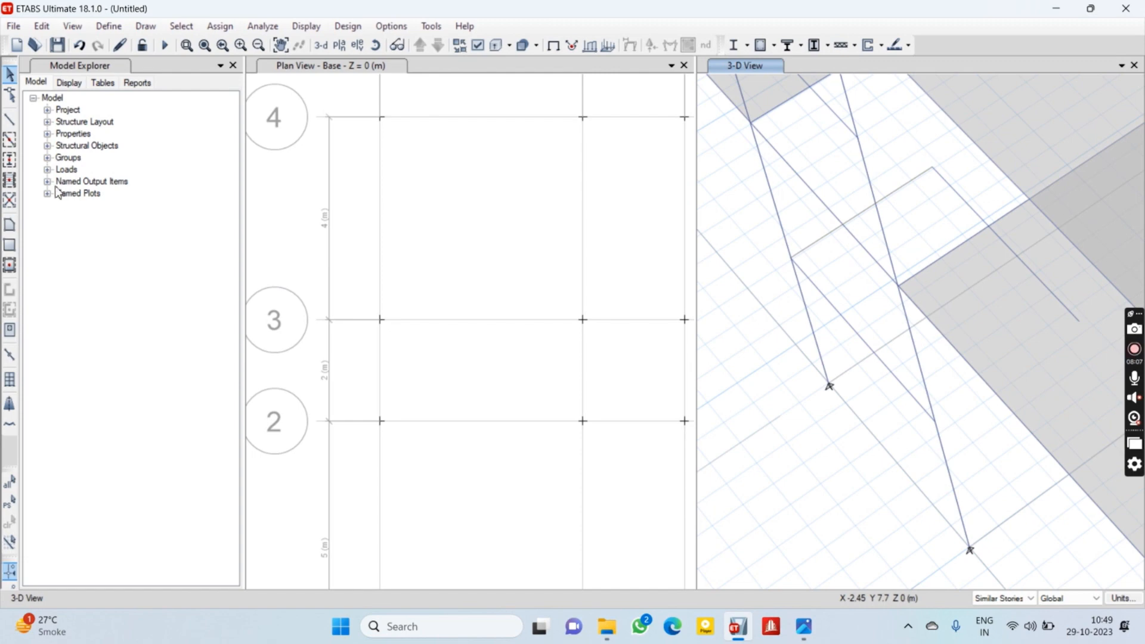
Draw a matching None-property frame along grid 2, from the reference beam's other end to the raised beam's end on column A-2
left_click(10, 119)
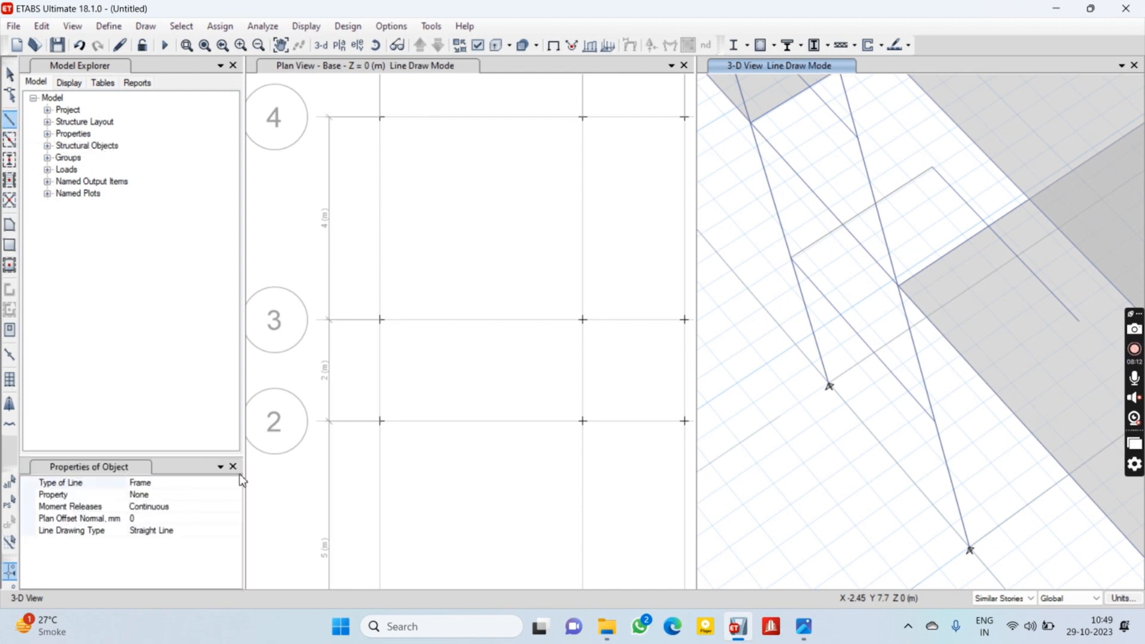
left_click(1078, 321)
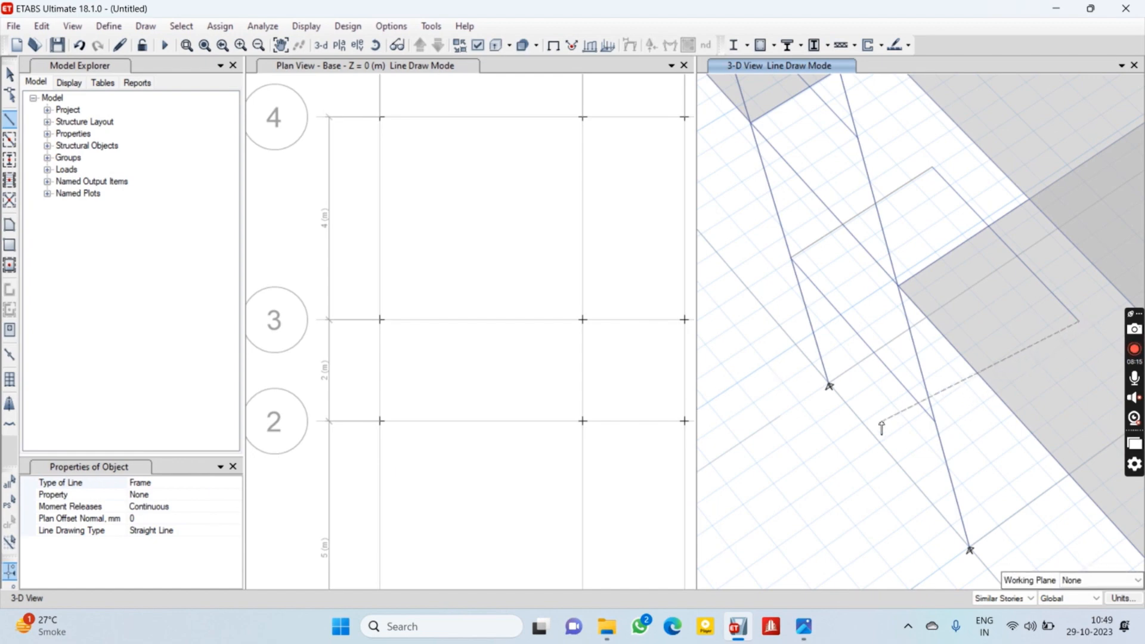
left_click(938, 424)
key("Escape")
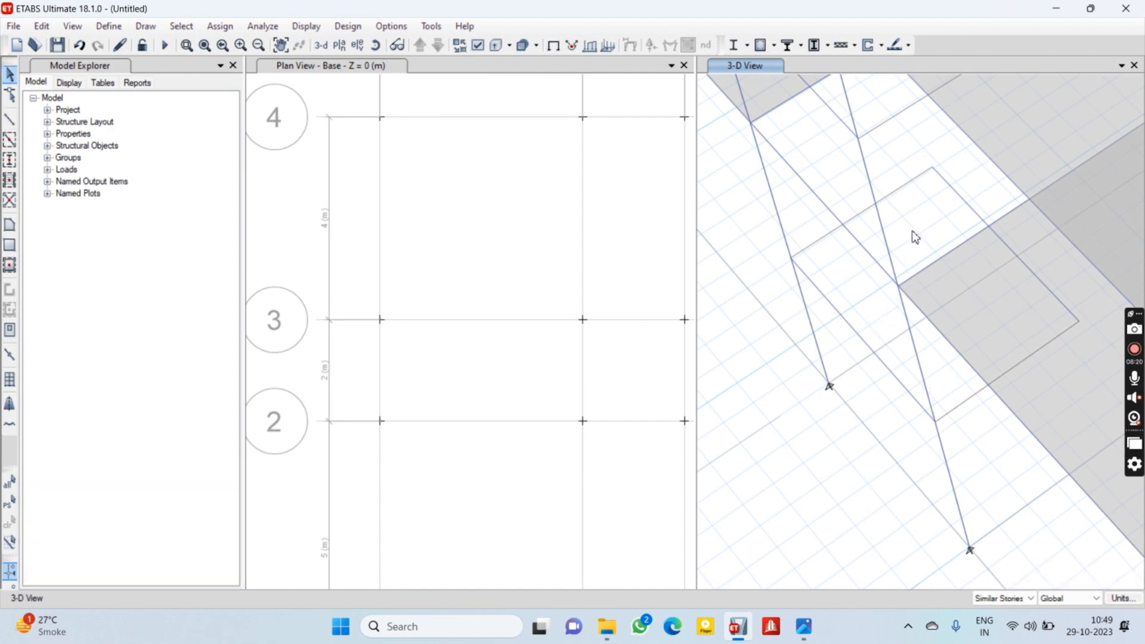
scroll(913, 234, "down", 5)
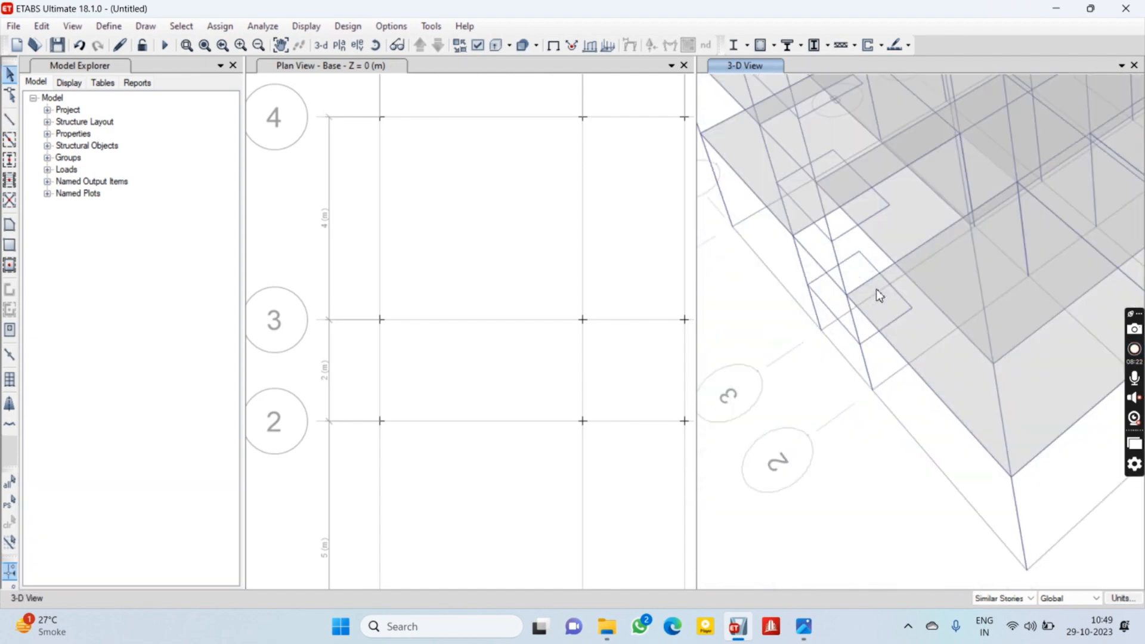
Examine the staircase bay near grids 2 and 3 in the 3-D view, including its landing frames at each storey
scroll(903, 323, "down", 8)
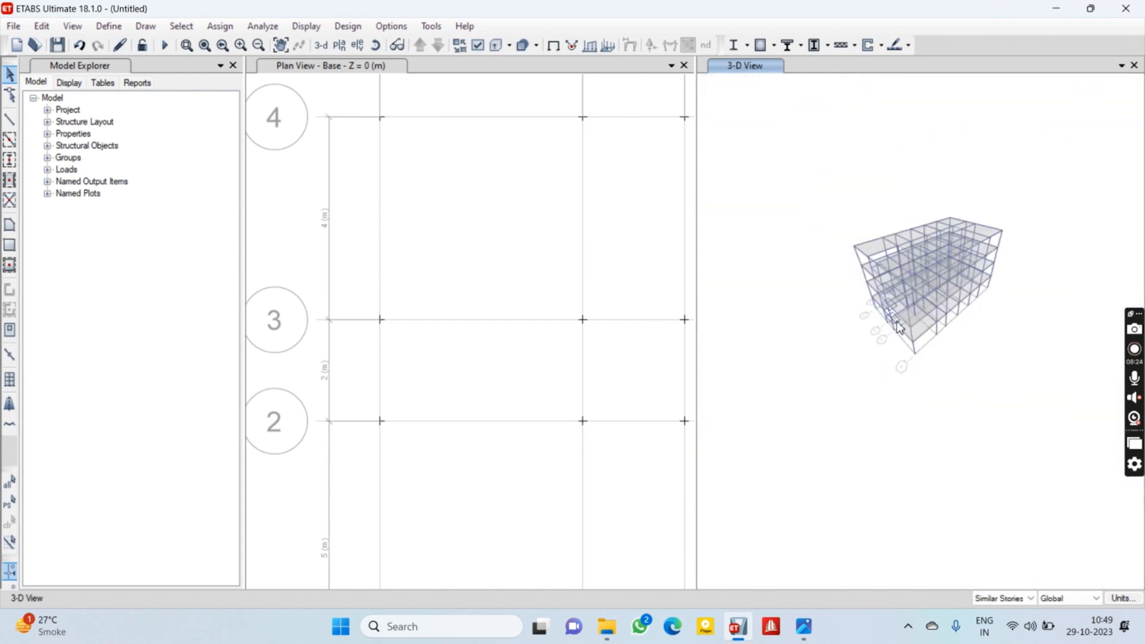
scroll(881, 297, "up", 7)
middle_click_drag(961, 318, 961, 481)
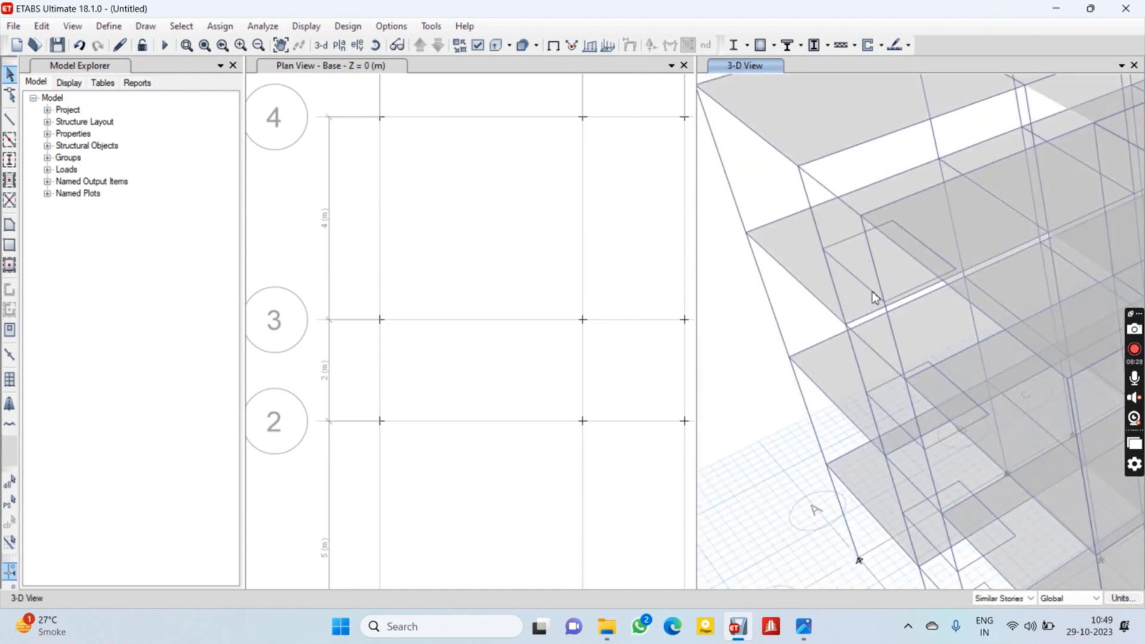
scroll(887, 424, "up", 5)
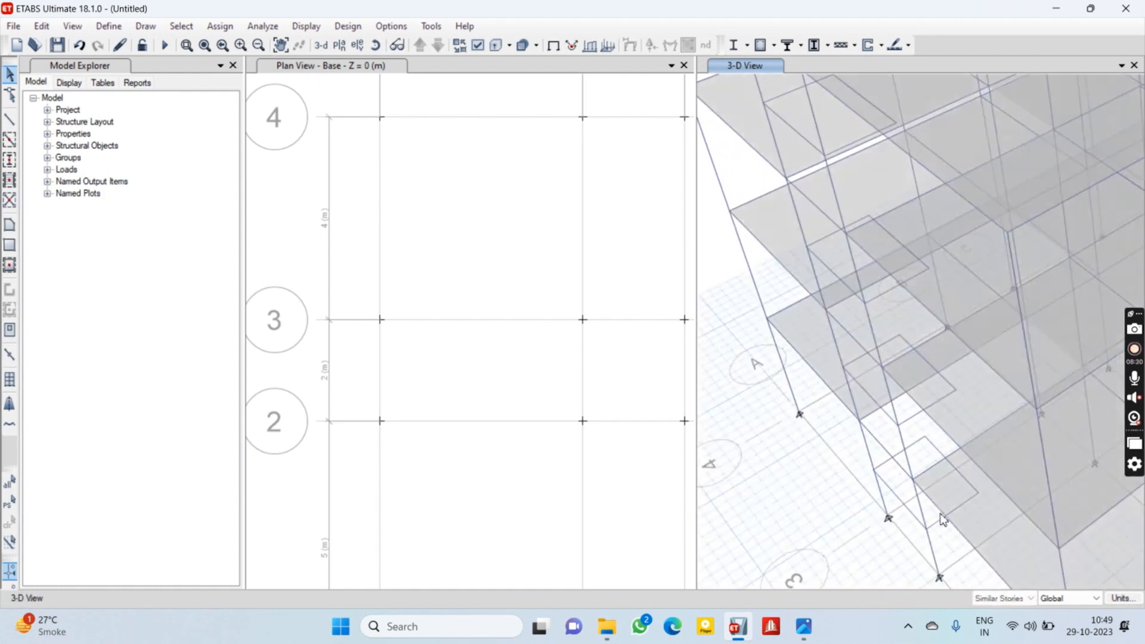
middle_click_drag(915, 483, 874, 428)
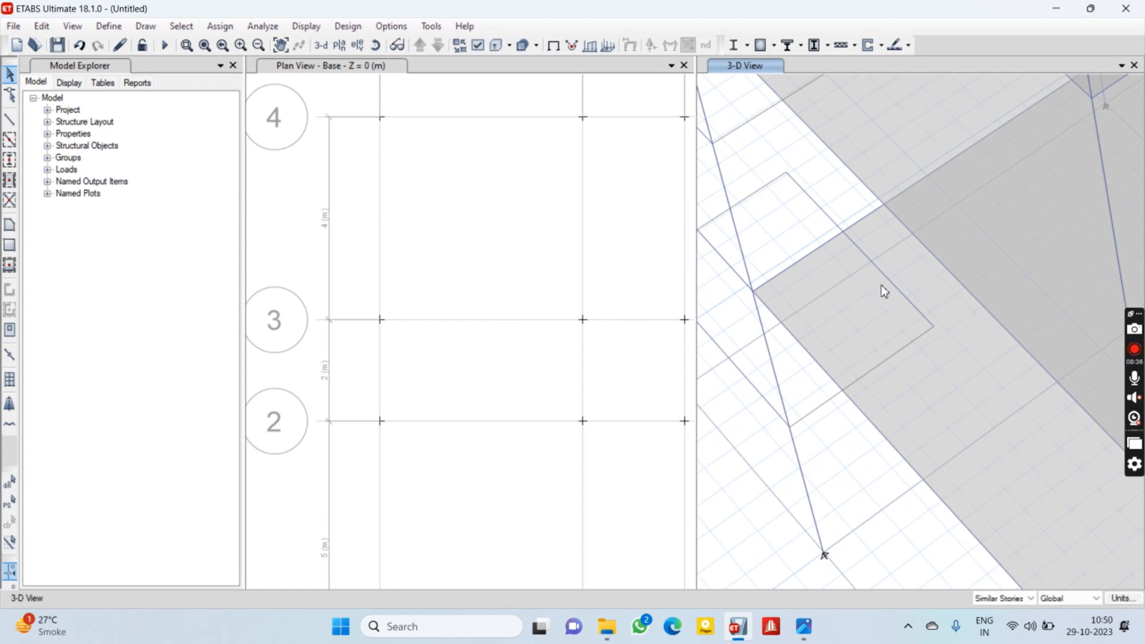
scroll(832, 221, "down", 3)
scroll(844, 238, "up", 4)
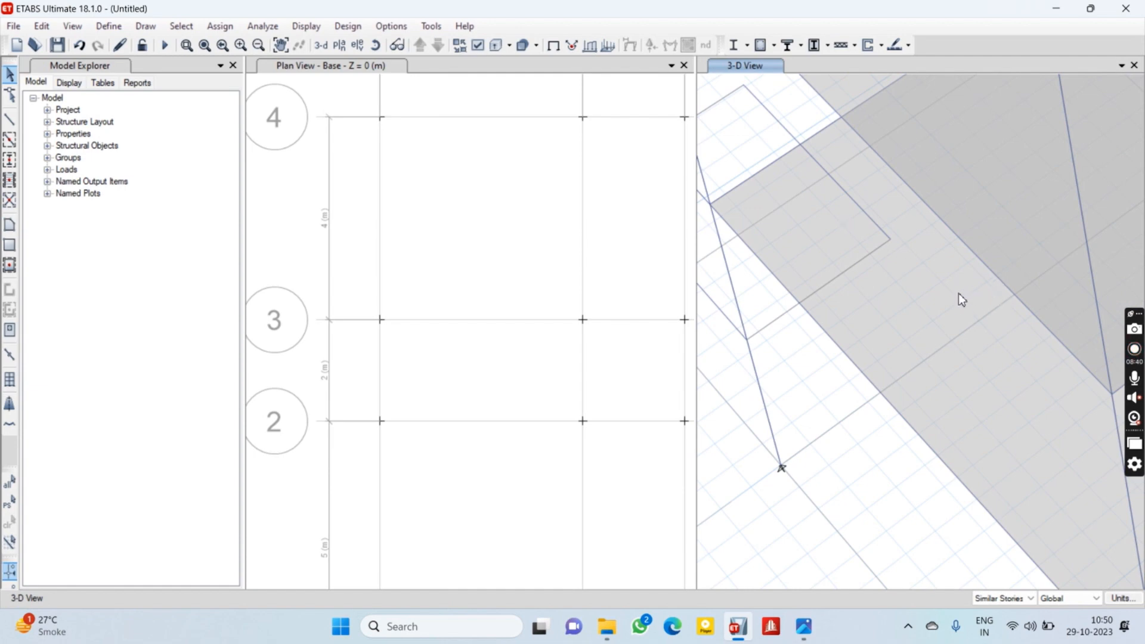
scroll(853, 343, "down", 3)
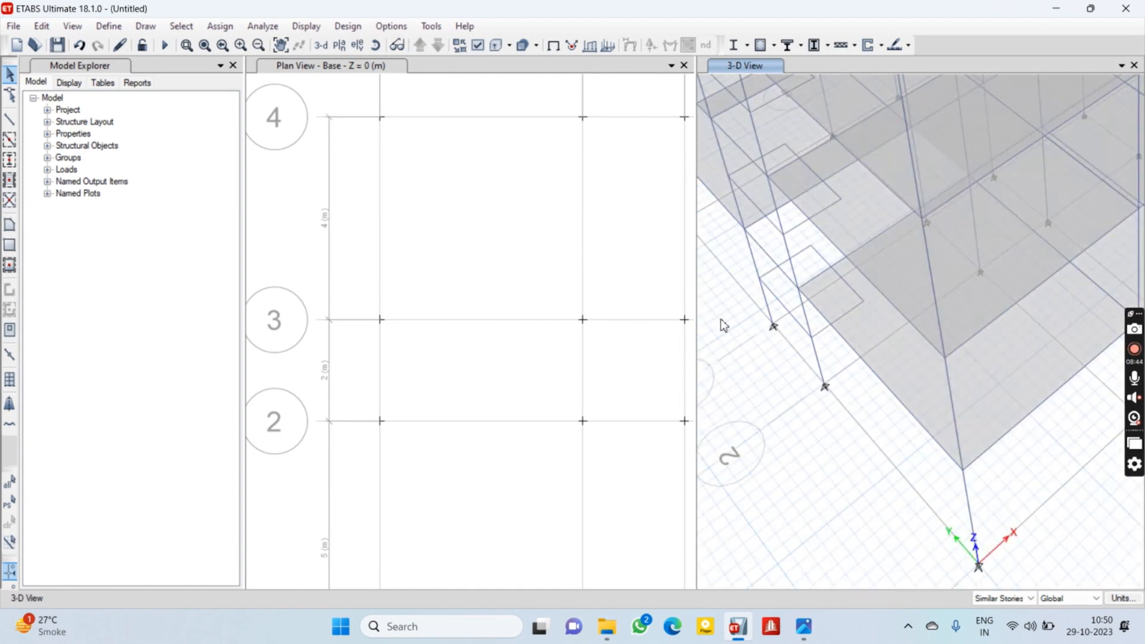
Draw a straight B 350*500 frame at Base level from grid point B3 to grid point B2
middle_click_drag(552, 345, 504, 335)
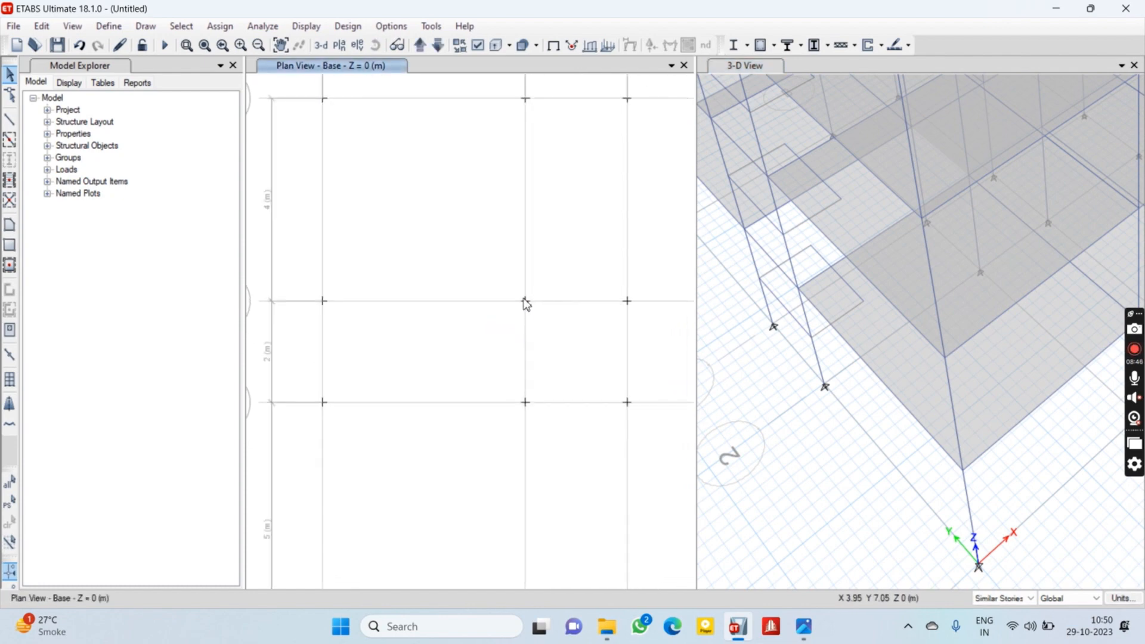
left_click(12, 125)
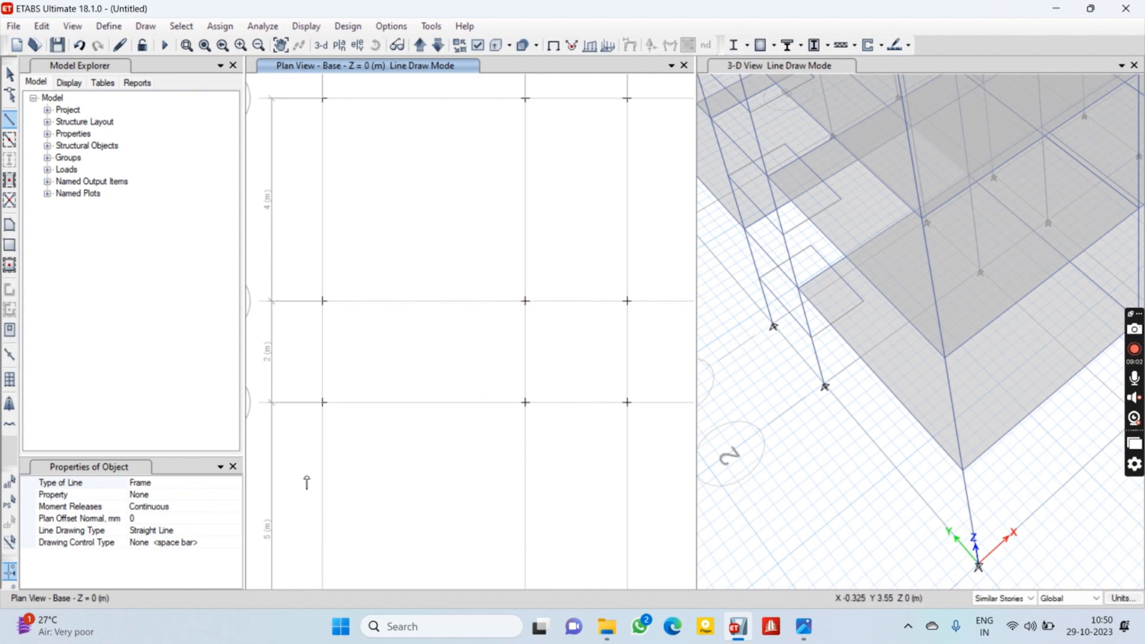
left_click(154, 495)
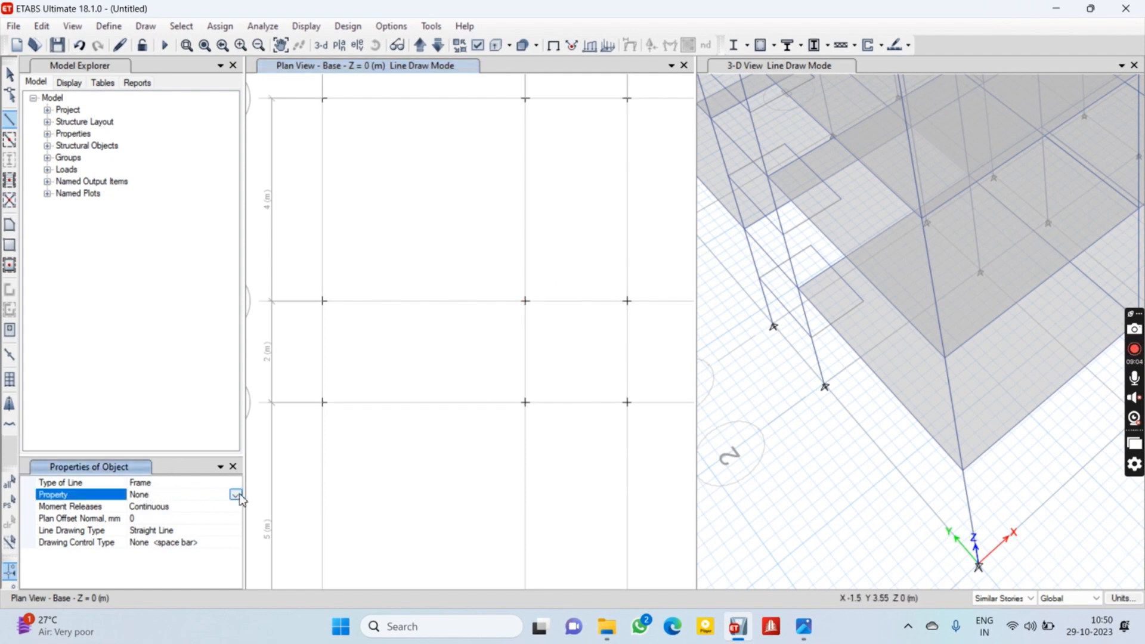
left_click(236, 495)
left_click(167, 509)
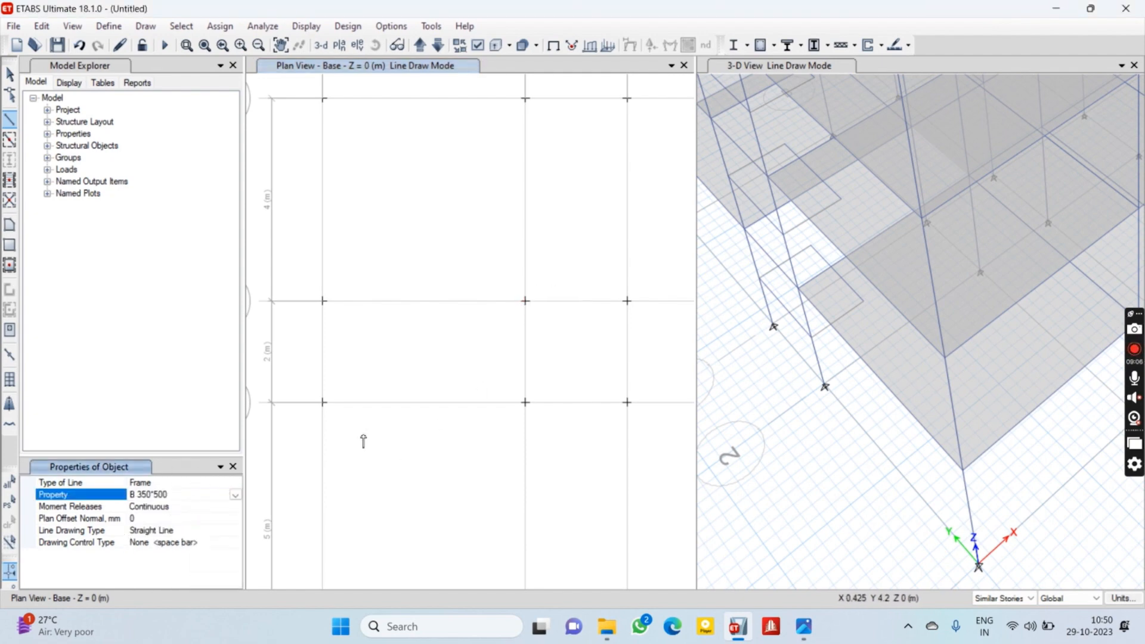
left_click(525, 302)
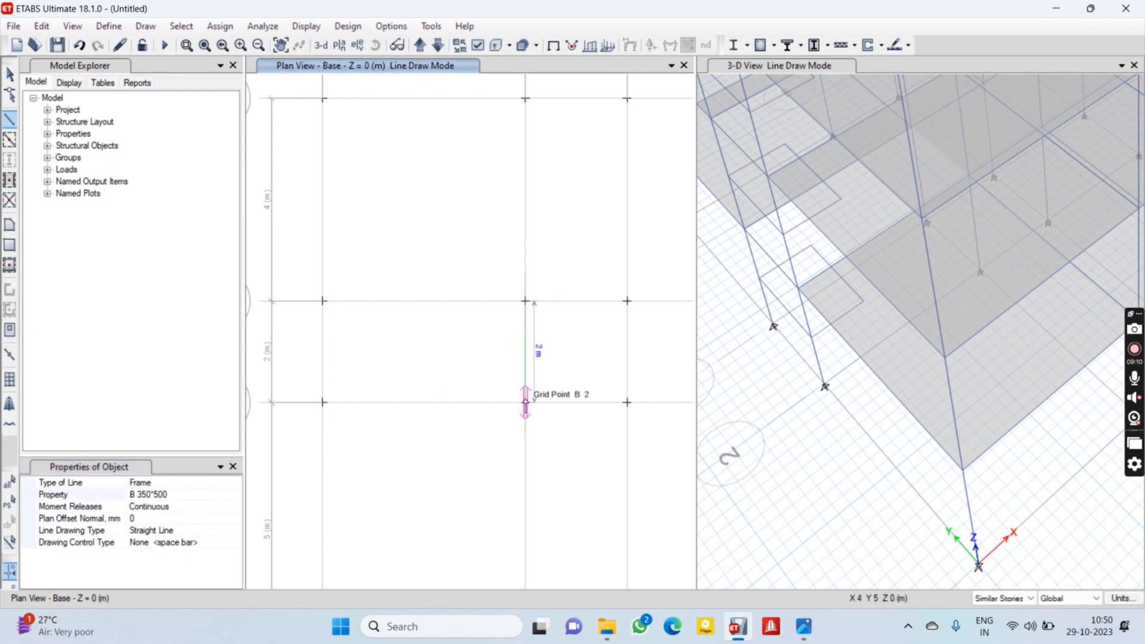
left_click(526, 403)
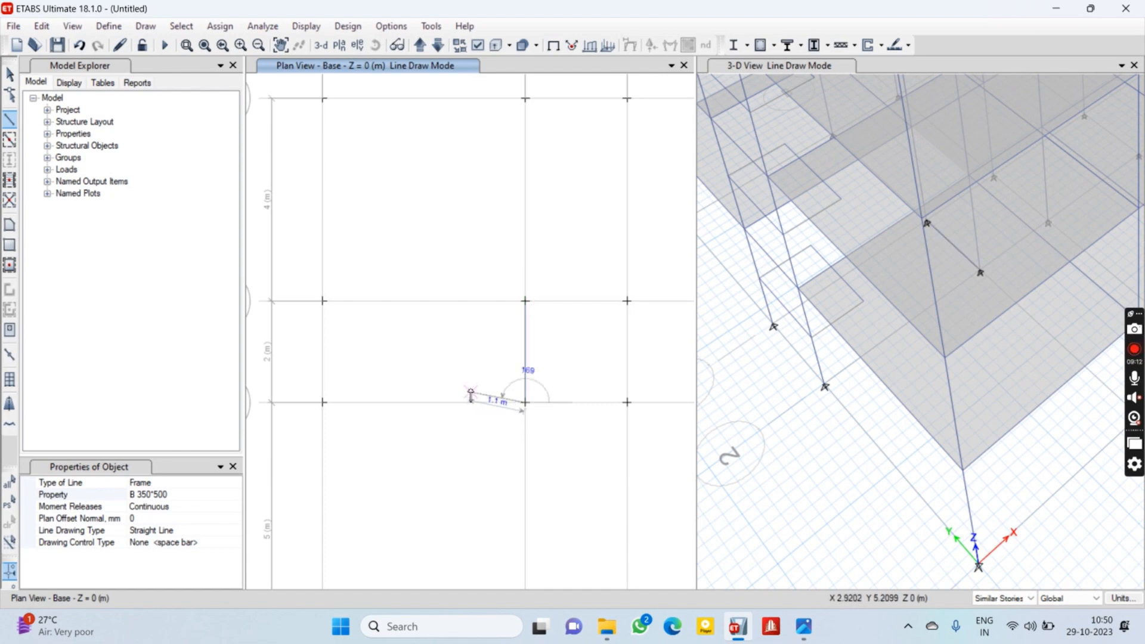
key("Escape")
Divide the Base-level beam on grid B between grids 2 and 3 into 2 frame objects
left_click(526, 363)
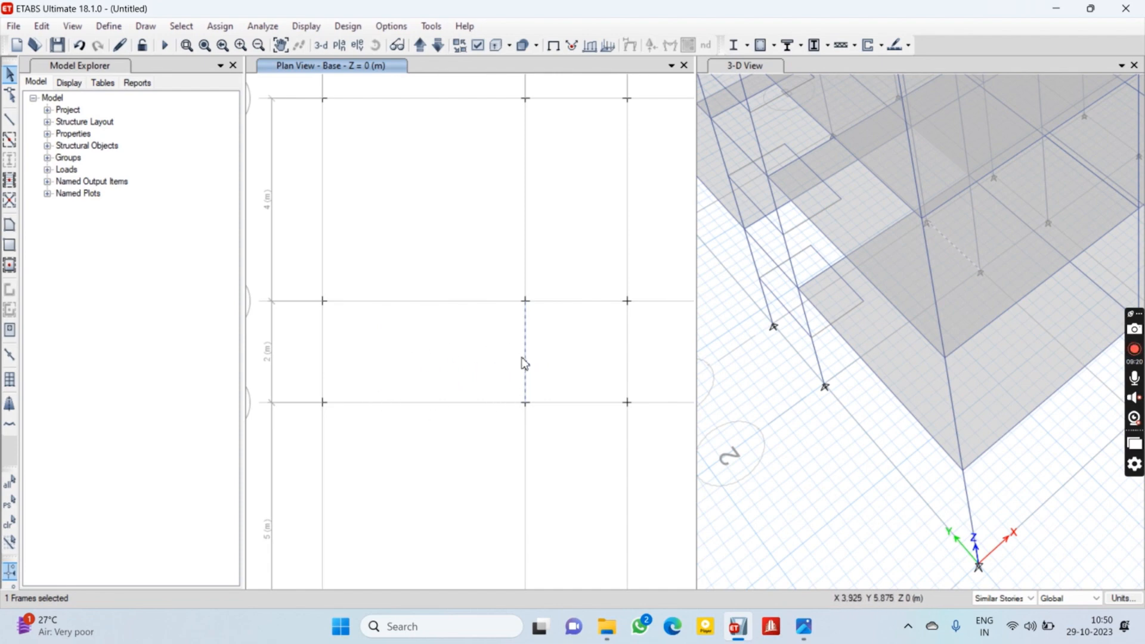
left_click(40, 30)
mouse_move(132, 390)
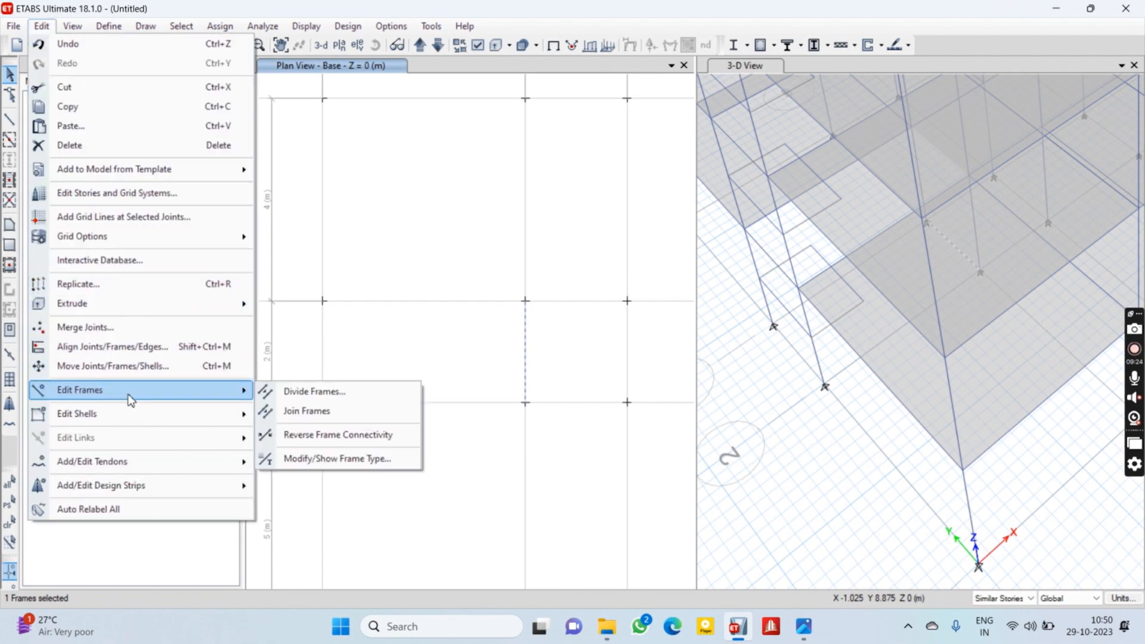
left_click(316, 391)
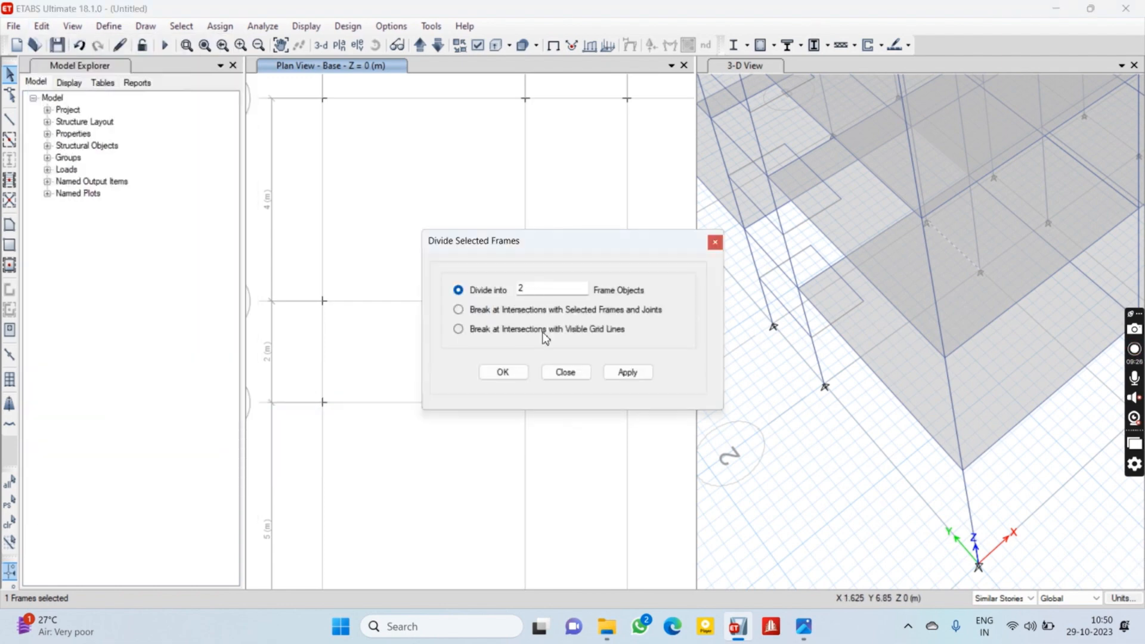
left_click(628, 375)
left_click(524, 375)
scroll(526, 358, "up", 3)
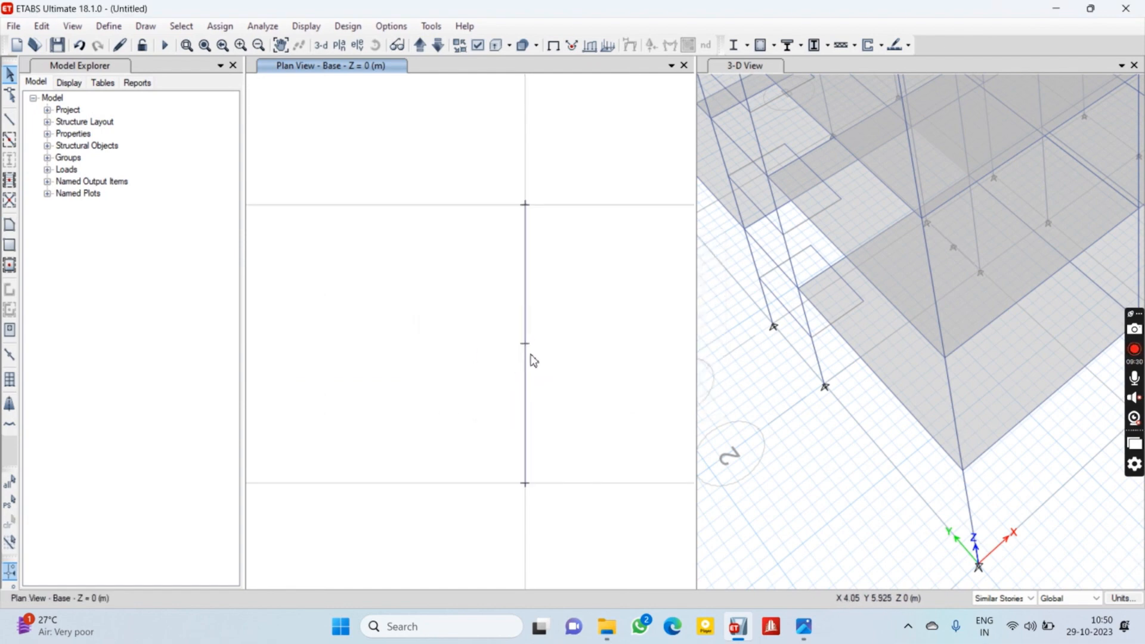
Select the inner edge beams of the stair landings on the similar stories and divide each into 2 frame objects
scroll(902, 312, "down", 3)
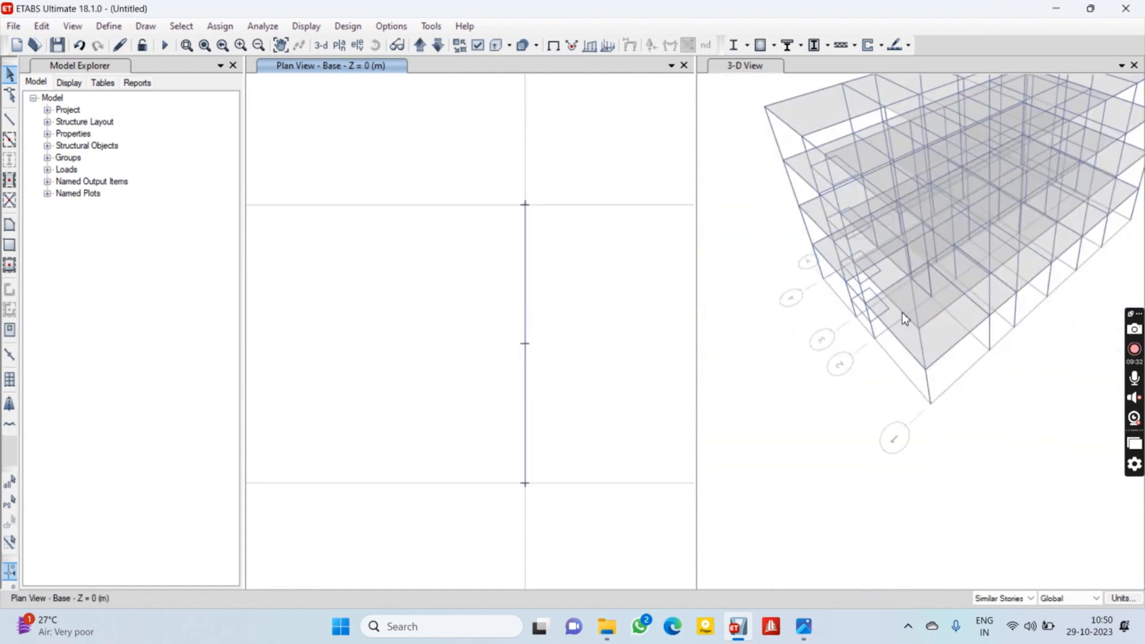
scroll(899, 316, "up", 3)
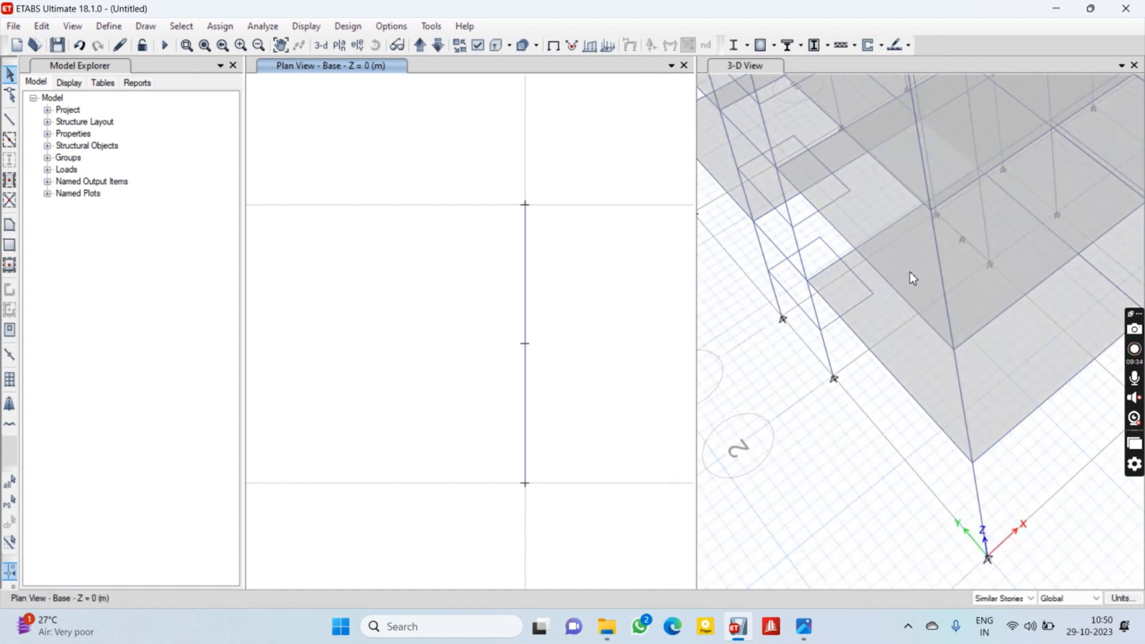
left_click(833, 254)
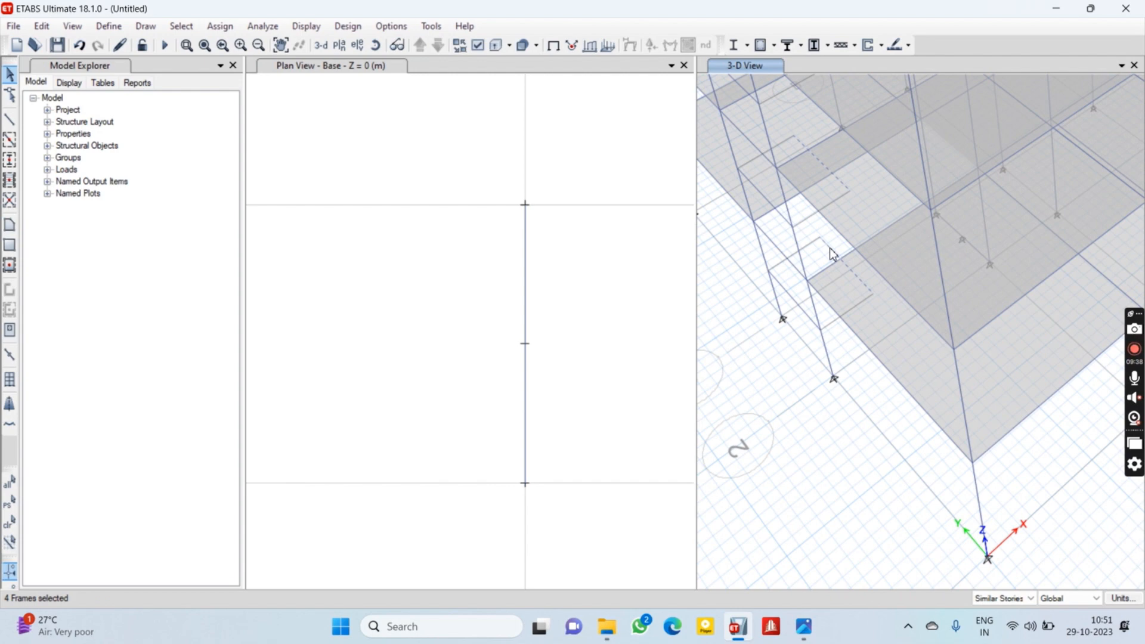
left_click(41, 25)
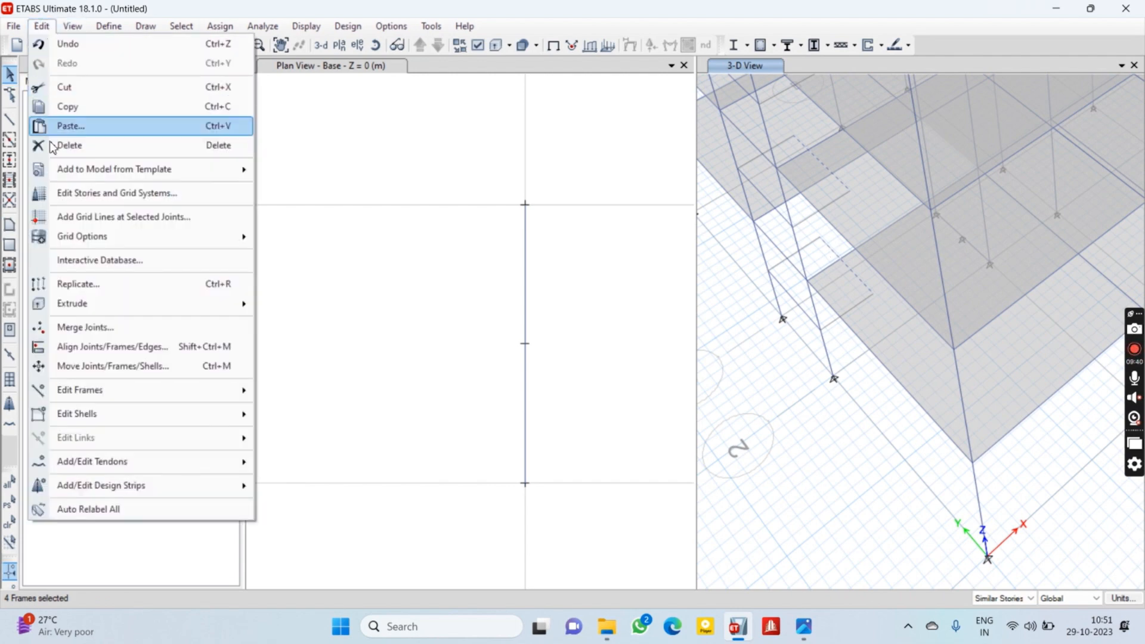
mouse_move(115, 390)
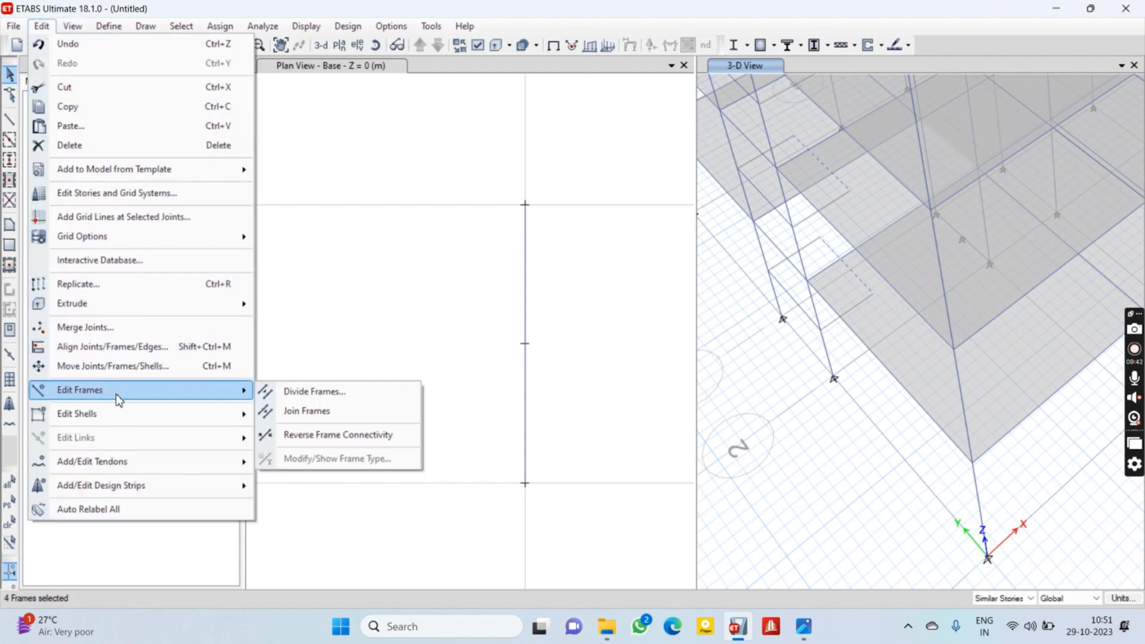
left_click(306, 391)
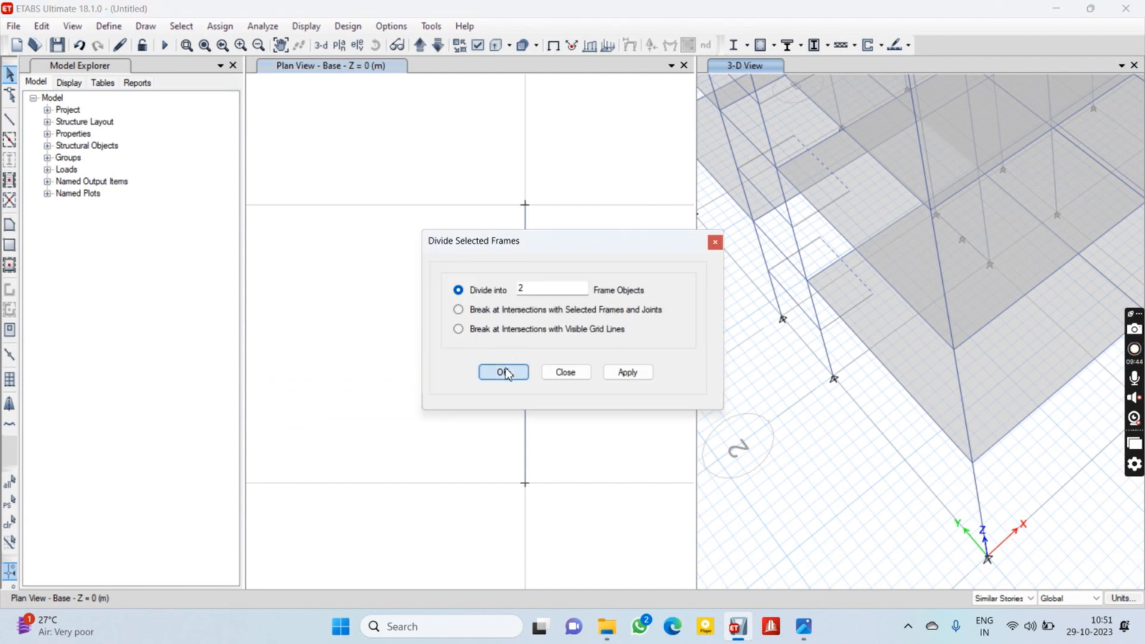
key("Return")
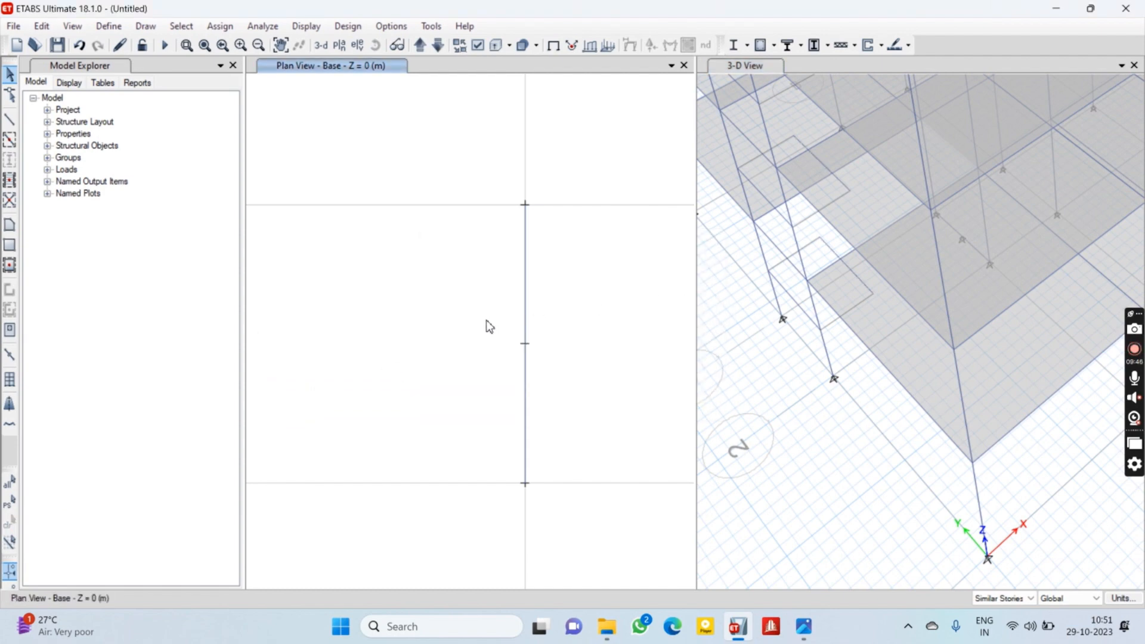
Examine the Base-level beam in plan and the stair landings across the storeys in the 3-D view
scroll(488, 328, "down", 3)
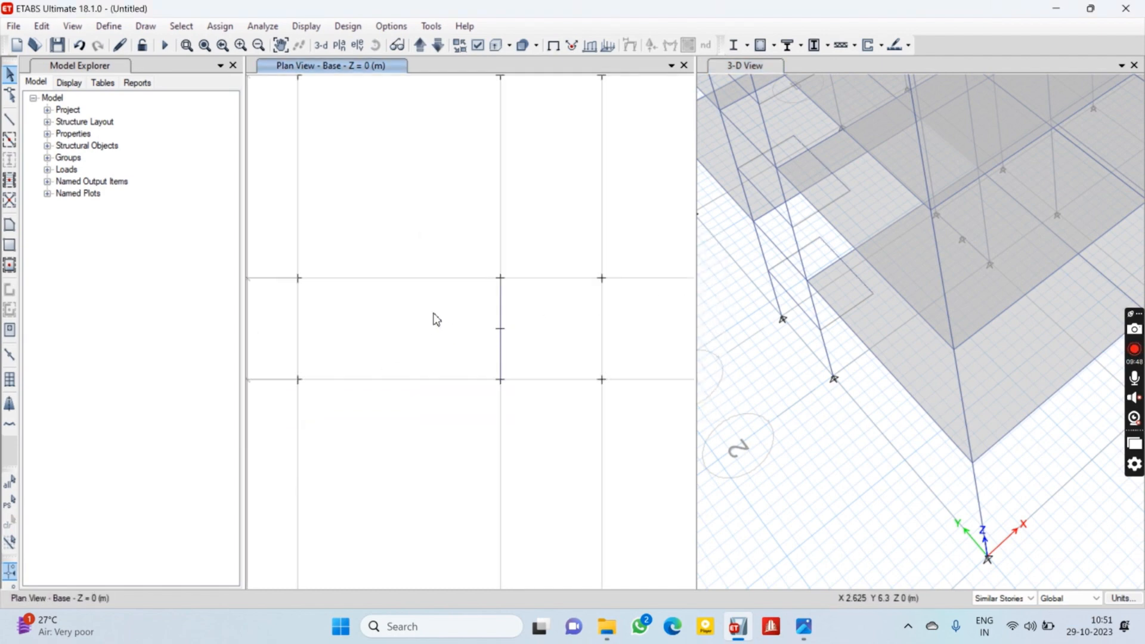
scroll(466, 271, "down", 3)
scroll(466, 271, "up", 3)
scroll(884, 235, "up", 3)
scroll(881, 270, "down", 3)
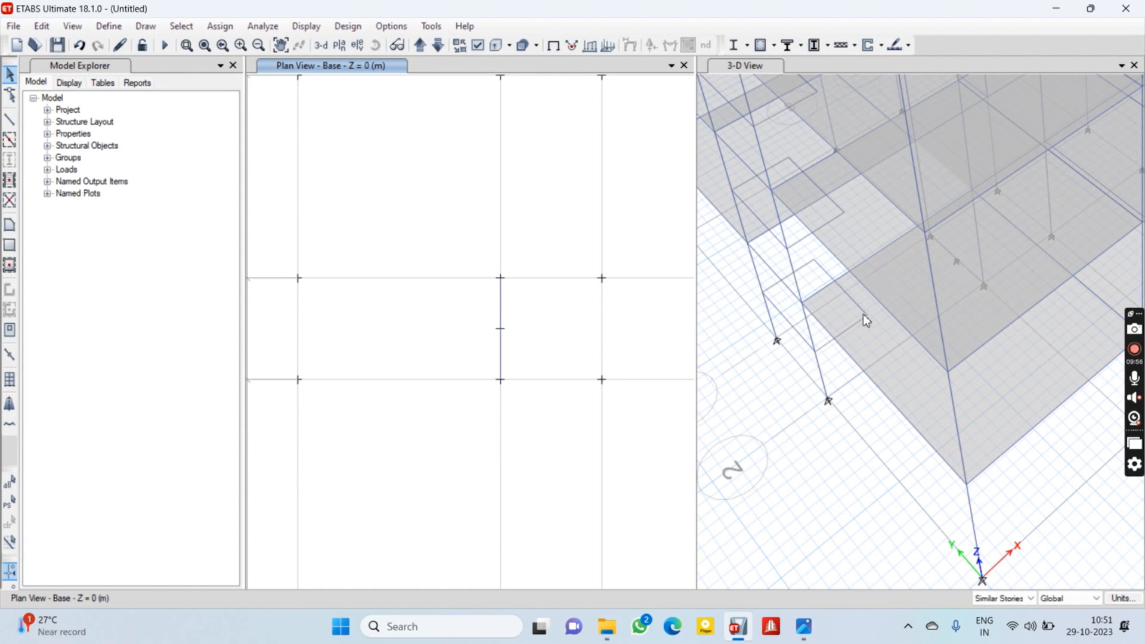
scroll(917, 206, "down", 3)
scroll(917, 206, "up", 3)
middle_click_drag(903, 159, 991, 293)
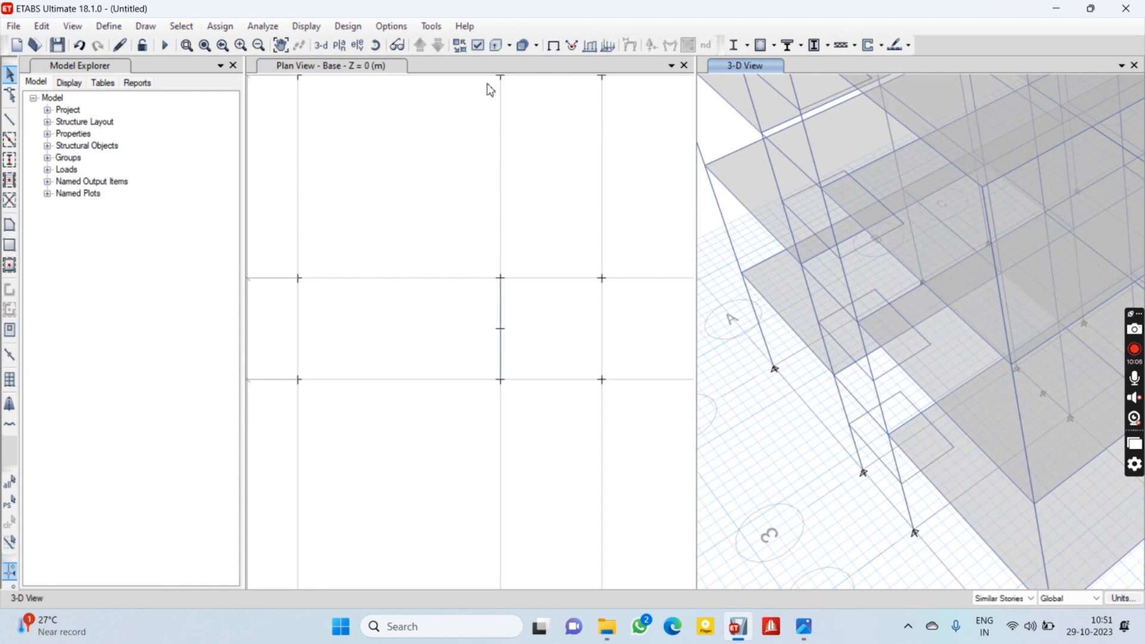
Draw a B 350*500 frame in the 3-D view along grid B between grids 3 and 2 at the first floor level
left_click(377, 47)
left_click_drag(875, 281, 897, 205)
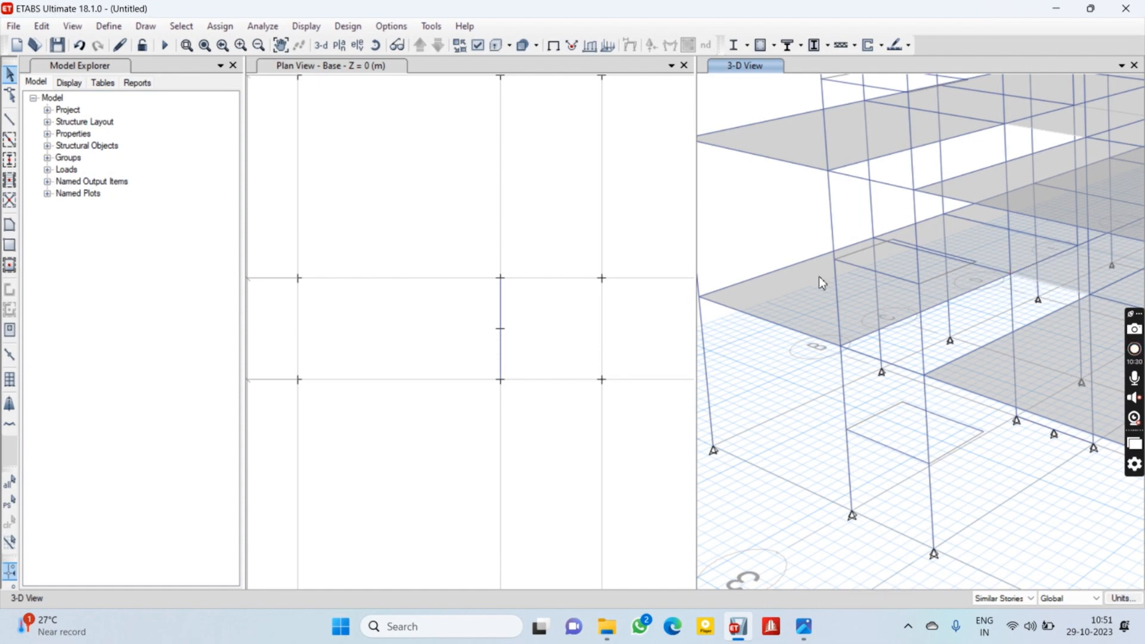
left_click(10, 121)
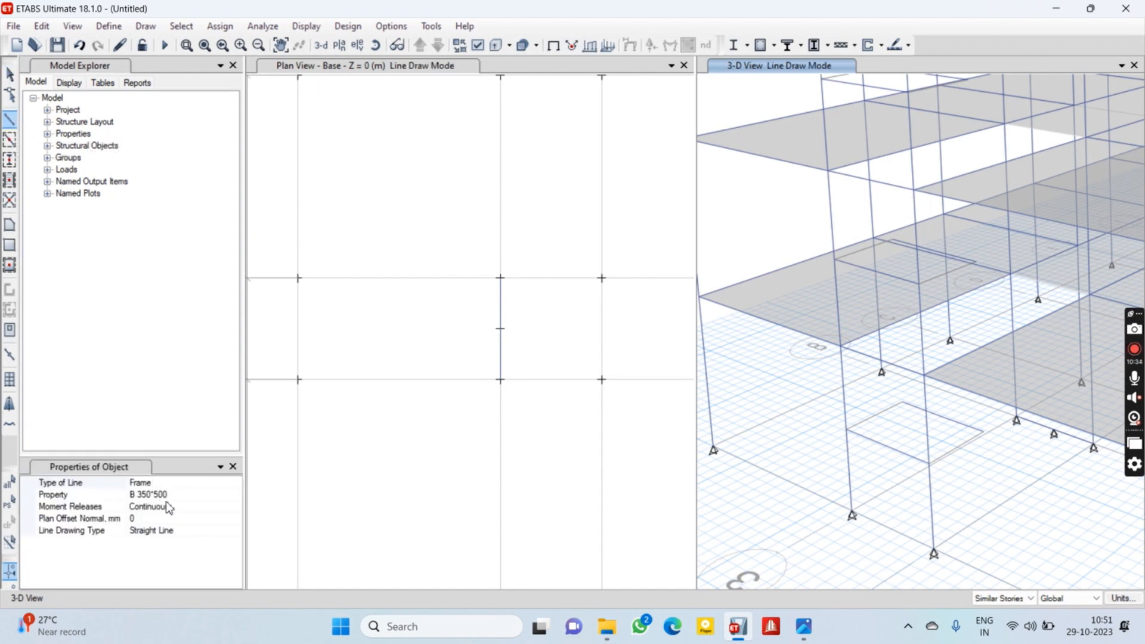
left_click(1011, 275)
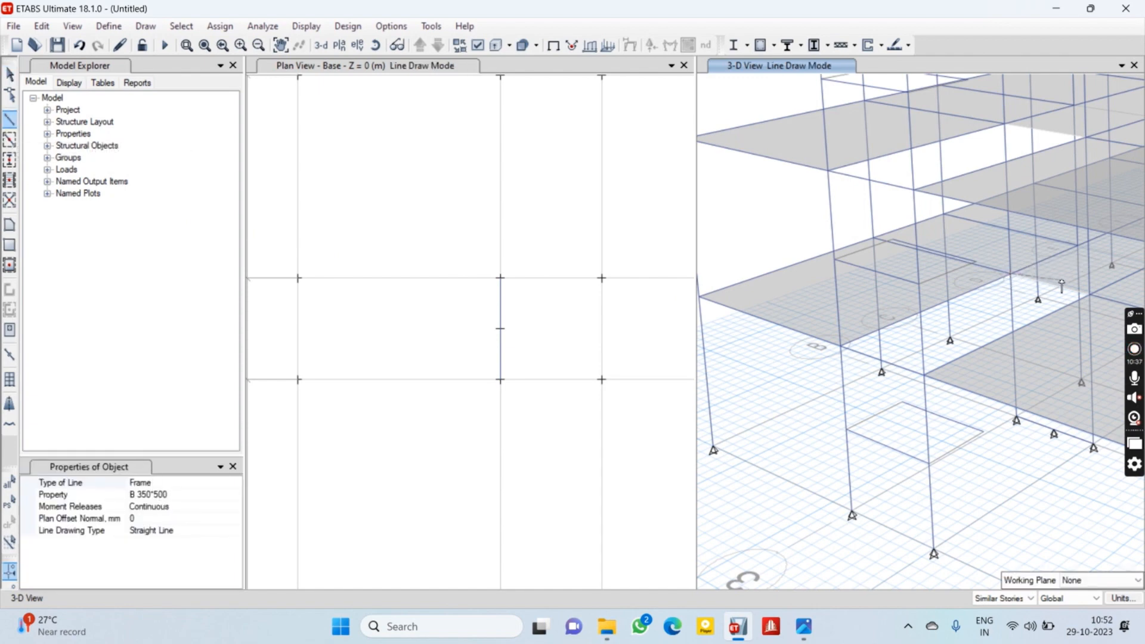
left_click(1089, 297)
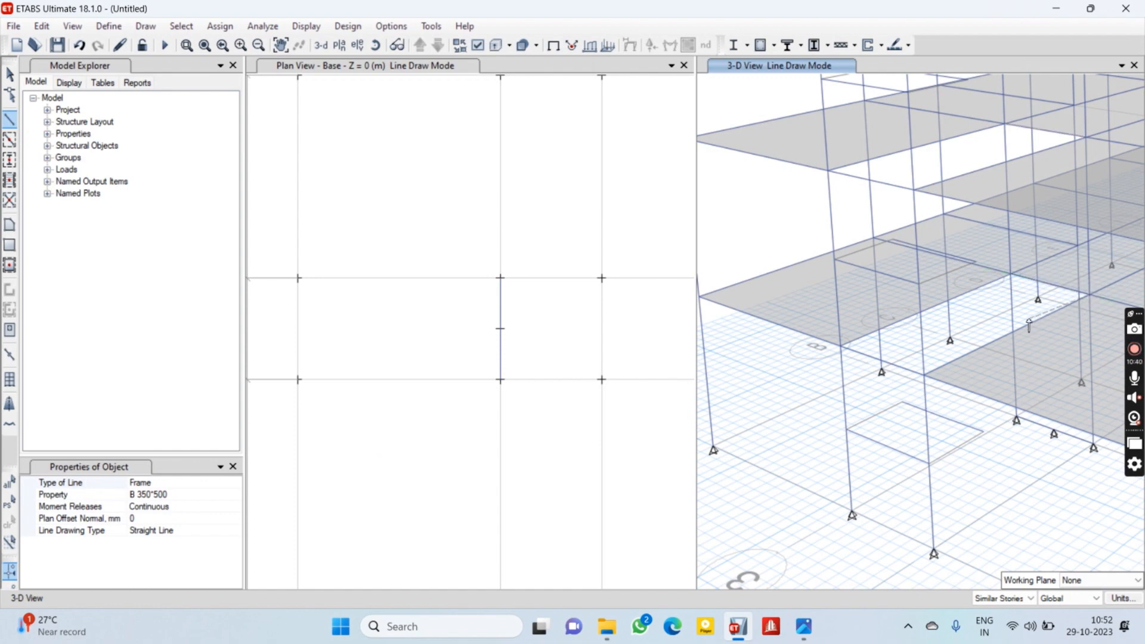
key("Escape")
Divide the floor-level beams on grid B between grids 2 and 3 on the similar stories into 2 frame objects each
left_click(1056, 291)
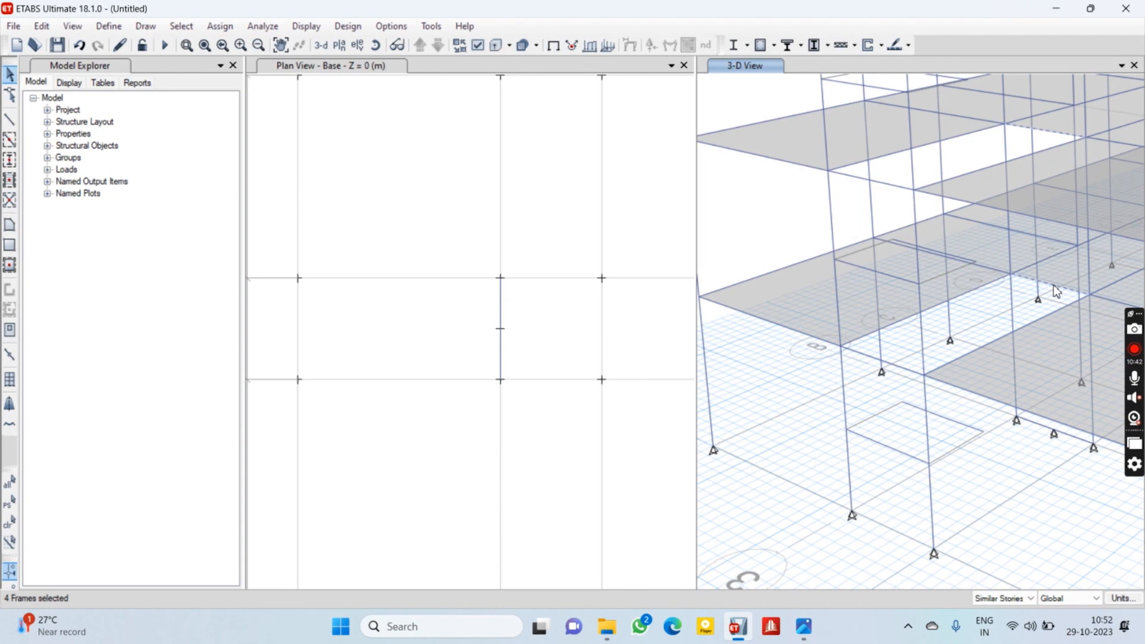
left_click(42, 25)
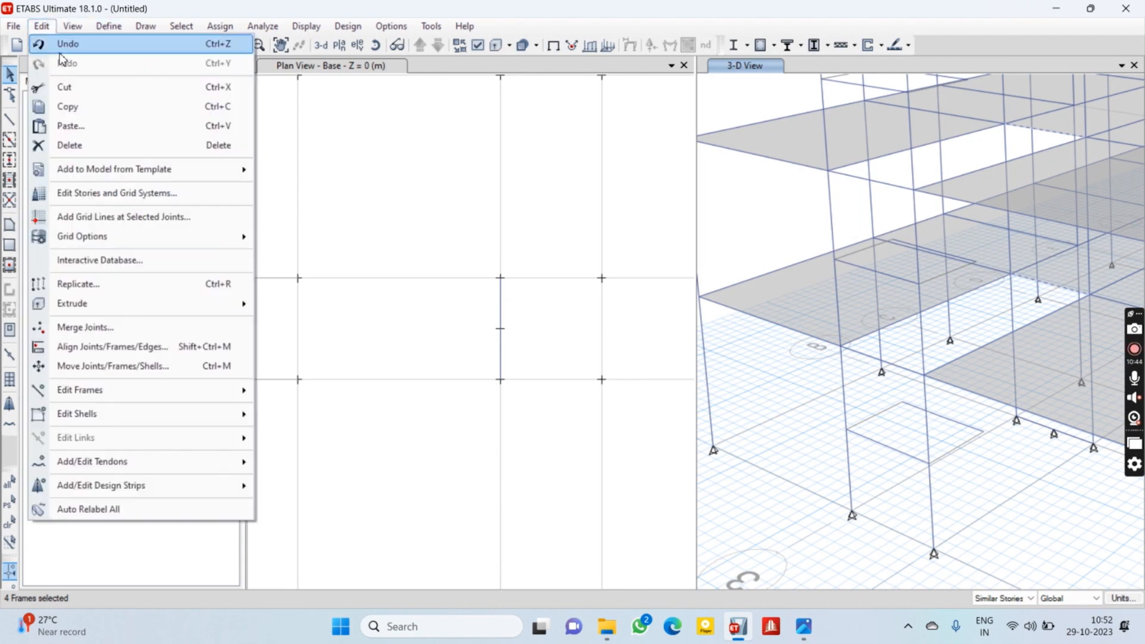
mouse_move(99, 398)
left_click(287, 391)
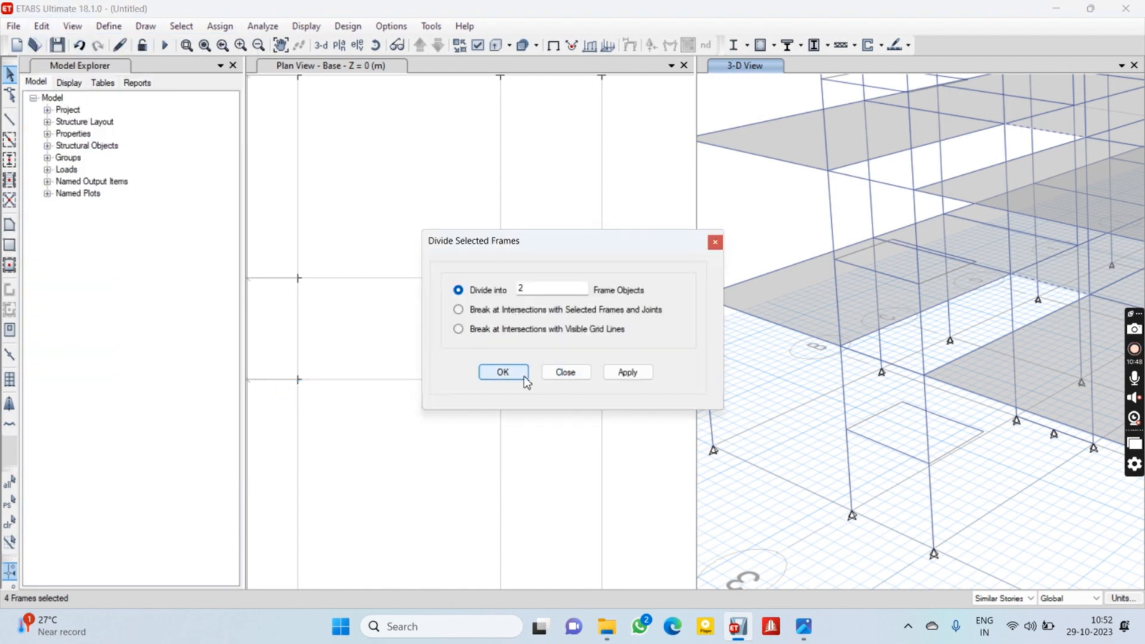
left_click(645, 375)
left_click(520, 377)
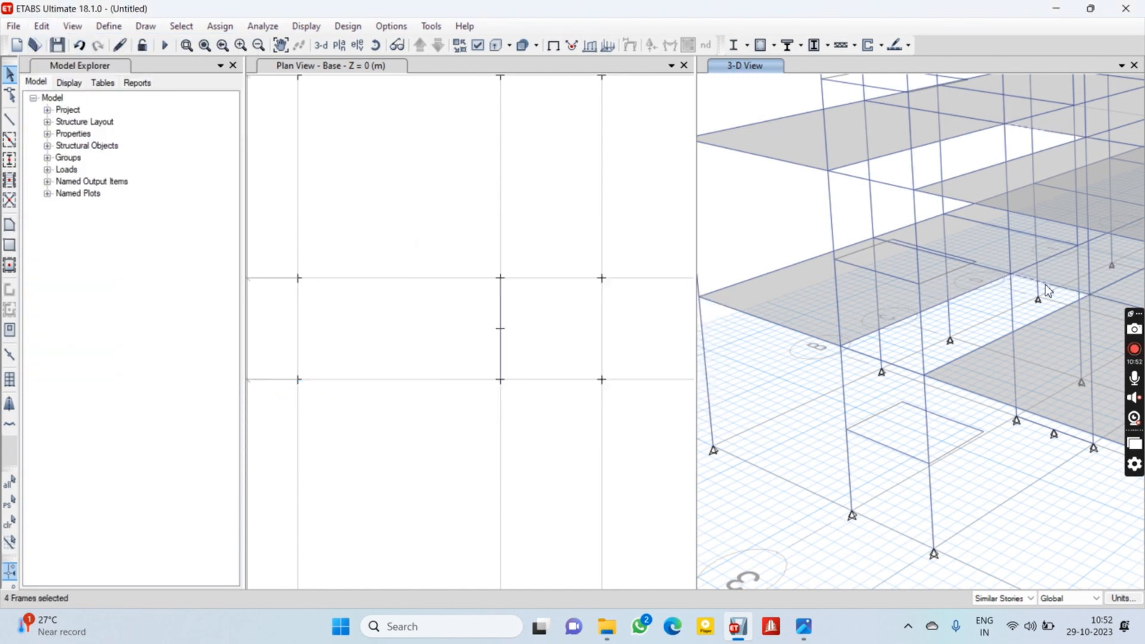
scroll(946, 374, "up", 3)
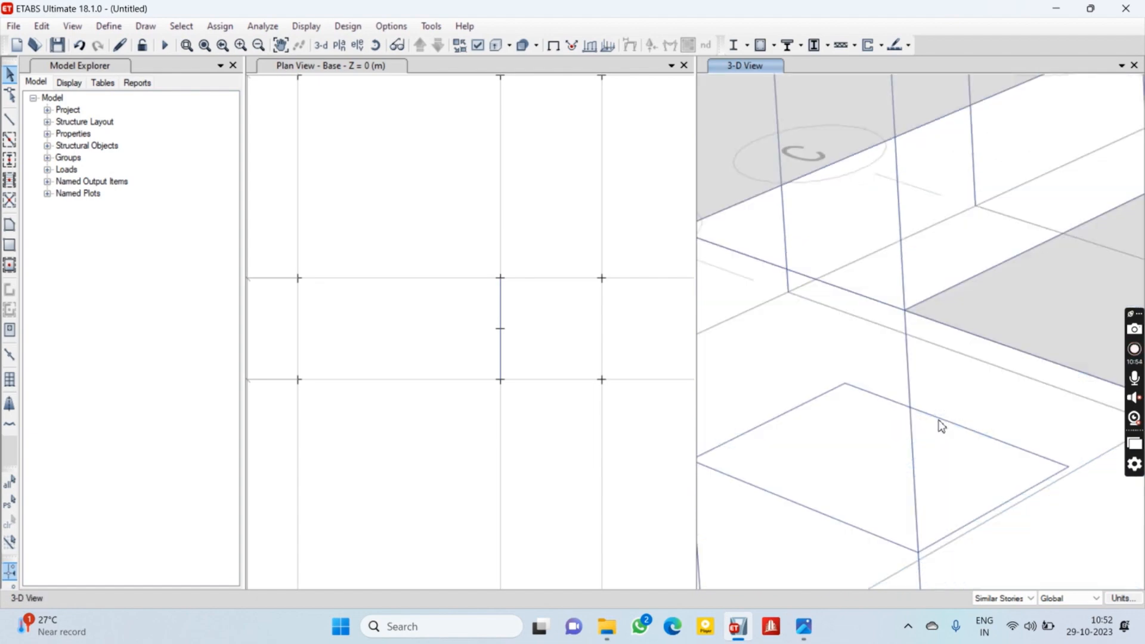
Draw a Slab250 stair flight in the 3-D view from the base joints on grid B, midpoint to grid 2, up to the matching half of the first landing edge
scroll(941, 424, "down", 3)
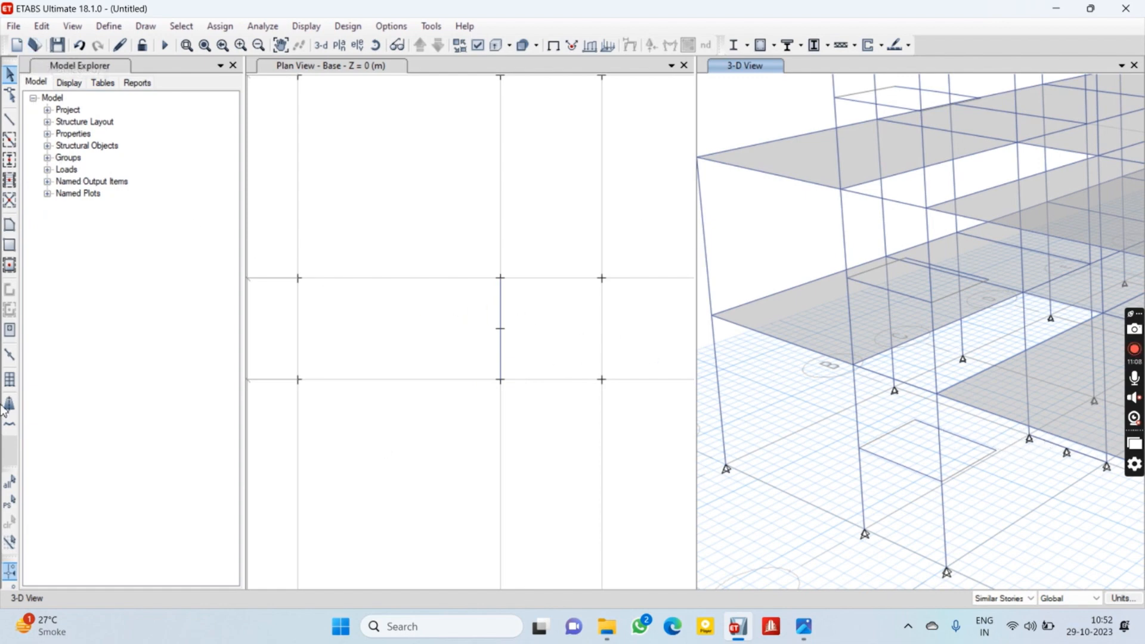
left_click(9, 224)
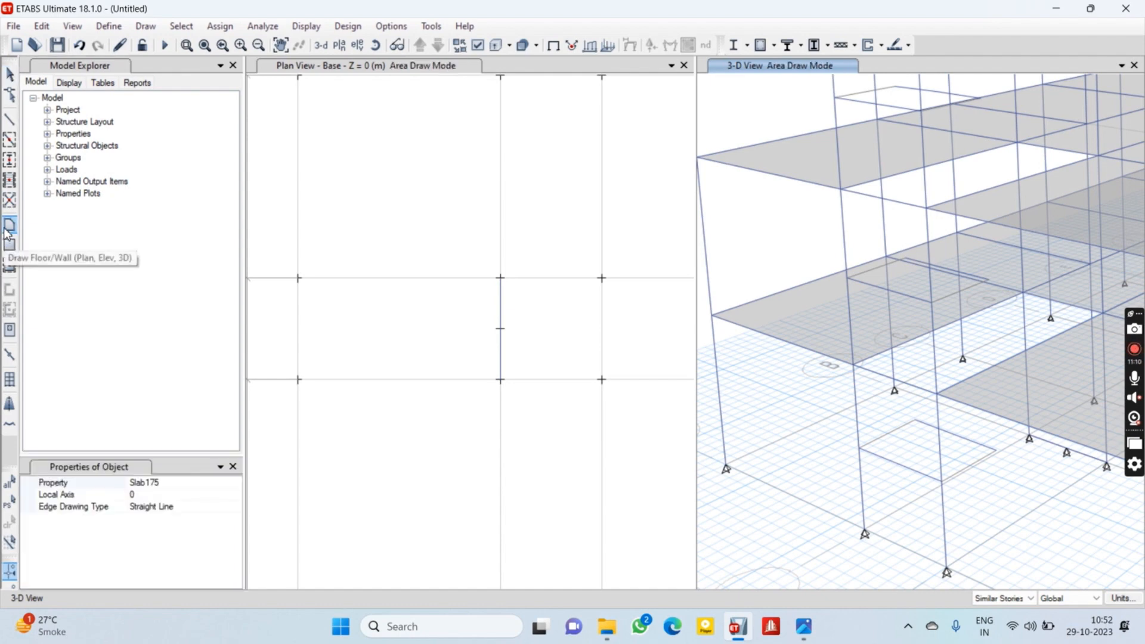
left_click(236, 483)
left_click(235, 482)
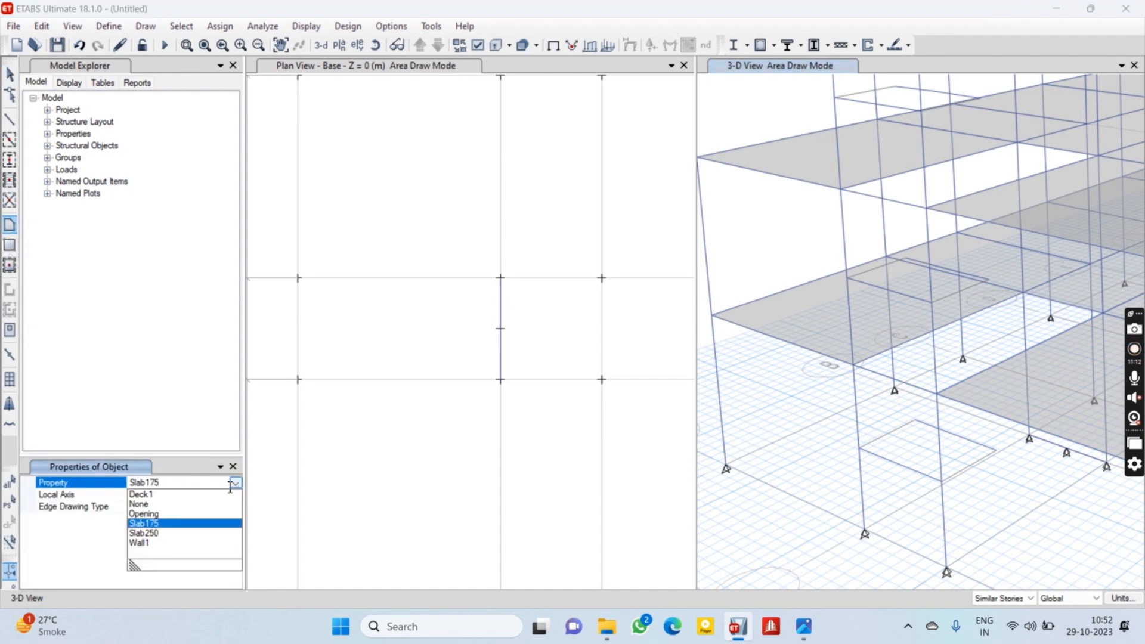
left_click(160, 532)
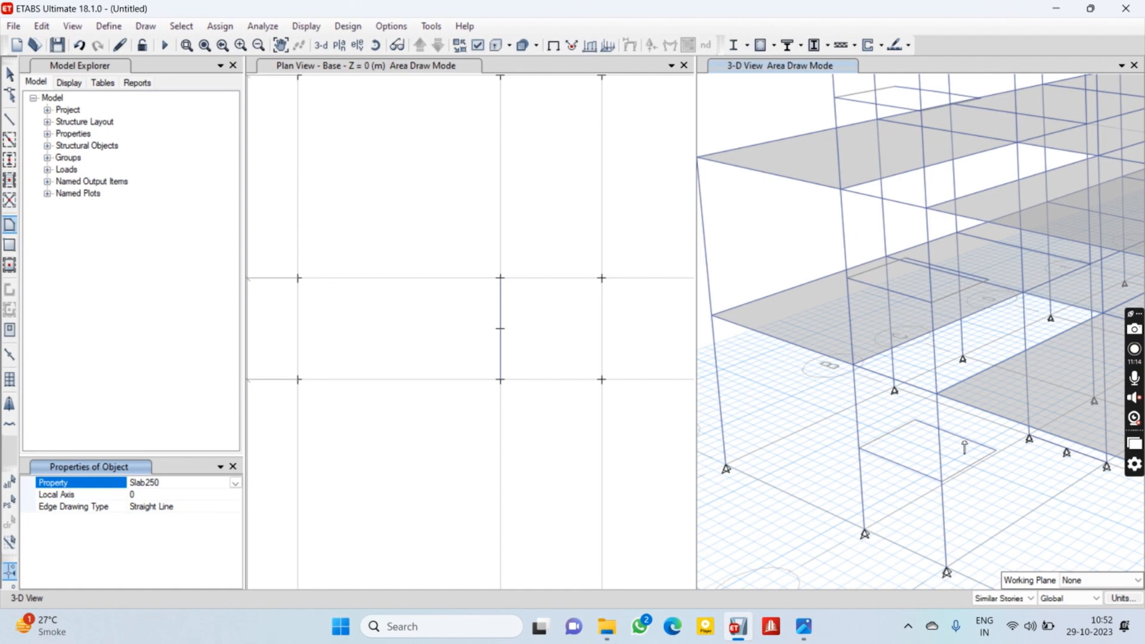
left_click(1067, 453)
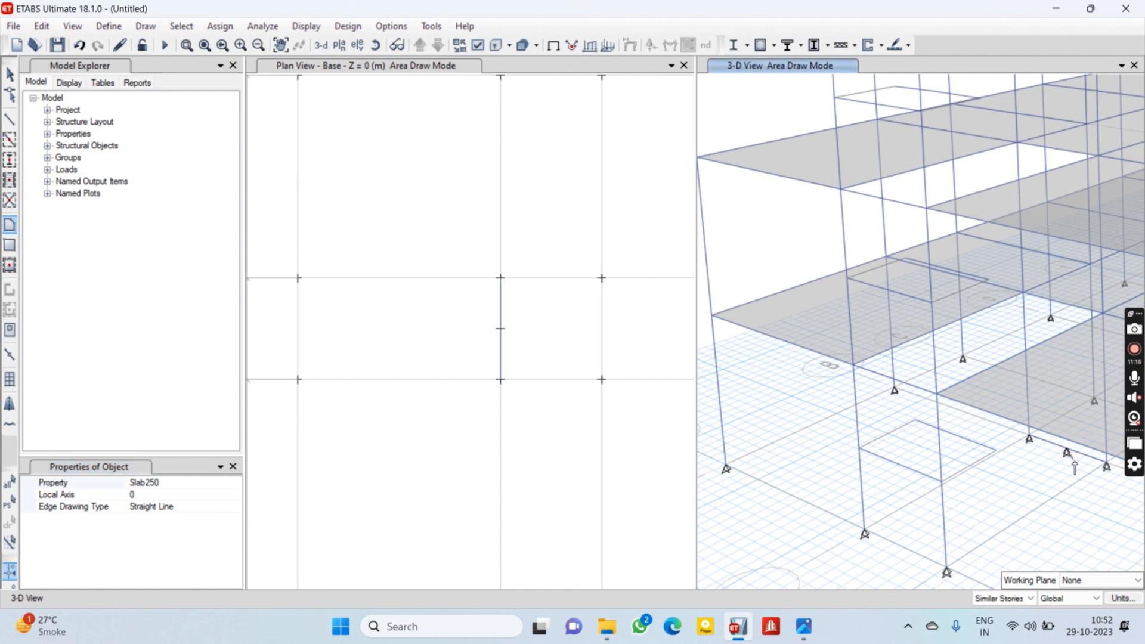
left_click(1106, 465)
left_click(955, 436)
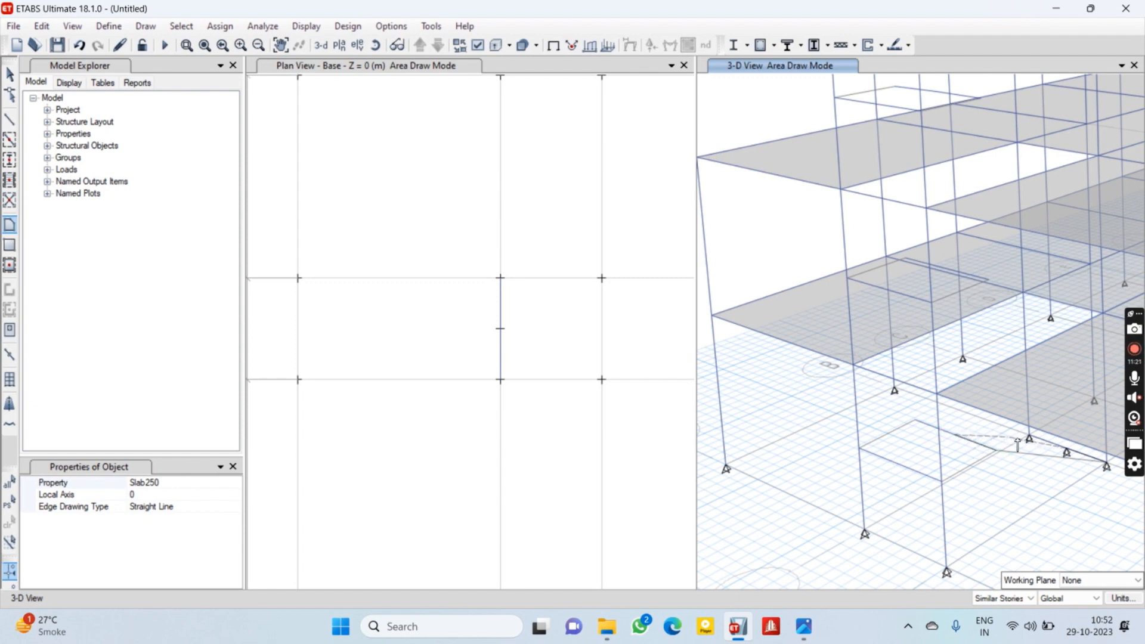
left_click(1066, 450)
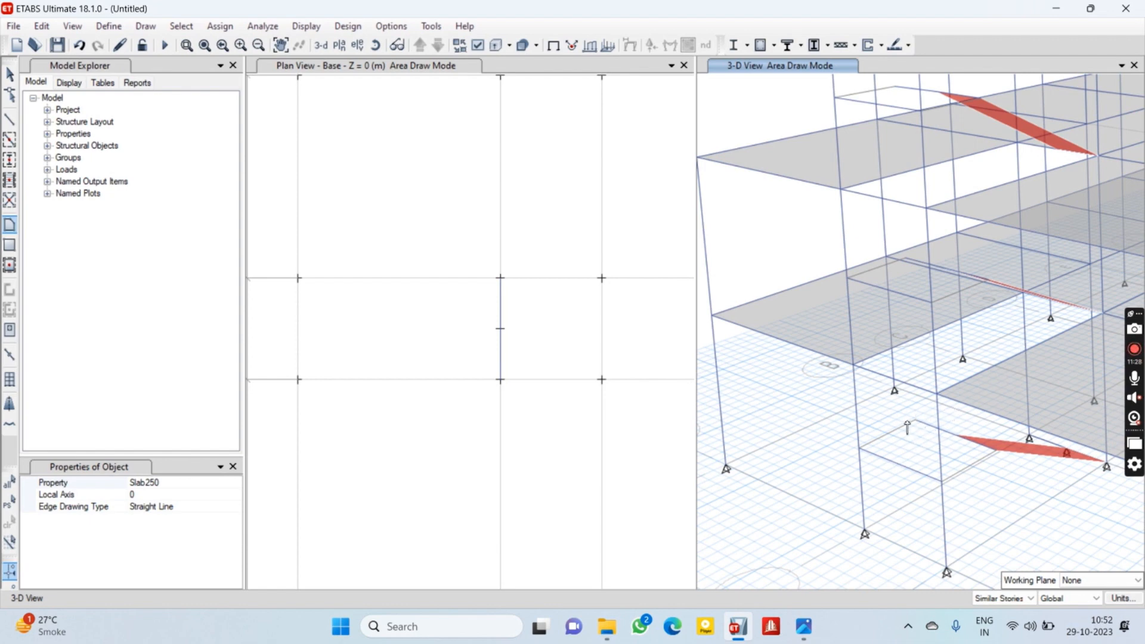
Draw a second Slab250 flight from the other half of the landing edge up to the grid B floor beam between its midpoint and grid 3
left_click(915, 421)
left_click(958, 436)
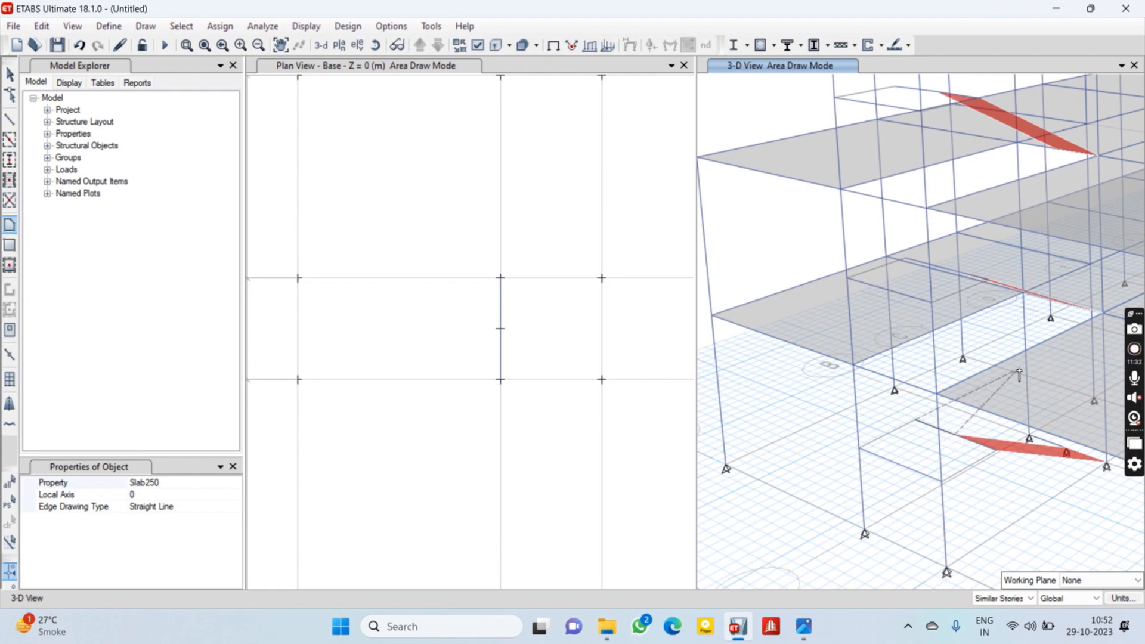
middle_click_drag(1068, 358, 1020, 434)
scroll(1014, 430, "up", 5)
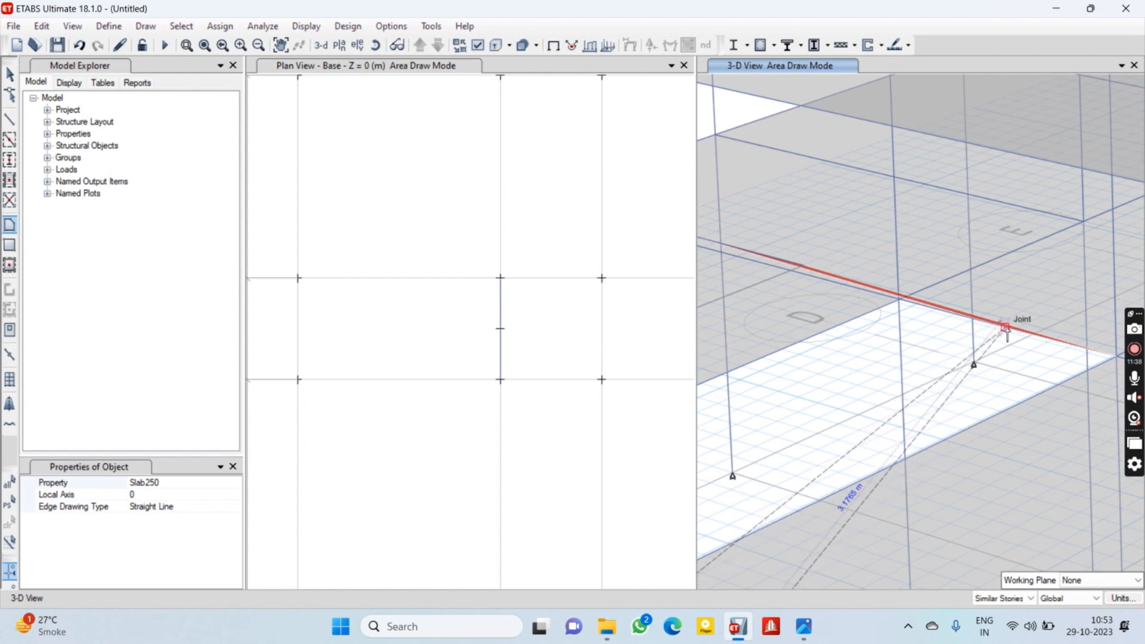
left_click(1006, 328)
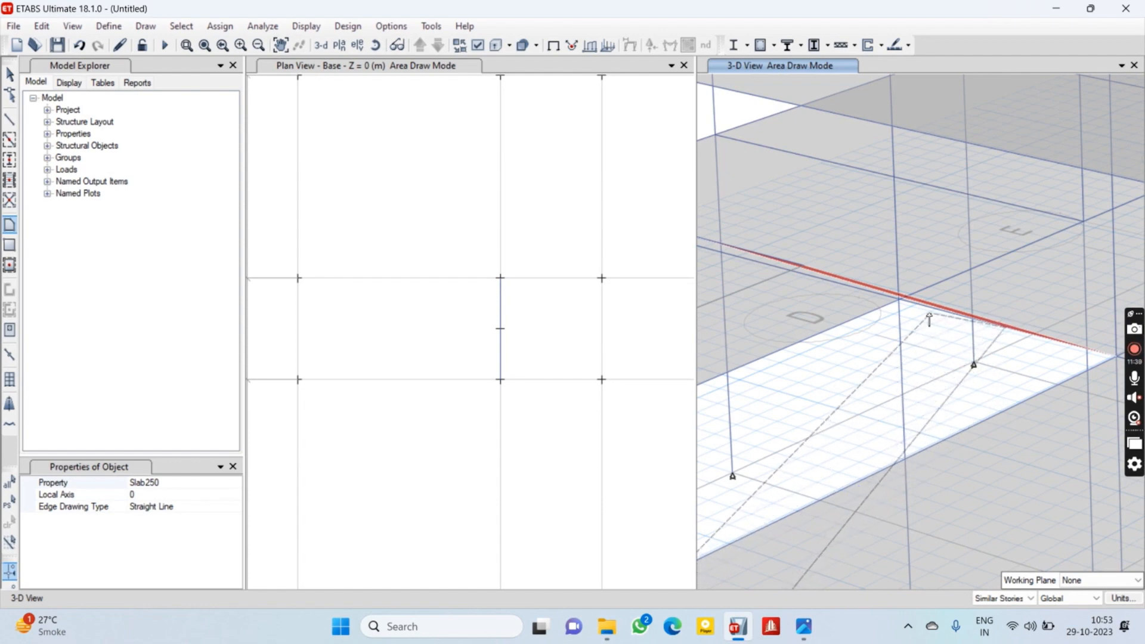
left_click(894, 308)
middle_click_drag(854, 440, 1060, 324)
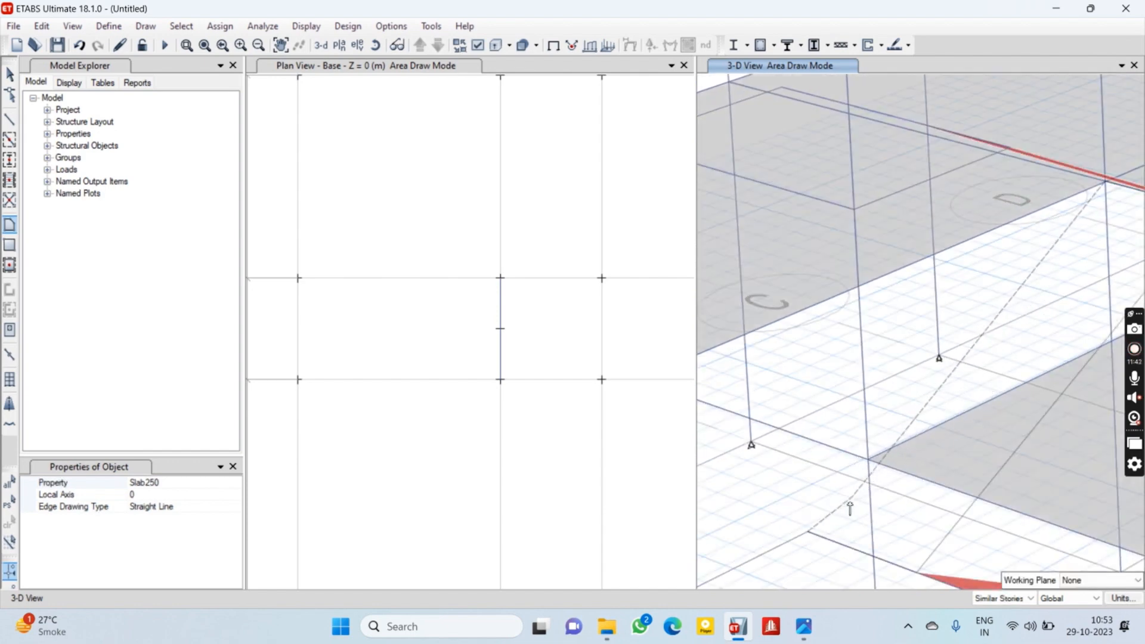
left_click(808, 531)
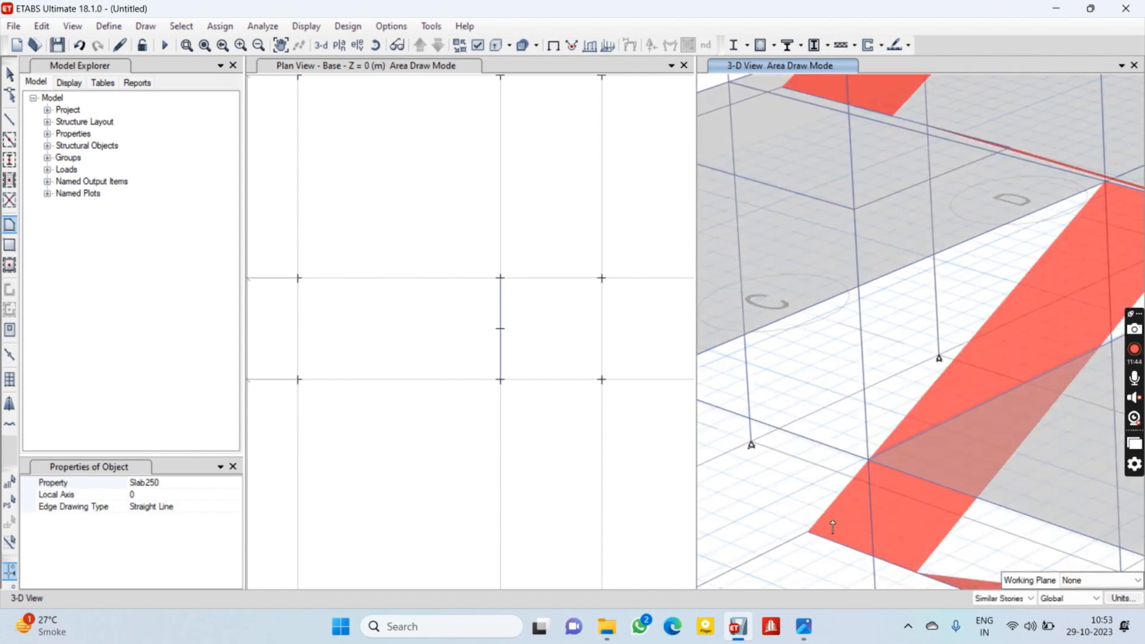
Examine the stair flights across all storeys in the 3-D view and leave area drawing
scroll(989, 442, "down", 3)
middle_click_drag(987, 403, 838, 541)
scroll(889, 453, "down", 3)
scroll(878, 377, "up", 4)
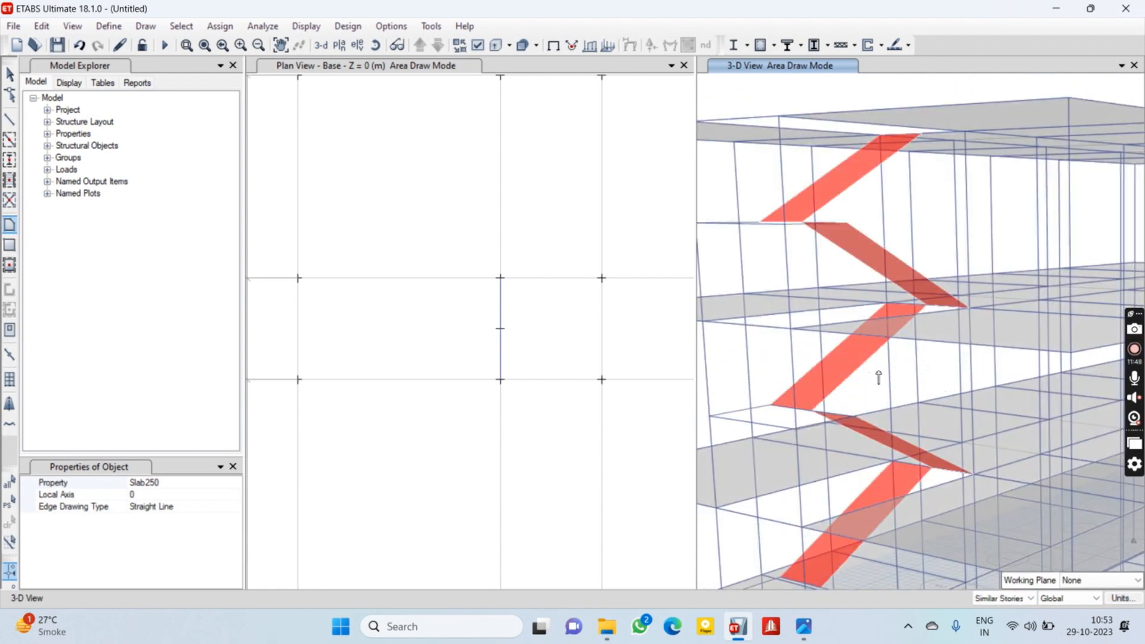
middle_click_drag(928, 425, 941, 306)
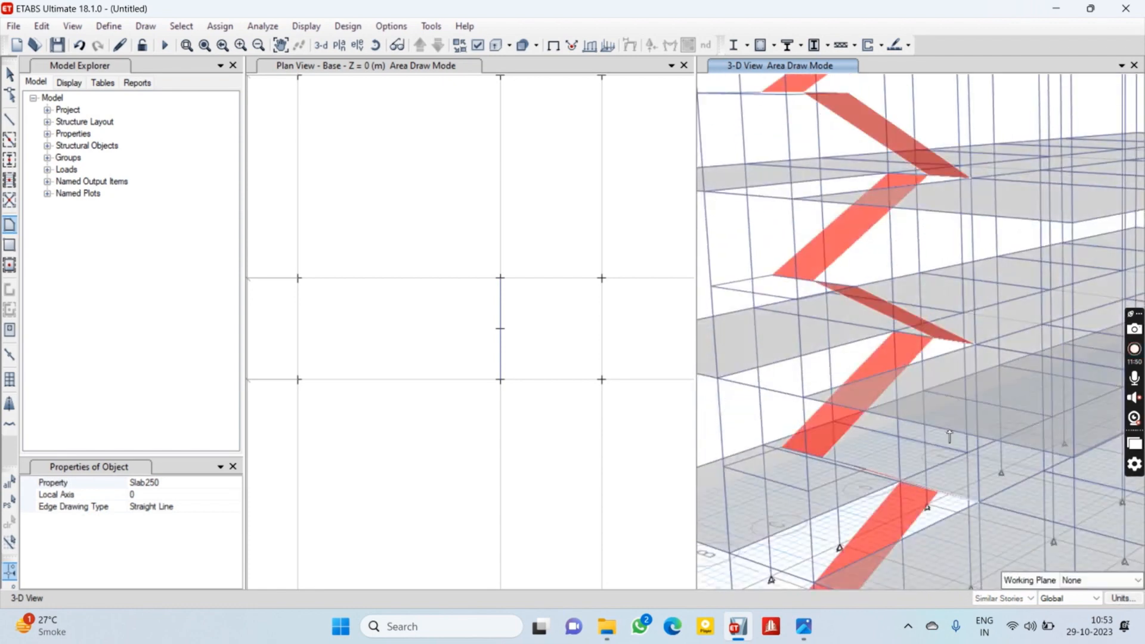
middle_click_drag(949, 447, 951, 350)
key("Escape")
scroll(926, 459, "down", 3)
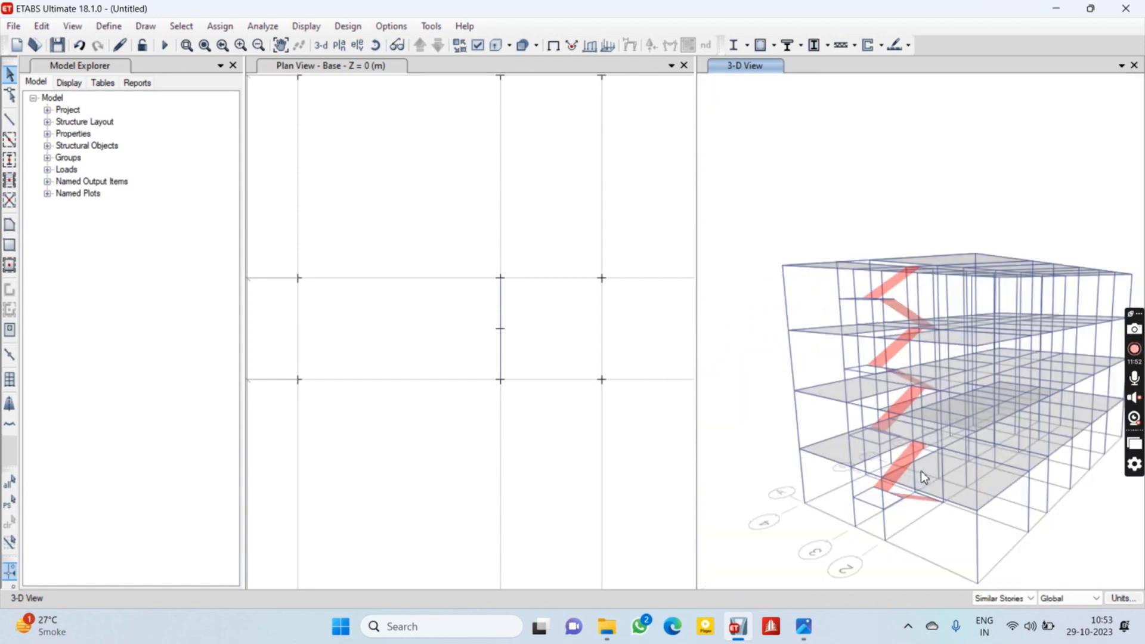
Delete the two Base-level beam segments on grid B between grids 2 and 3
scroll(930, 511, "up", 5)
scroll(983, 476, "up", 2)
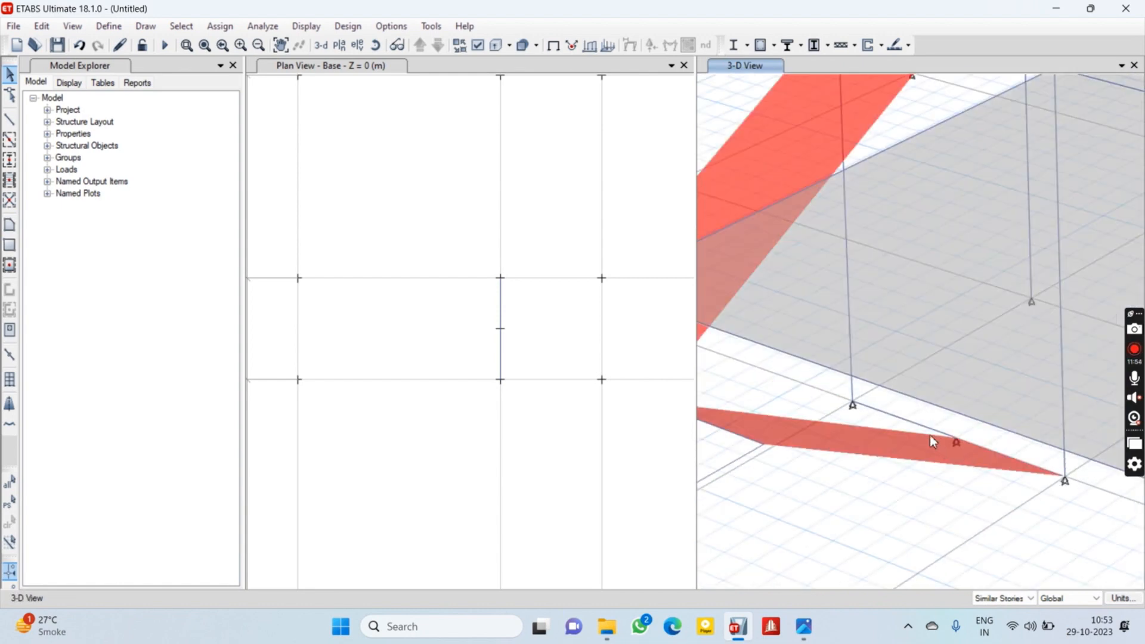
left_click(925, 432)
left_click(990, 453)
key("Escape")
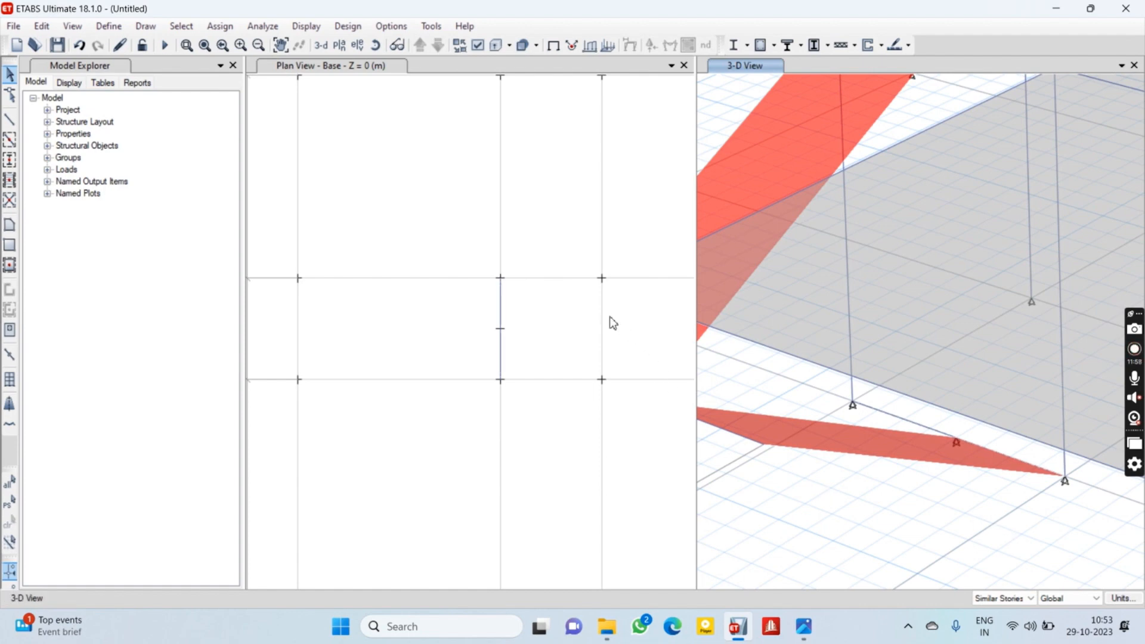
left_click(514, 233)
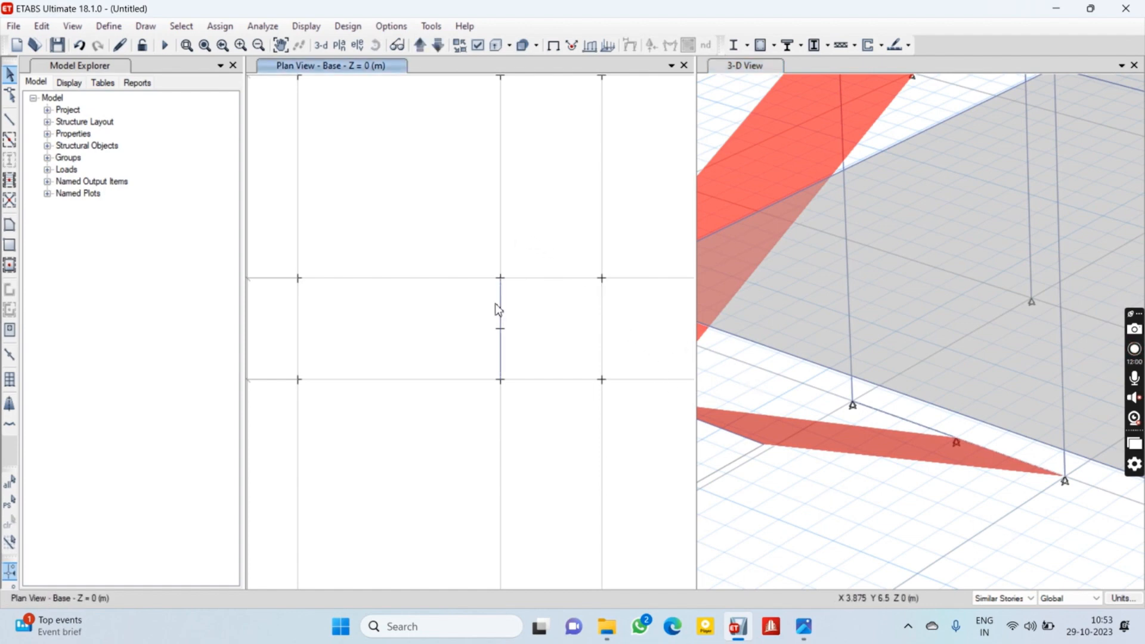
left_click(501, 322)
left_click(501, 361)
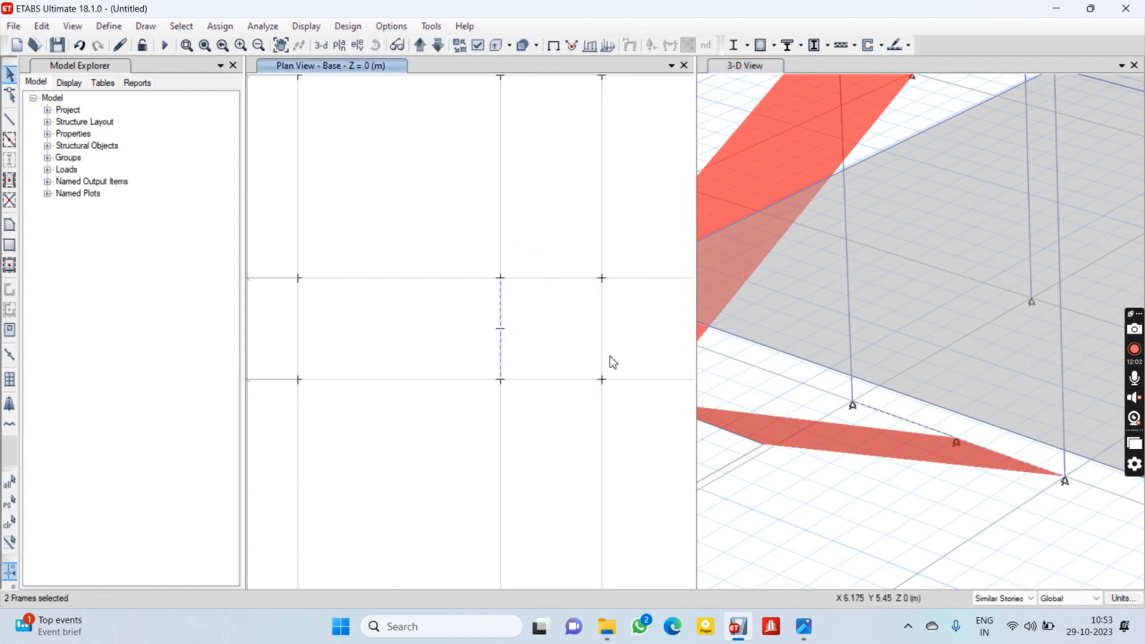
key("Delete")
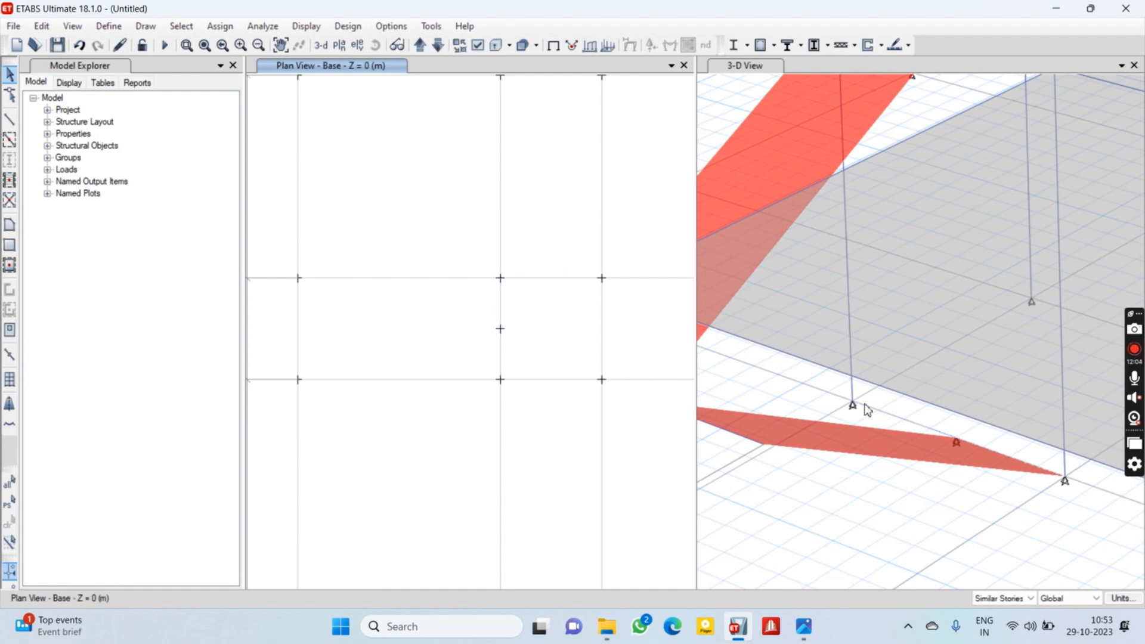
Turn on the Extrude Frames and Extrude Shells view options for the 3-D view
scroll(929, 473, "down", 6)
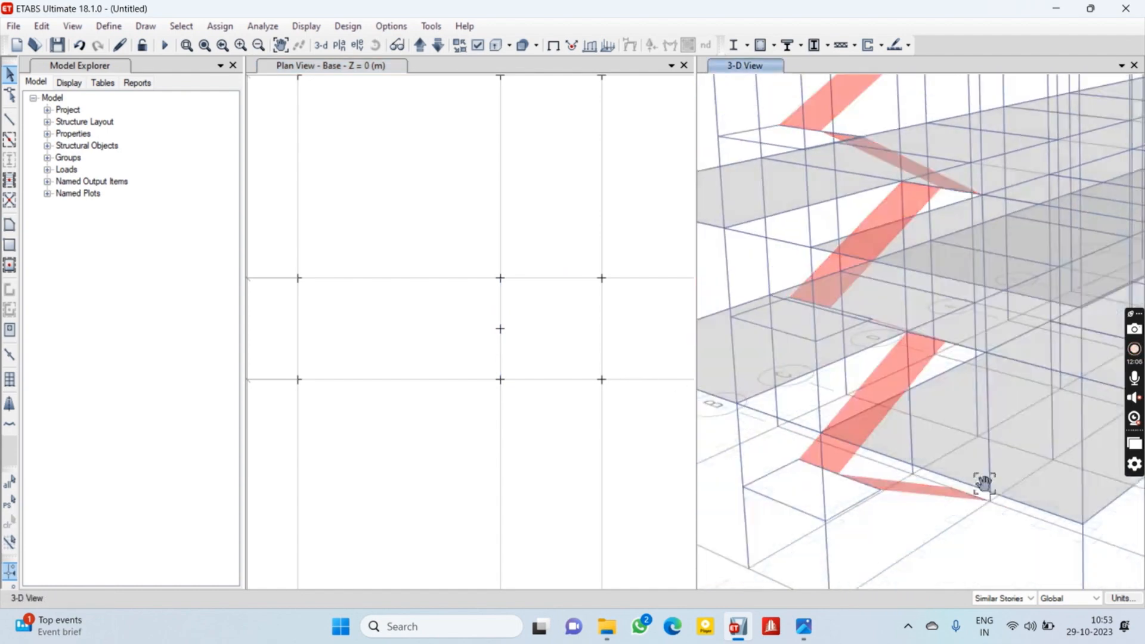
scroll(906, 502, "down", 5)
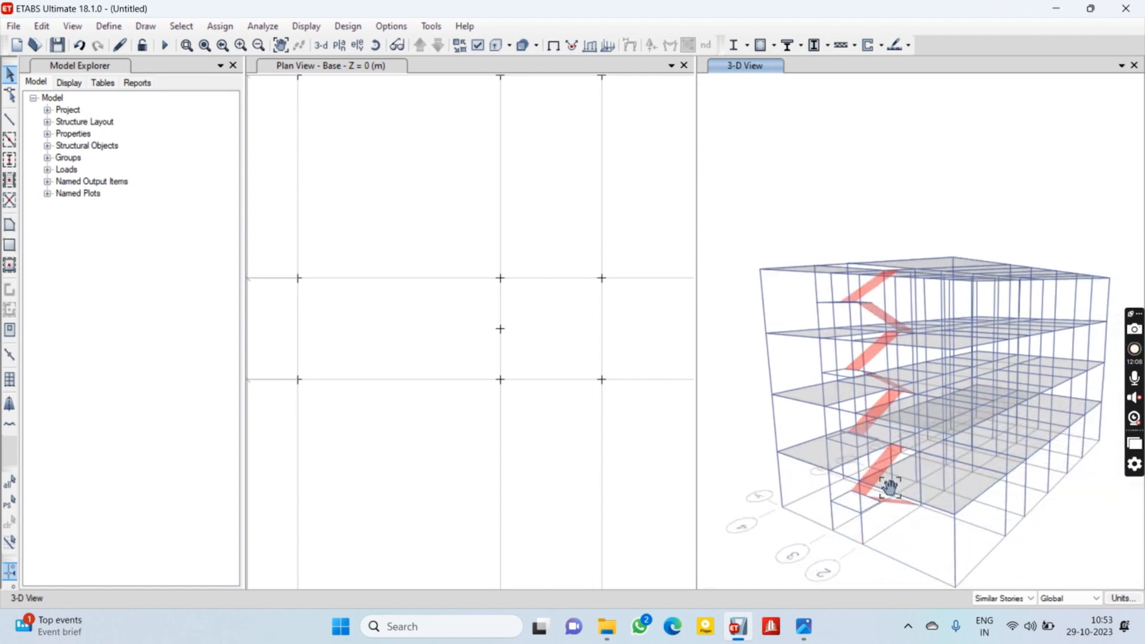
scroll(940, 365, "up", 5)
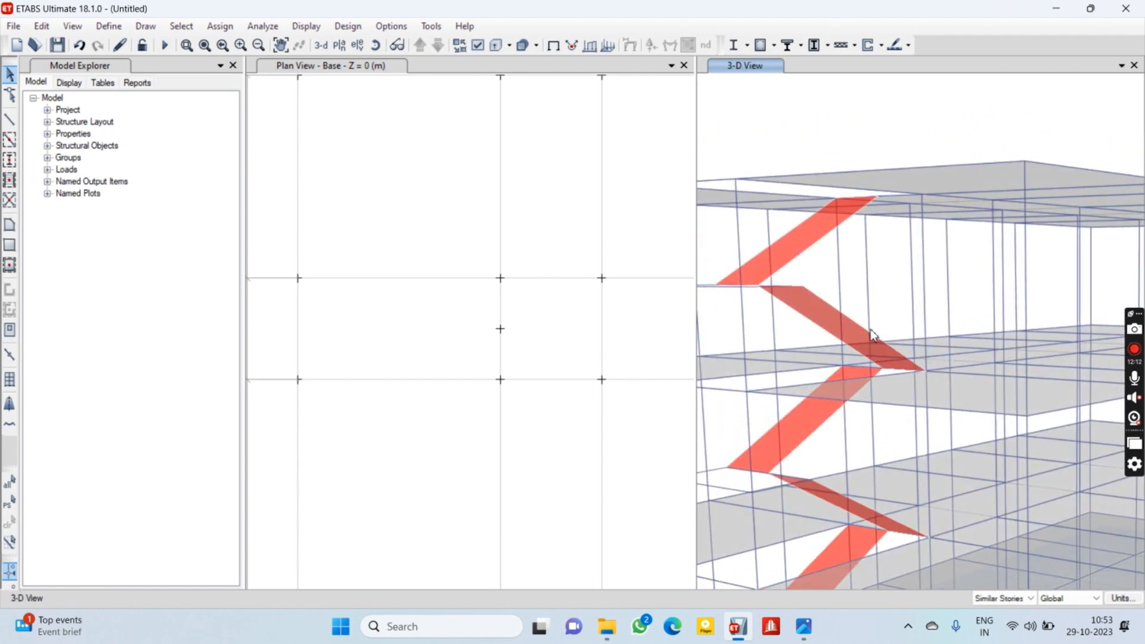
scroll(872, 338, "down", 4)
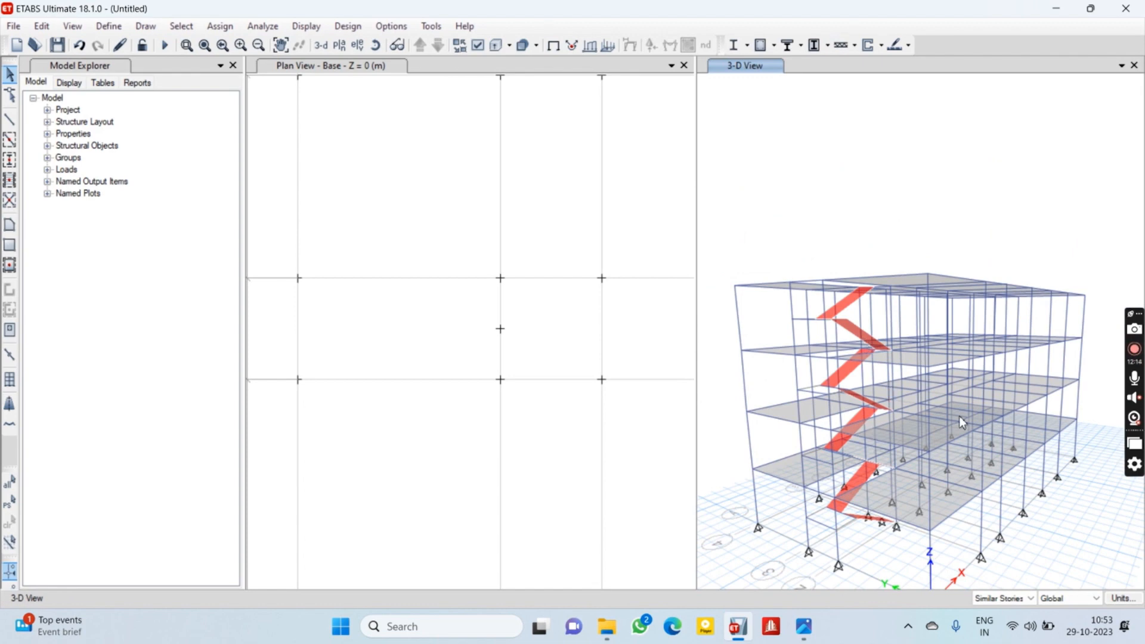
middle_click_drag(825, 312, 810, 261)
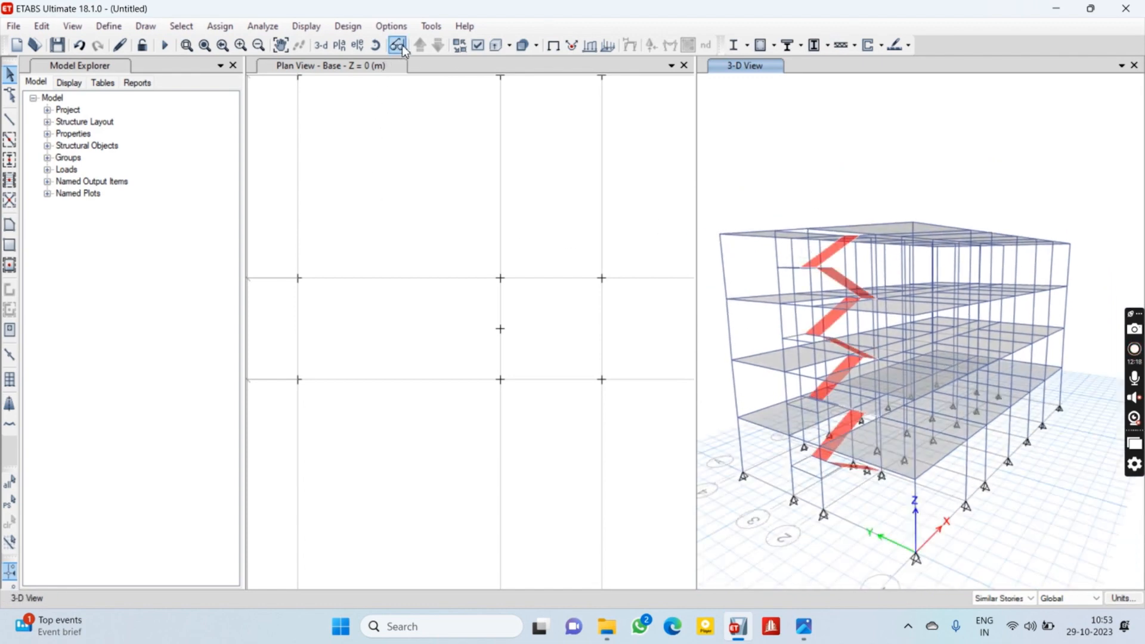
left_click(478, 46)
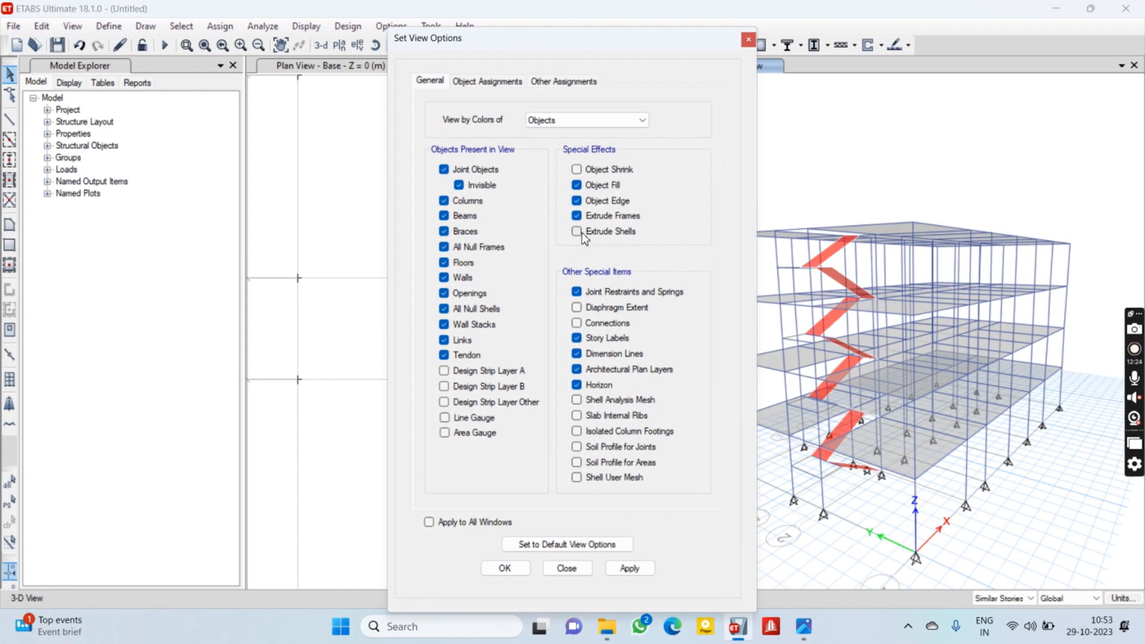
left_click(629, 568)
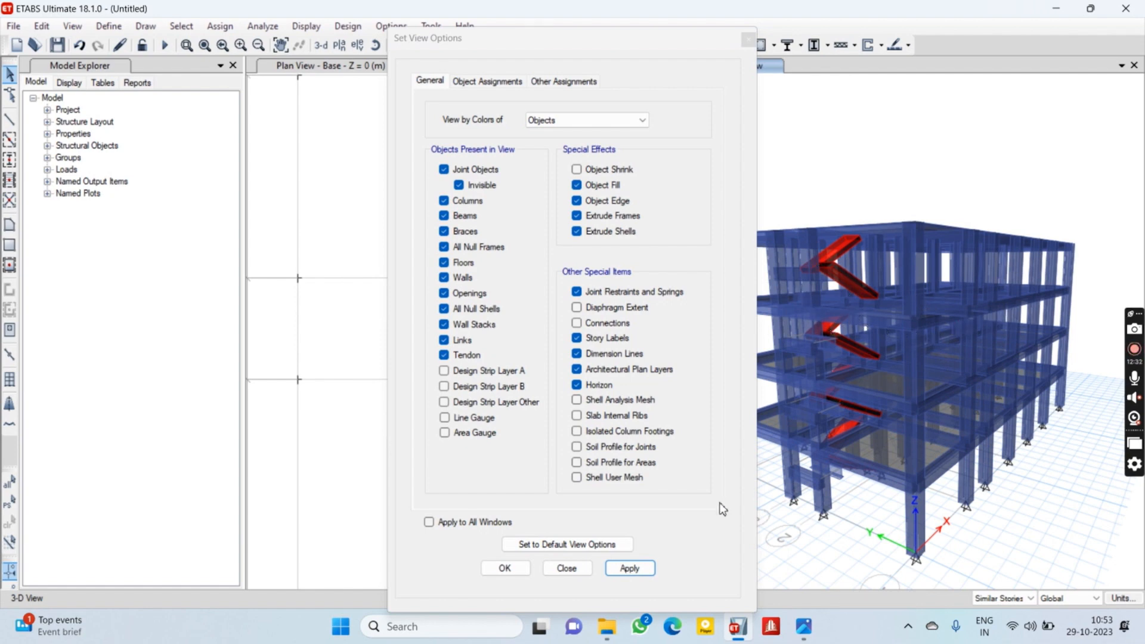
left_click(513, 572)
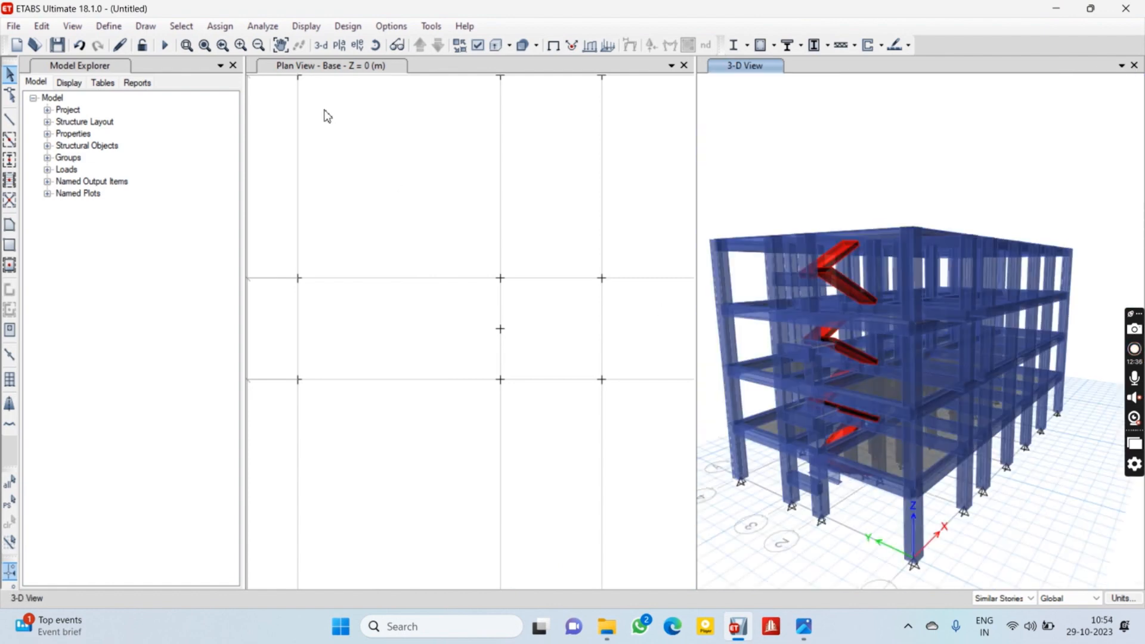
Inspect the stair flights in the extruded building from the long side and turn off the extruded display
left_click_drag(766, 308, 829, 322)
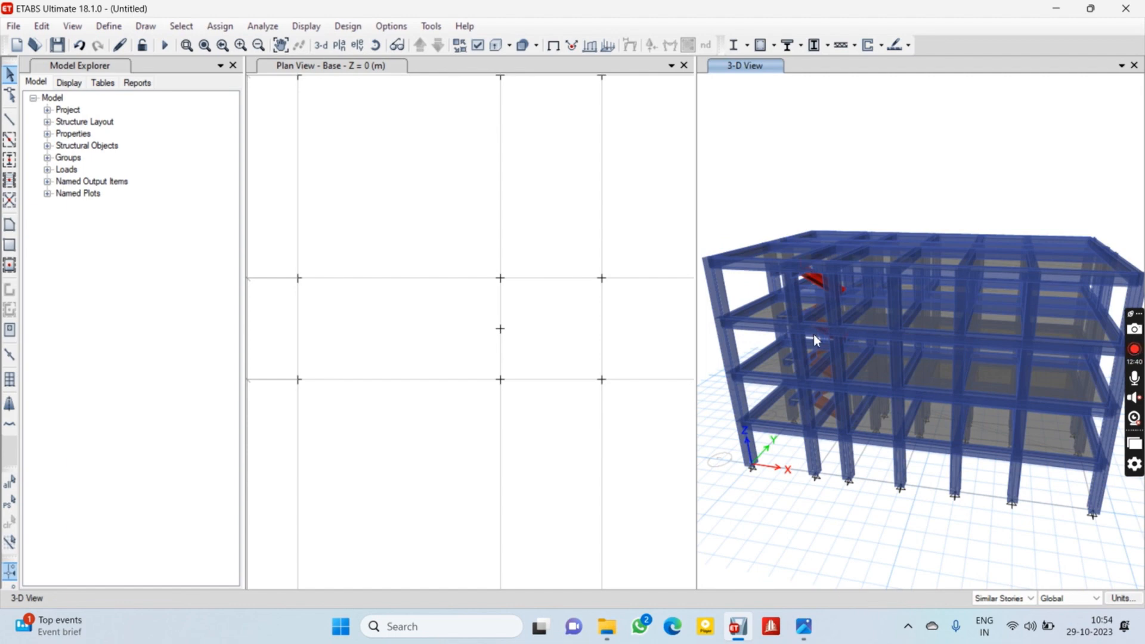
left_click(375, 45)
mouse_move(760, 291)
left_mouse_down()
mouse_move(797, 265)
mouse_move(701, 230)
mouse_move(728, 256)
mouse_move(708, 238)
mouse_move(657, 243)
mouse_move(658, 267)
mouse_move(701, 284)
mouse_move(740, 273)
left_mouse_up()
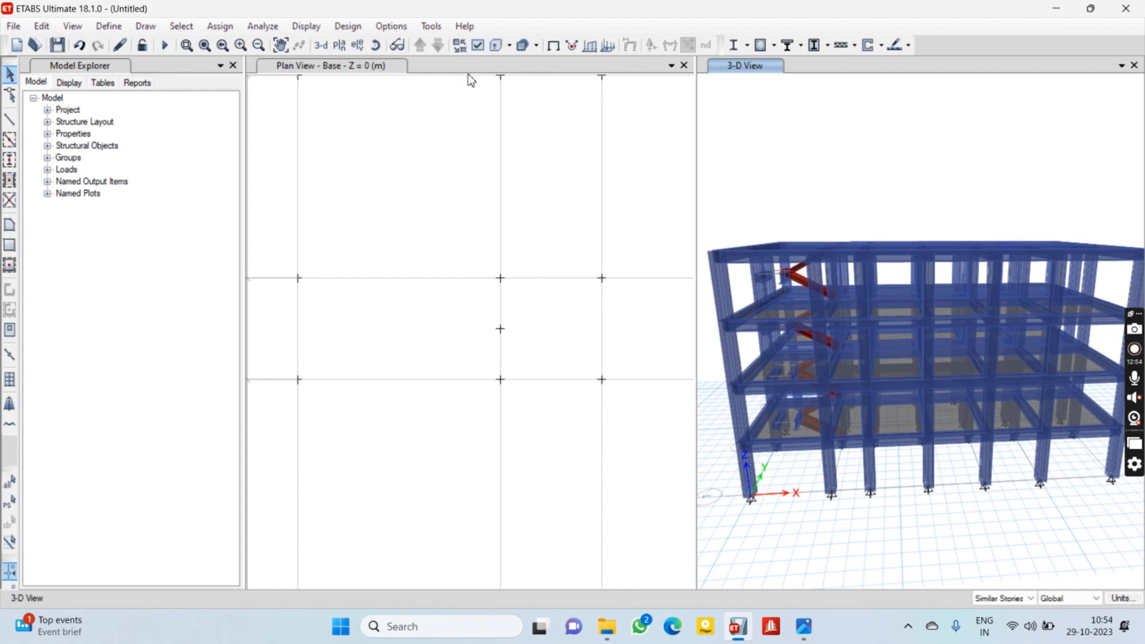
left_click(496, 48)
Examine the stair landings and flights storey by storey in the 3-D view
scroll(896, 365, "down", 3)
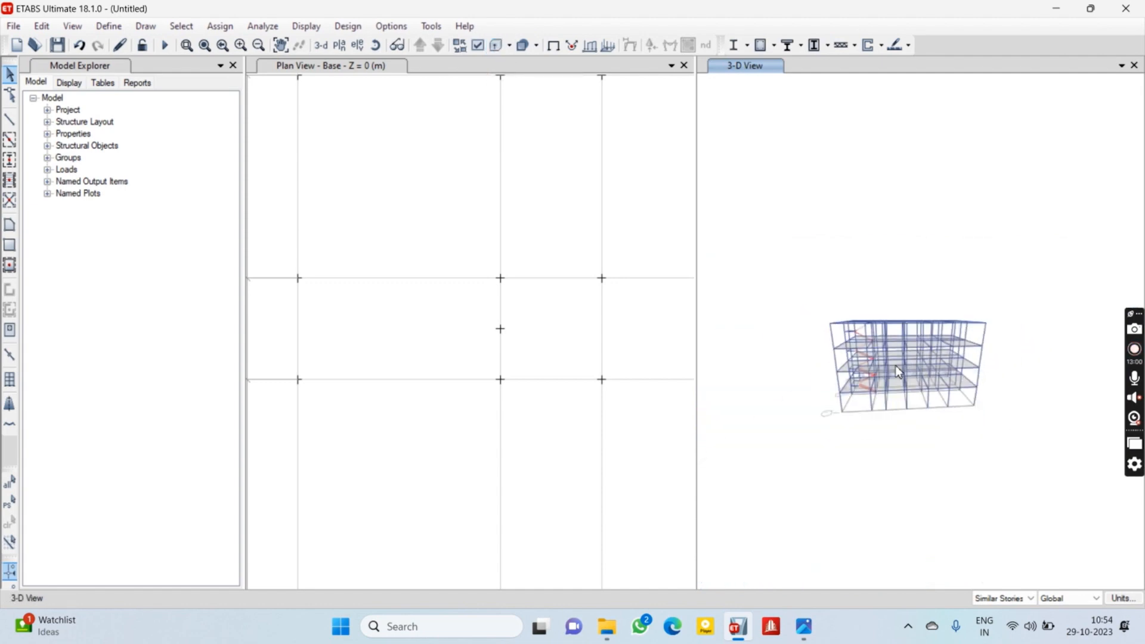
scroll(904, 400, "up", 4)
scroll(875, 378, "up", 2)
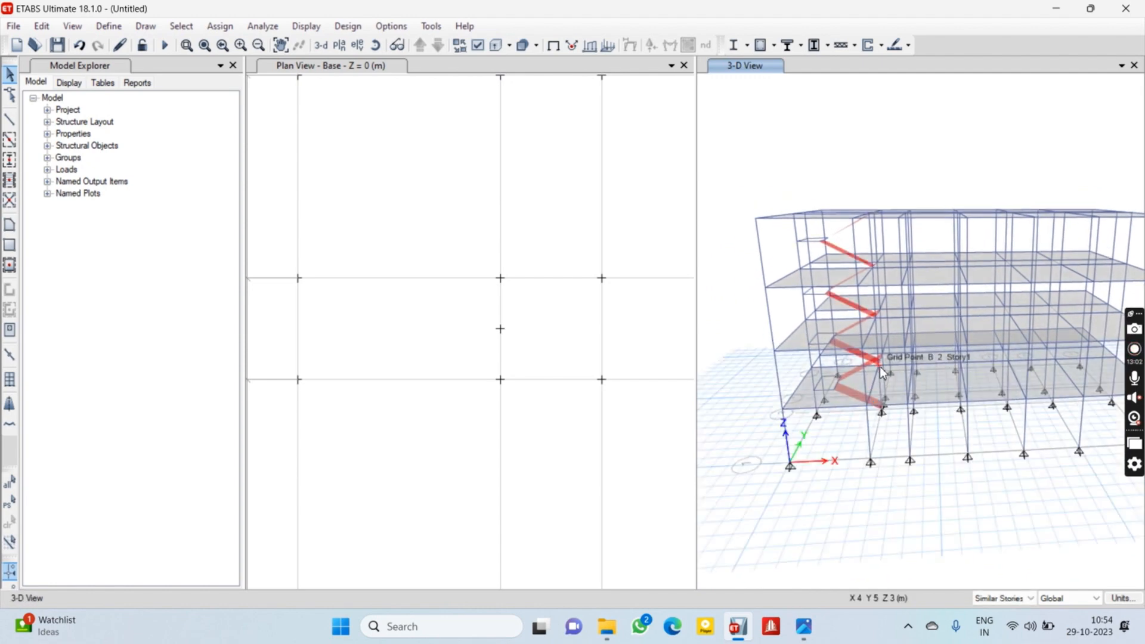
scroll(923, 345, "up", 5)
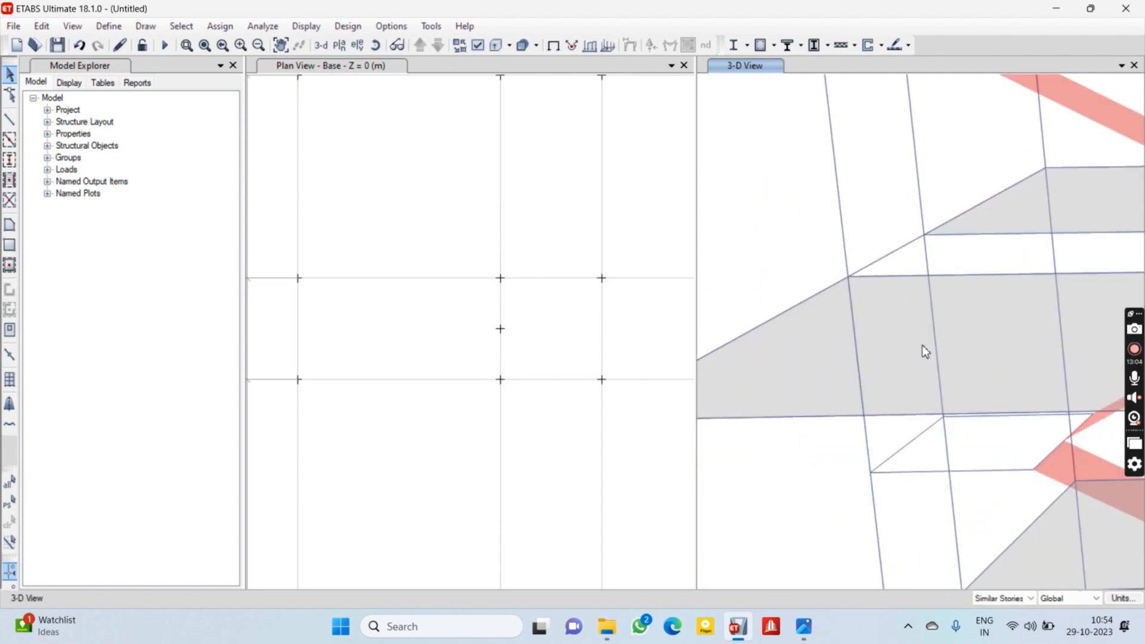
scroll(942, 333, "down", 4)
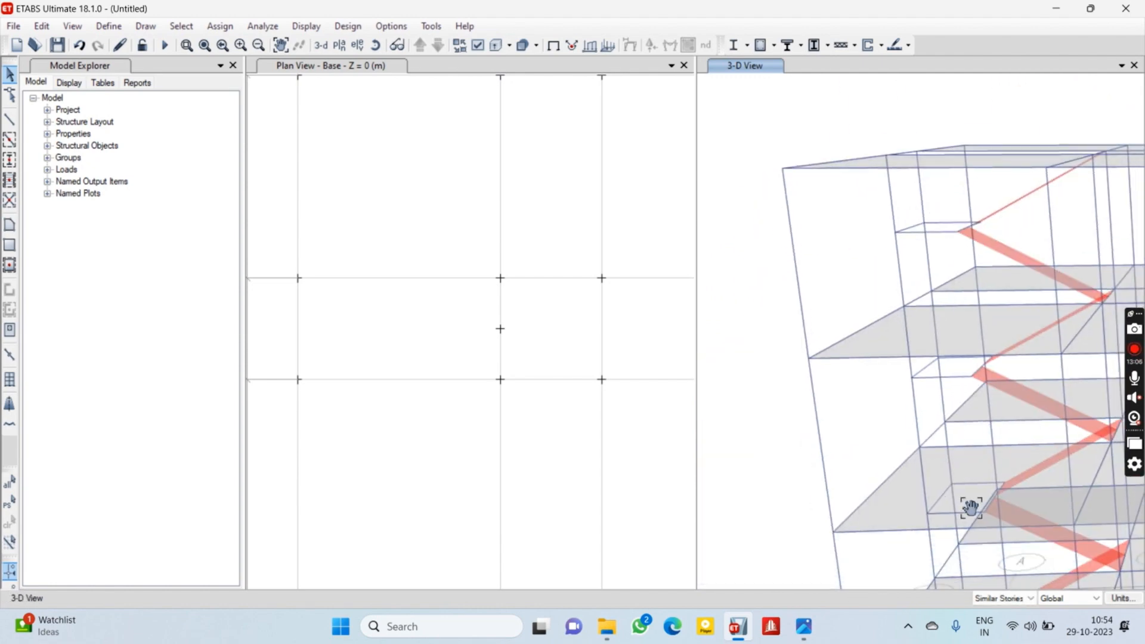
scroll(969, 498, "up", 3)
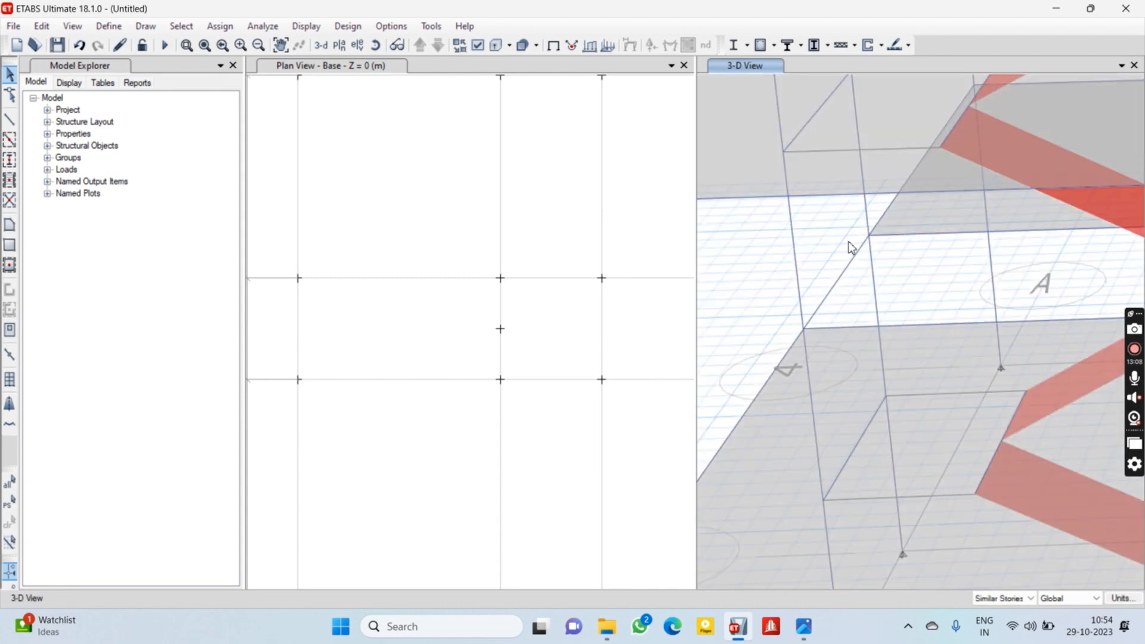
scroll(852, 248, "up", 3)
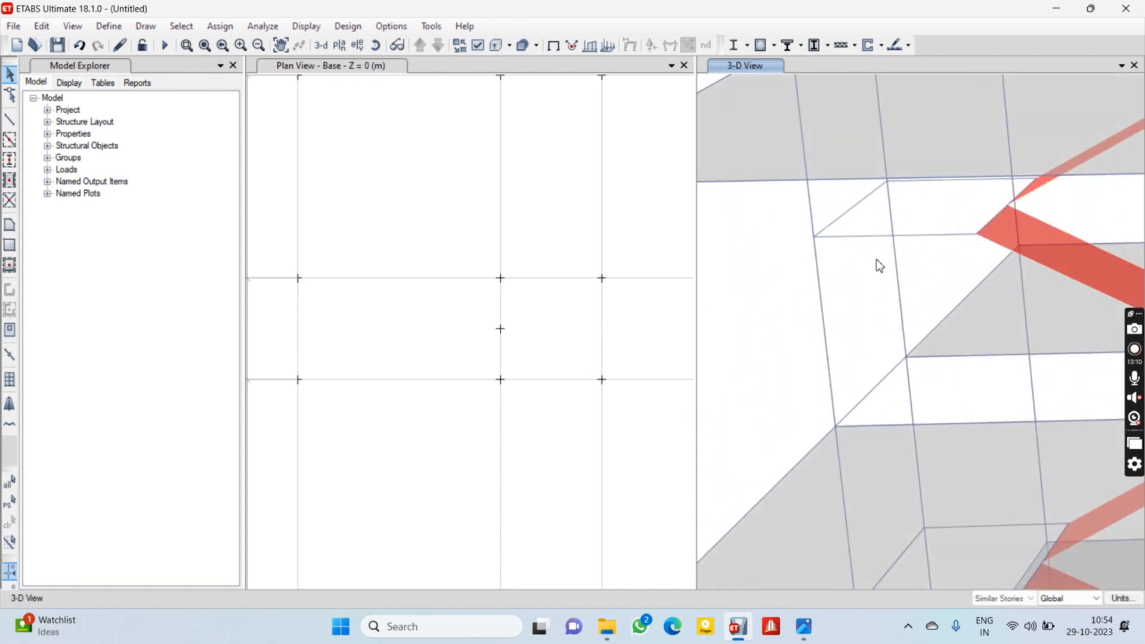
scroll(931, 332, "down", 4)
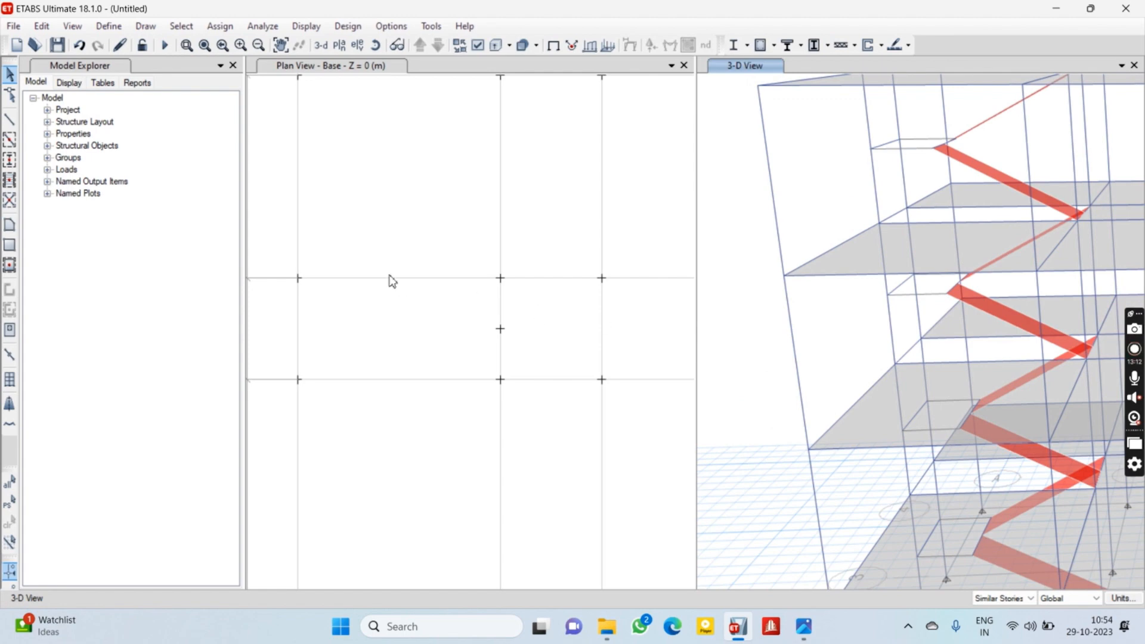
scroll(1034, 331, "down", 3)
Draw a straight-edged Slab250 floor through the four corner joints of the uppermost stair landing in the 3-D view, applied to similar stories
scroll(935, 411, "up", 4)
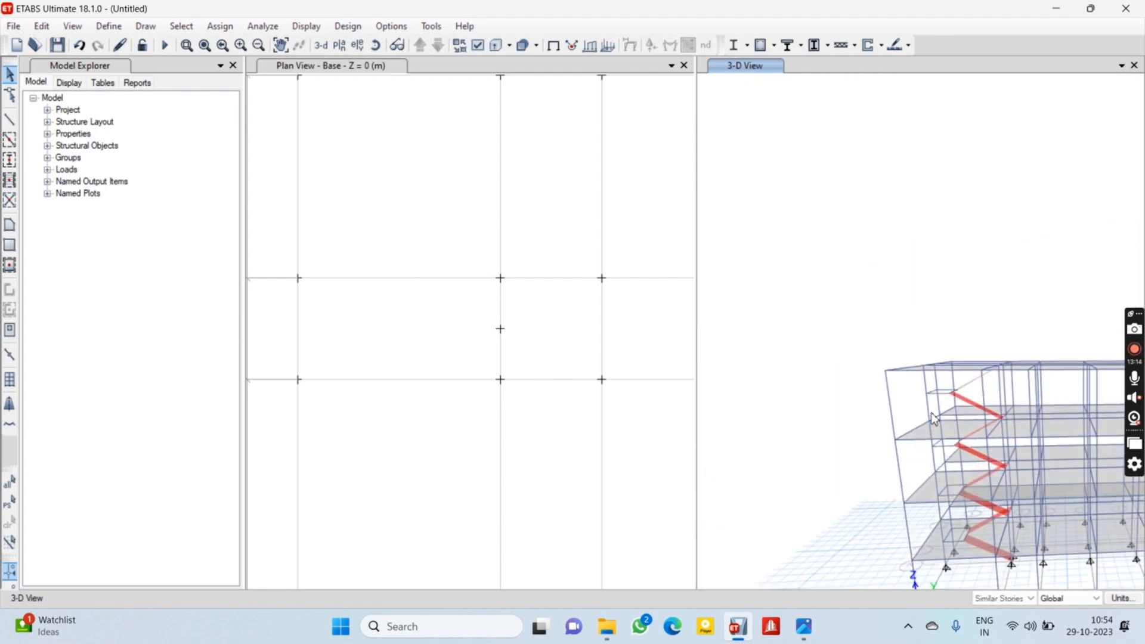
scroll(935, 418, "up", 2)
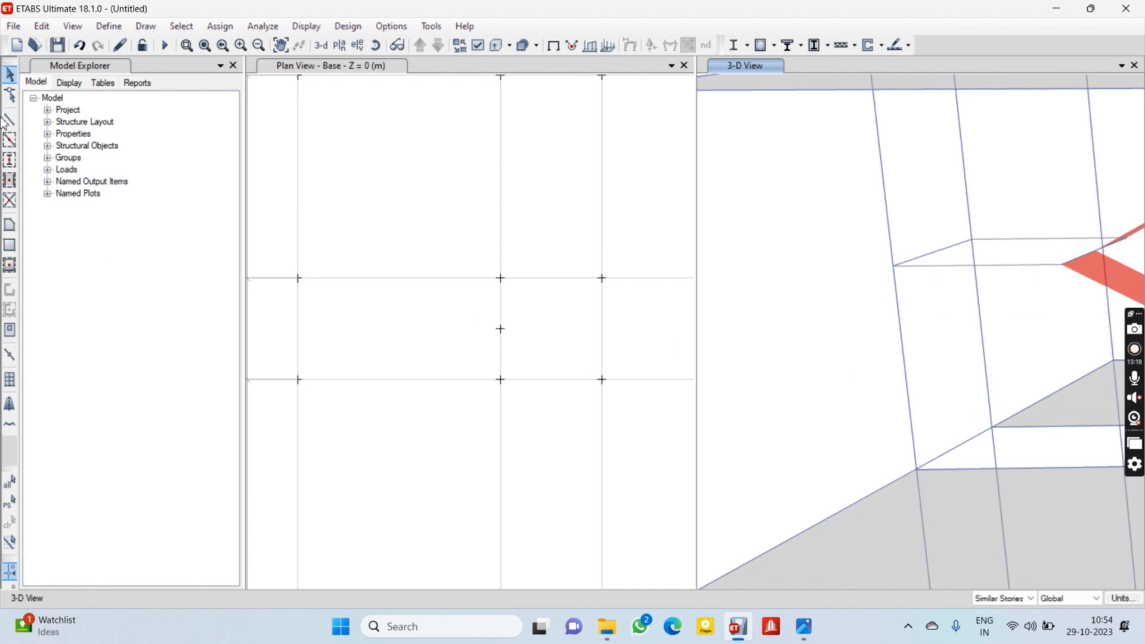
left_click(10, 247)
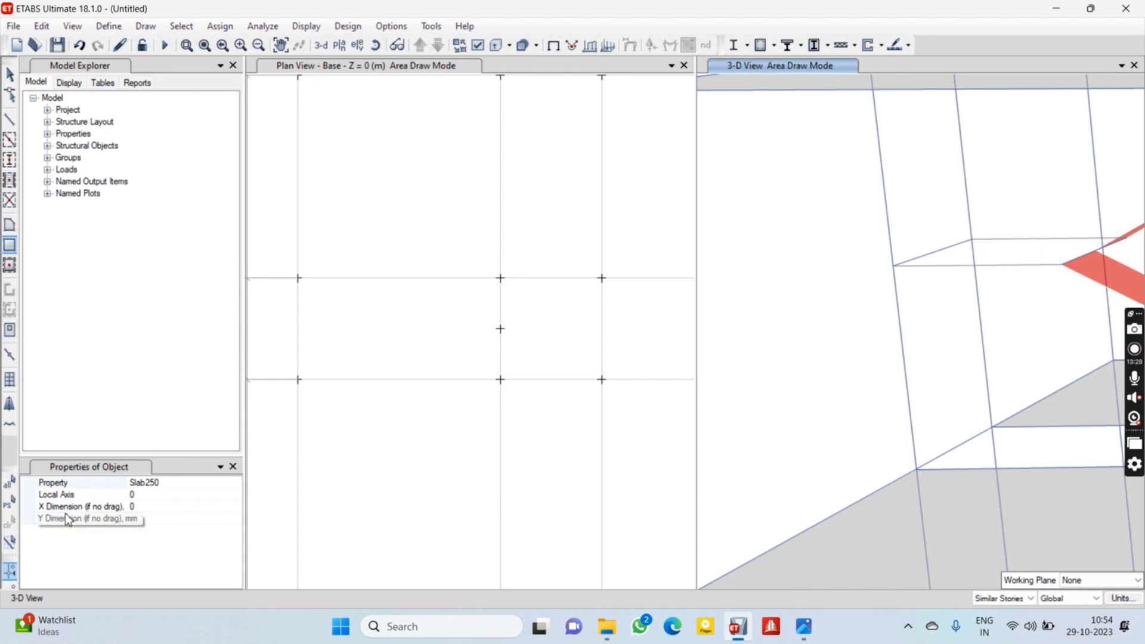
left_click(9, 225)
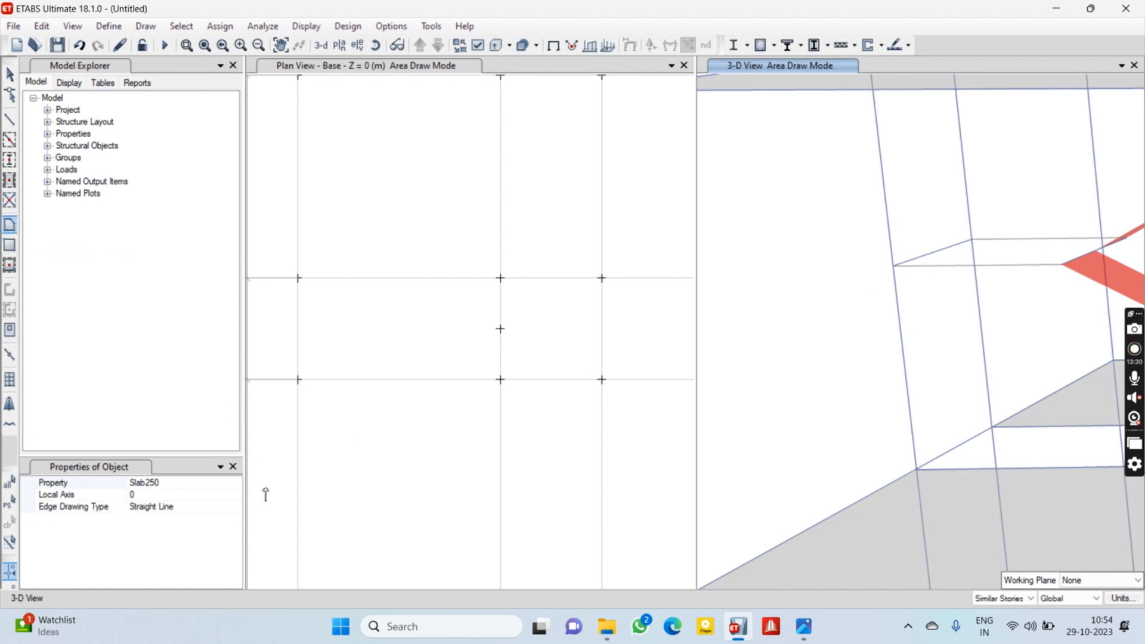
left_click(200, 484)
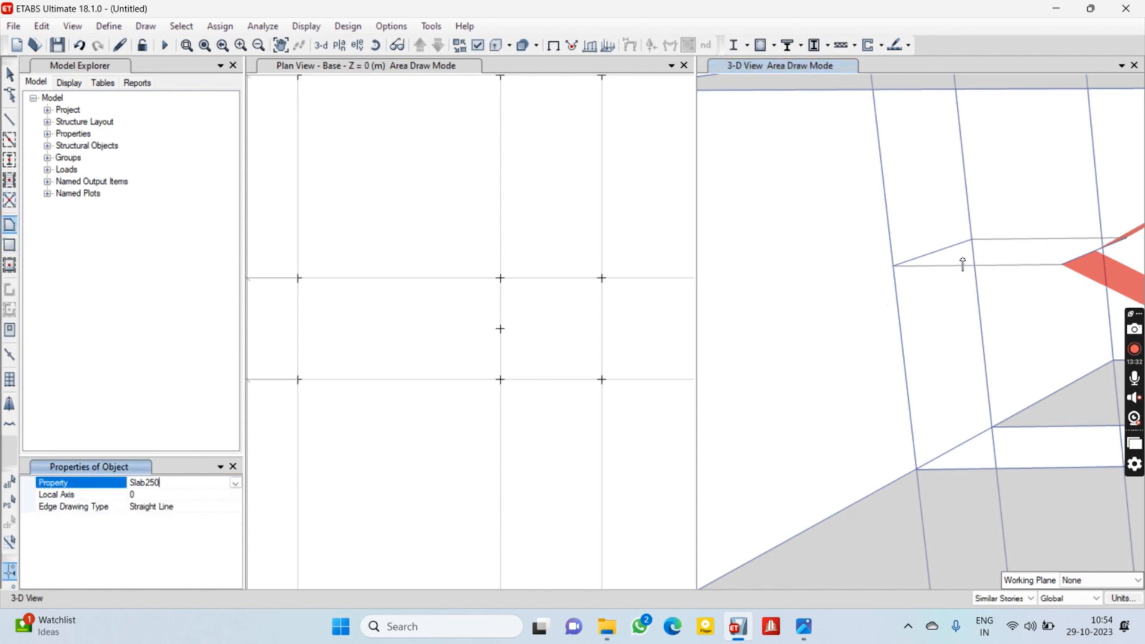
left_click(972, 239)
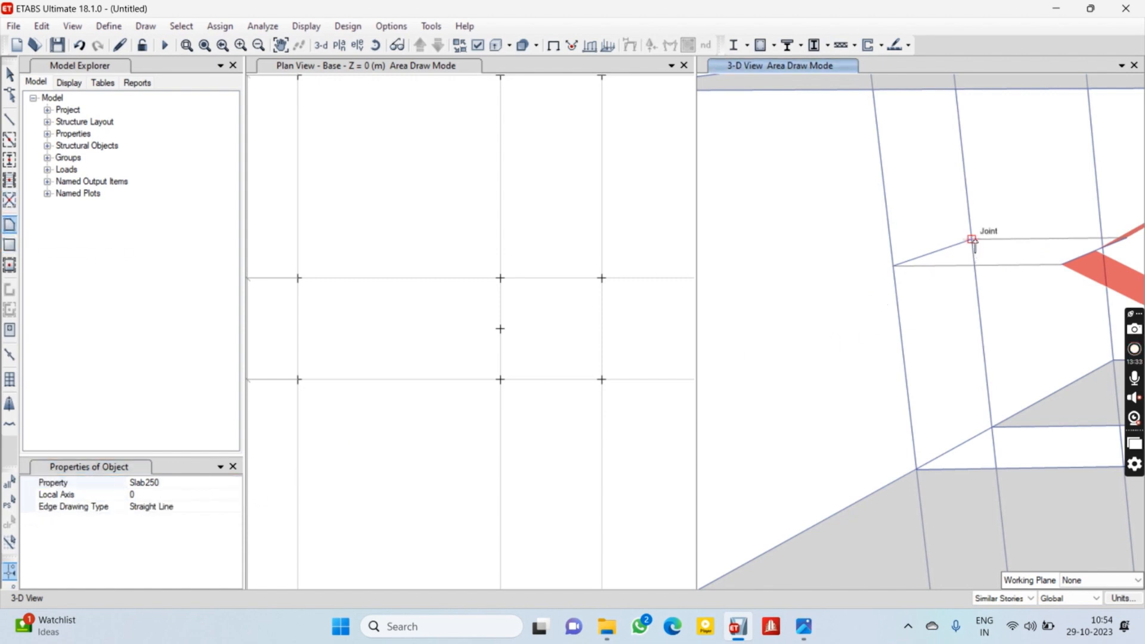
left_click(1127, 239)
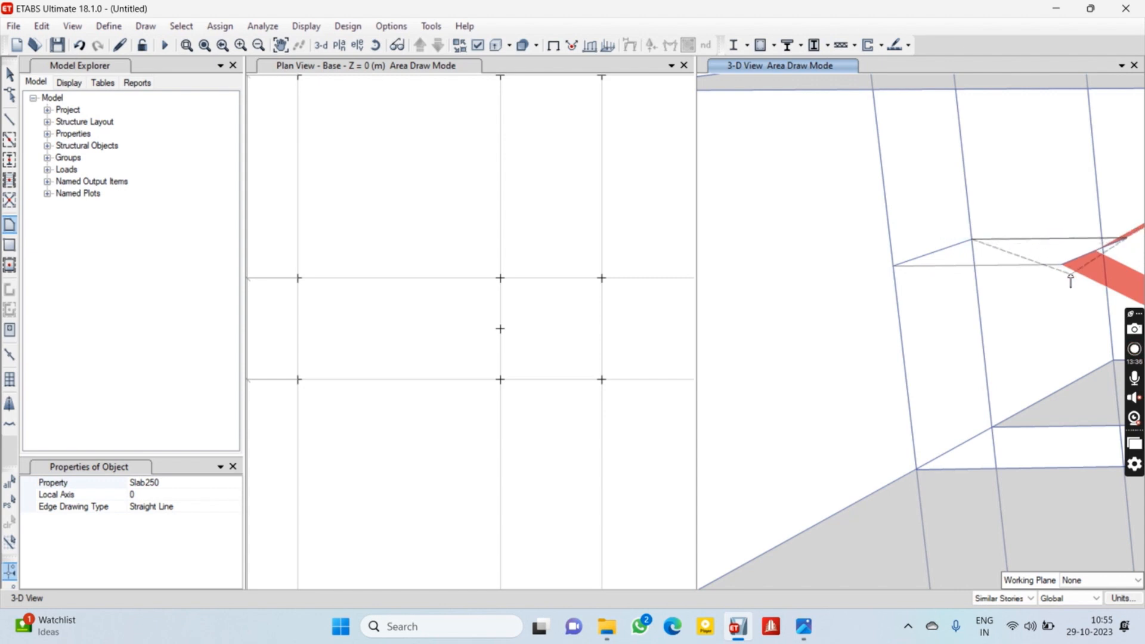
left_click(893, 266)
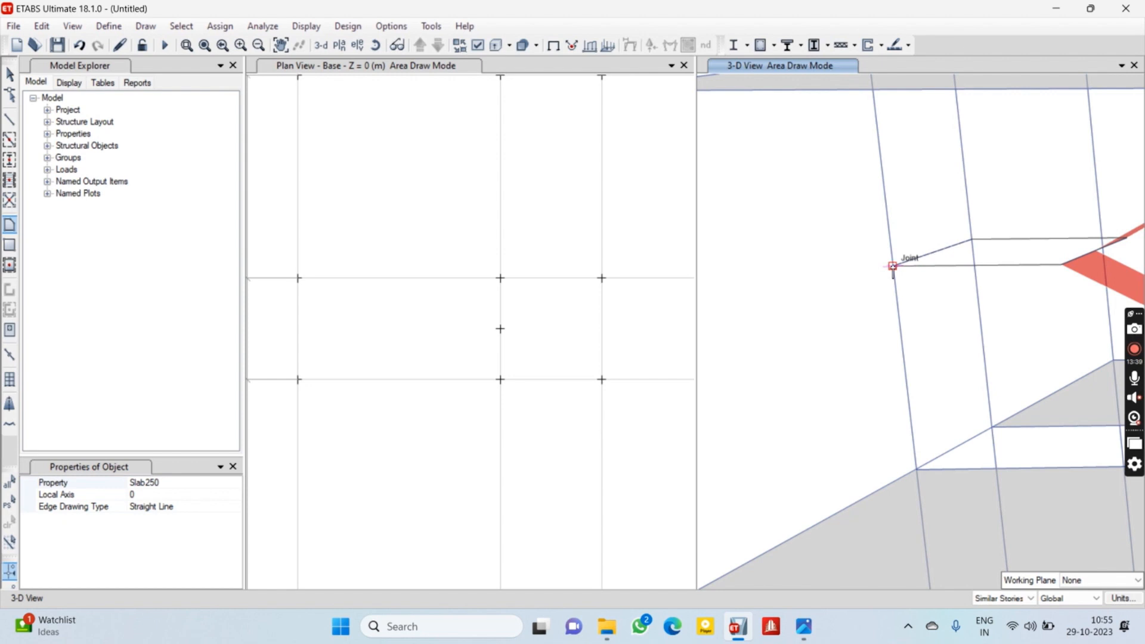
double_click(974, 247)
scroll(1005, 362, "down", 6)
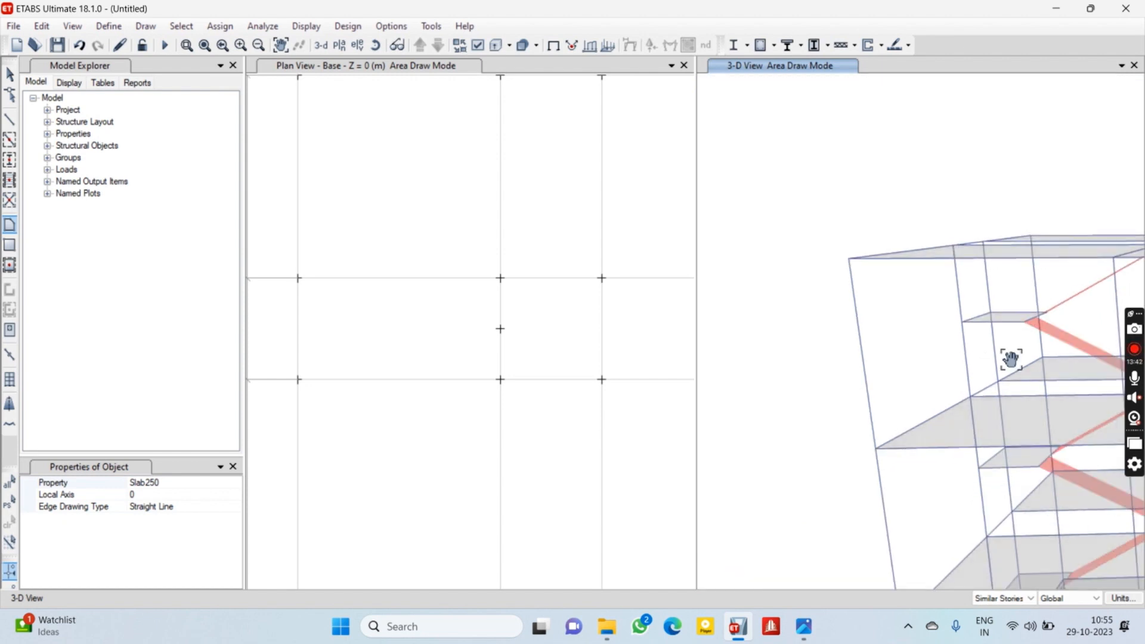
key("Escape")
Inspect the new landing slabs and adjoining flights across all storeys in the 3-D view
middle_click_drag(1117, 301, 954, 313)
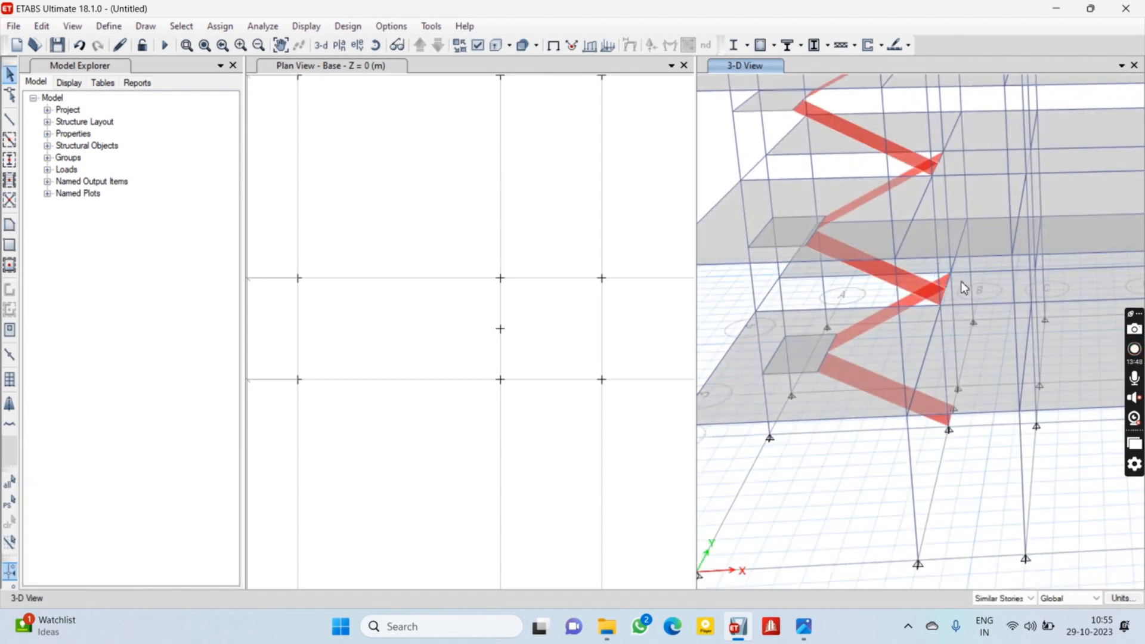
scroll(866, 318, "down", 8)
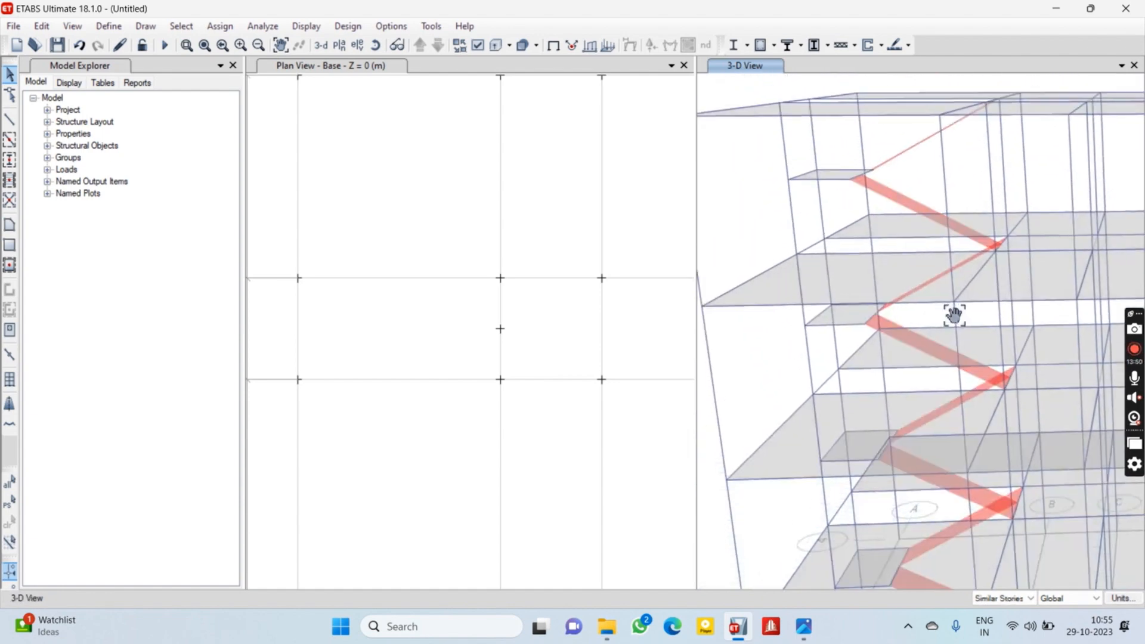
middle_click_drag(985, 319, 914, 303)
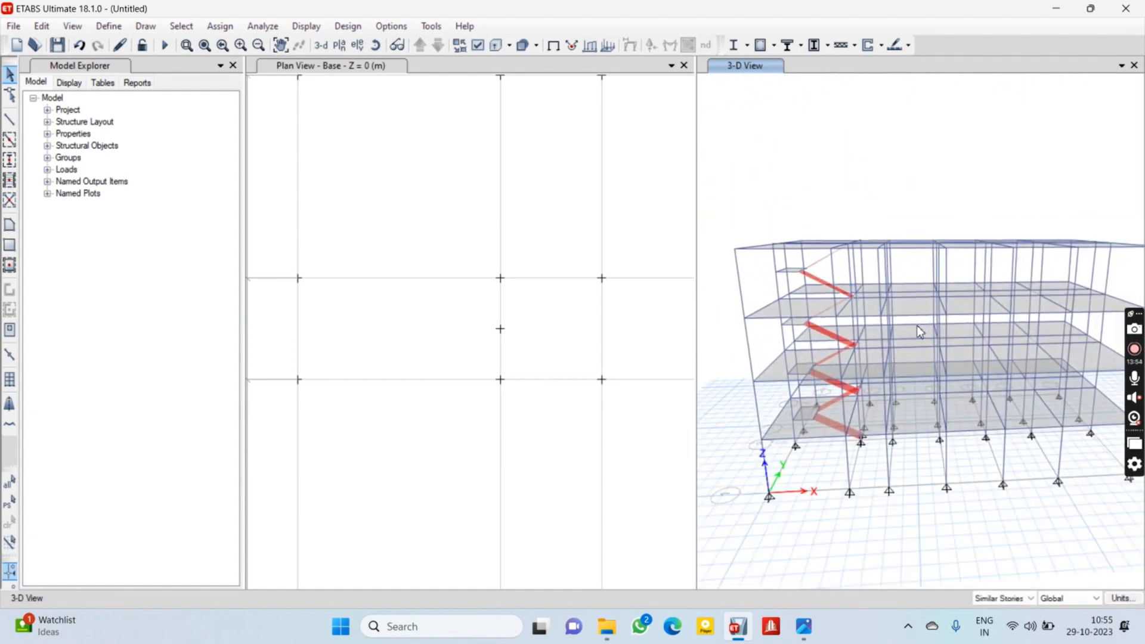
middle_click_drag(842, 301, 932, 239)
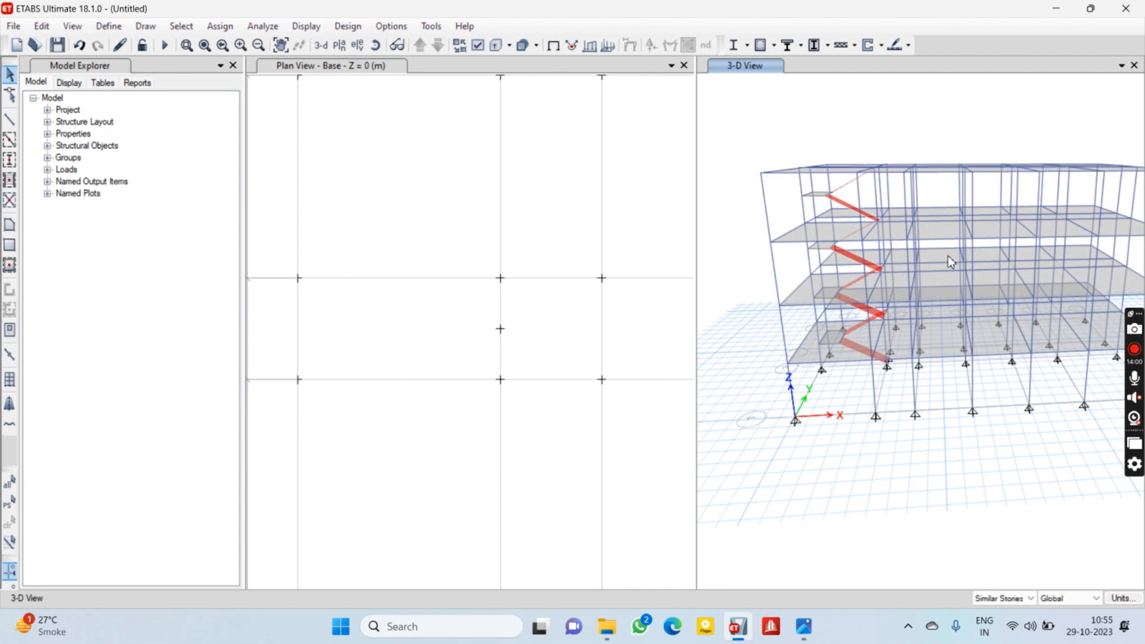
Assign fixed restraints, with all translations and rotations restrained, to all joints on the Base plan
left_click(561, 203)
scroll(525, 263, "down", 3)
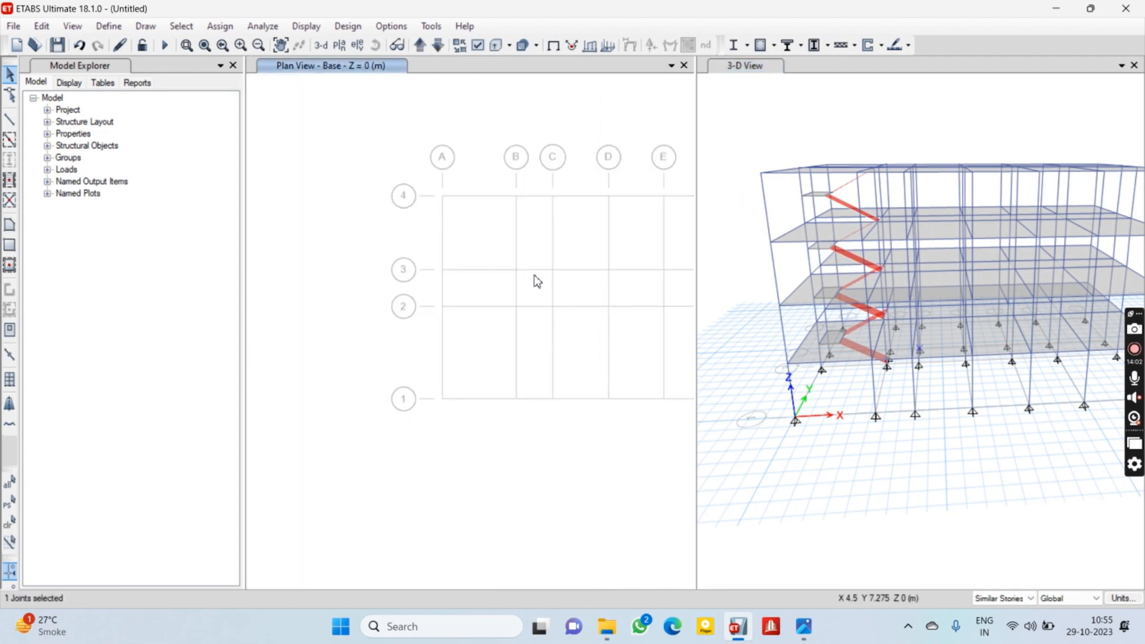
scroll(582, 258, "up", 3)
scroll(560, 288, "down", 3)
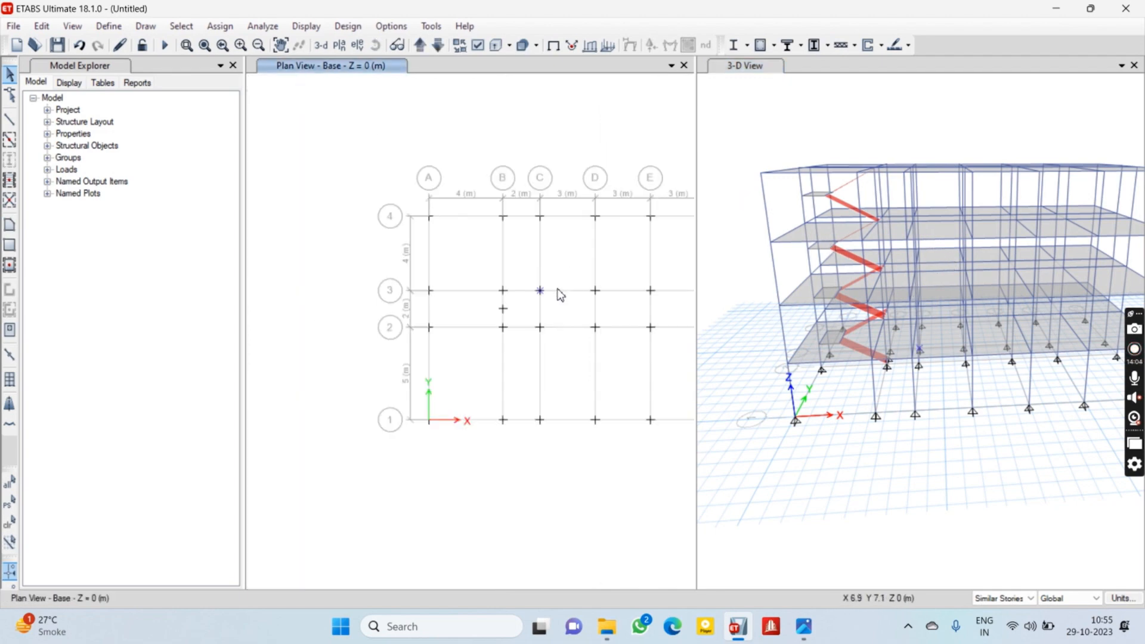
middle_click_drag(496, 270, 412, 248)
middle_click_drag(501, 211, 432, 212)
left_click_drag(280, 195, 660, 455)
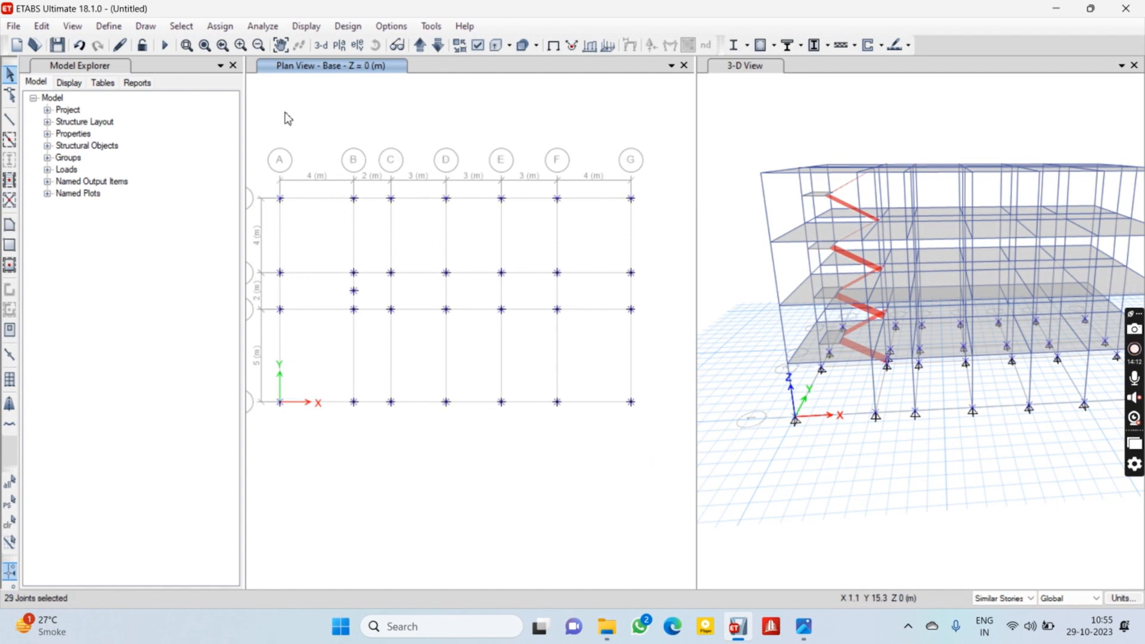
left_click(223, 28)
mouse_move(234, 43)
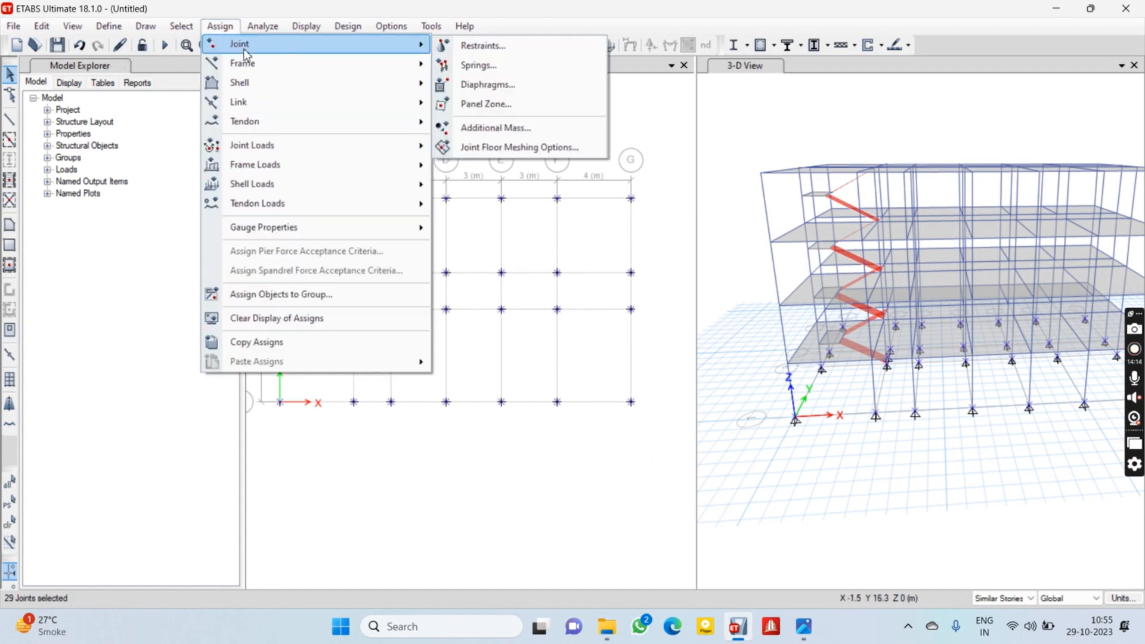
left_click(475, 44)
left_click(518, 360)
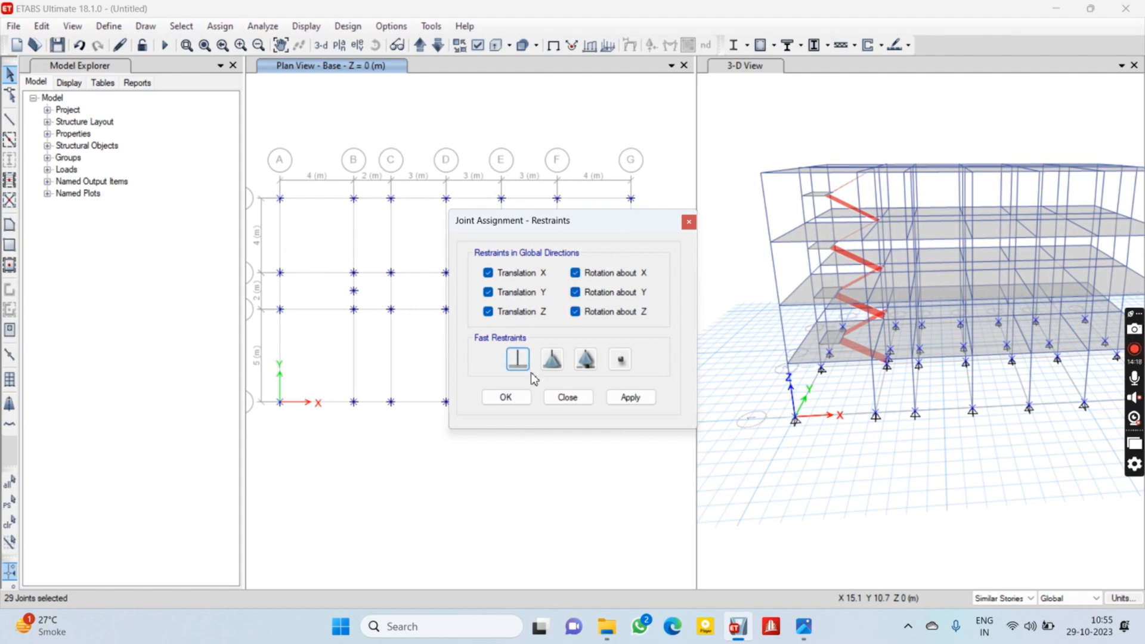
left_click(614, 397)
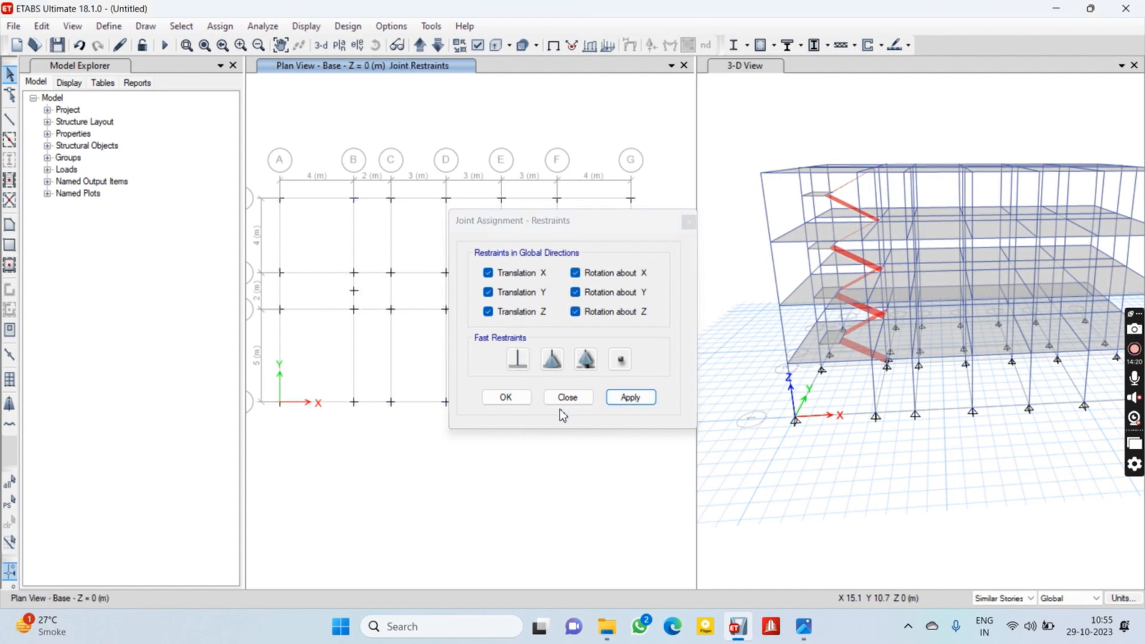
left_click(506, 397)
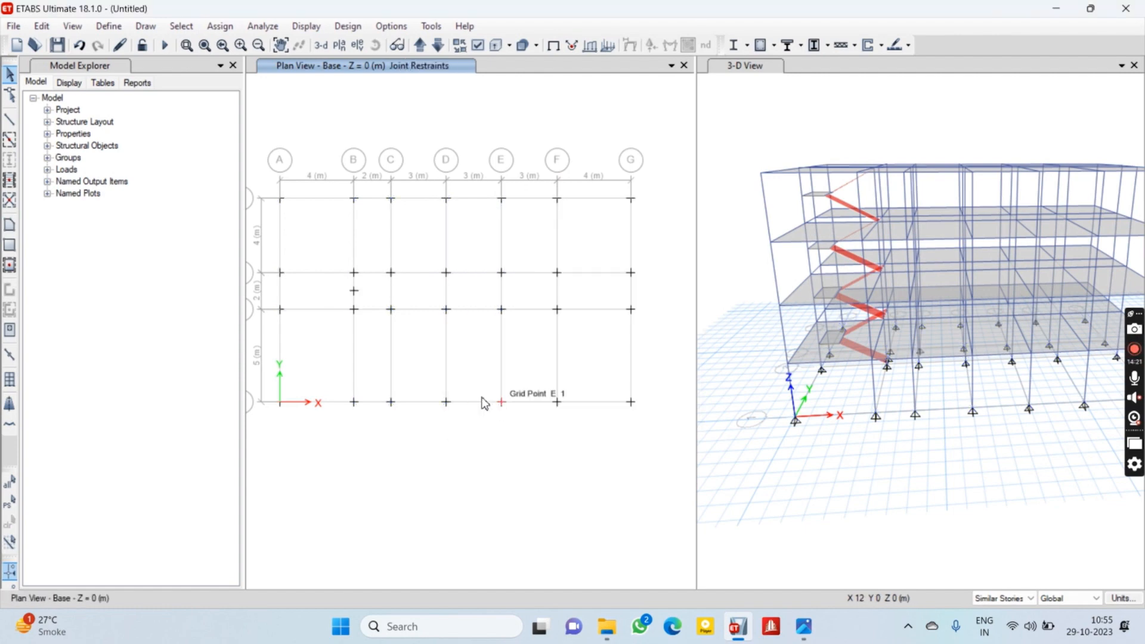
Check the restraint assignments of the Base joint at grid A-4, and clear the selection
left_click(280, 199)
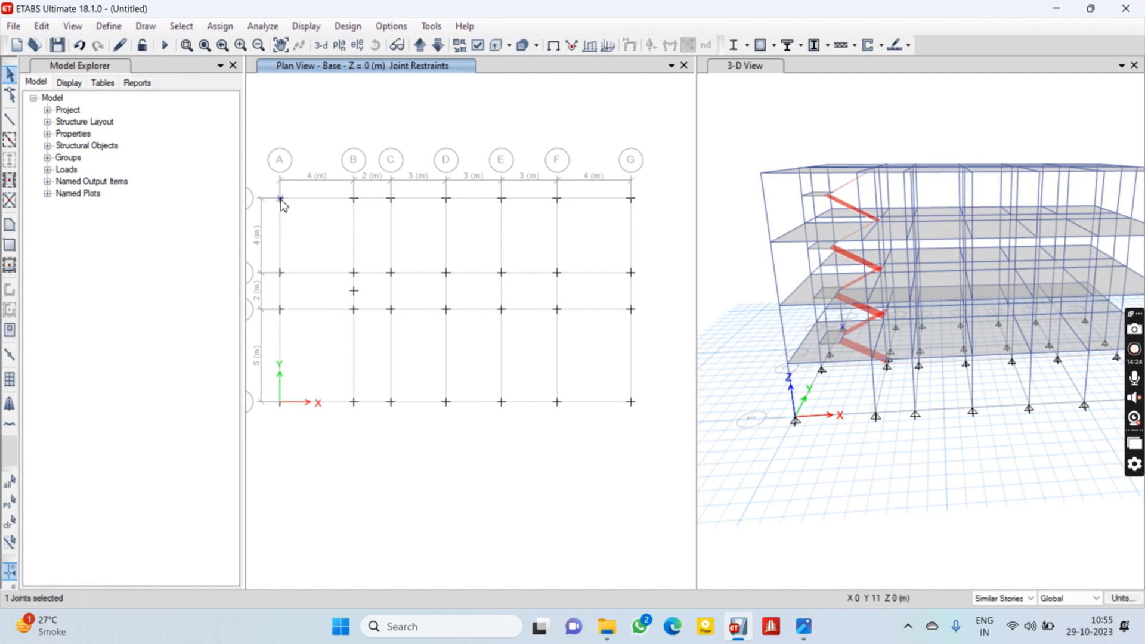
right_click(281, 201)
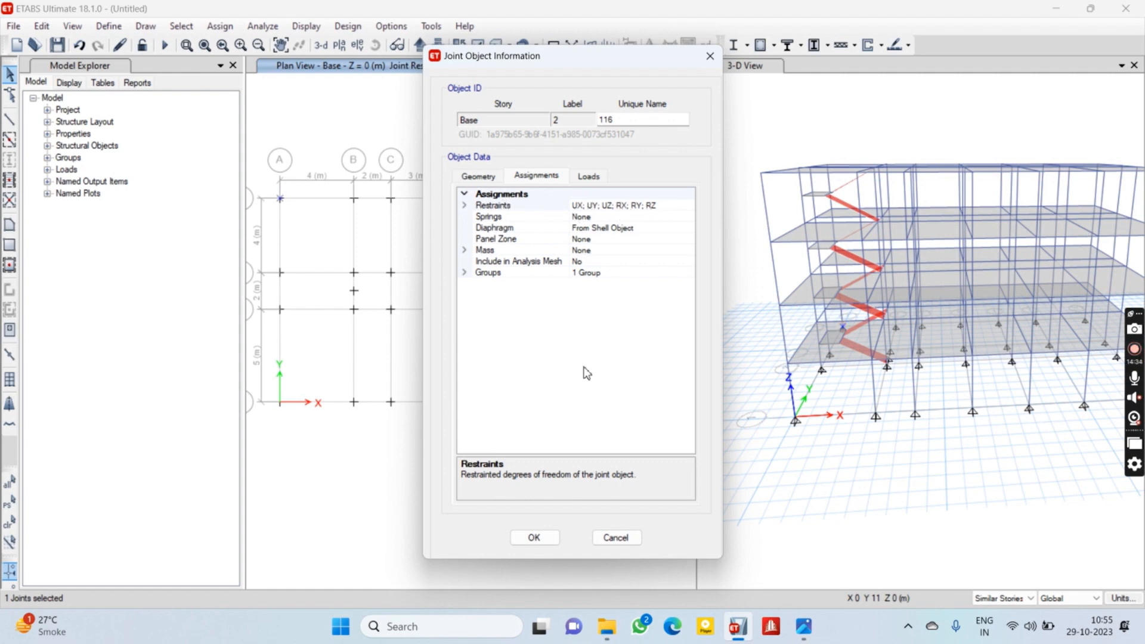
left_click(538, 538)
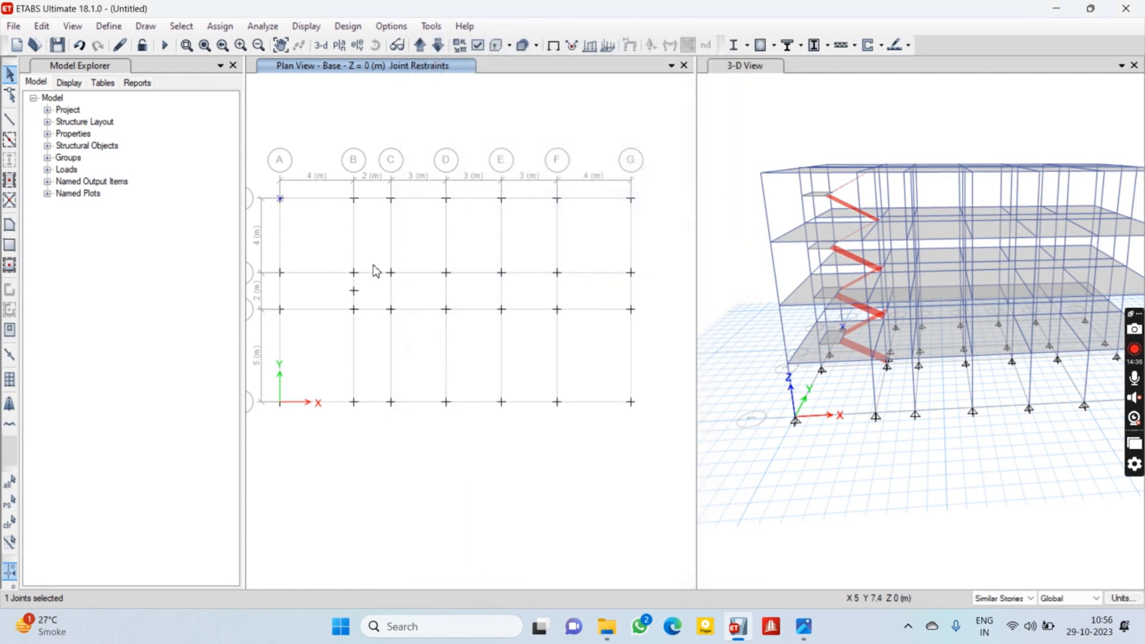
left_click(275, 202)
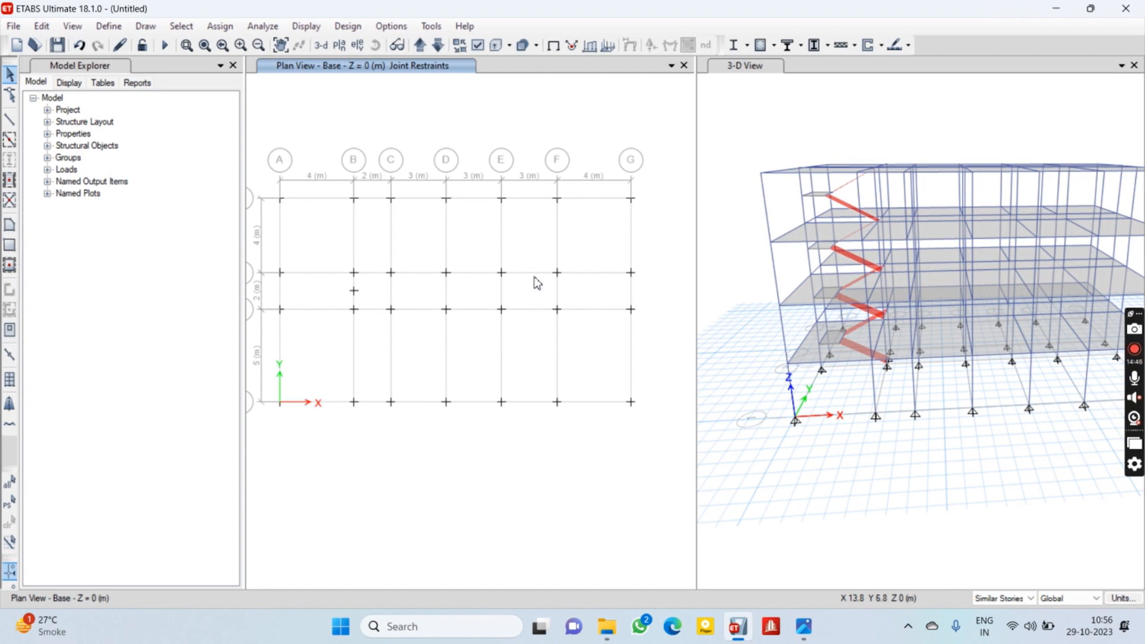
left_click(104, 27)
left_click(143, 182)
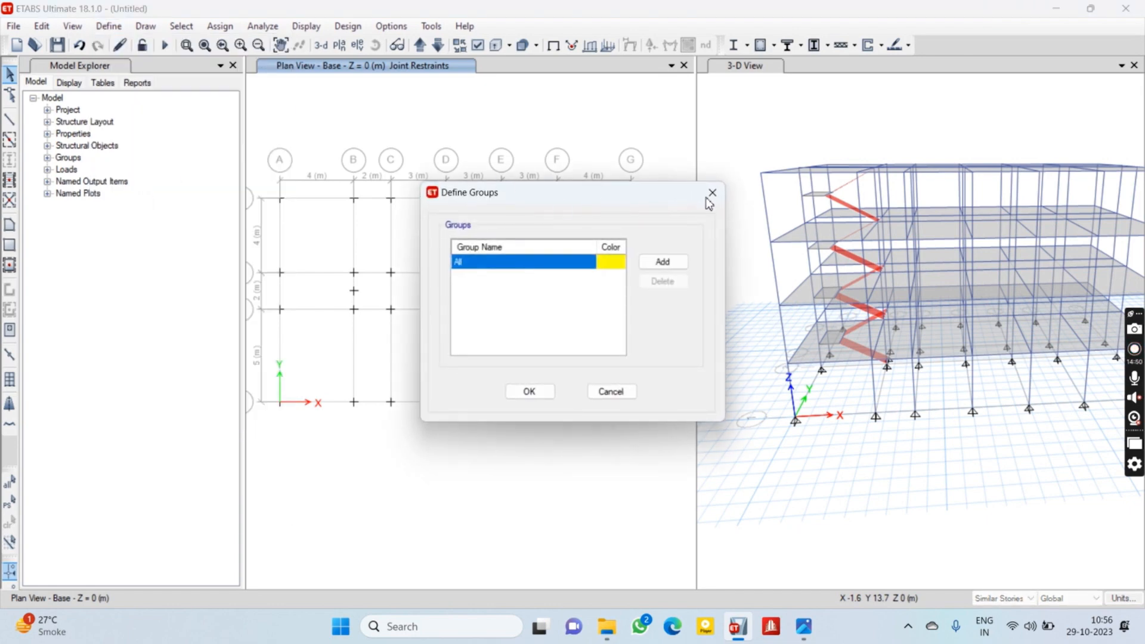
left_click(712, 192)
Add a load pattern named FF with type Dead and a self-weight multiplier of 1
left_click(109, 26)
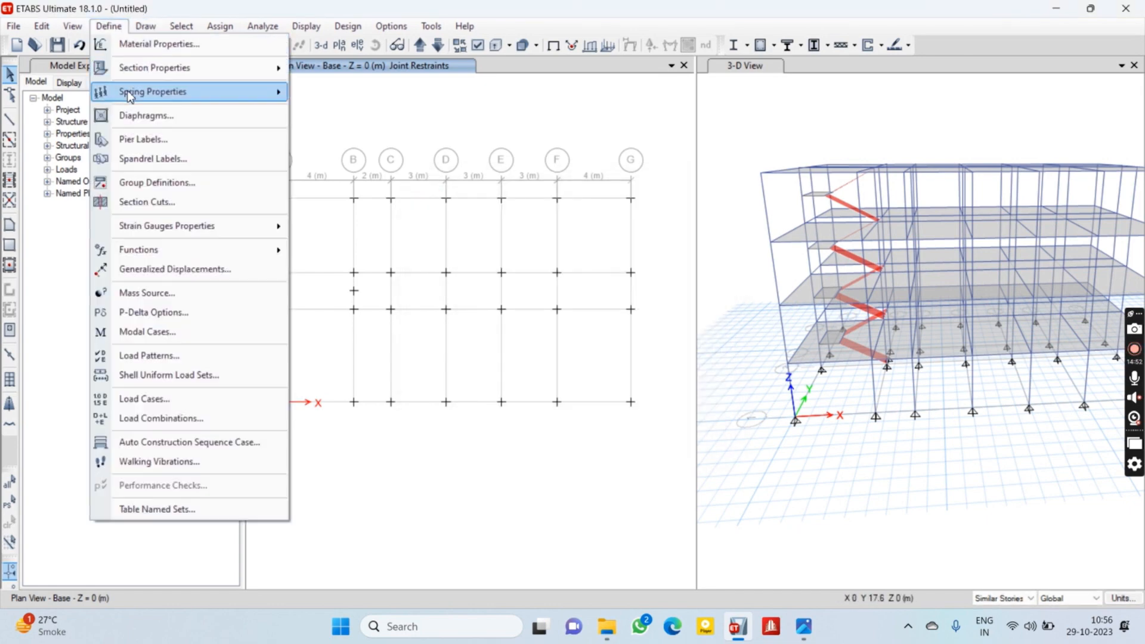
left_click(161, 360)
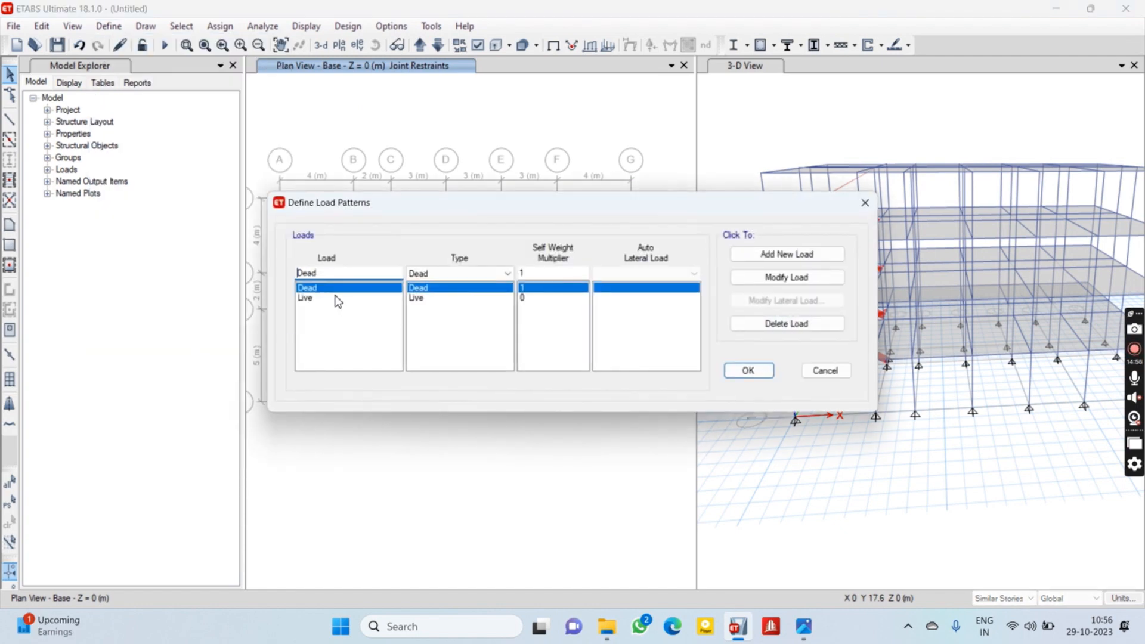
left_click(337, 297)
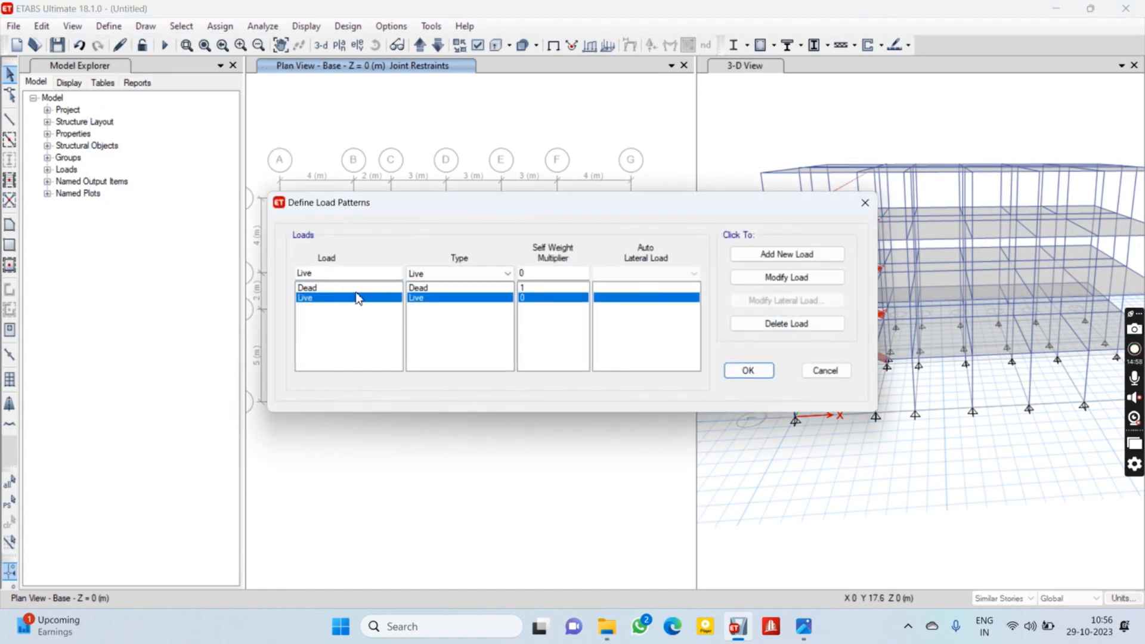
left_click(359, 288)
double_click(349, 272)
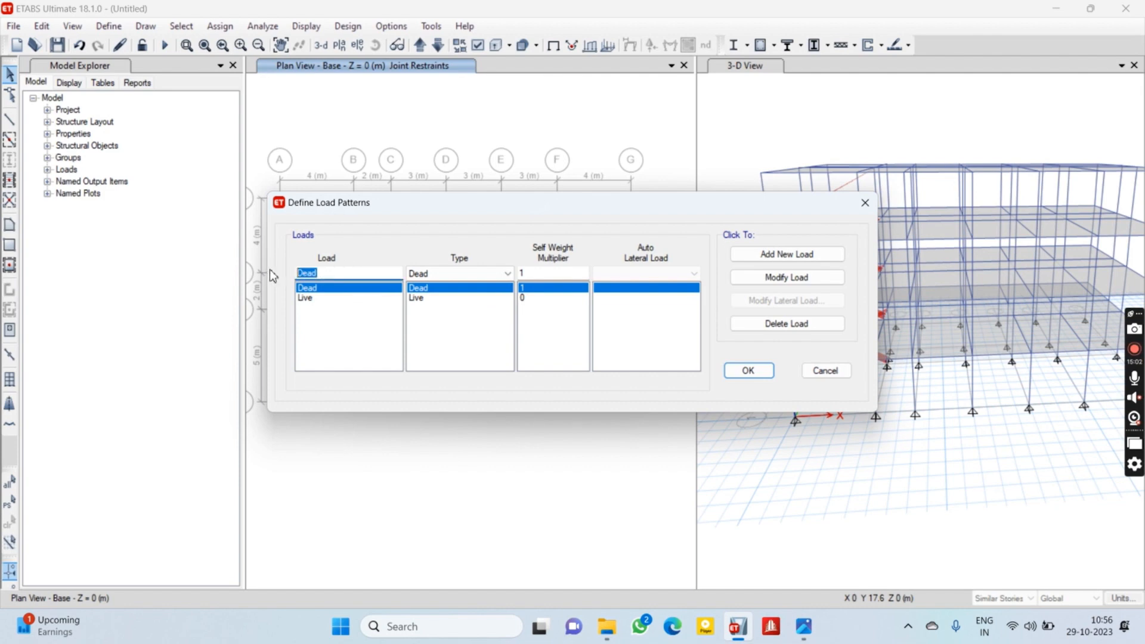
type("FF")
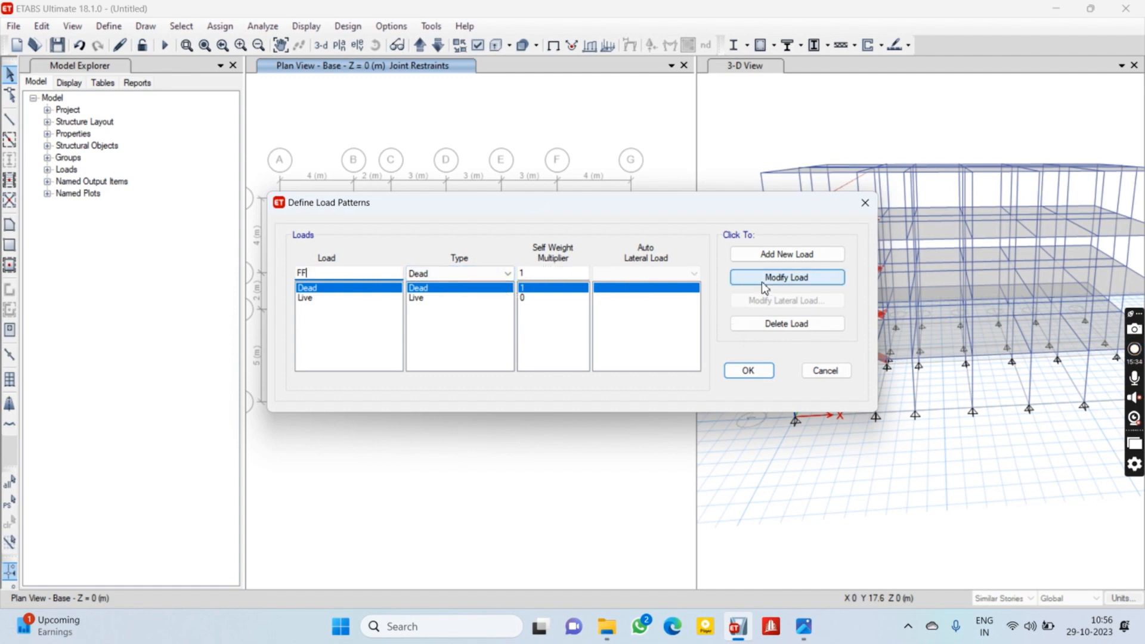
left_click(770, 257)
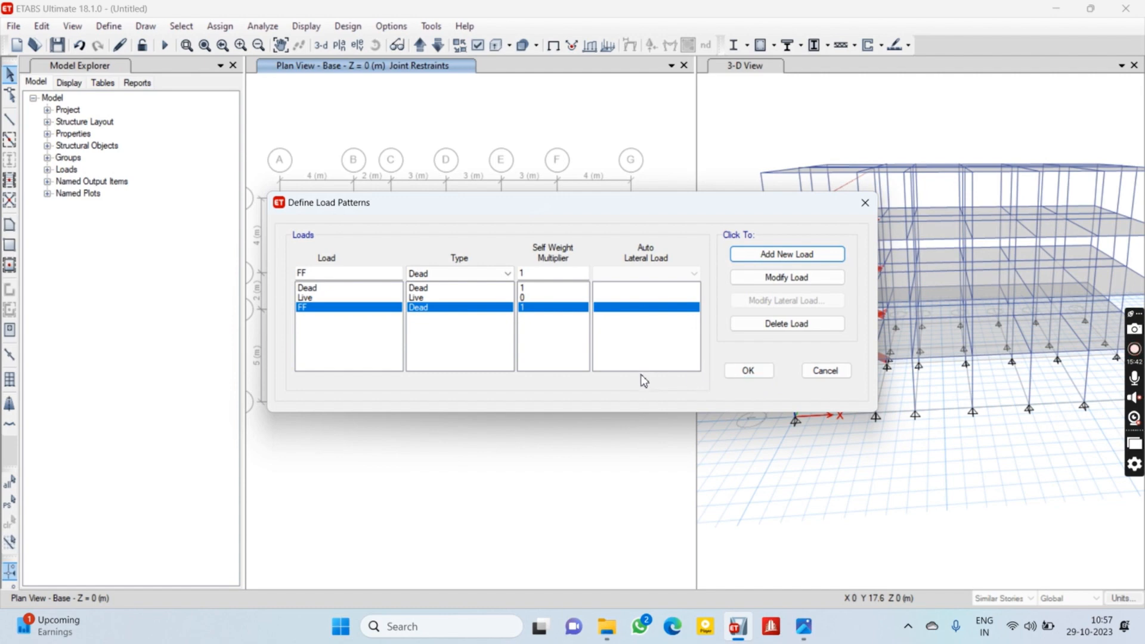
Add a load pattern named PW with type Dead and self-weight multiplier 1, and accept the load pattern definitions
left_click(416, 307)
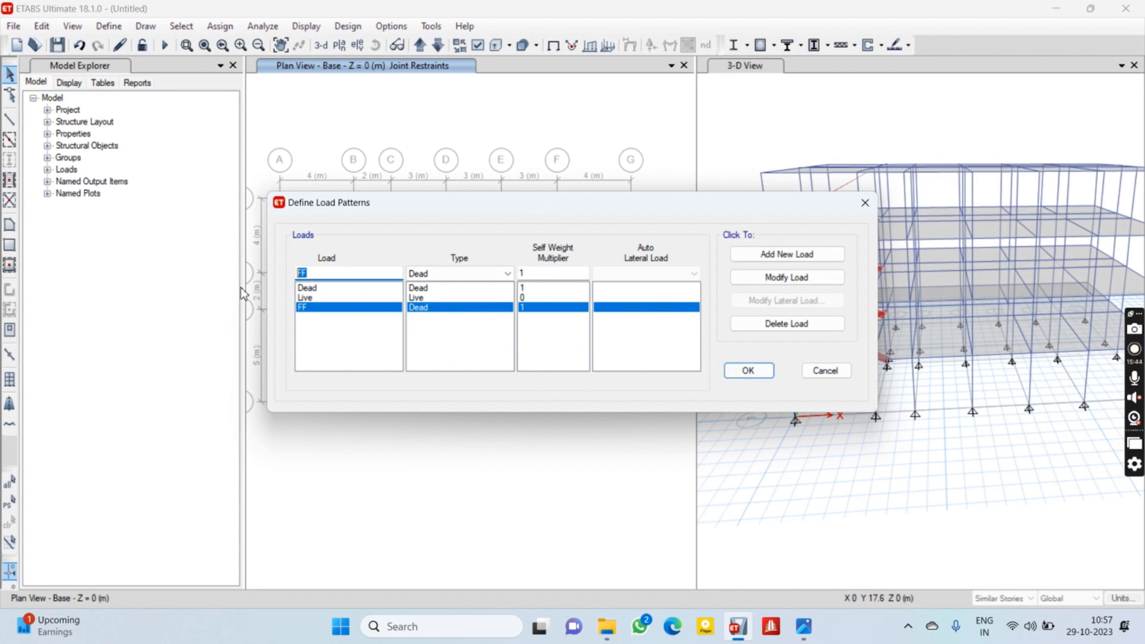
type("PW")
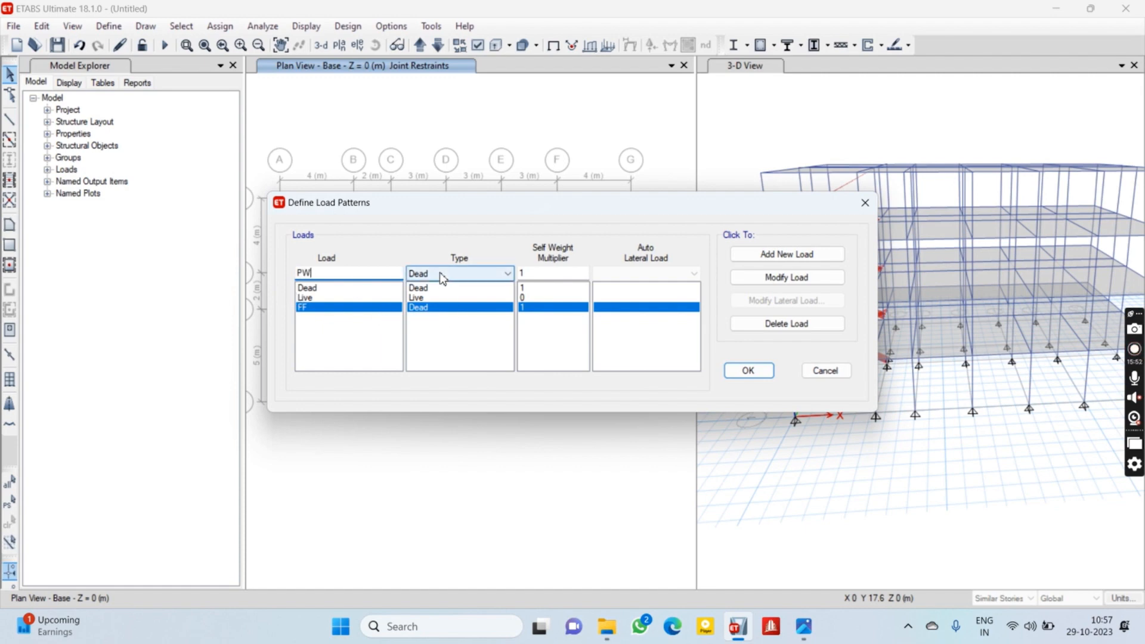
left_click(779, 254)
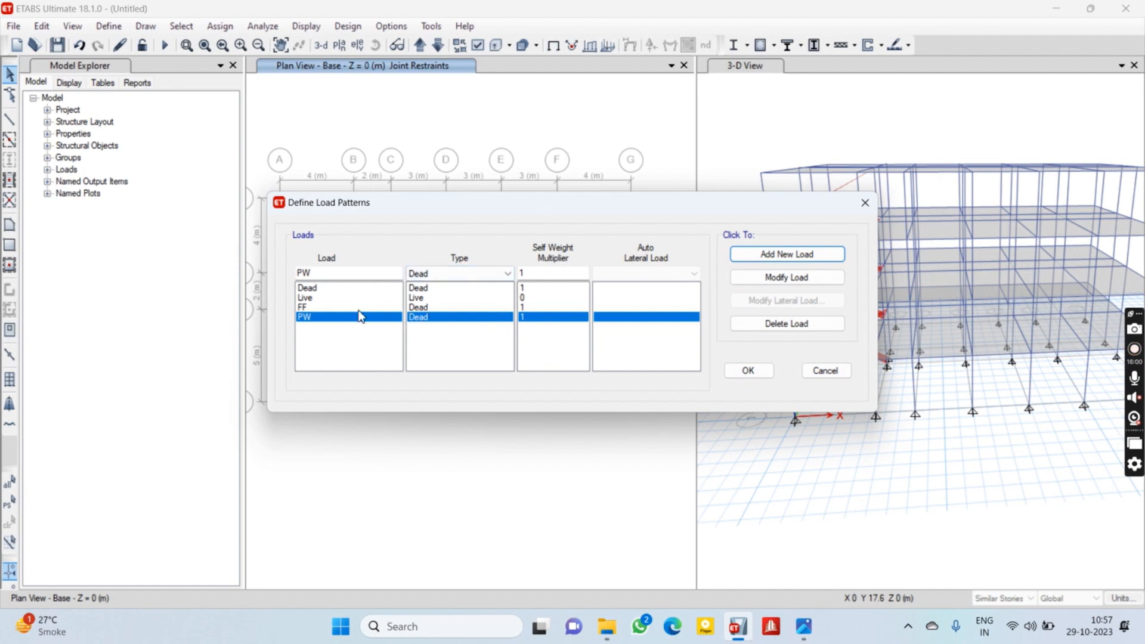
left_click(738, 372)
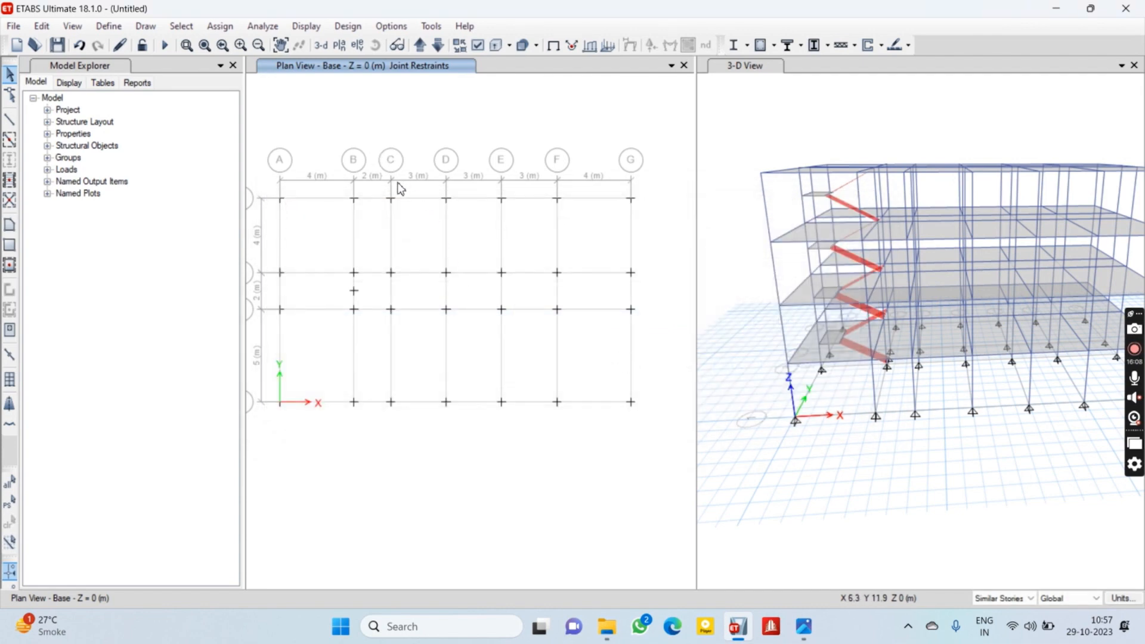
Switch the plan view to Story1 and select the main floor slab on all similar stories
middle_click_drag(396, 266, 434, 254)
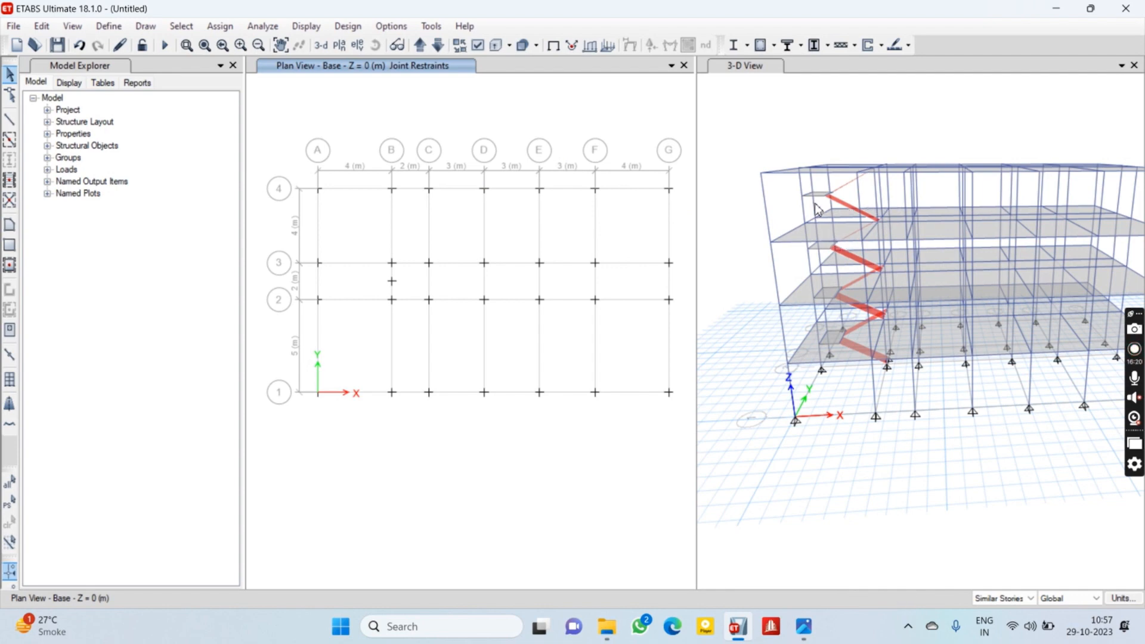
scroll(819, 203, "up", 5)
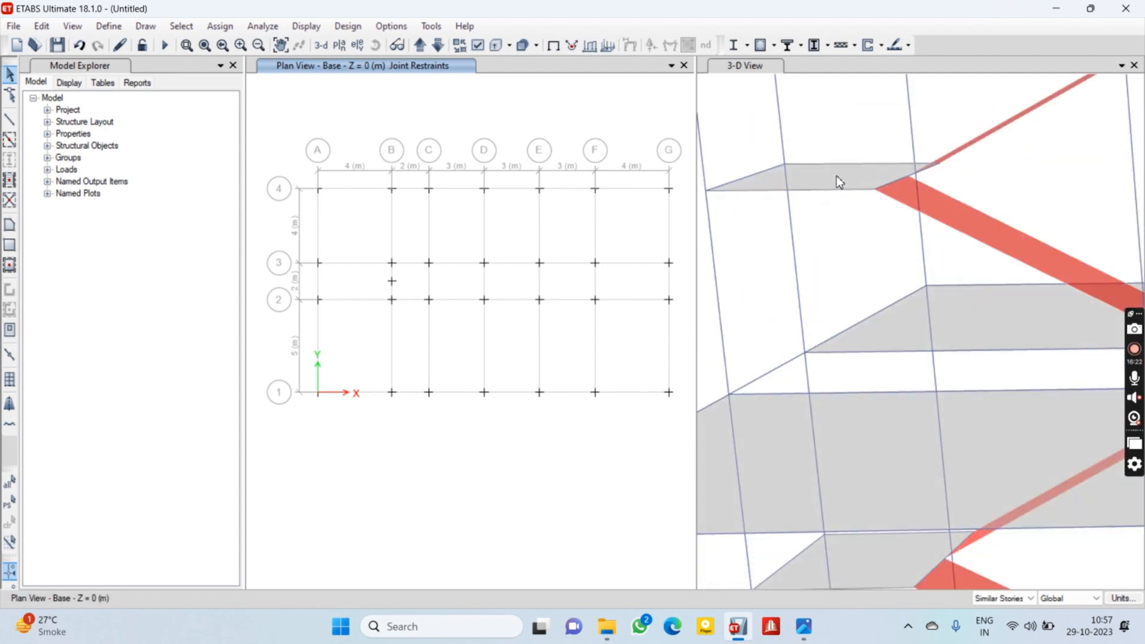
scroll(831, 263, "down", 6)
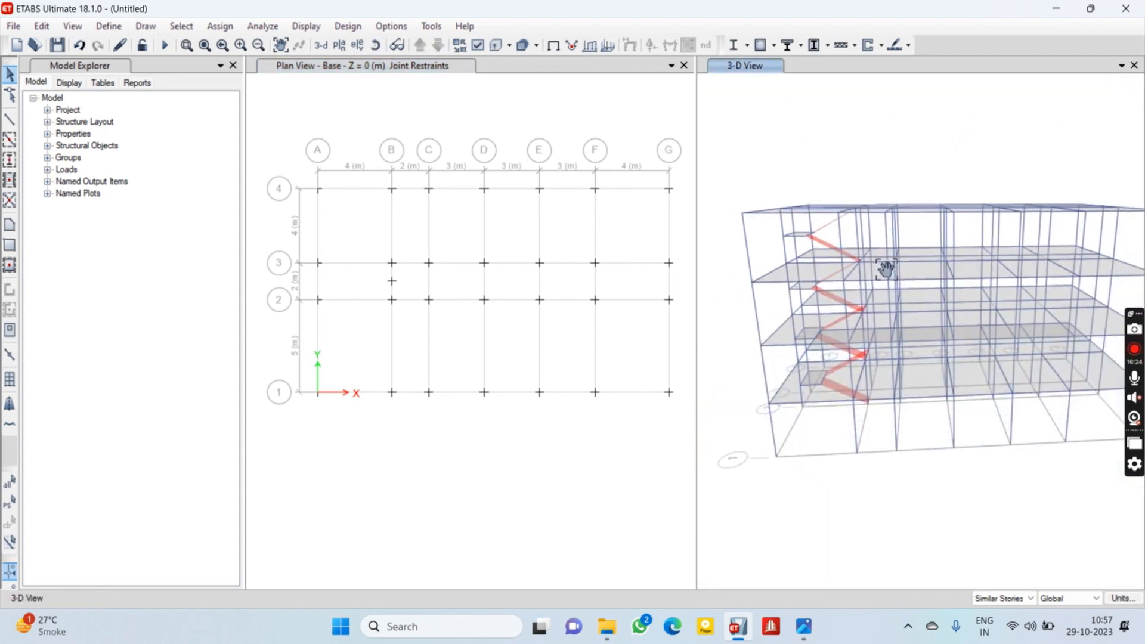
left_click(504, 137)
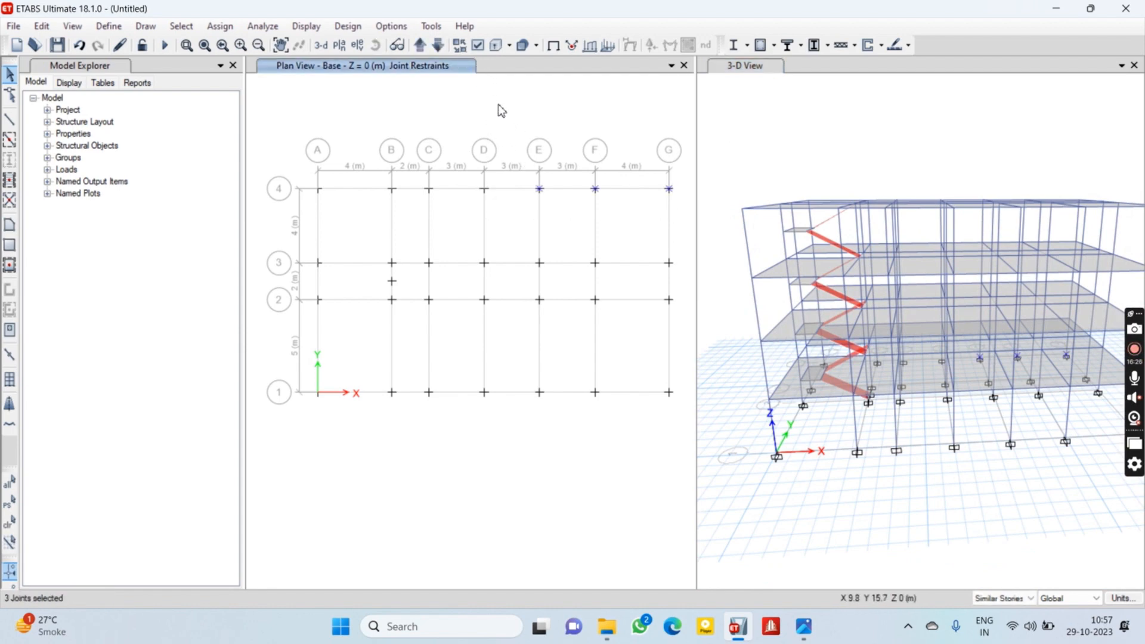
left_click(423, 46)
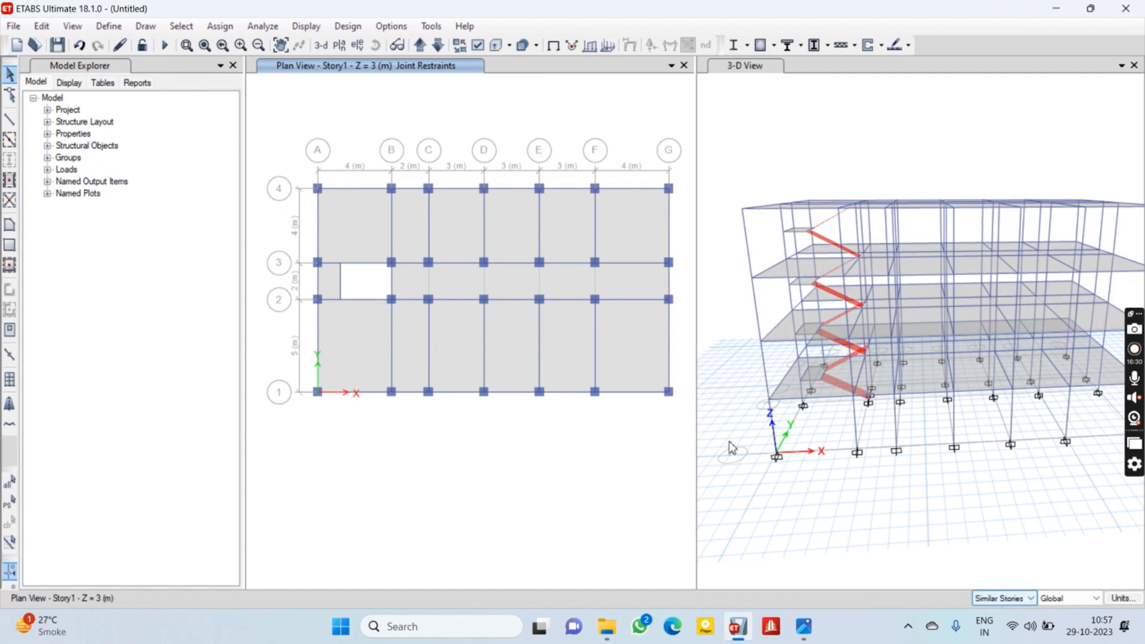
left_click(449, 227)
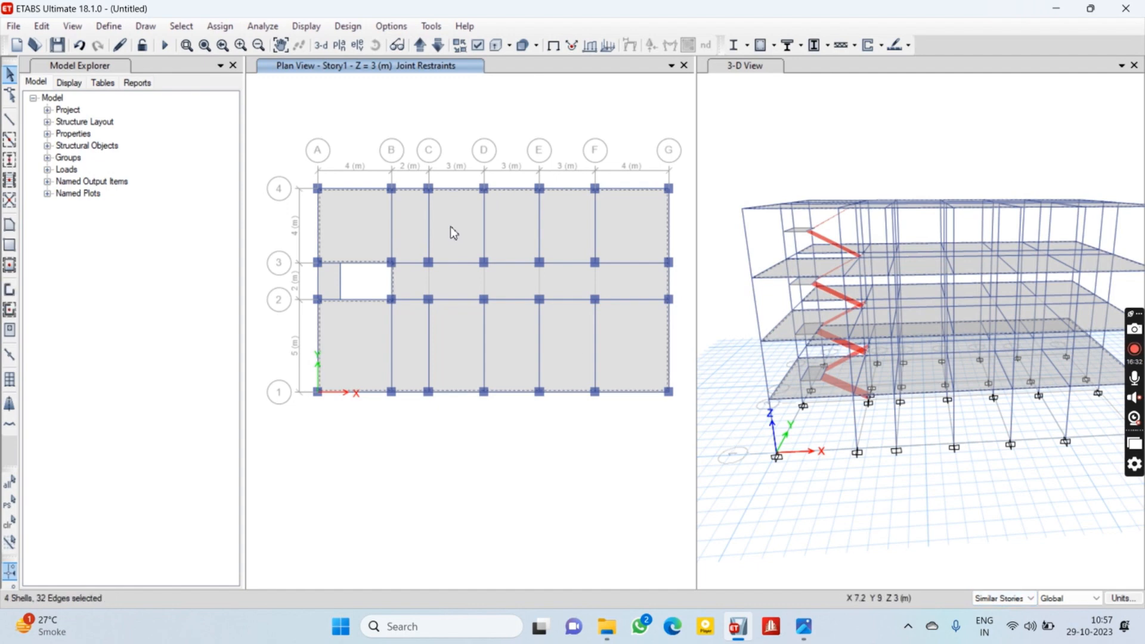
Examine the stair landing slabs and the selected floor slabs across the storeys in the 3-D view
scroll(901, 248, "up", 3)
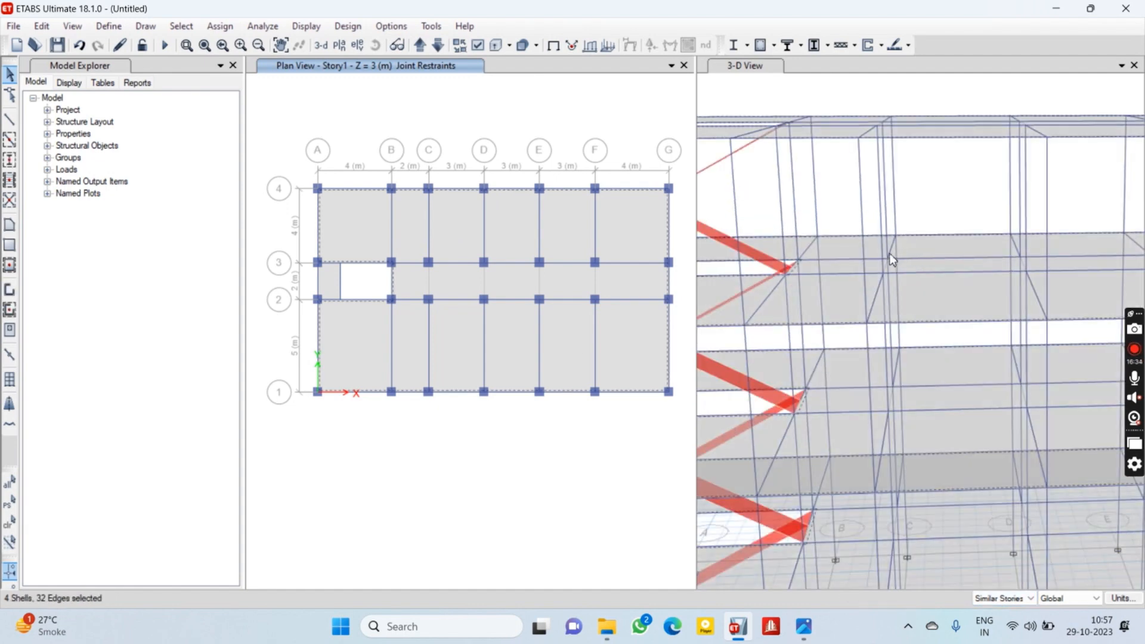
scroll(854, 264, "down", 3)
scroll(830, 274, "down", 1)
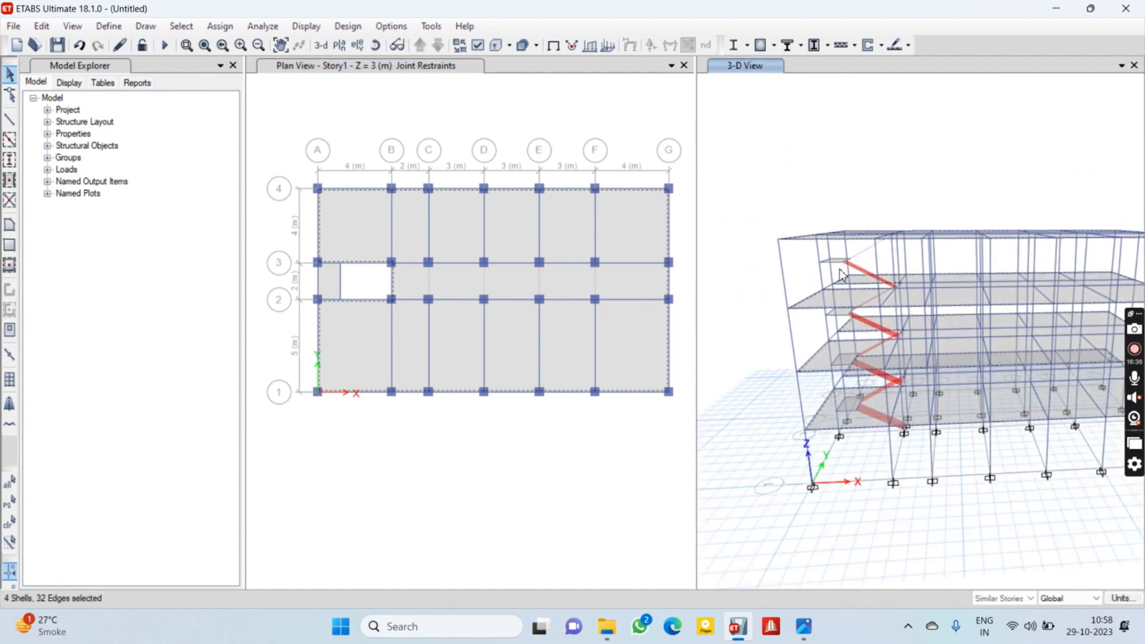
scroll(831, 274, "up", 3)
scroll(831, 274, "up", 3)
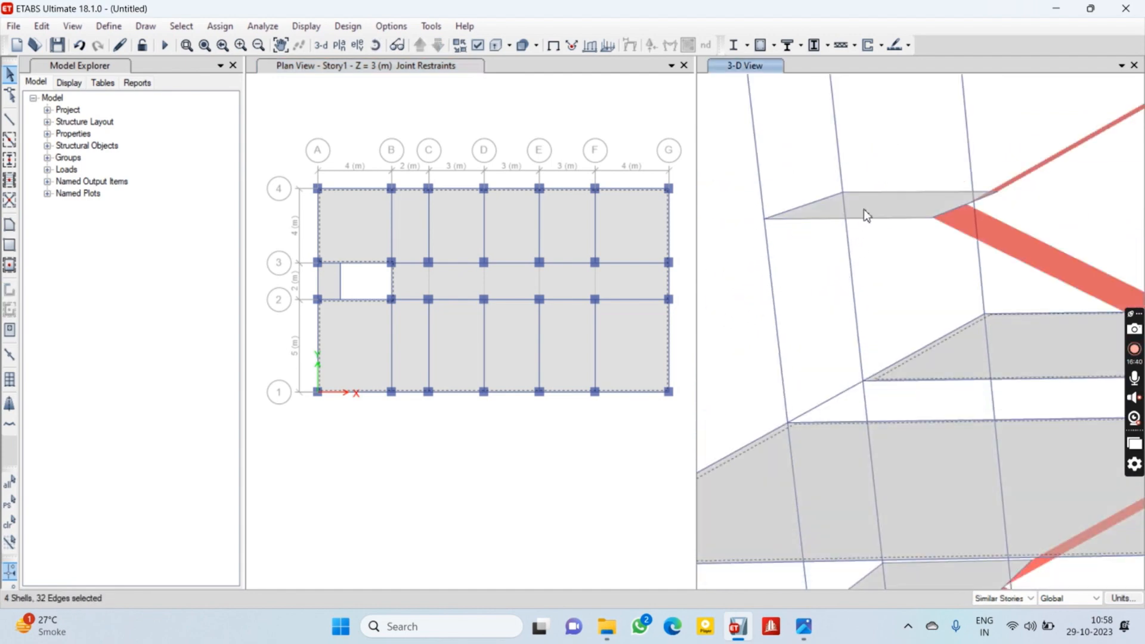
scroll(864, 209, "down", 5)
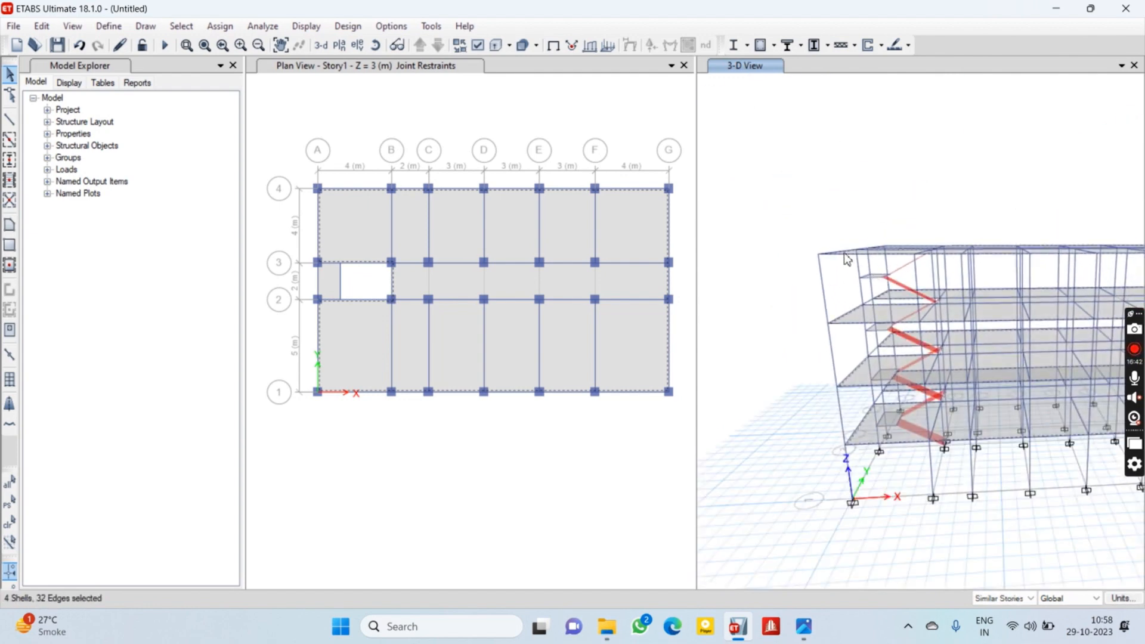
scroll(889, 281, "up", 3)
left_click(851, 285)
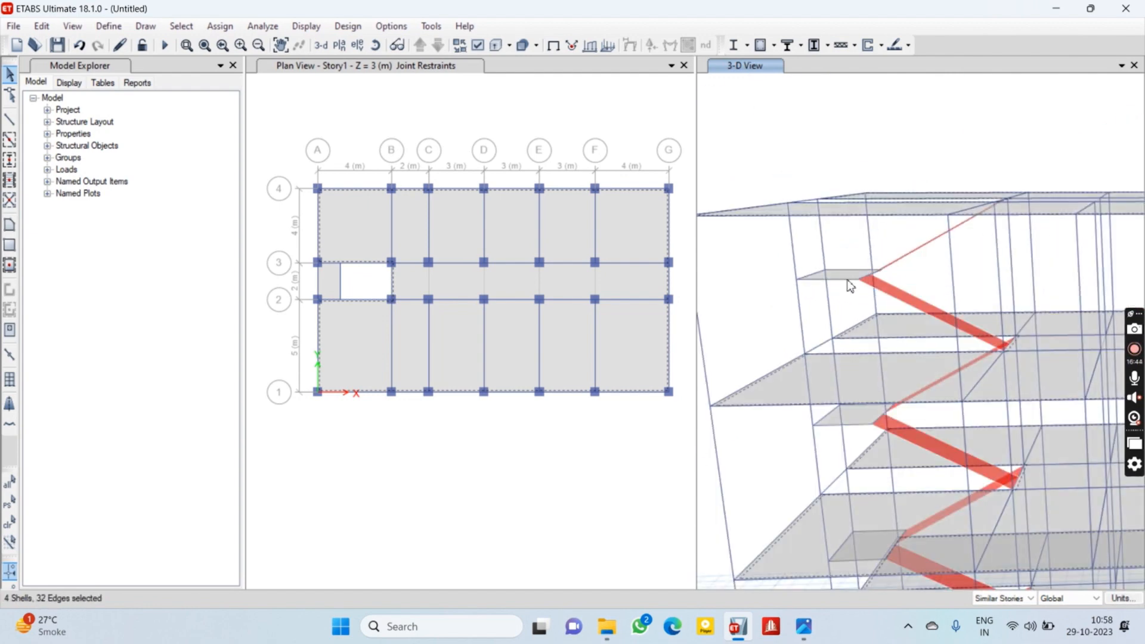
middle_click_drag(961, 288, 865, 301)
middle_click_drag(971, 389, 966, 214)
scroll(974, 297, "down", 5)
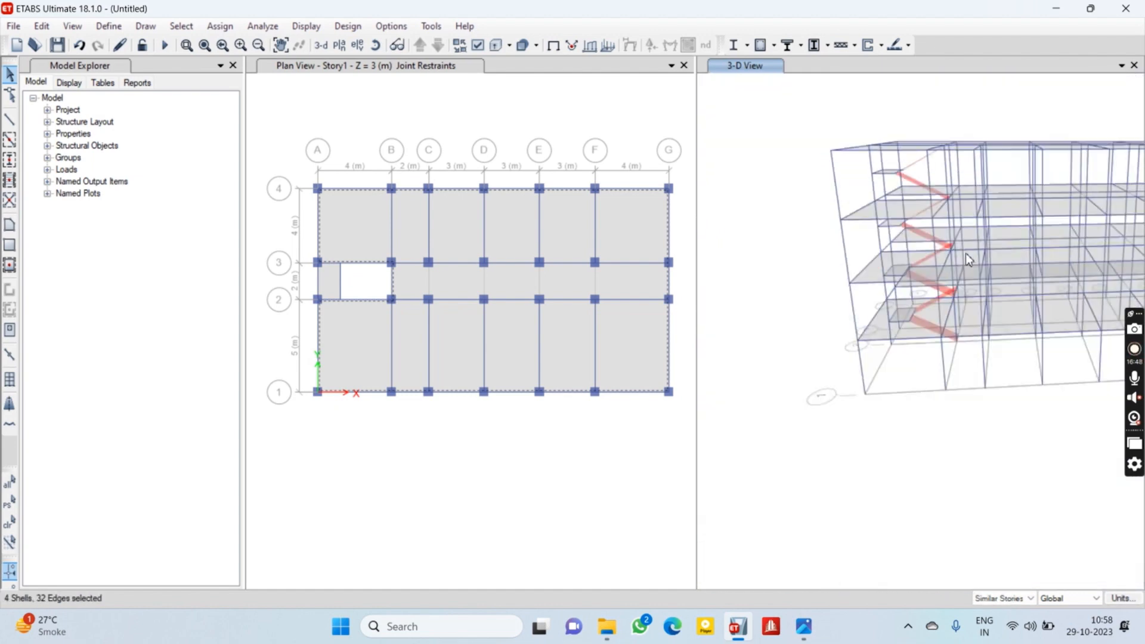
middle_click_drag(959, 269, 955, 307)
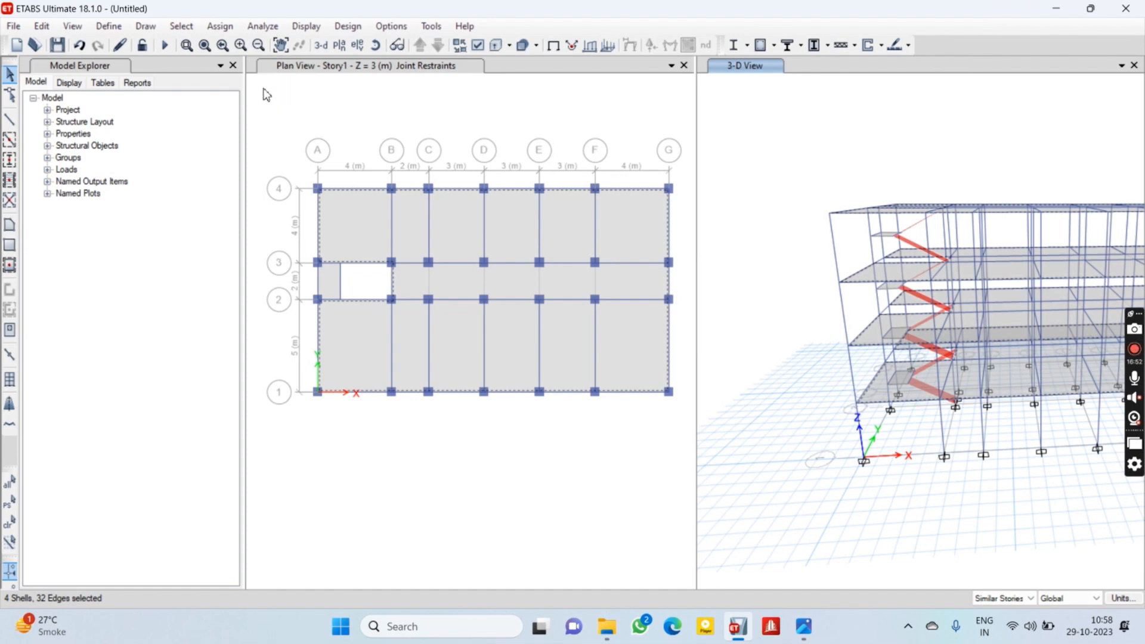
Assign a uniform shell load of 1.5 kN/m² in the gravity direction to the selected floor slabs under the FF pattern, replacing existing loads
left_click(220, 25)
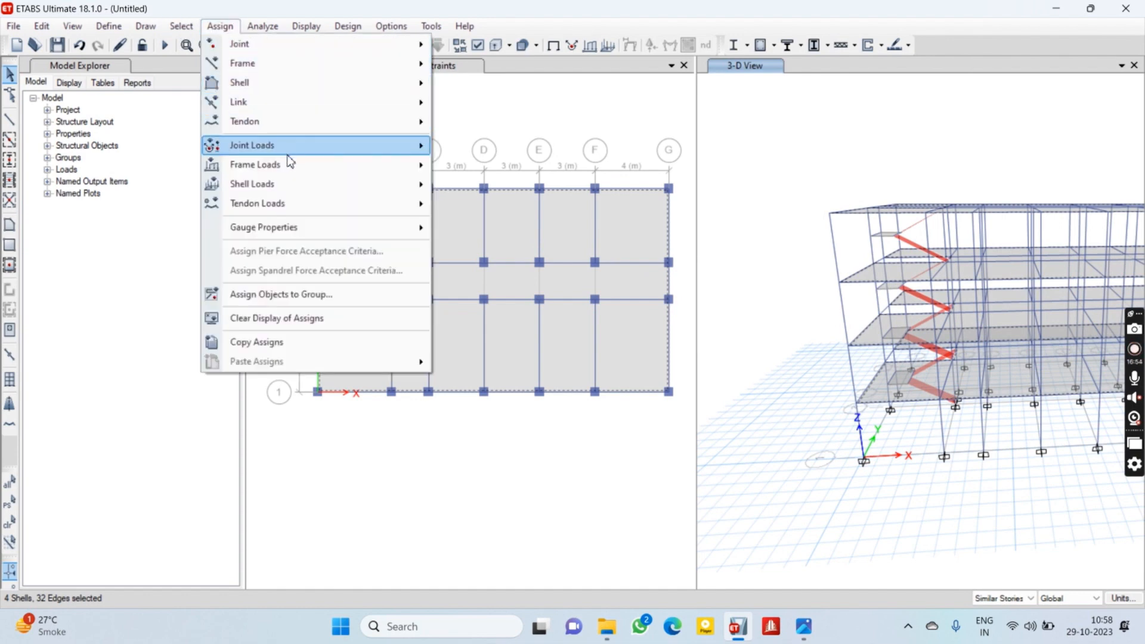
mouse_move(296, 184)
left_click(508, 201)
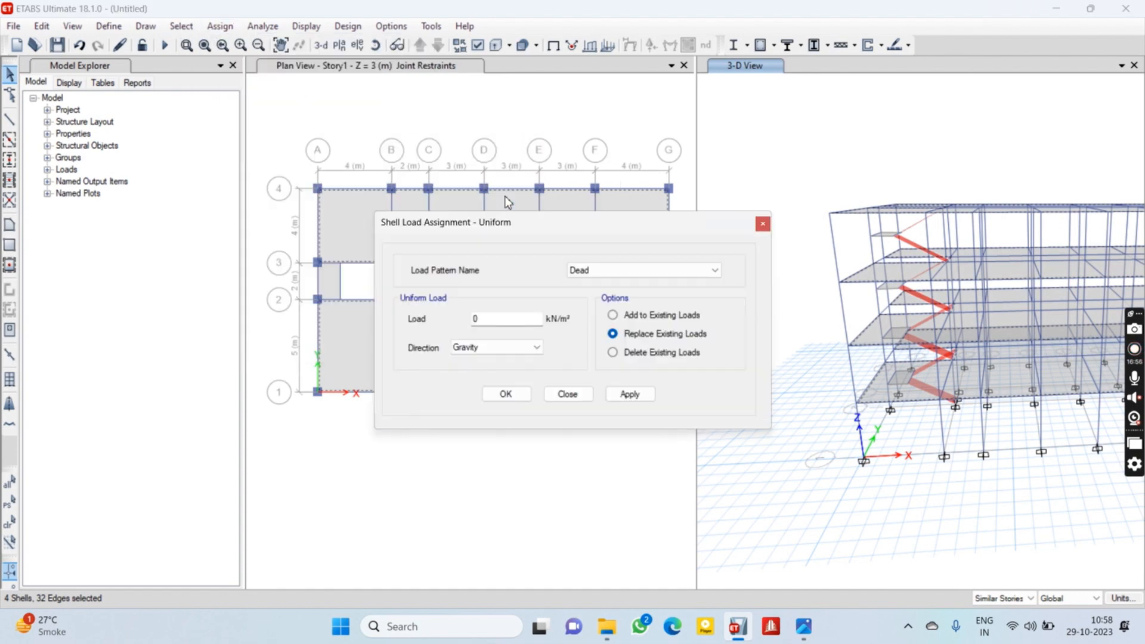
left_click(624, 278)
left_click(626, 305)
left_click_drag(497, 318, 459, 318)
type("1.5")
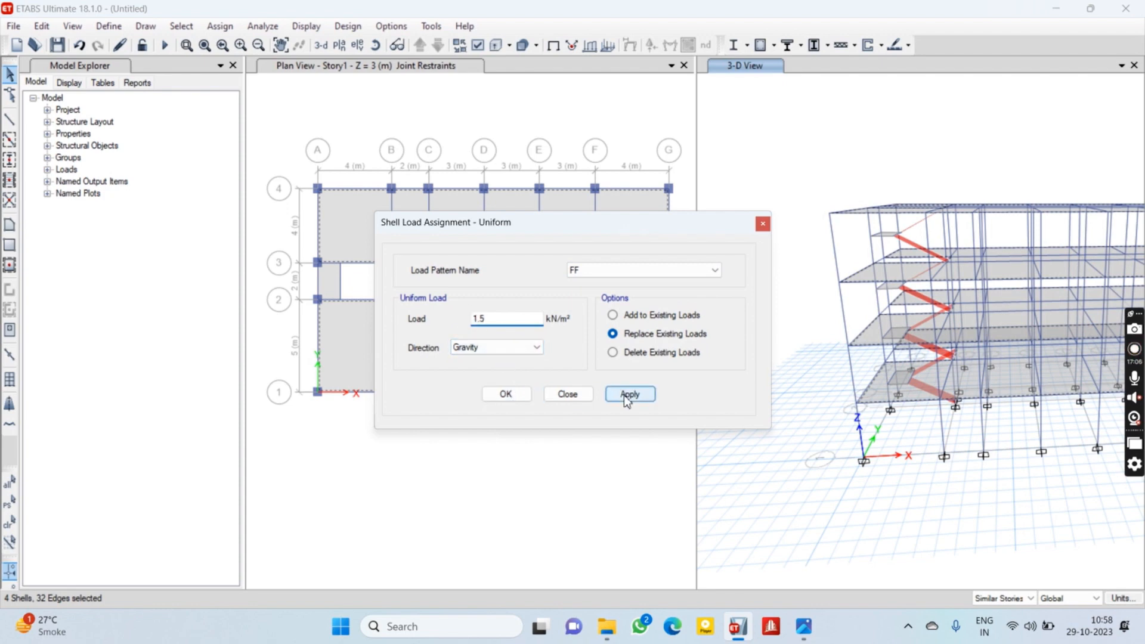
left_click(507, 395)
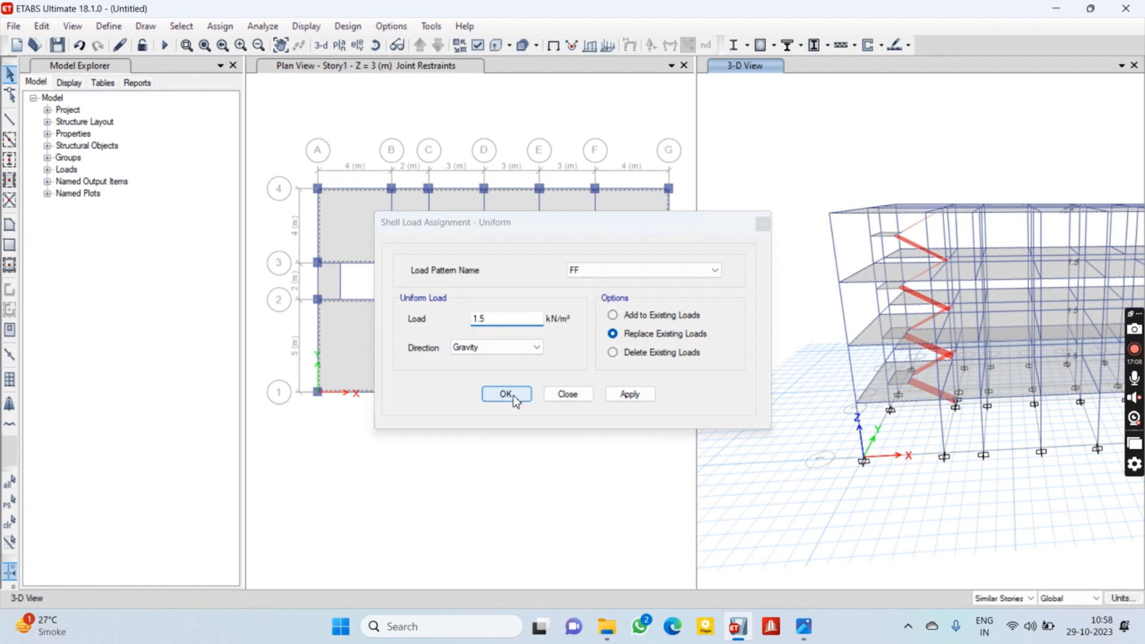
Reselect the main floor slab in the Story1 plan, together with its similar stories
scroll(474, 310, "up", 3)
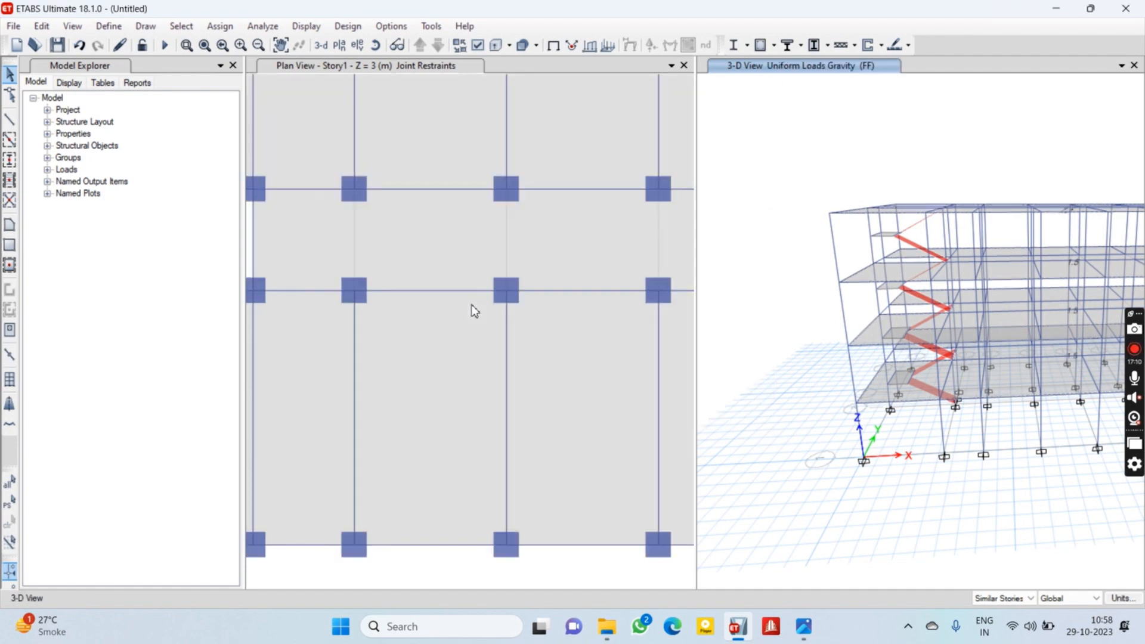
scroll(474, 309, "down", 3)
left_click(460, 239)
left_click(460, 239)
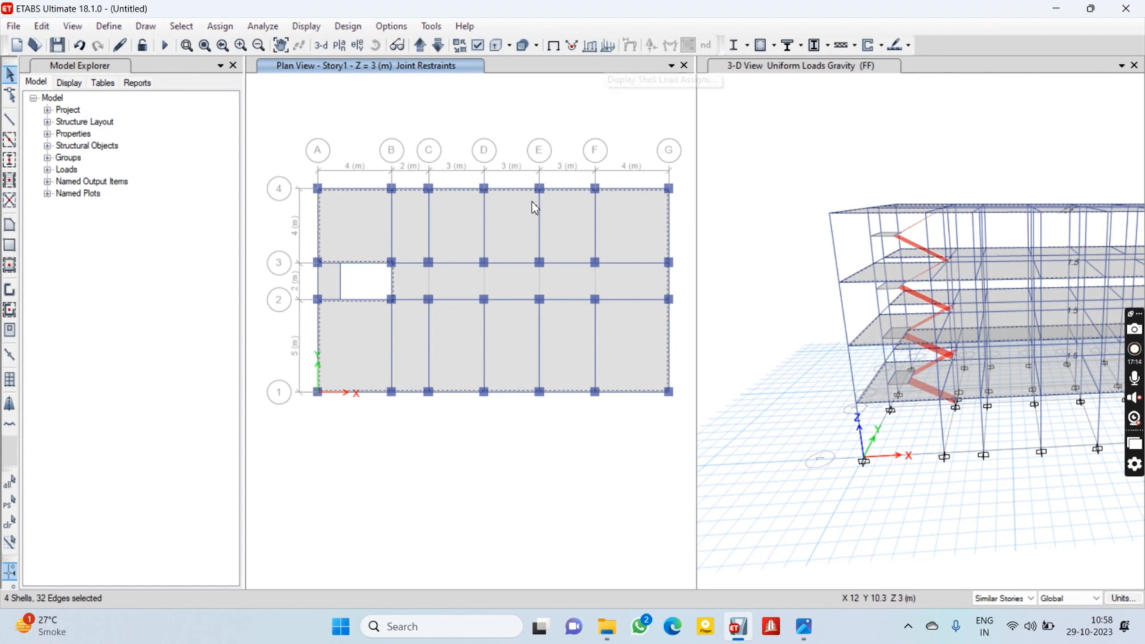
Display the uniform gravity shell load values of the FF pattern on the Story1 plan, and close the shell load display settings
left_click(605, 49)
left_click(584, 205)
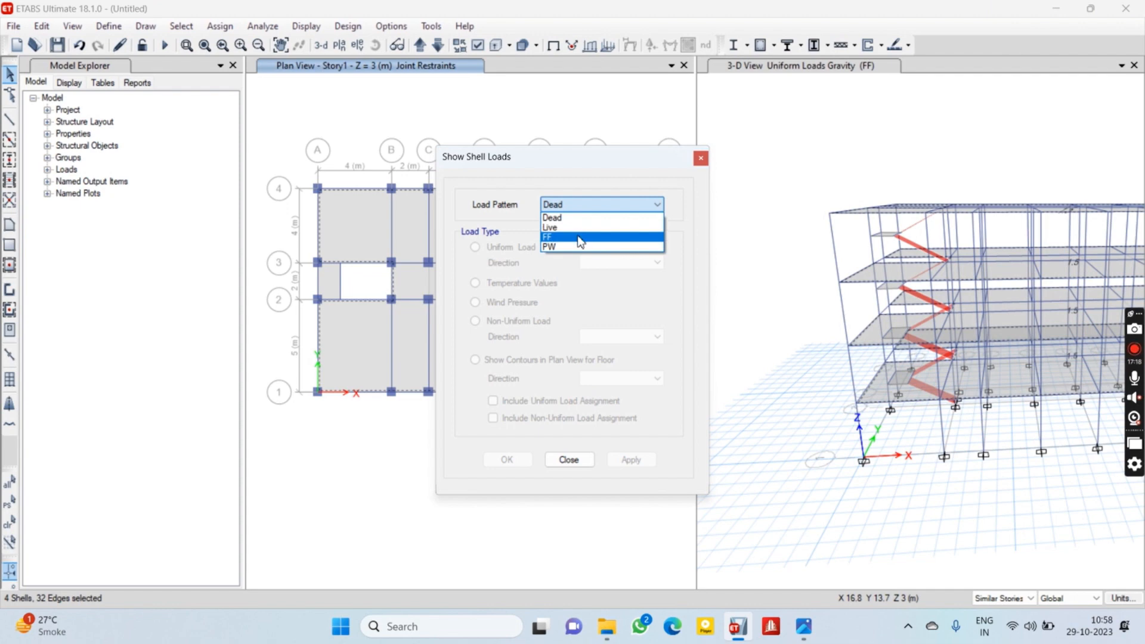
left_click(583, 238)
left_click(624, 458)
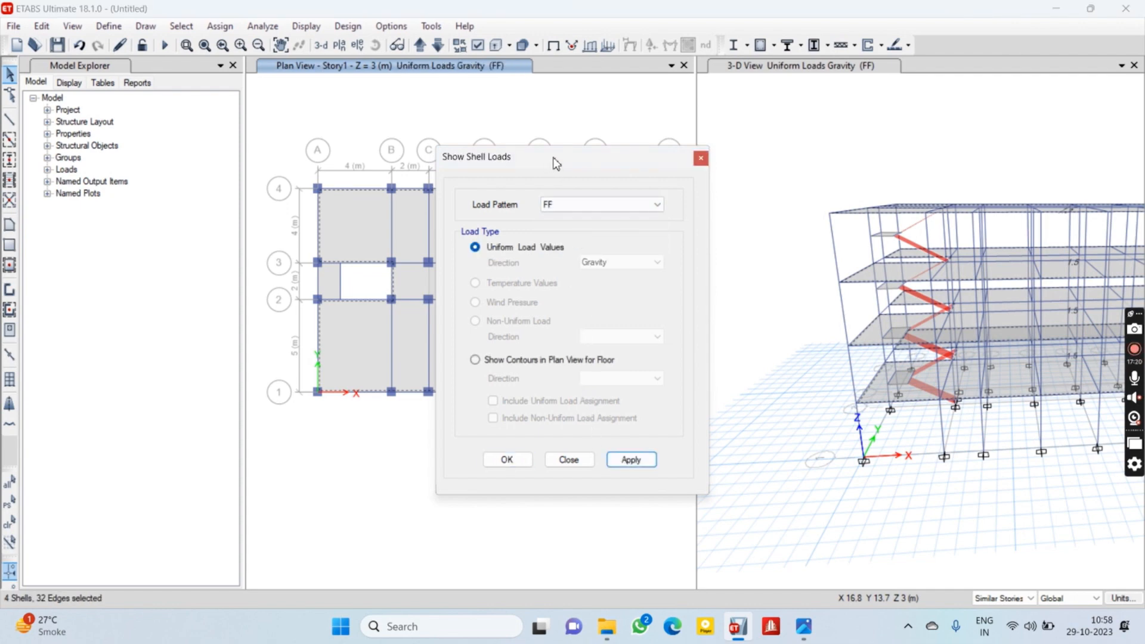
left_click_drag(674, 157, 851, 147)
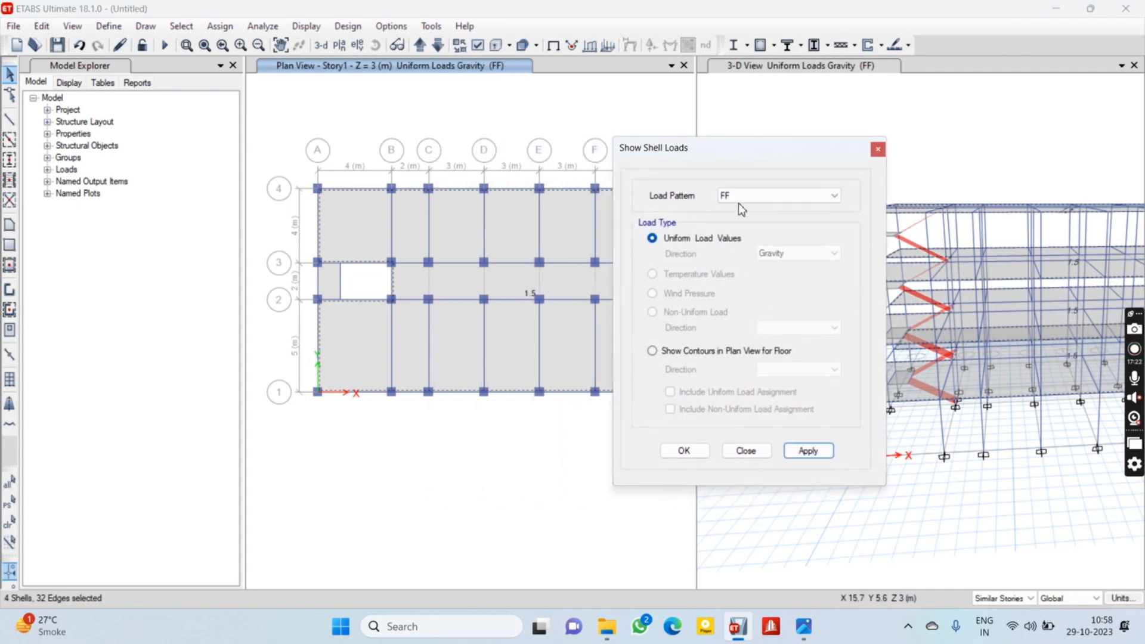
left_click(627, 42)
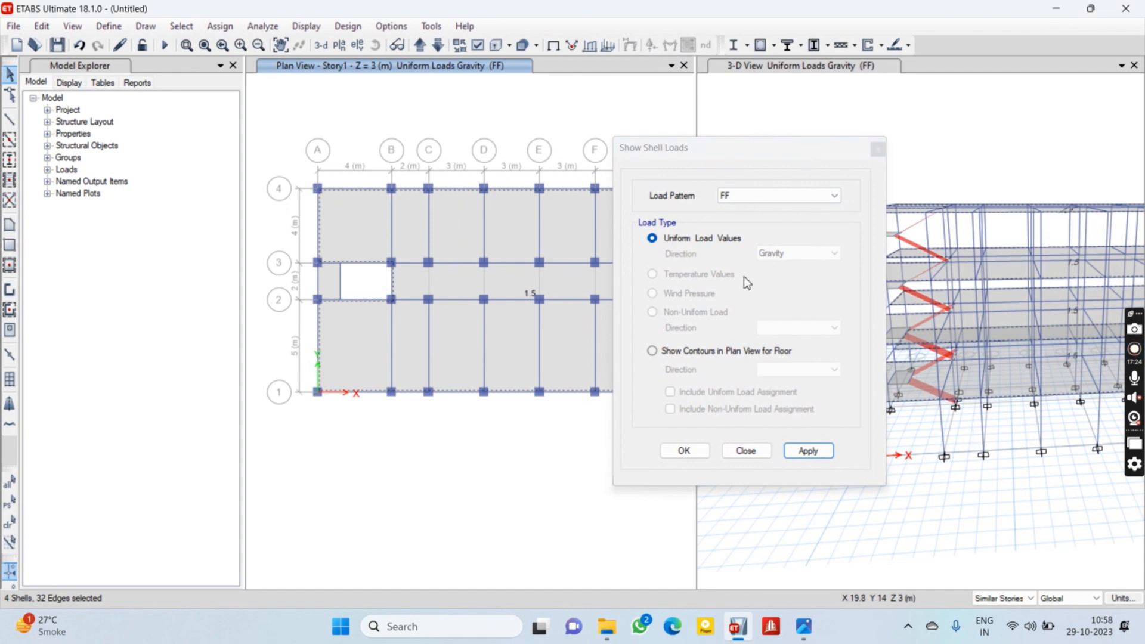
left_click(760, 206)
left_click(830, 209)
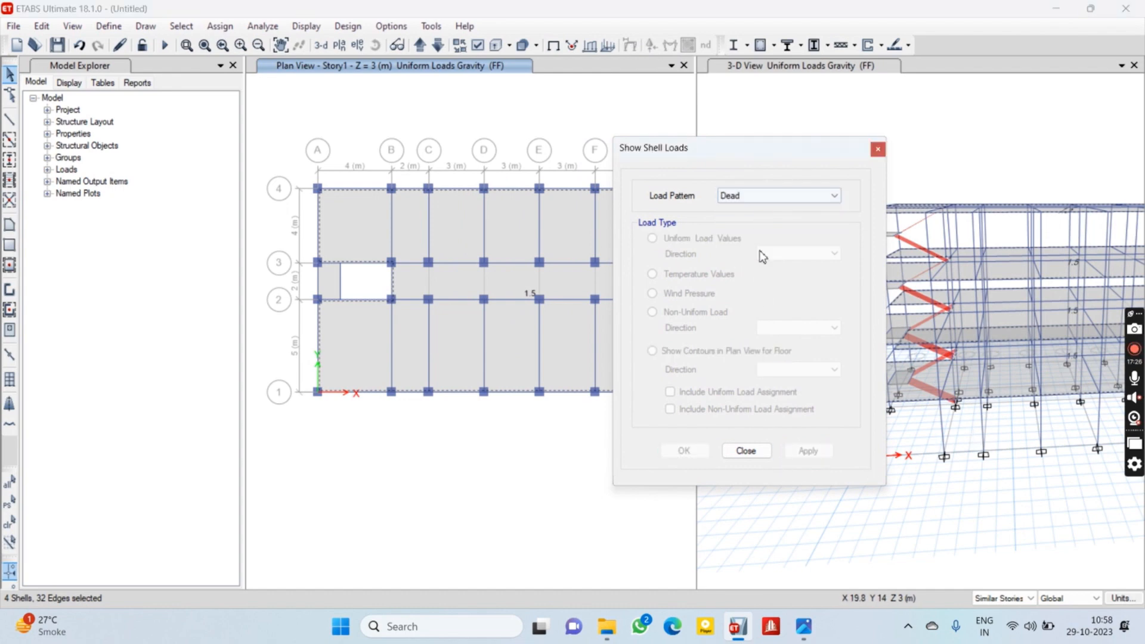
left_click(746, 451)
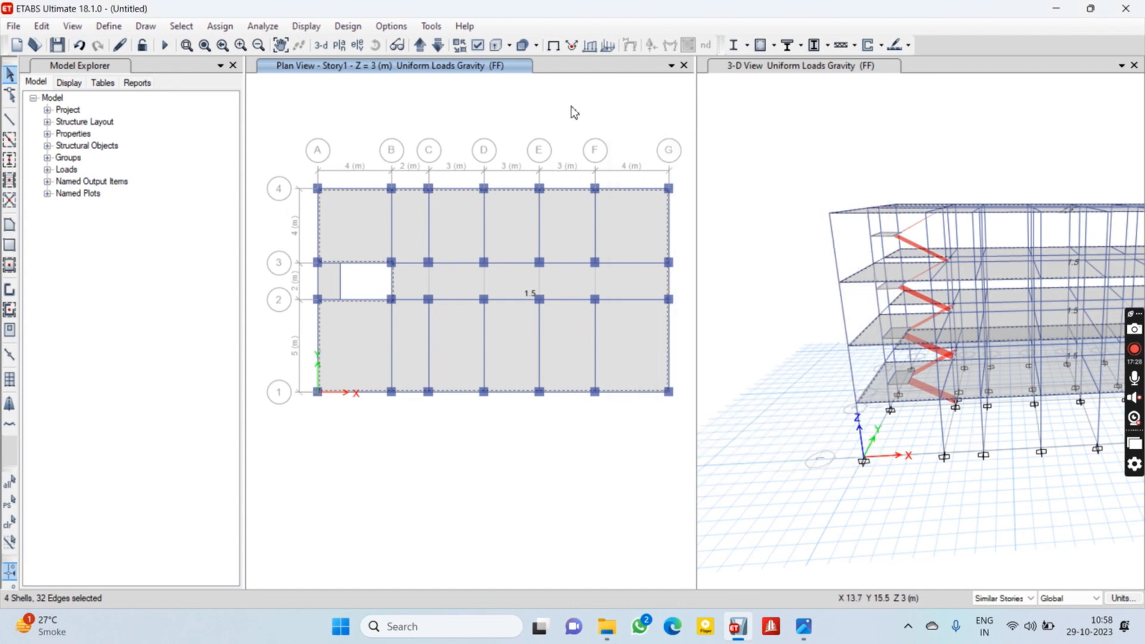
Restore the previous floor slab selection after clearing it, and open the Slab175 slab property for modification
key("Escape")
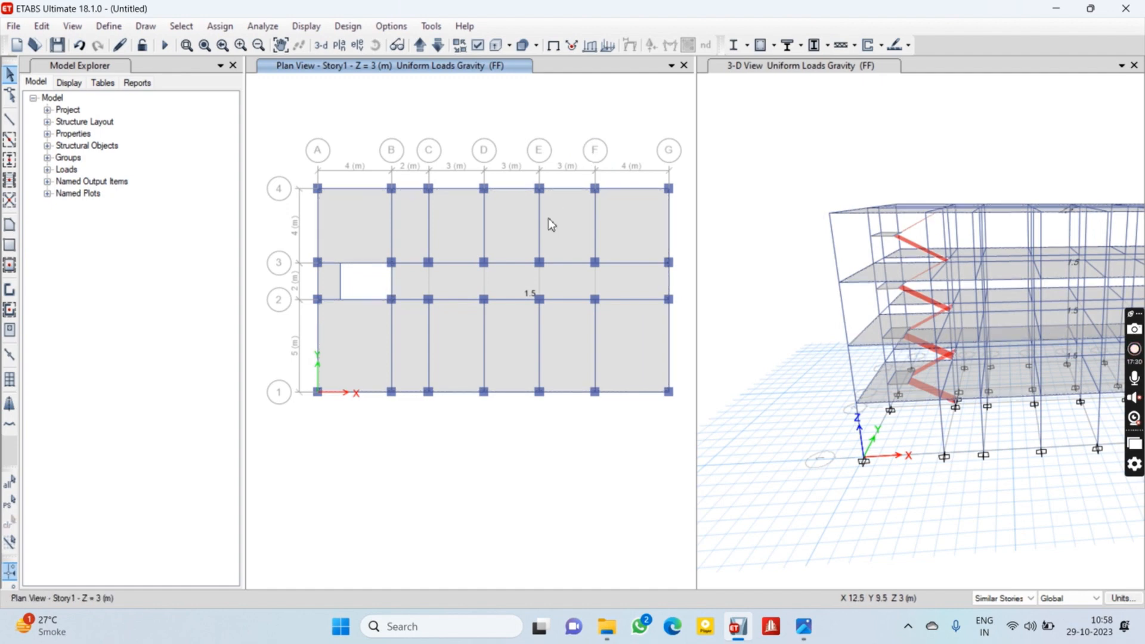
key("ctrl+p")
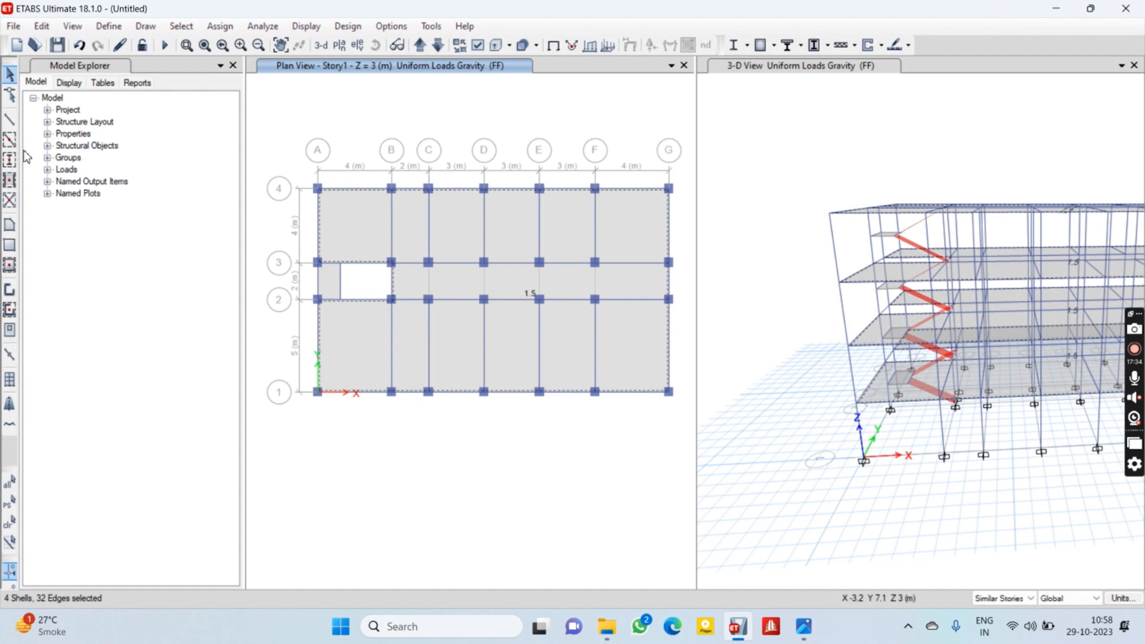
left_click(109, 27)
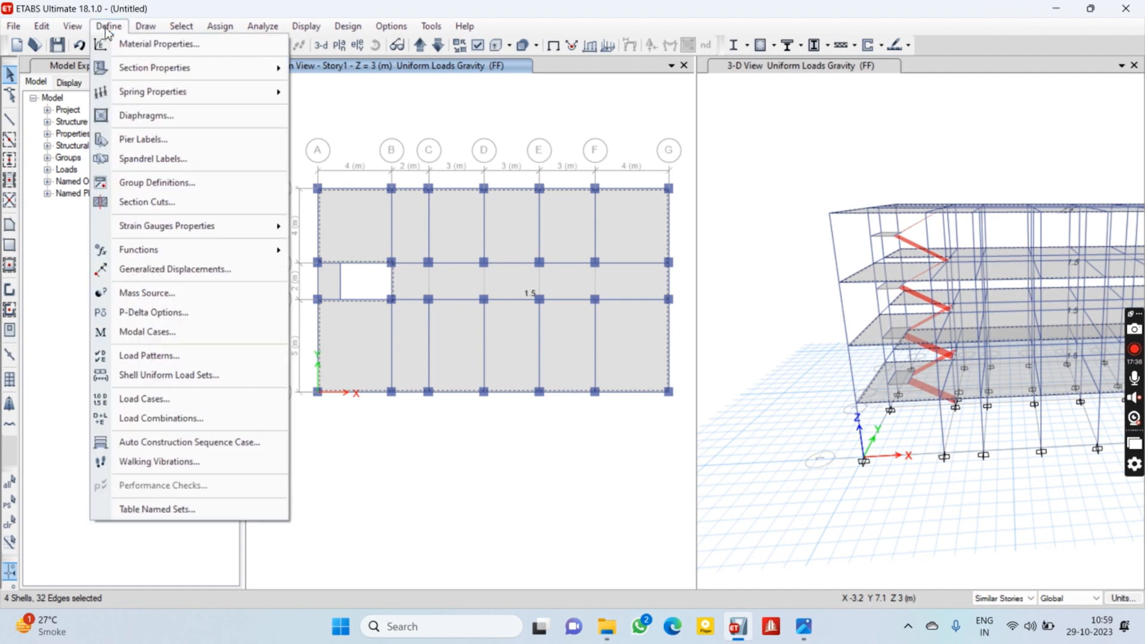
mouse_move(161, 73)
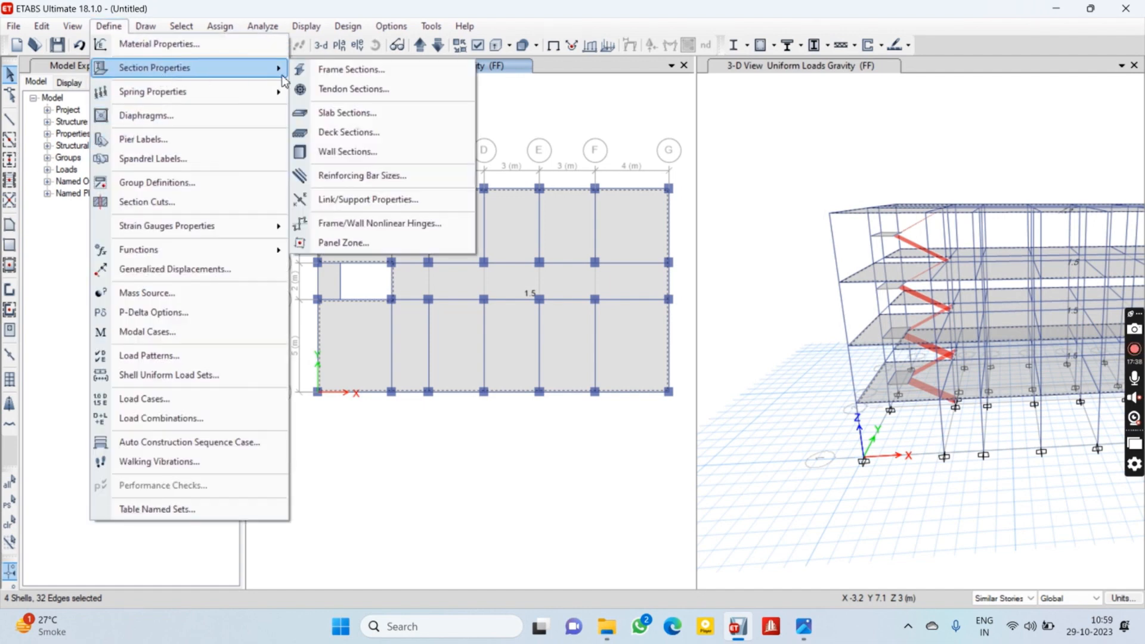
left_click(335, 114)
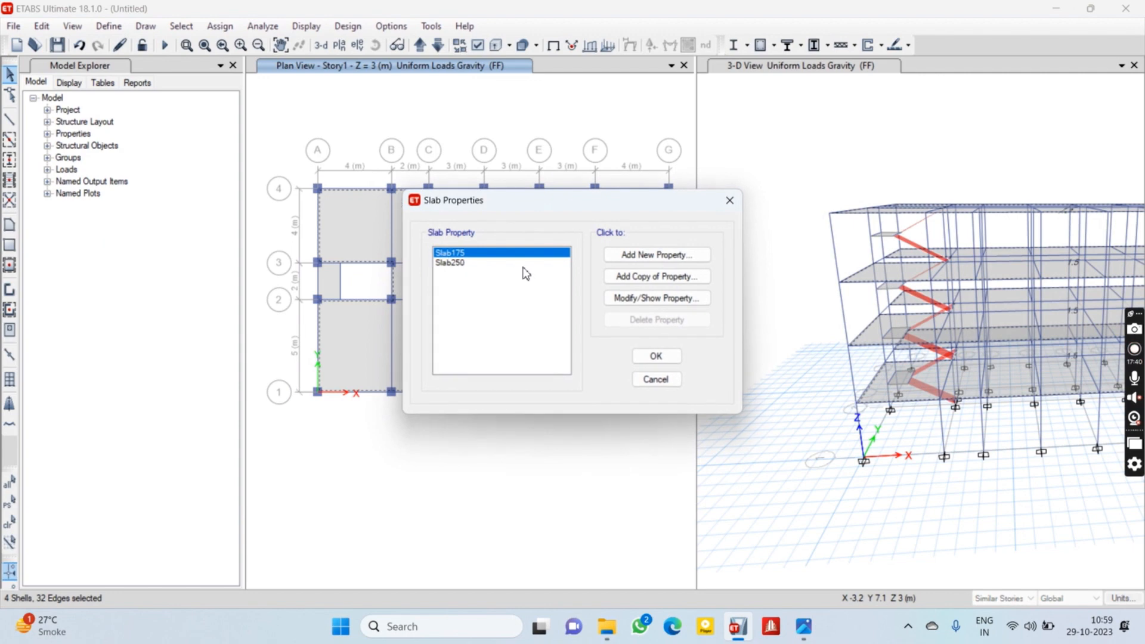
left_click(626, 296)
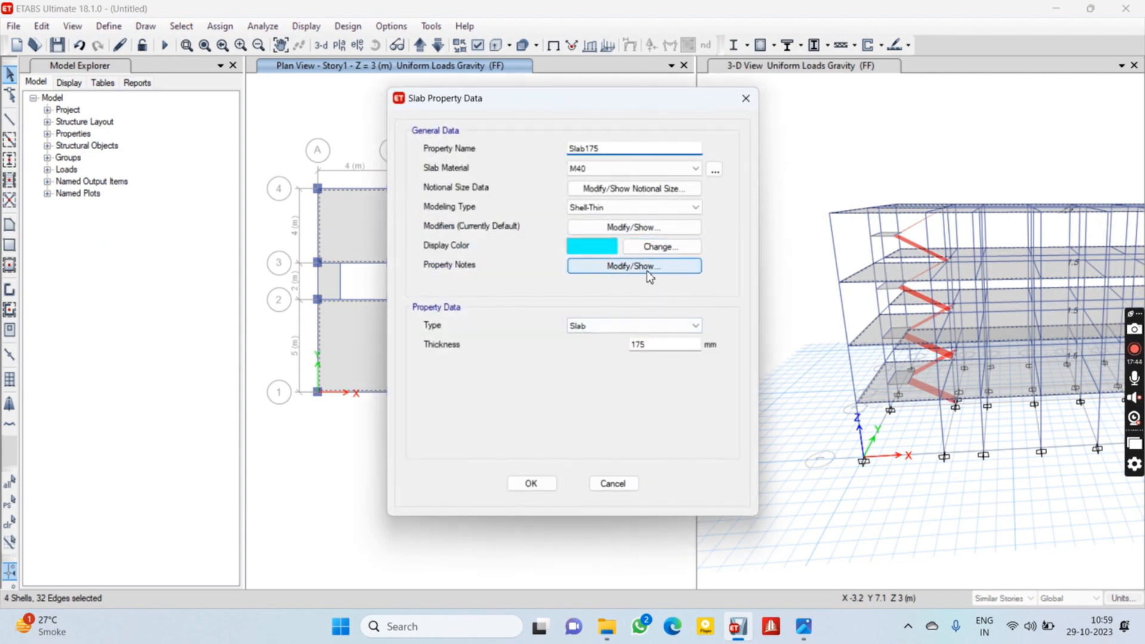
Check the property notes and the notional size settings of Slab175, closing both without changes
left_click(636, 280)
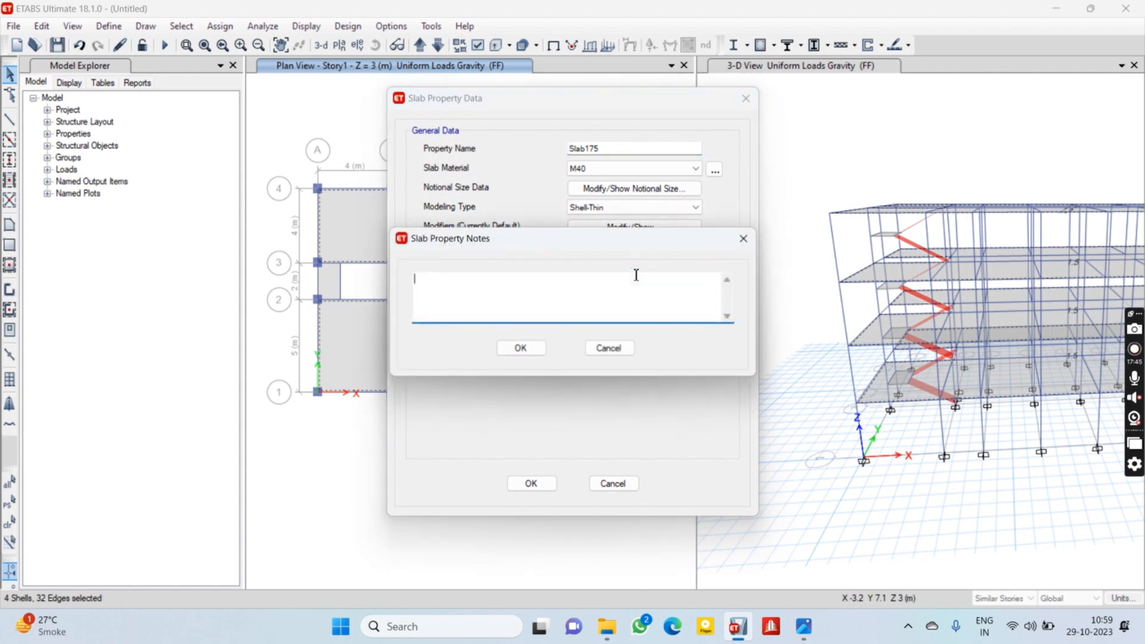
left_click(745, 238)
left_click(634, 189)
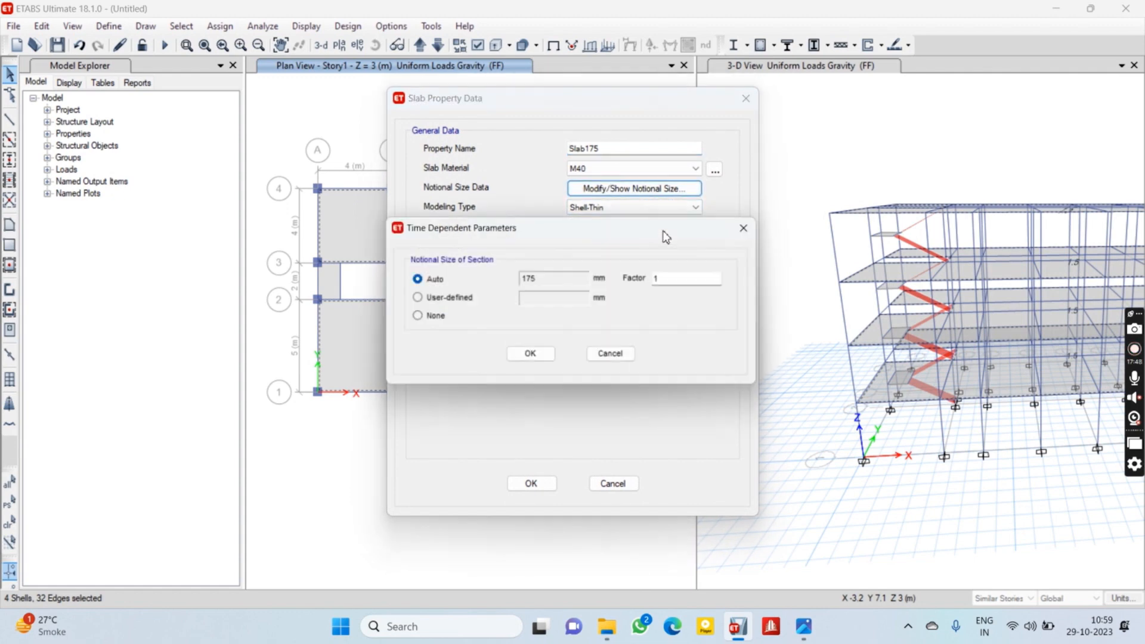
left_click(749, 228)
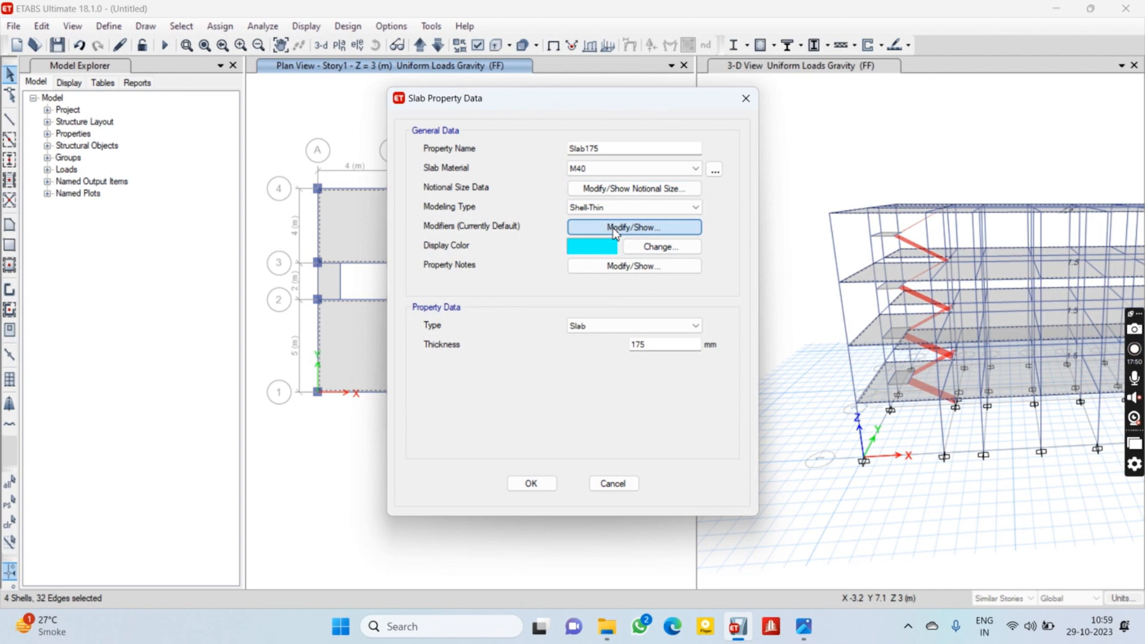
Open the stiffness modifiers of Slab175 and consult the slab factors in the reference image 11.png in Photos
left_click(617, 229)
left_click_drag(581, 165, 287, 162)
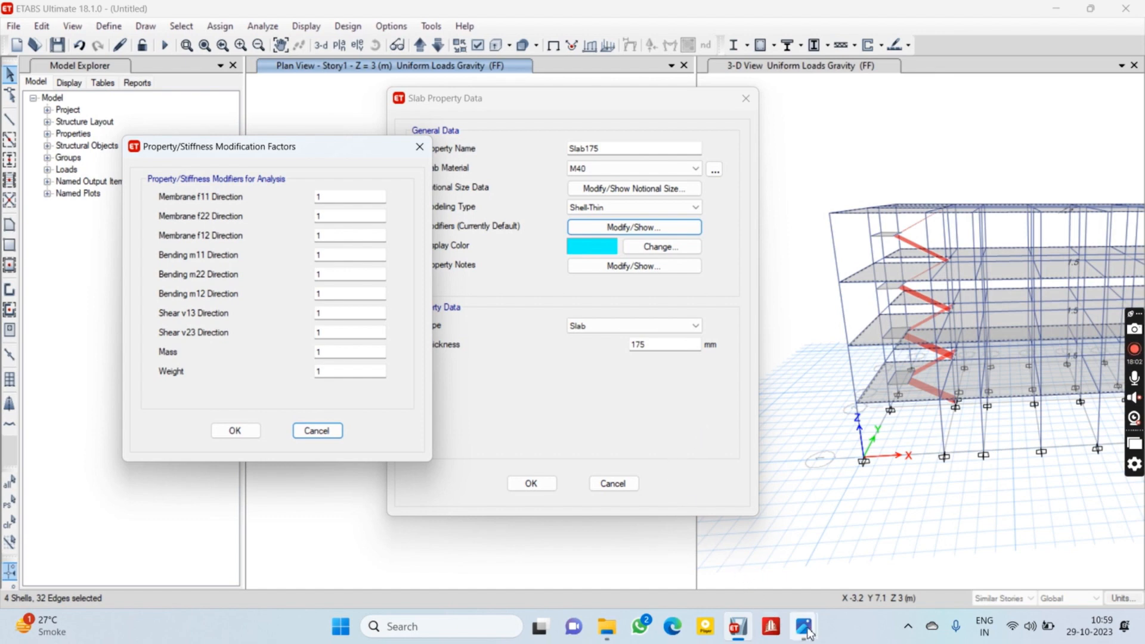
mouse_move(803, 626)
left_click(881, 555)
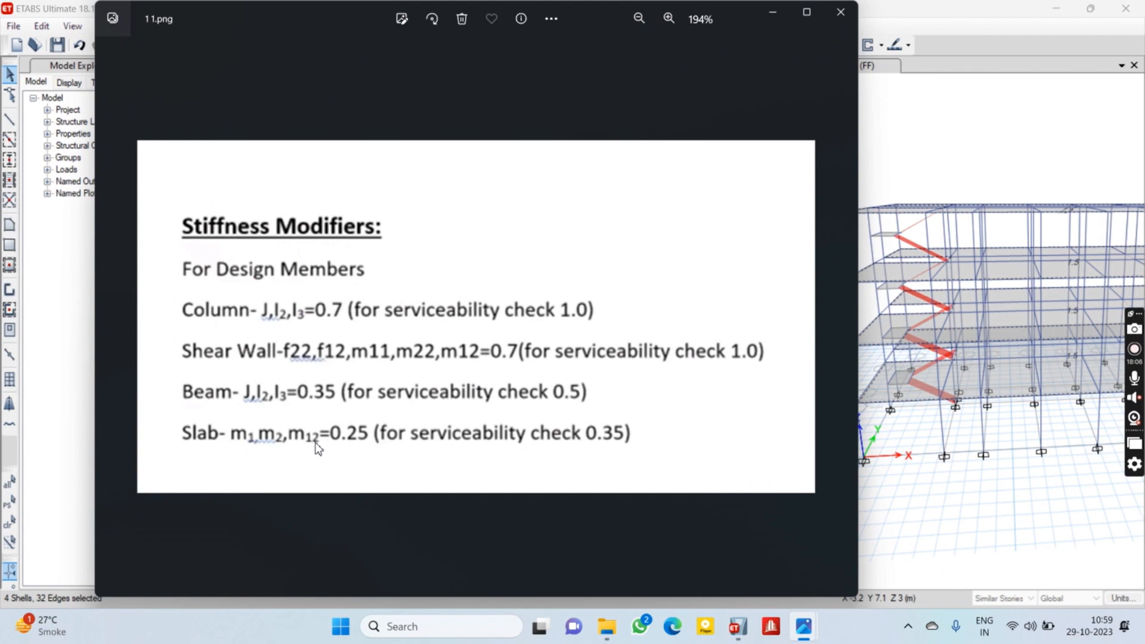
left_click(773, 14)
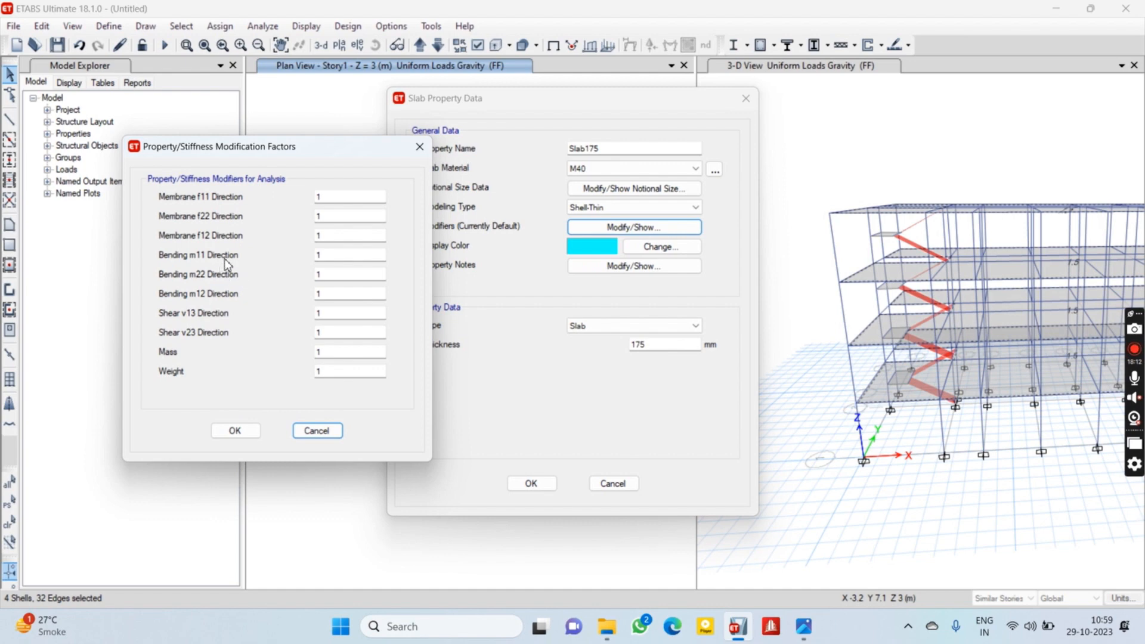
Set the bending m11 and m22 stiffness modifiers of Slab175 to 0.25 and accept the slab property data
double_click(321, 255)
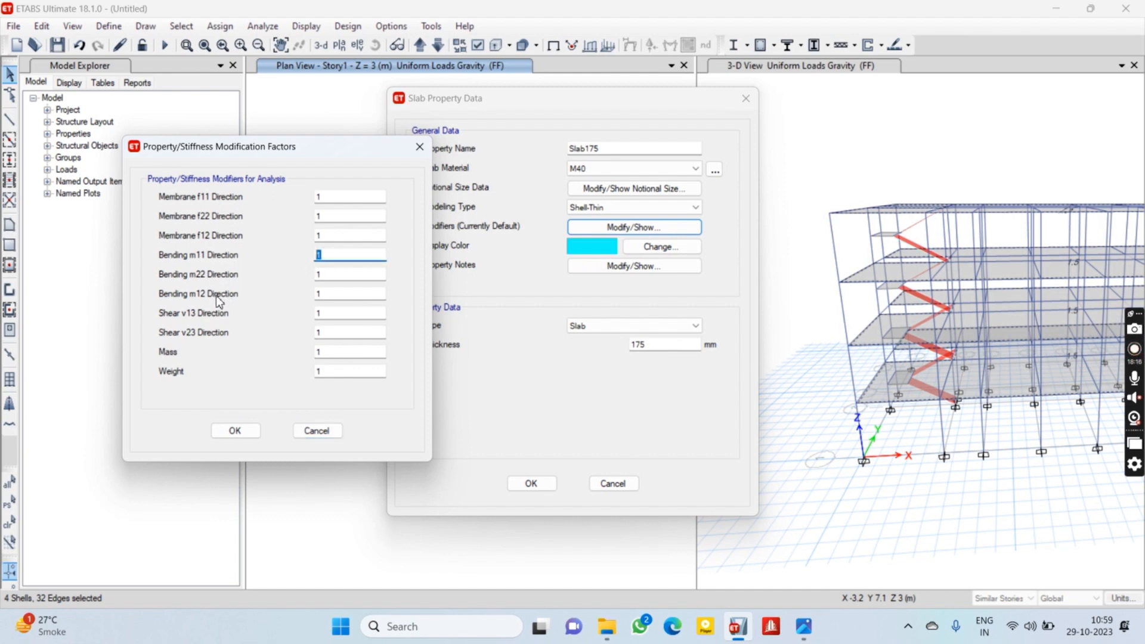
mouse_move(804, 625)
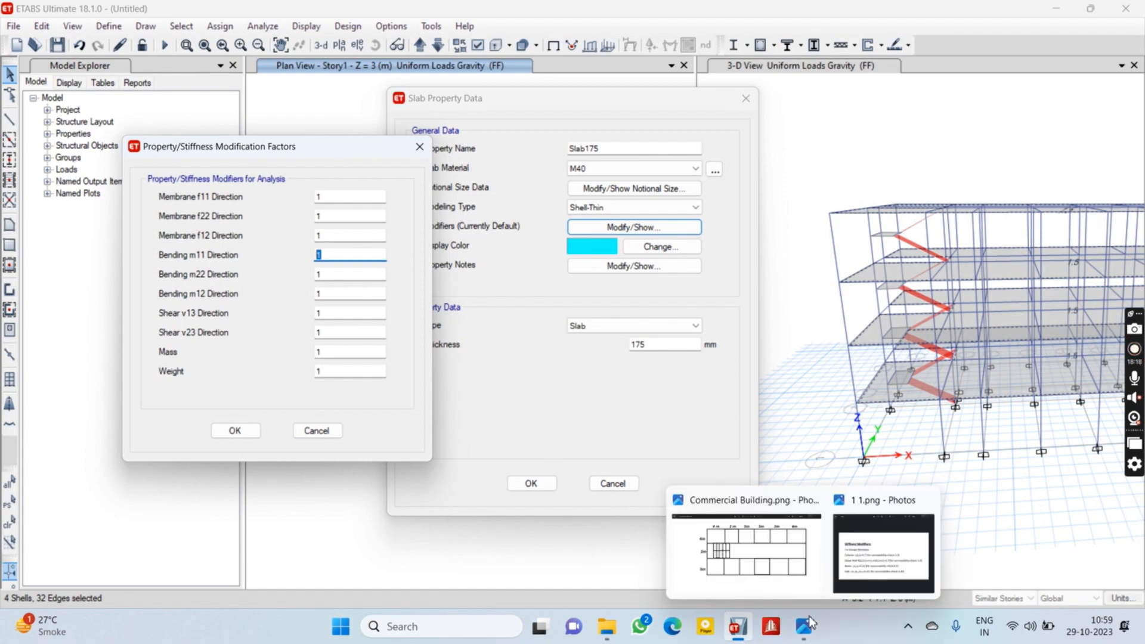
mouse_move(867, 559)
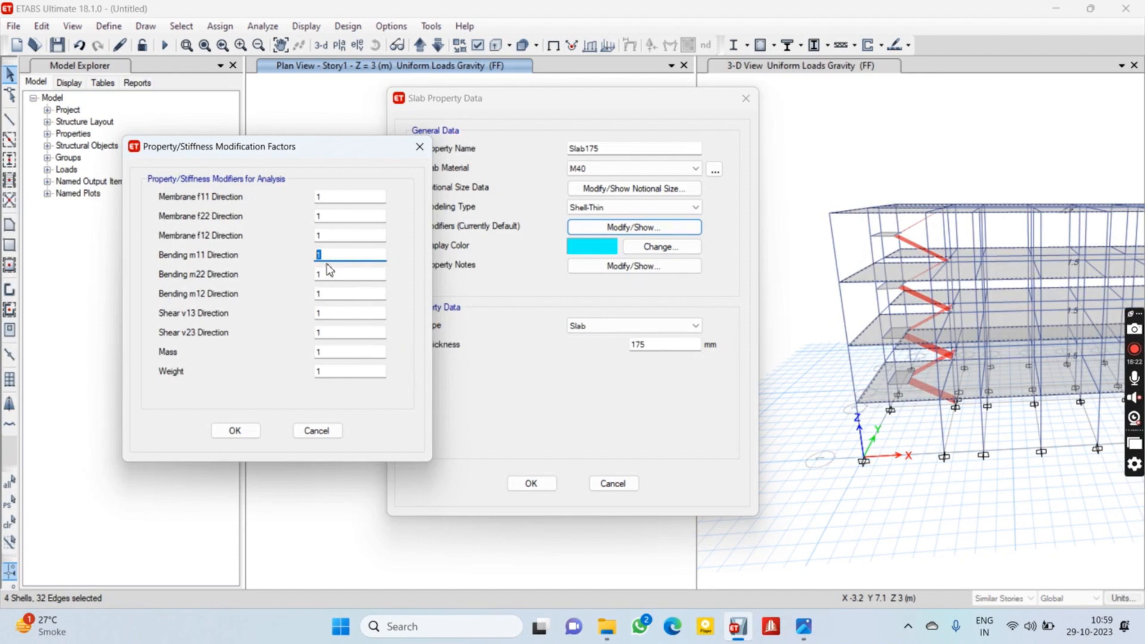
type("0.25")
left_click(321, 274)
type("0.25")
key("Tab")
left_click(235, 431)
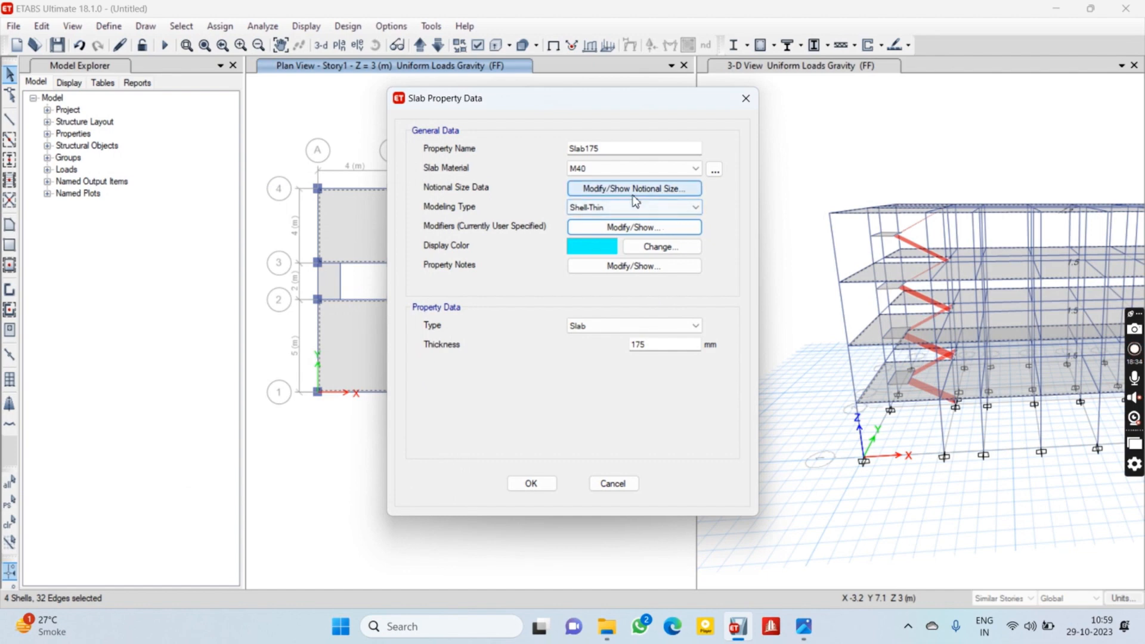
left_click(529, 485)
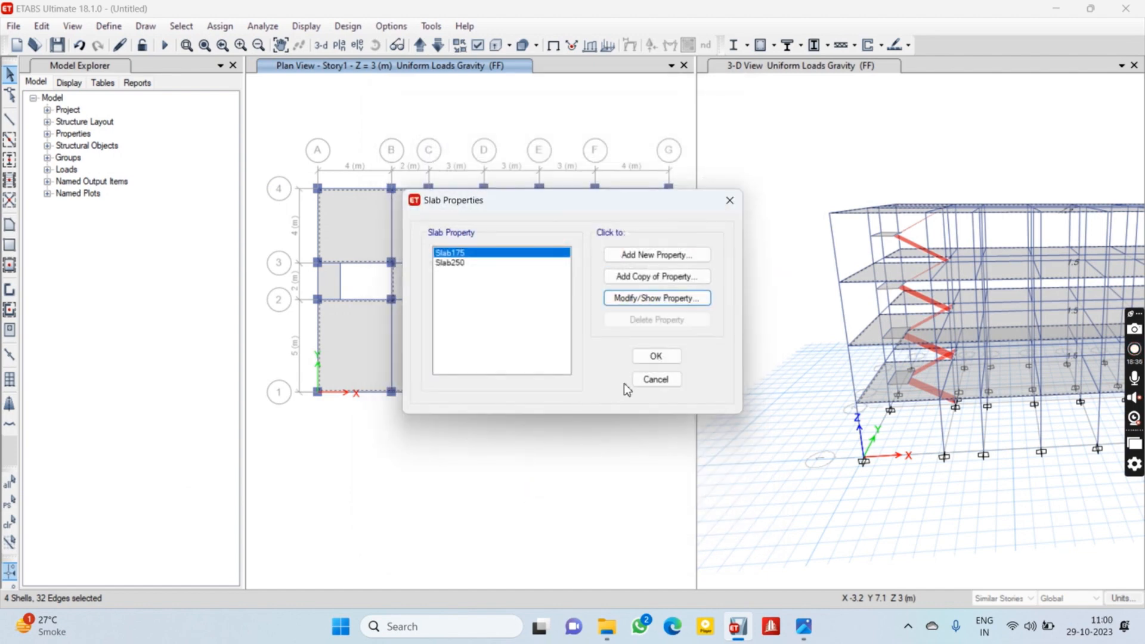
Set the bending m11, m22 and m12 stiffness modifiers of Slab250 to 0.25 and accept the slab property definitions
left_click(450, 263)
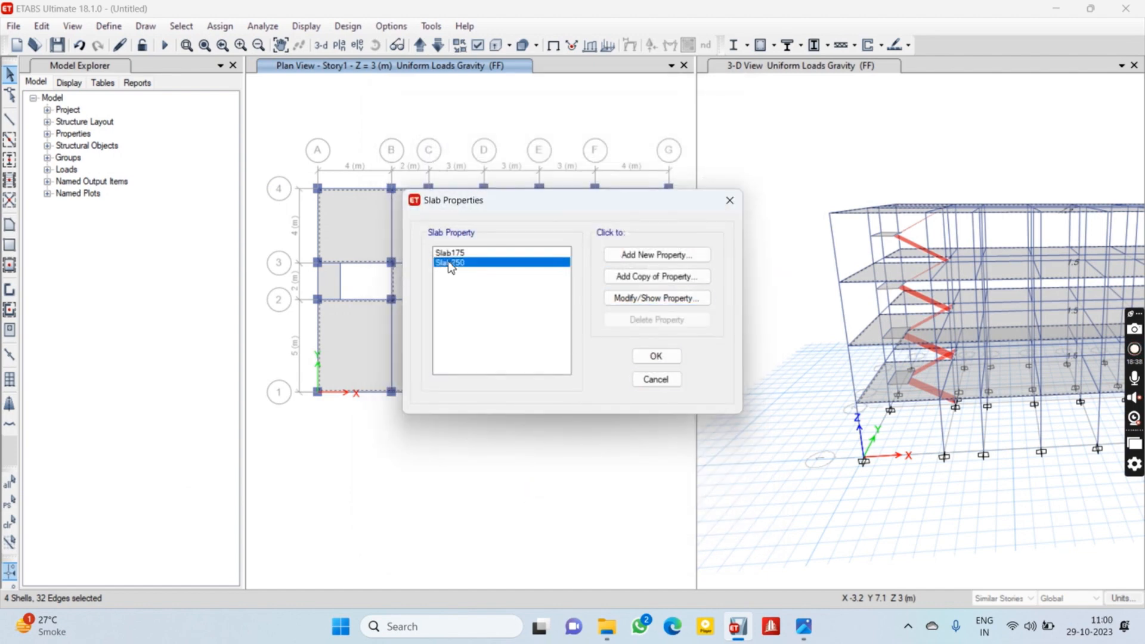
left_click(628, 299)
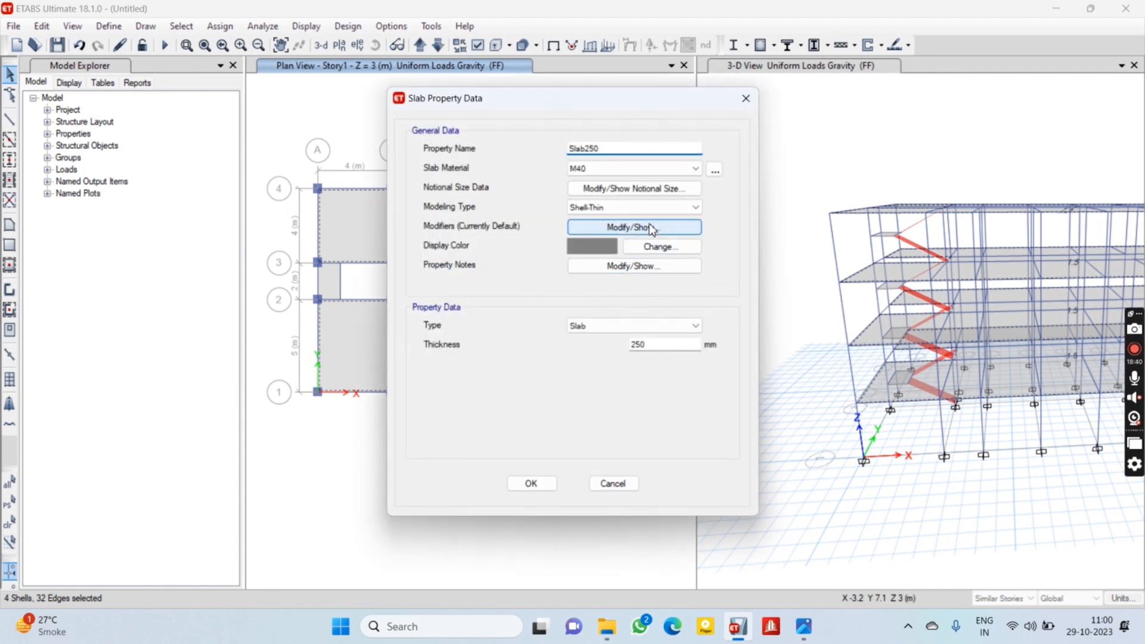
left_click(644, 227)
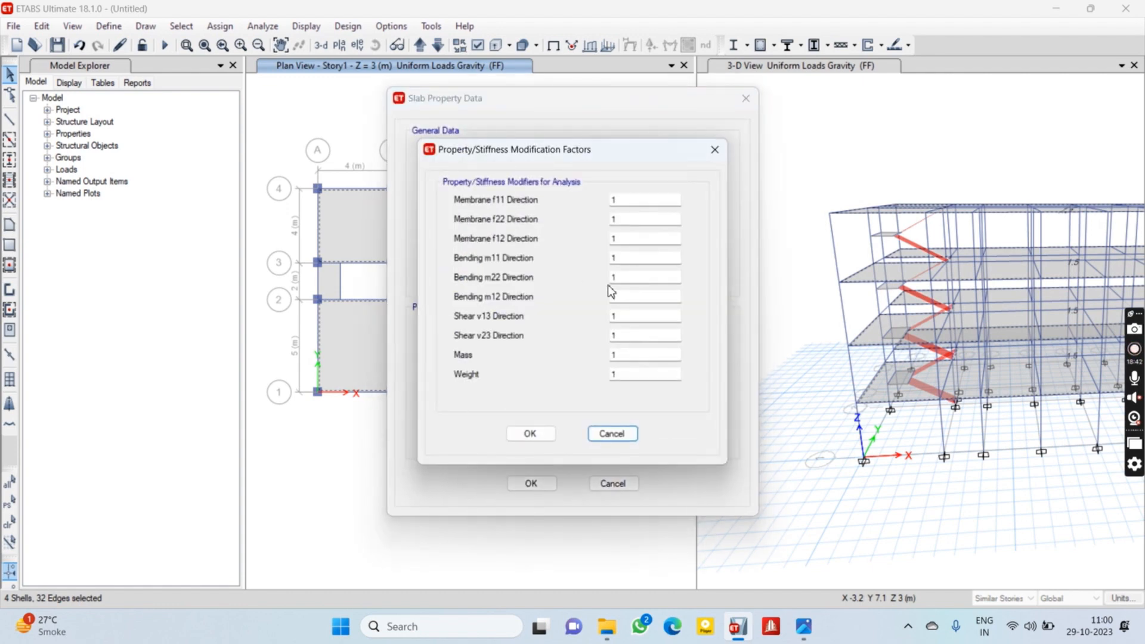
double_click(621, 256)
type("0.25")
key("Tab")
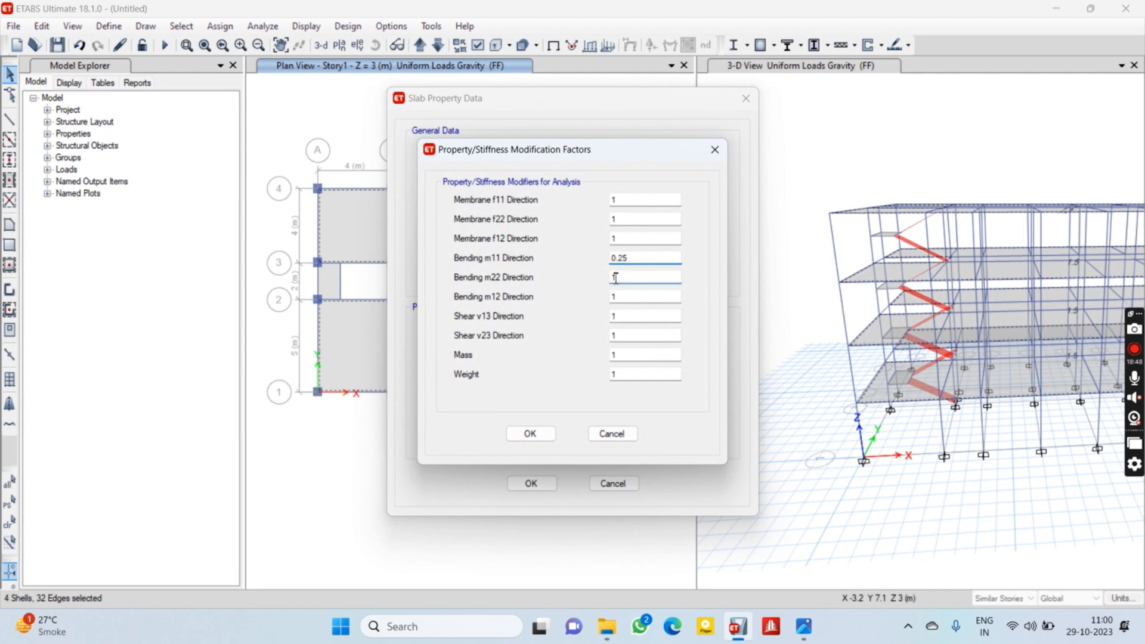
type("0.25")
key("Tab")
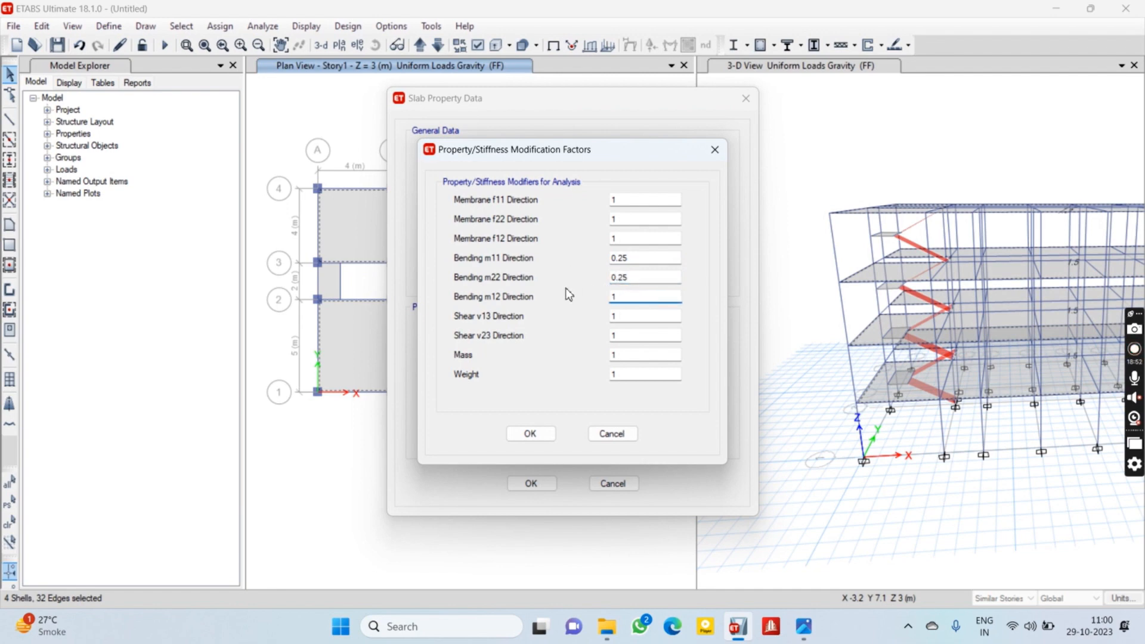
type("0.25")
left_click(538, 437)
left_click(532, 484)
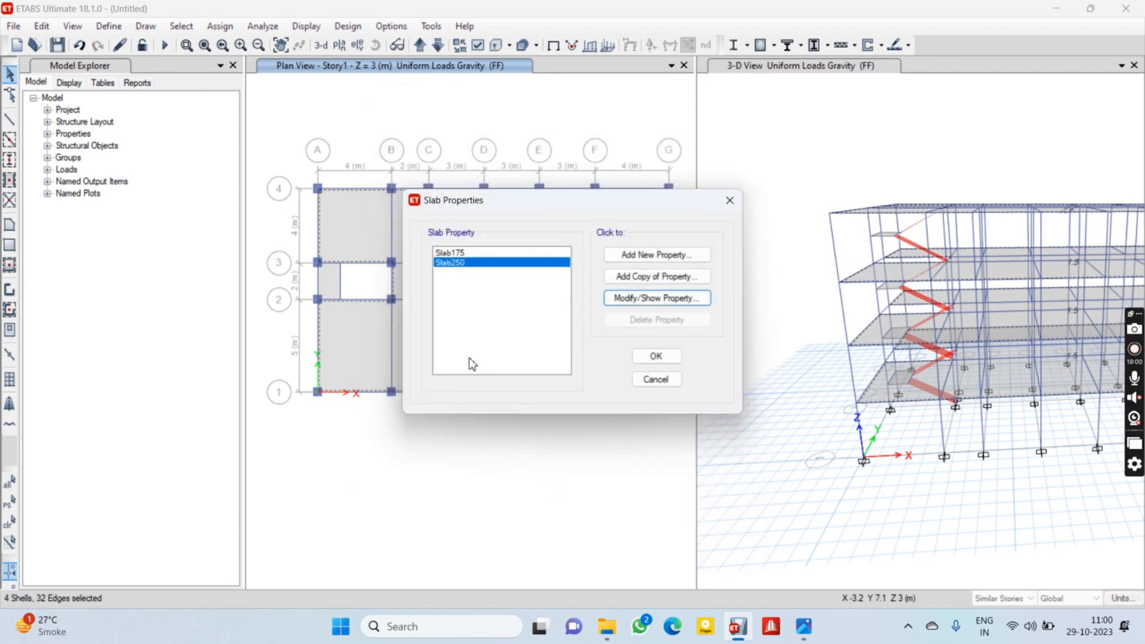
left_click(668, 357)
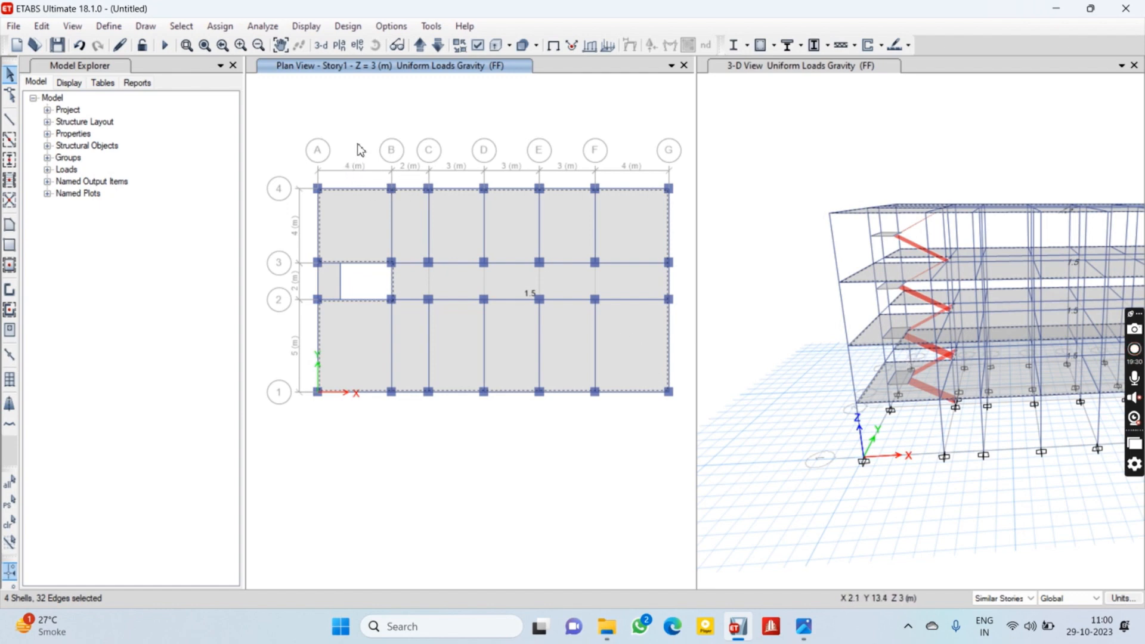
Reselect the main floor slab on Story1 and its similar stories, and assign it a uniform 4 kN/m² gravity Live load, replacing existing loads
key("ctrl+q")
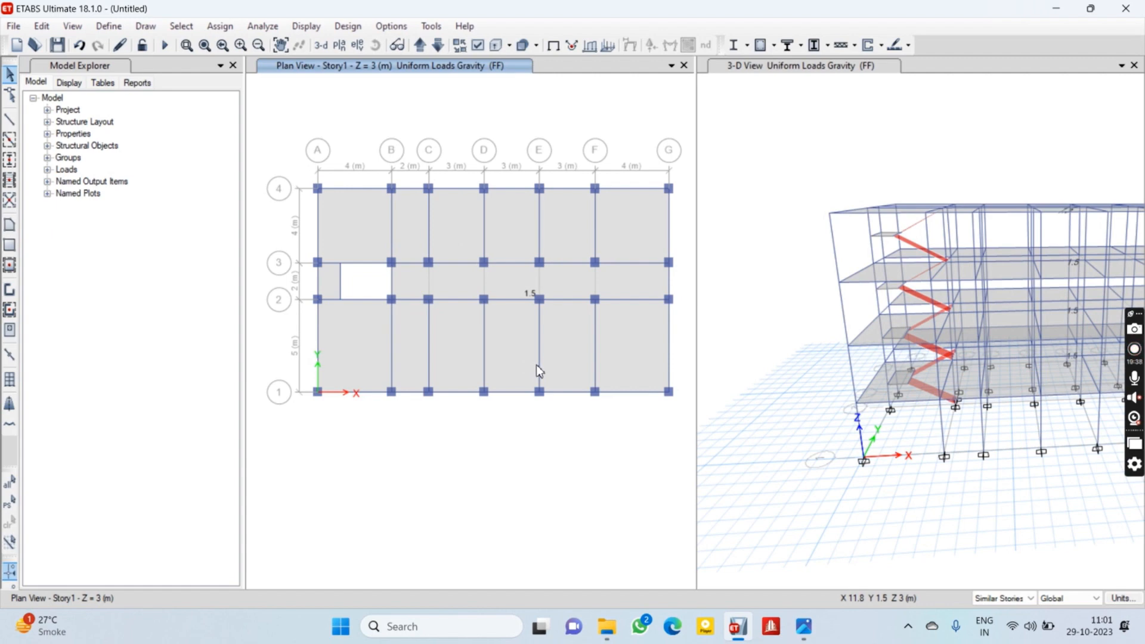
left_click(570, 377)
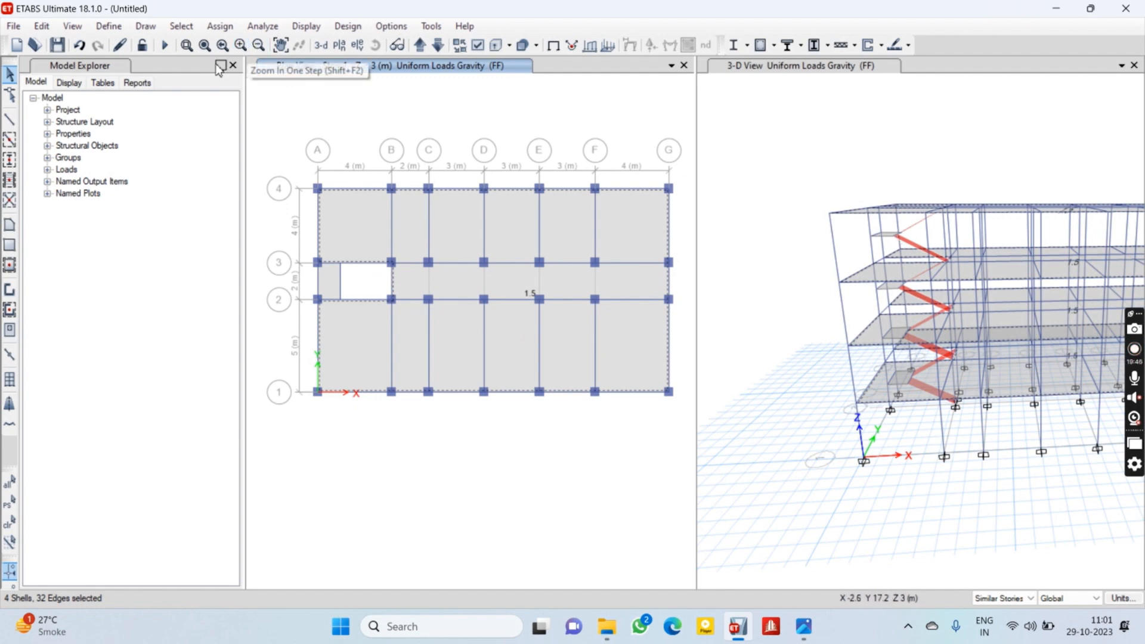
left_click(221, 26)
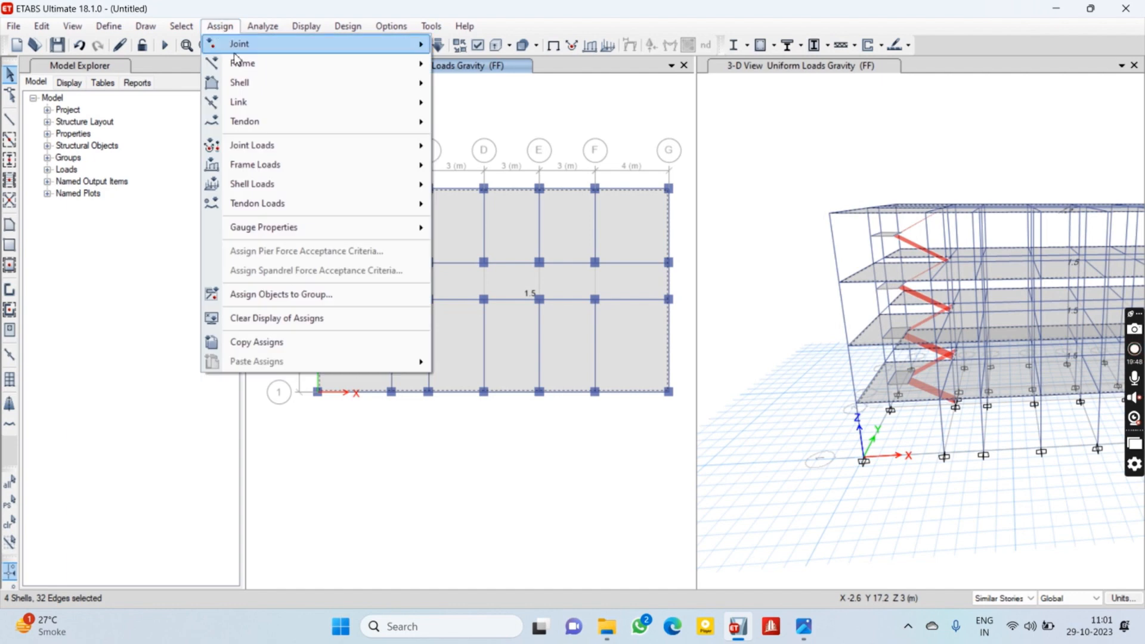
mouse_move(284, 181)
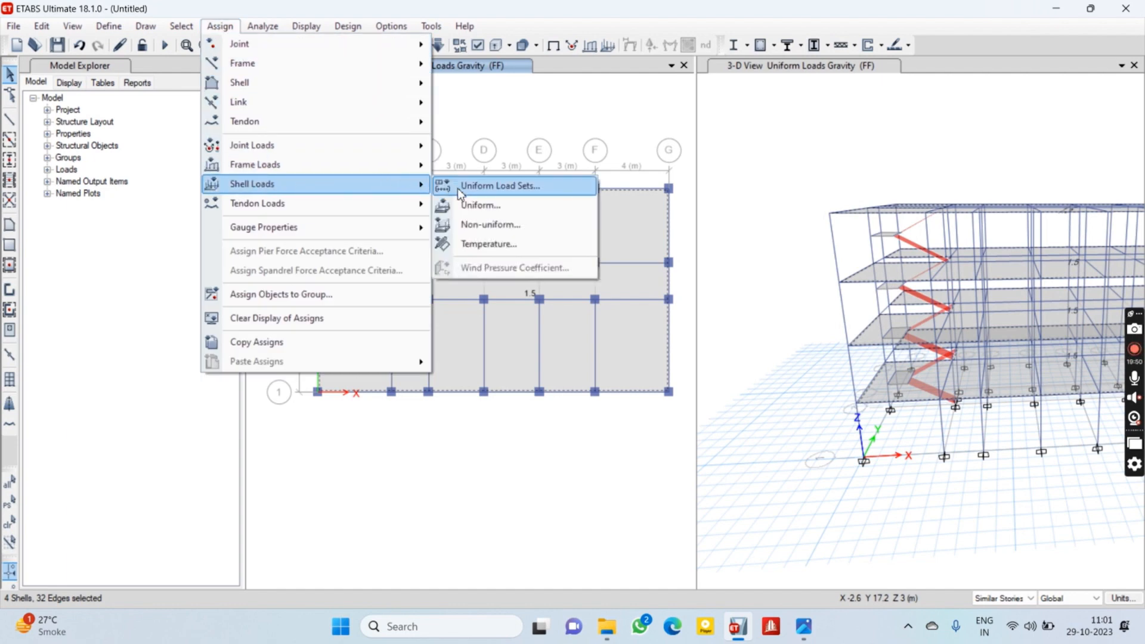
left_click(471, 204)
left_click(639, 274)
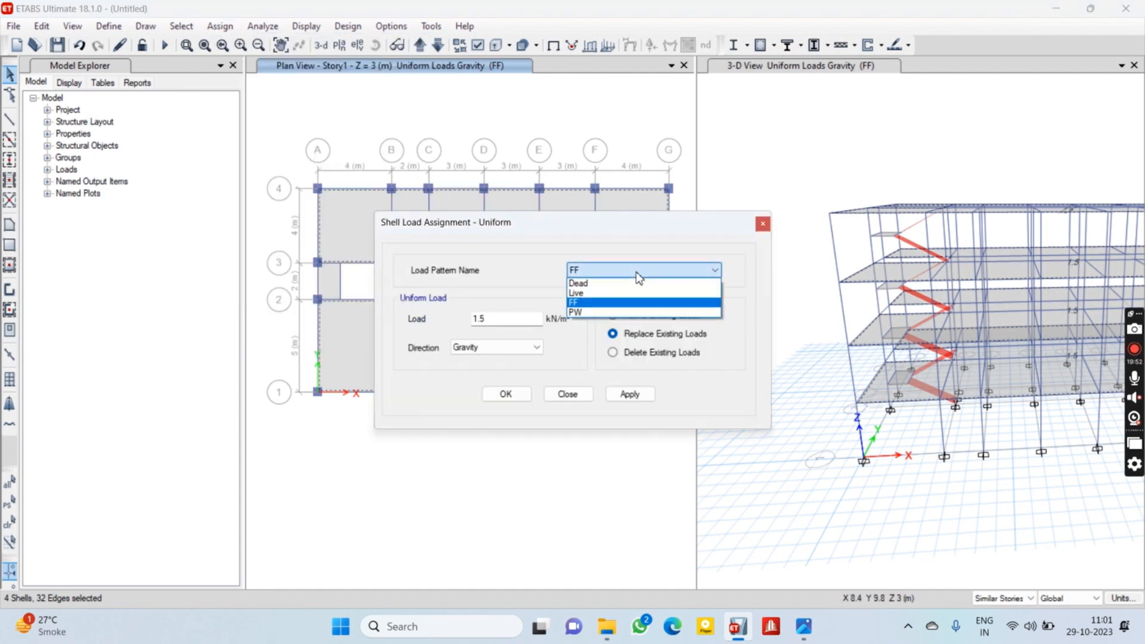
left_click(615, 293)
left_click_drag(501, 318, 370, 324)
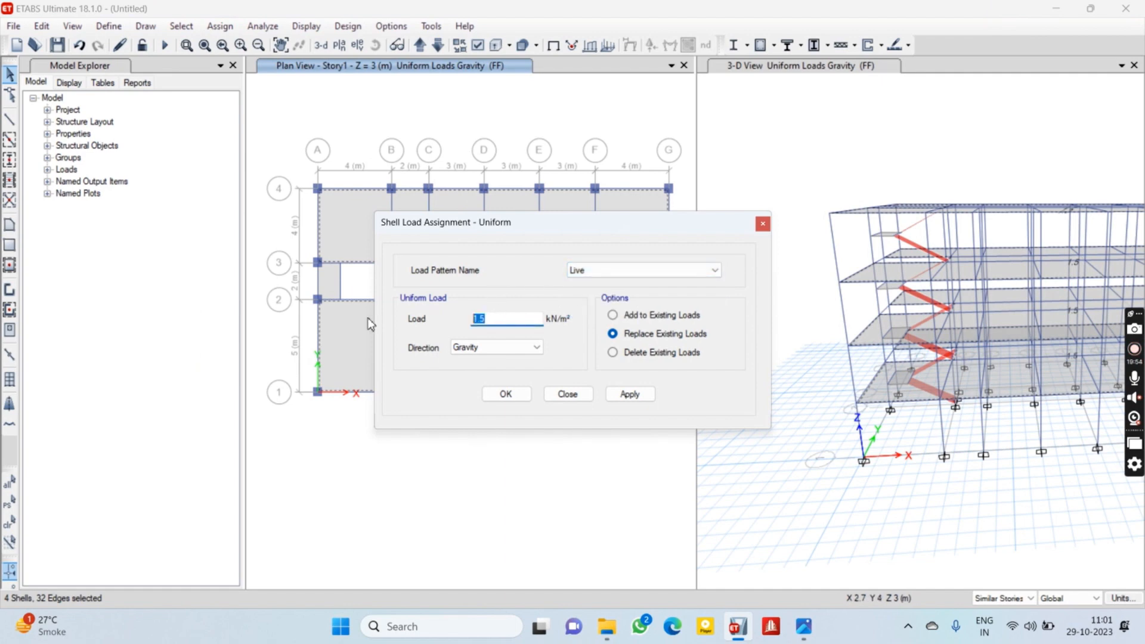
type("4")
left_click(491, 349)
left_click(466, 408)
left_click(621, 393)
left_click_drag(598, 222, 858, 152)
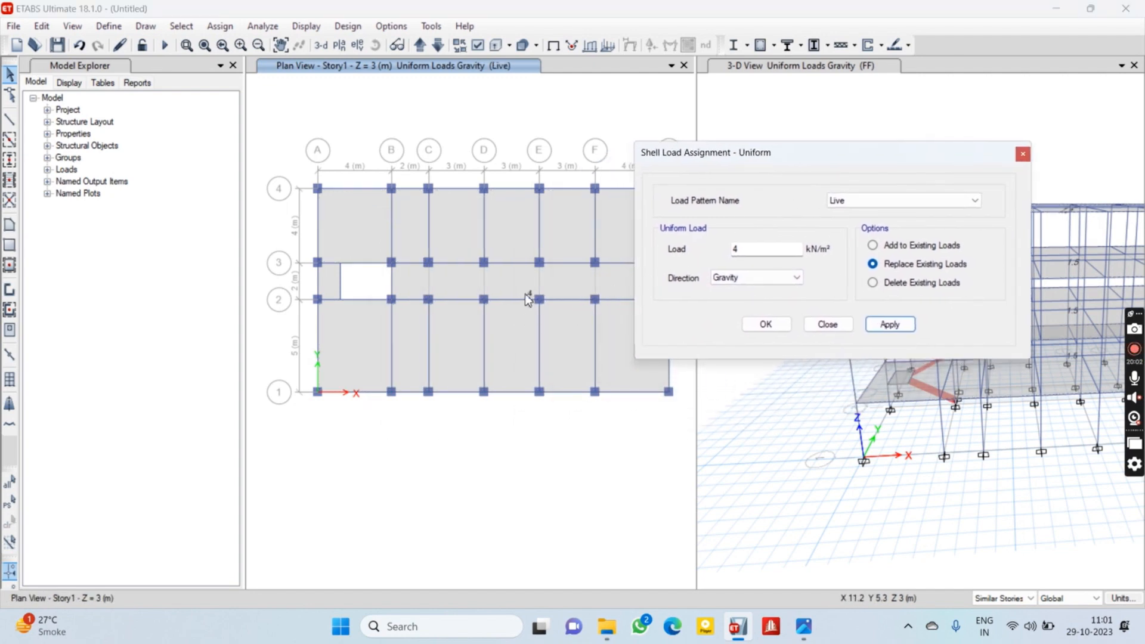
left_click(766, 325)
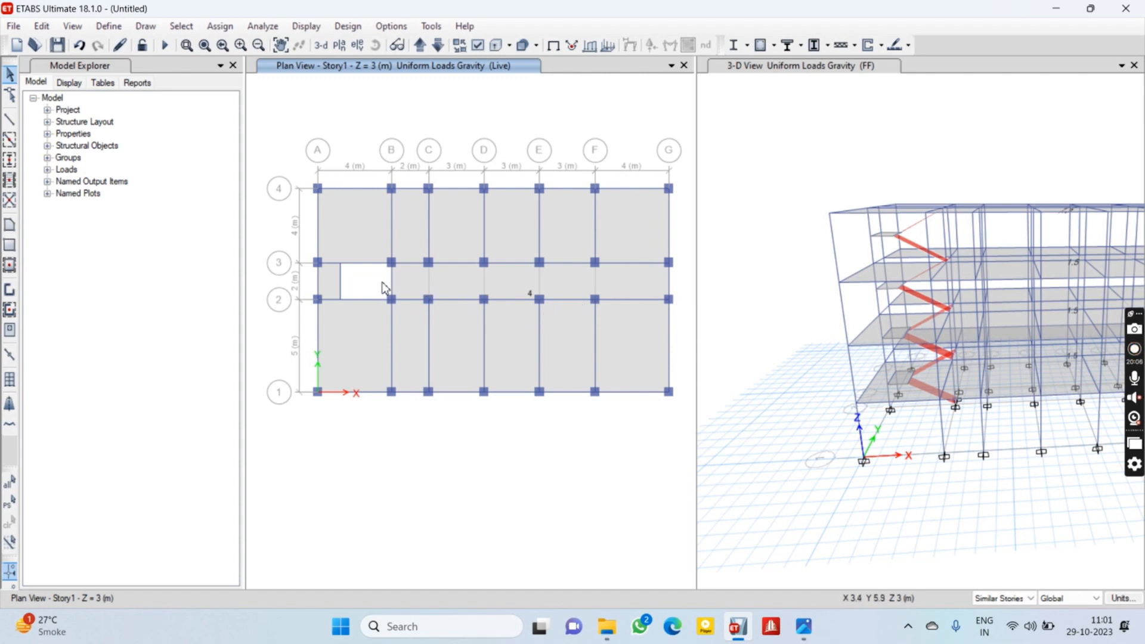
scroll(420, 281, "up", 3)
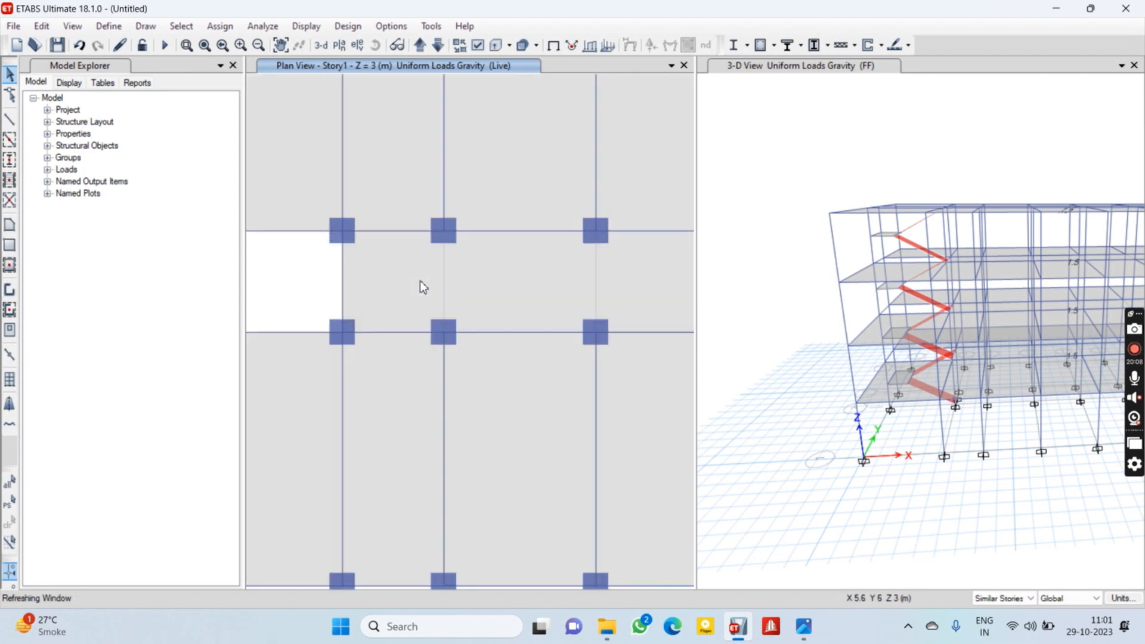
scroll(419, 285, "down", 3)
middle_click_drag(398, 287, 496, 280)
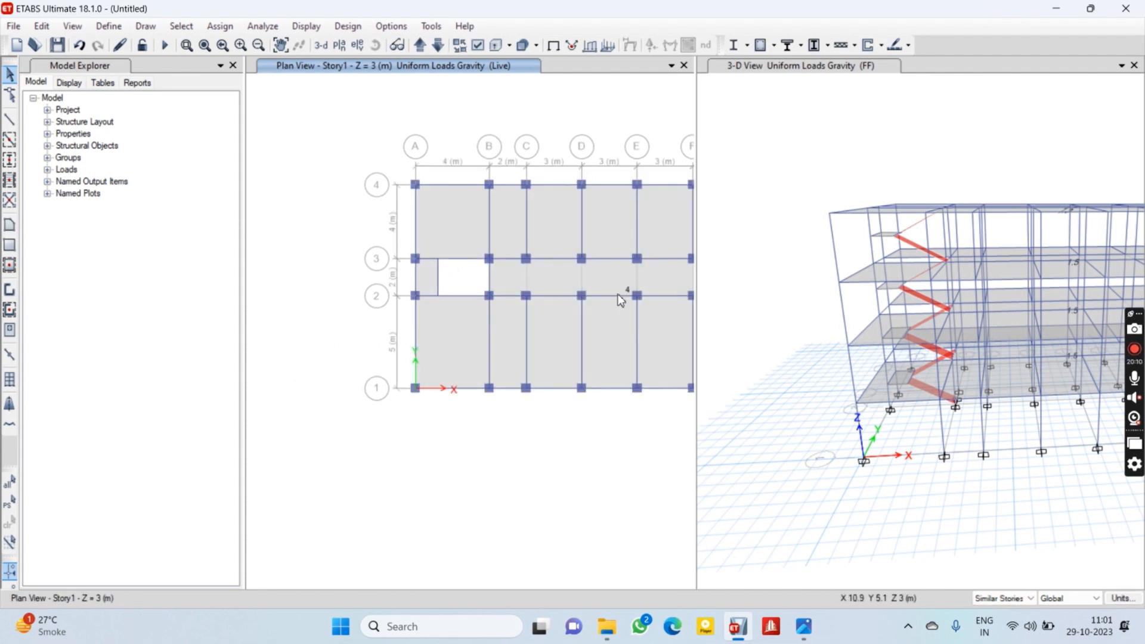
scroll(459, 268, "up", 3)
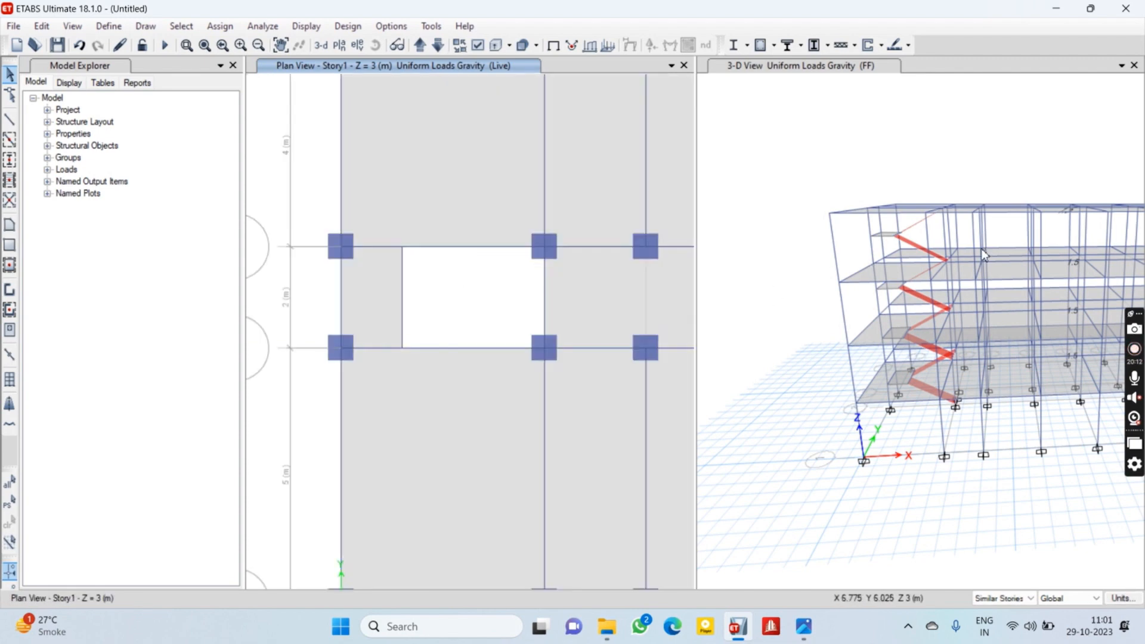
Select the stair landing slabs and all stair flights on every storey in the 3D view
scroll(903, 235, "up", 3)
scroll(904, 235, "up", 3)
left_click(814, 225)
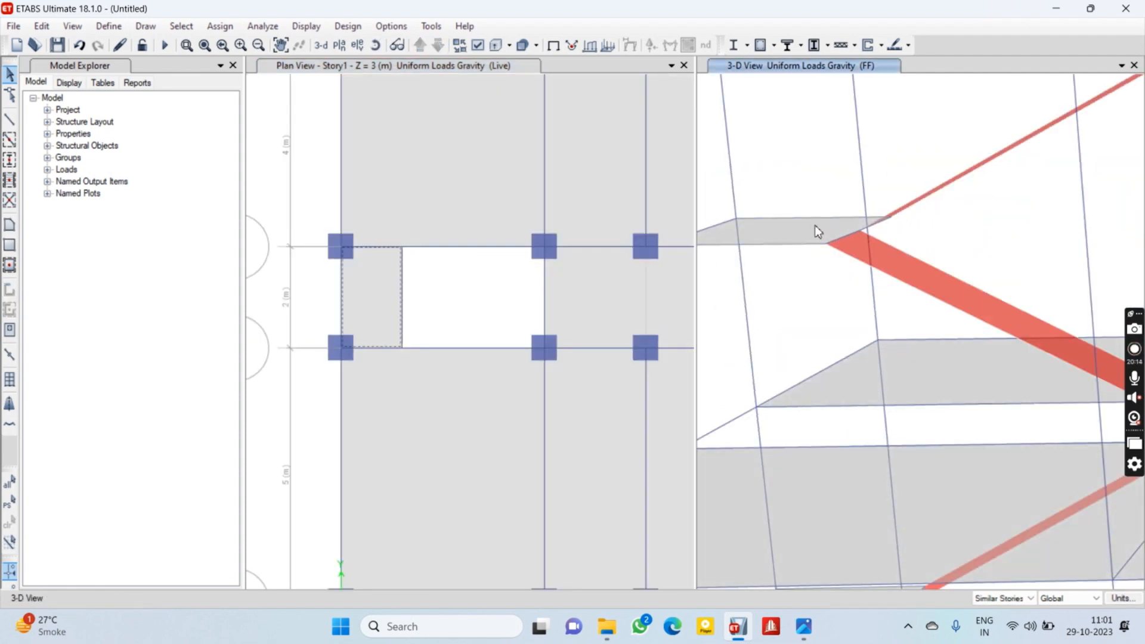
left_click(951, 295)
scroll(950, 290, "down", 5)
scroll(951, 225, "up", 4)
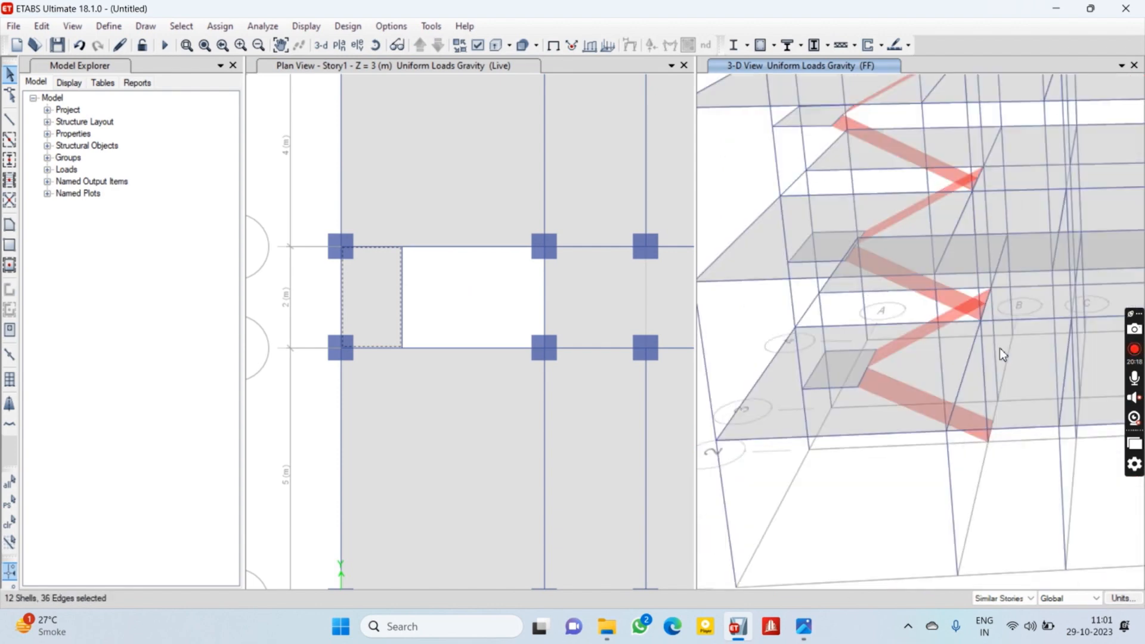
scroll(948, 335, "up", 3)
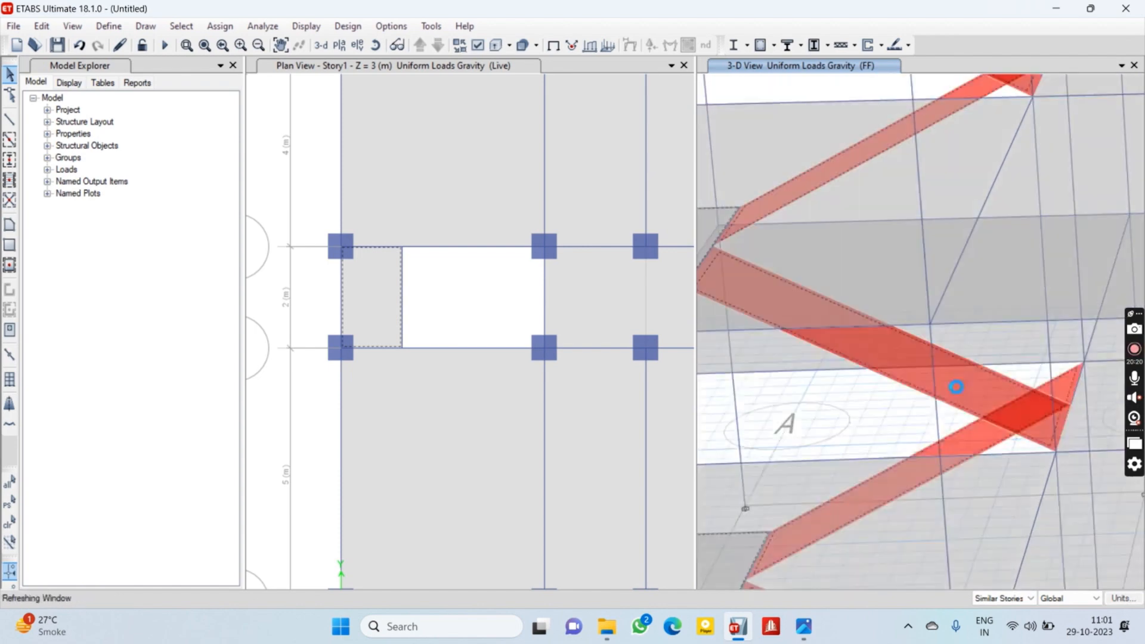
scroll(911, 220, "down", 5)
scroll(904, 245, "up", 5)
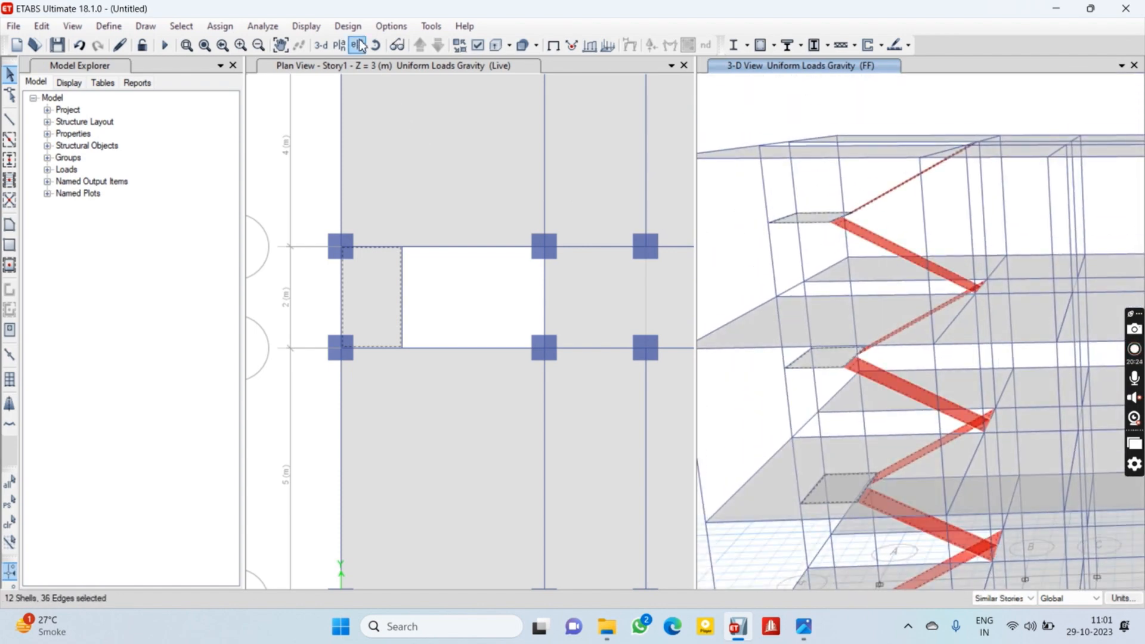
Assign a uniform 5 kN/m² gravity Live load to the selected stair landings and flights, replacing existing loads
left_click(220, 25)
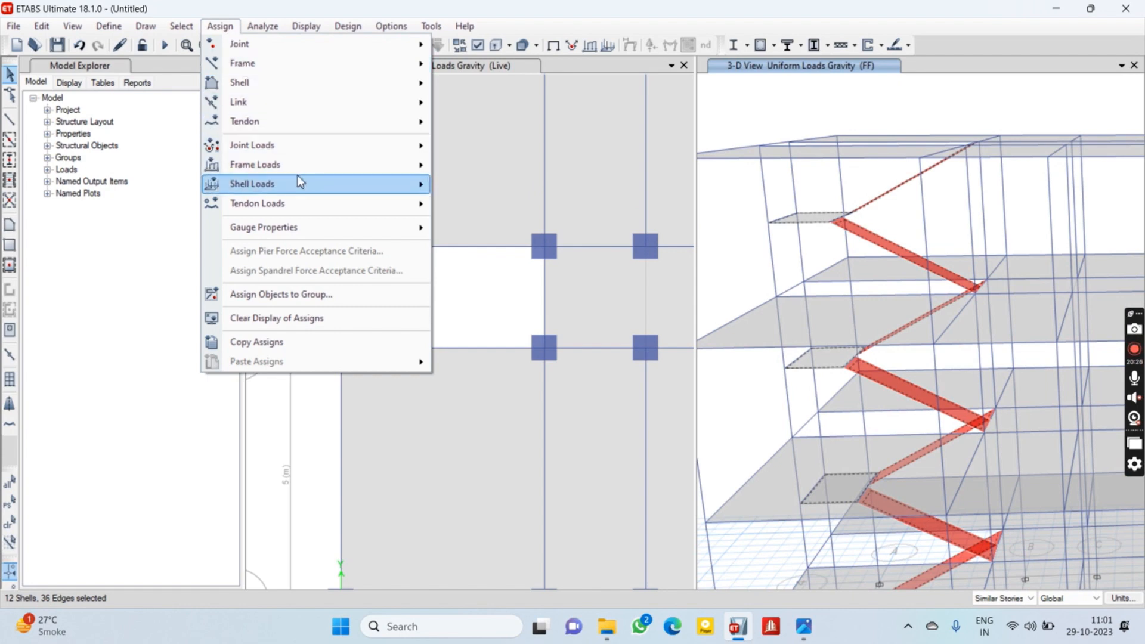
mouse_move(297, 174)
left_click(514, 208)
double_click(778, 248)
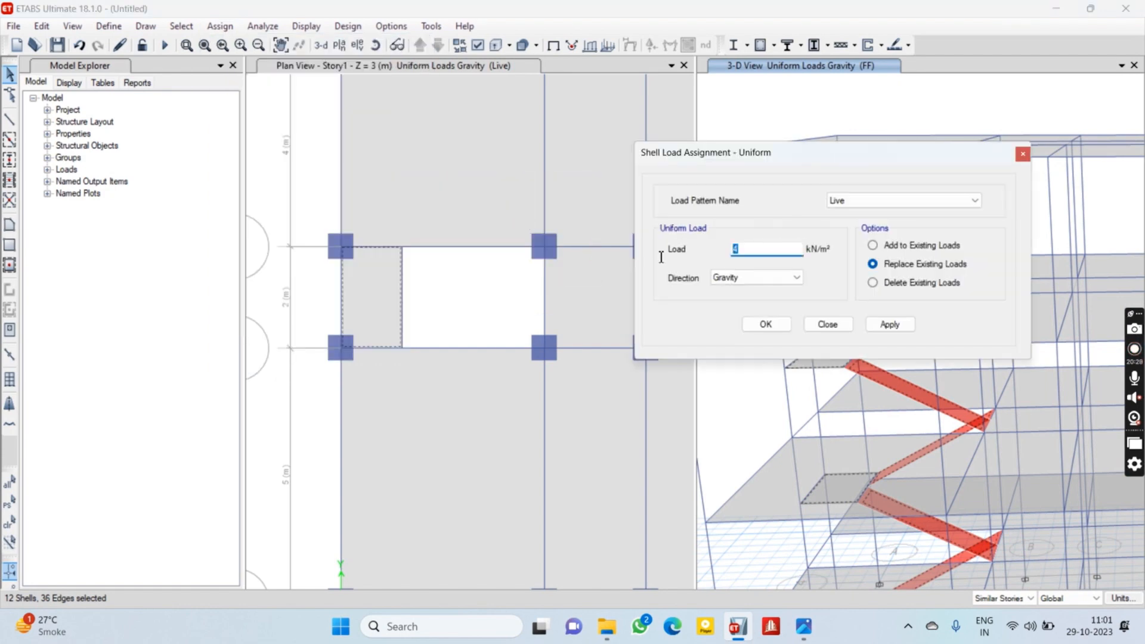
left_click(858, 208)
left_click(847, 224)
left_click_drag(767, 249, 717, 254)
left_click(877, 325)
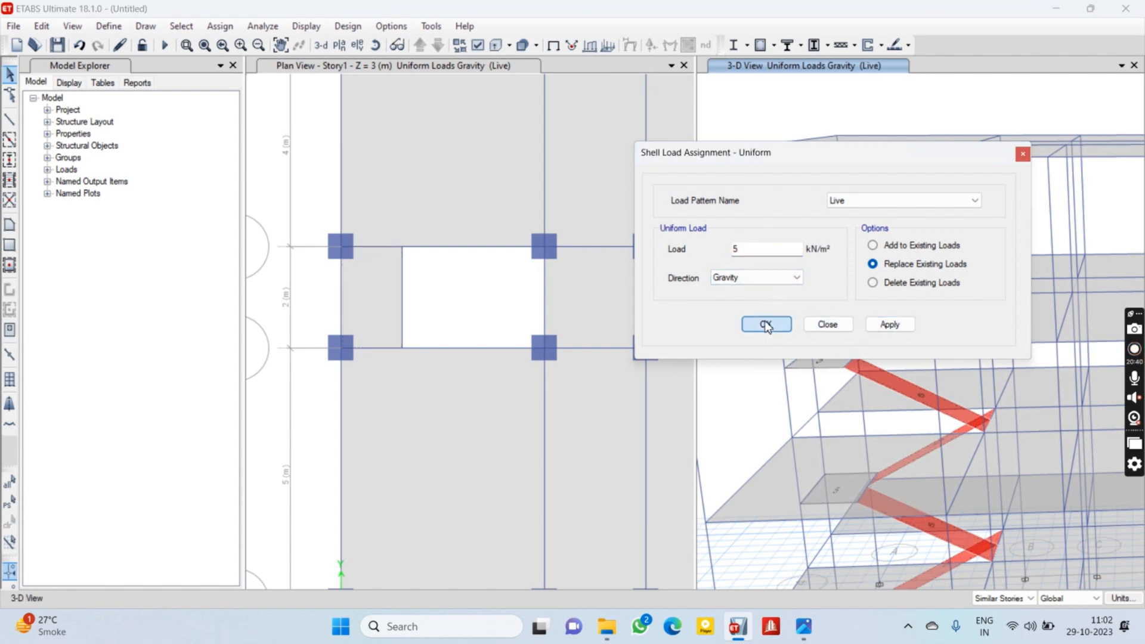
left_click(766, 324)
scroll(832, 220, "up", 3)
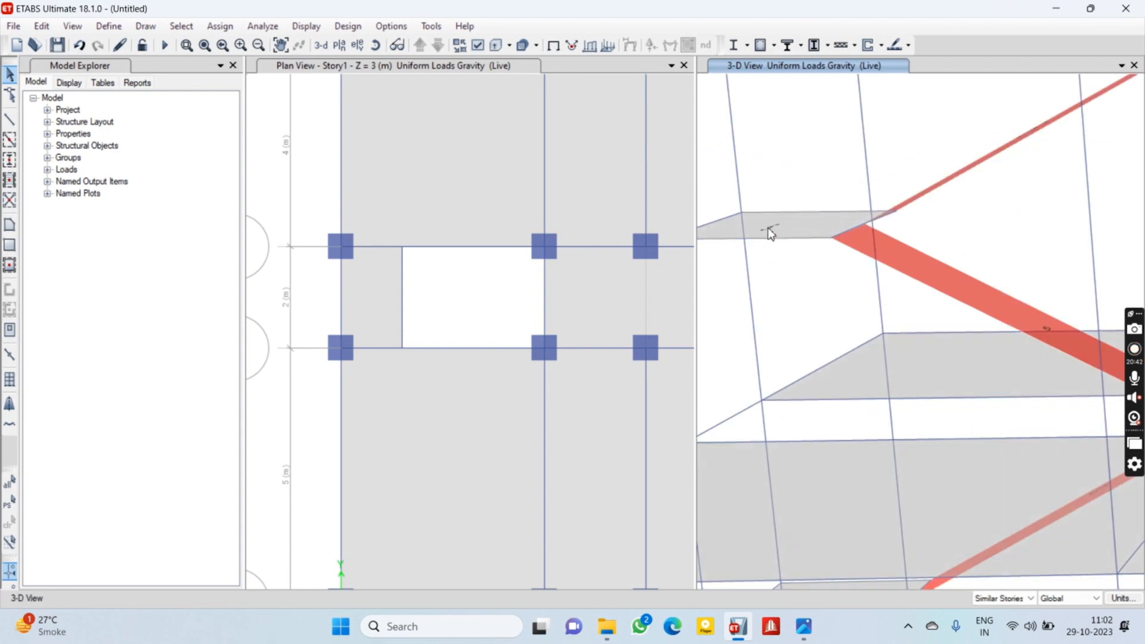
scroll(784, 255, "down", 3)
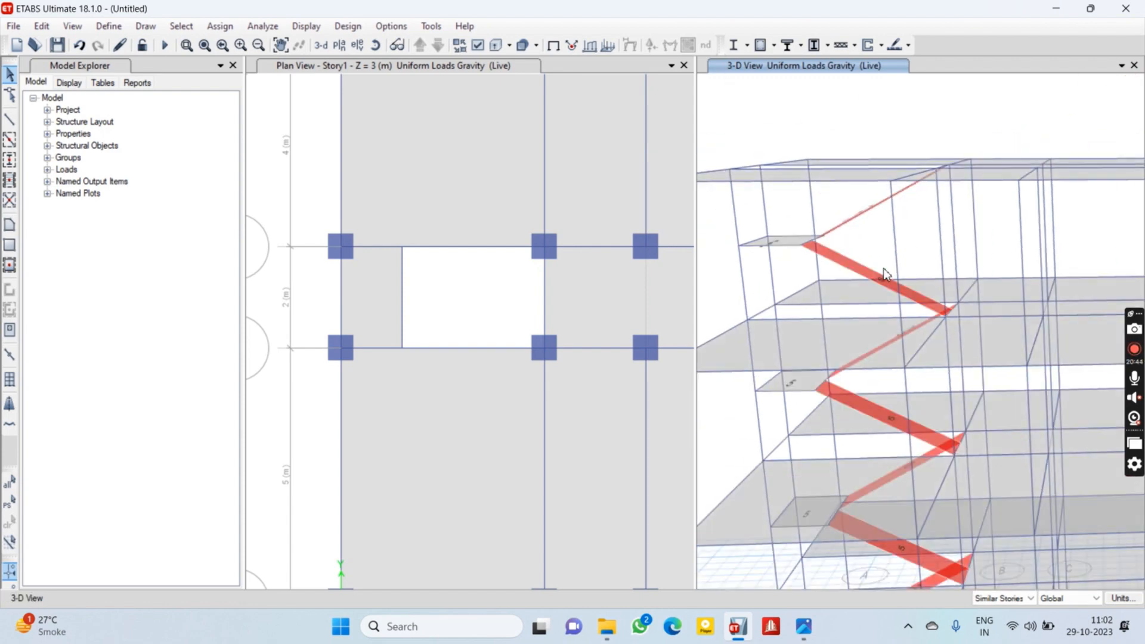
scroll(853, 236, "down", 3)
scroll(842, 234, "up", 1)
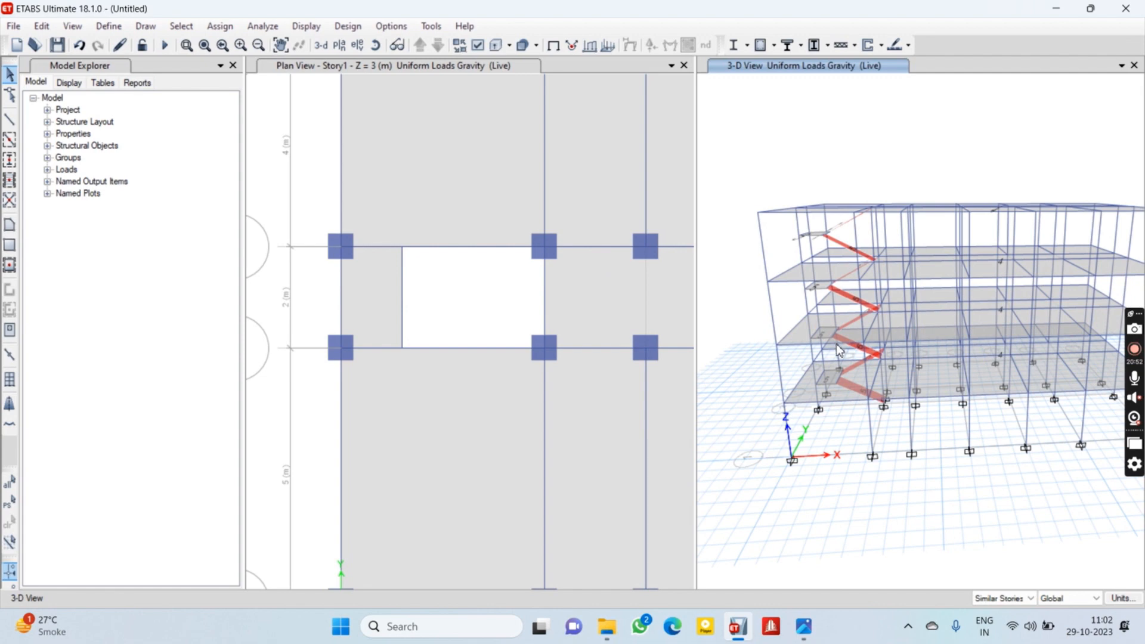
middle_click_drag(839, 351, 787, 294)
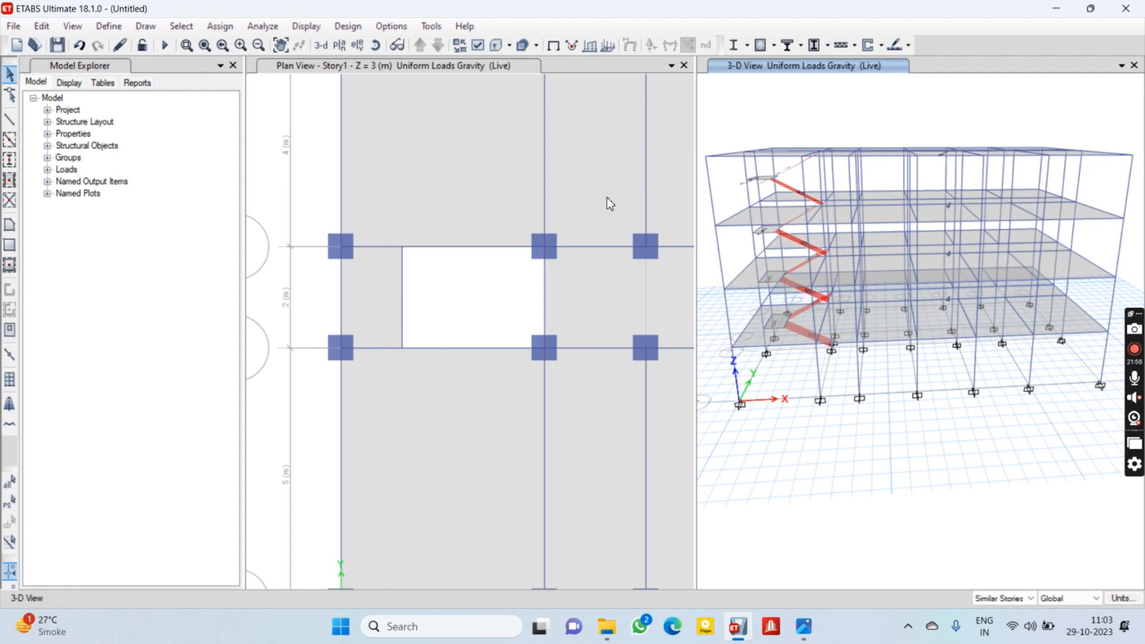
In the Story1 plan, select the beams along grids 3, 4, A and G and the cross beams between grids 3 and 4, including similar stories
scroll(607, 197, "down", 4)
middle_click_drag(607, 196, 448, 210)
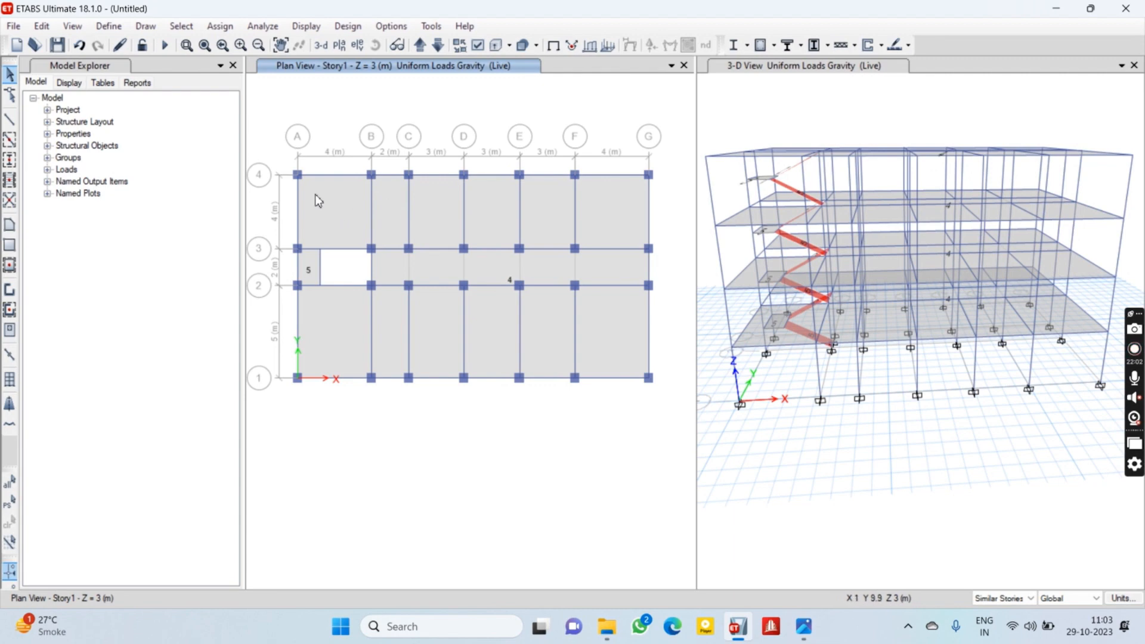
scroll(314, 193, "up", 3)
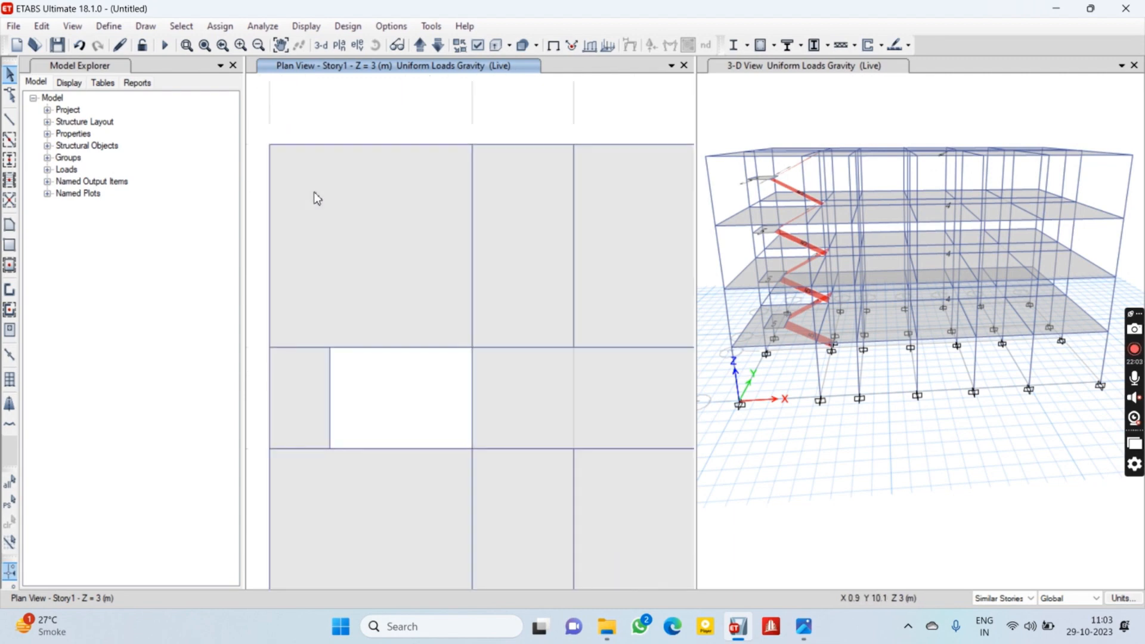
left_click(352, 145)
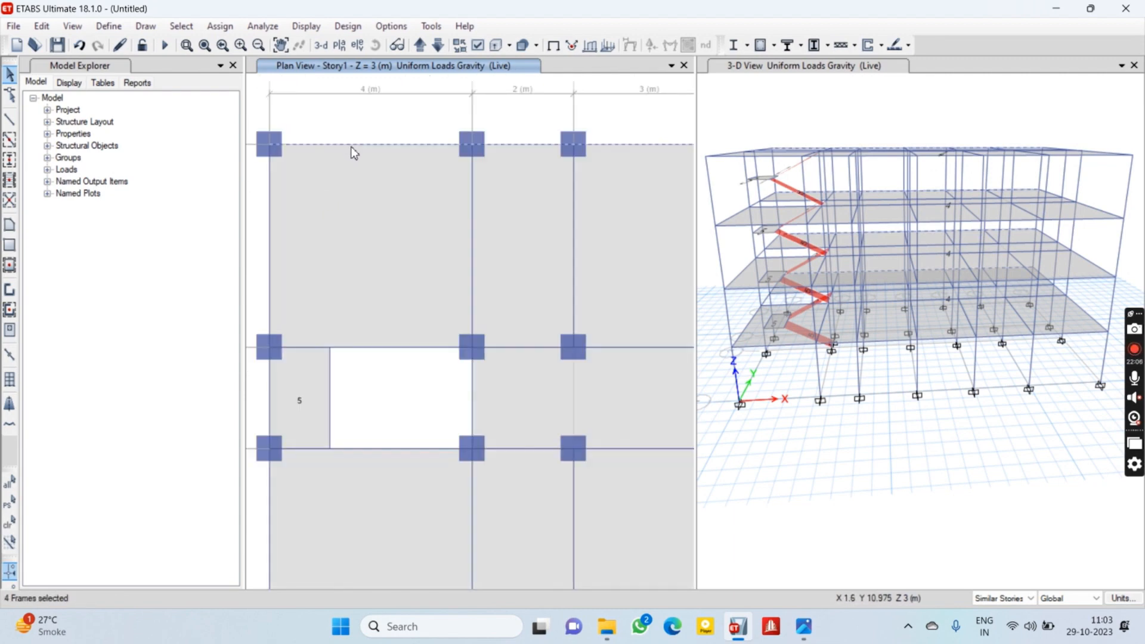
left_click(472, 261)
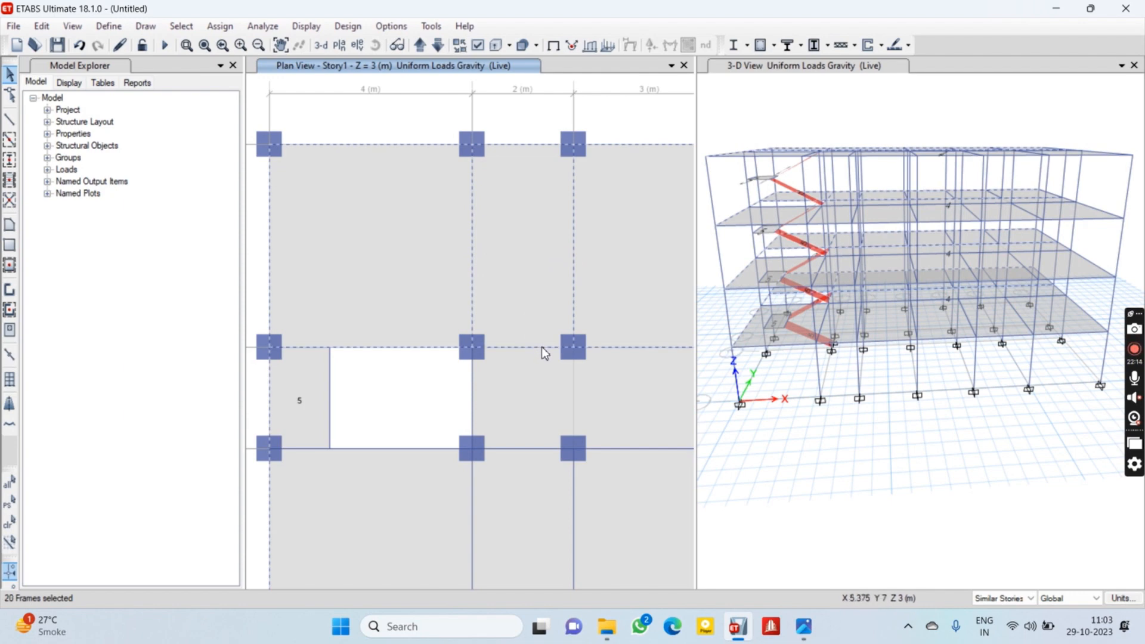
middle_click_drag(591, 324, 458, 201)
middle_click_drag(598, 262, 369, 395)
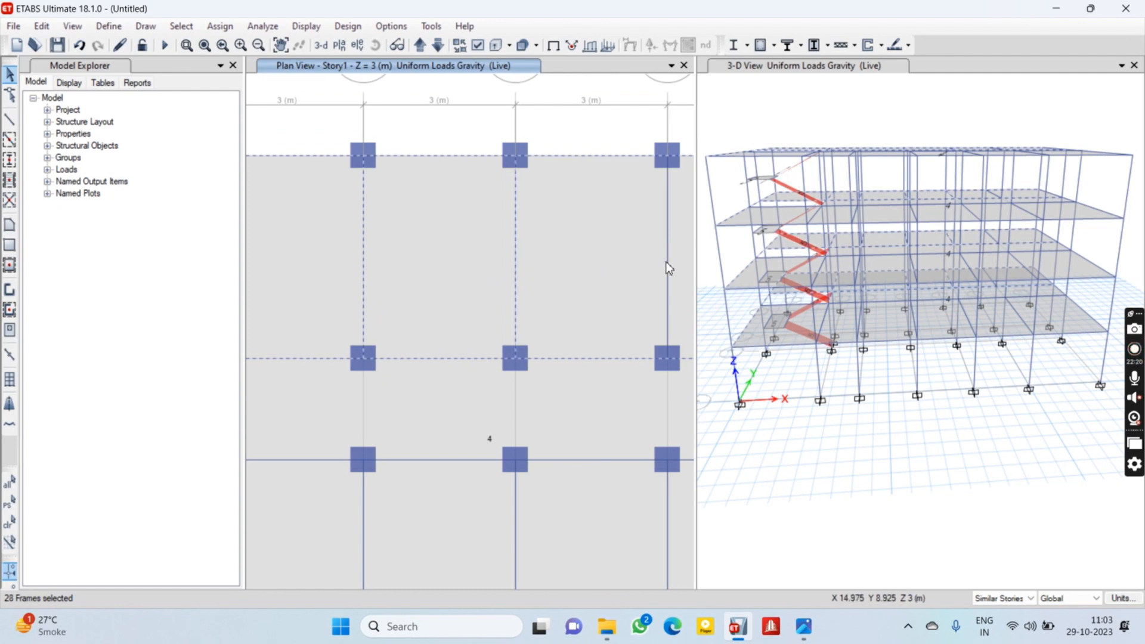
middle_click_drag(669, 267, 401, 270)
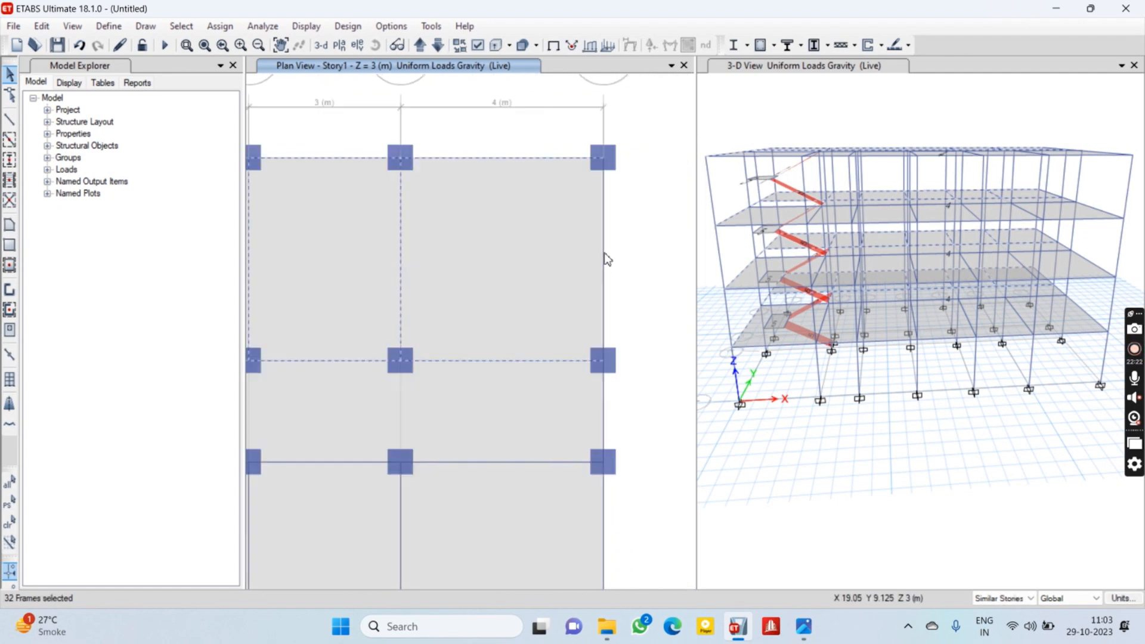
Add the beams along grids 1 and 2 and the cross beams on grids B to F between them to the selection
middle_click_drag(570, 410, 537, 219)
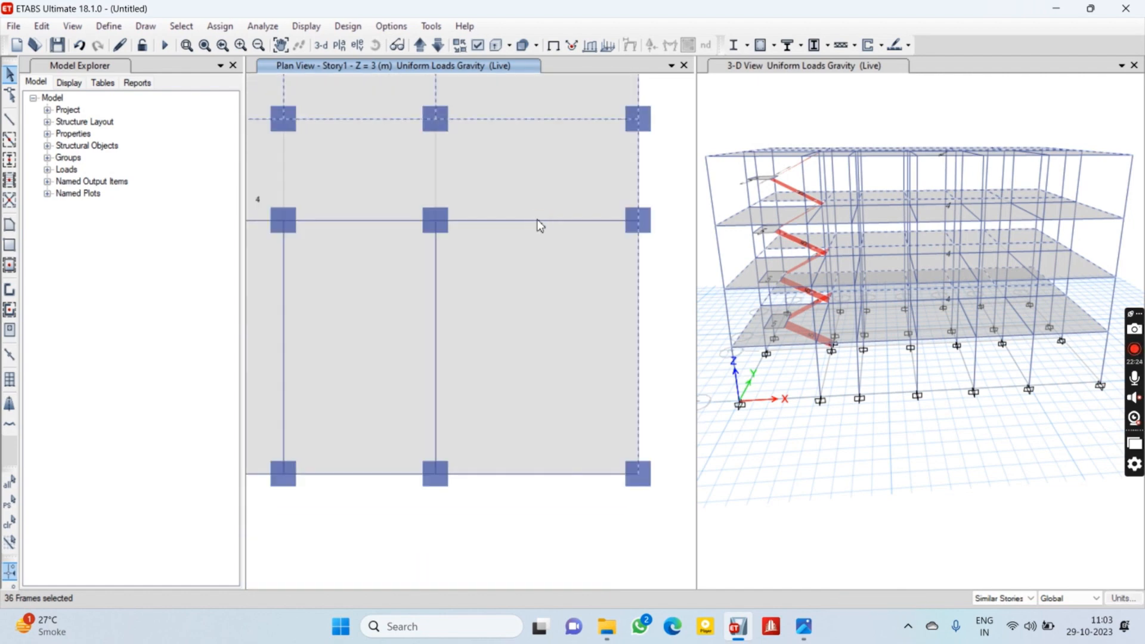
left_click(436, 298)
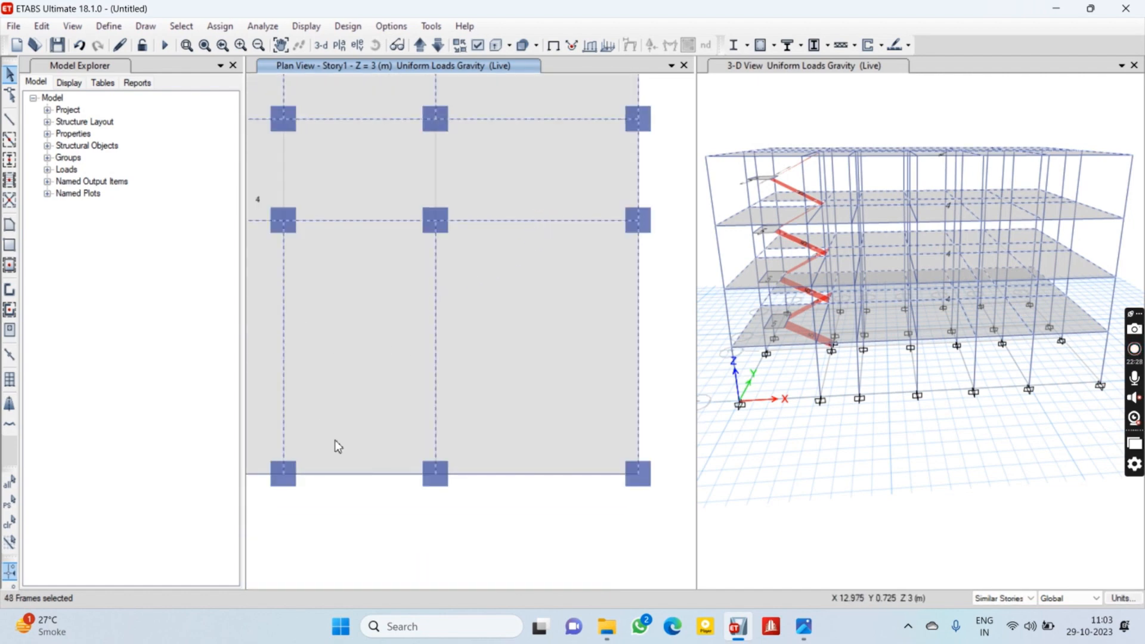
middle_click_drag(292, 390, 616, 364)
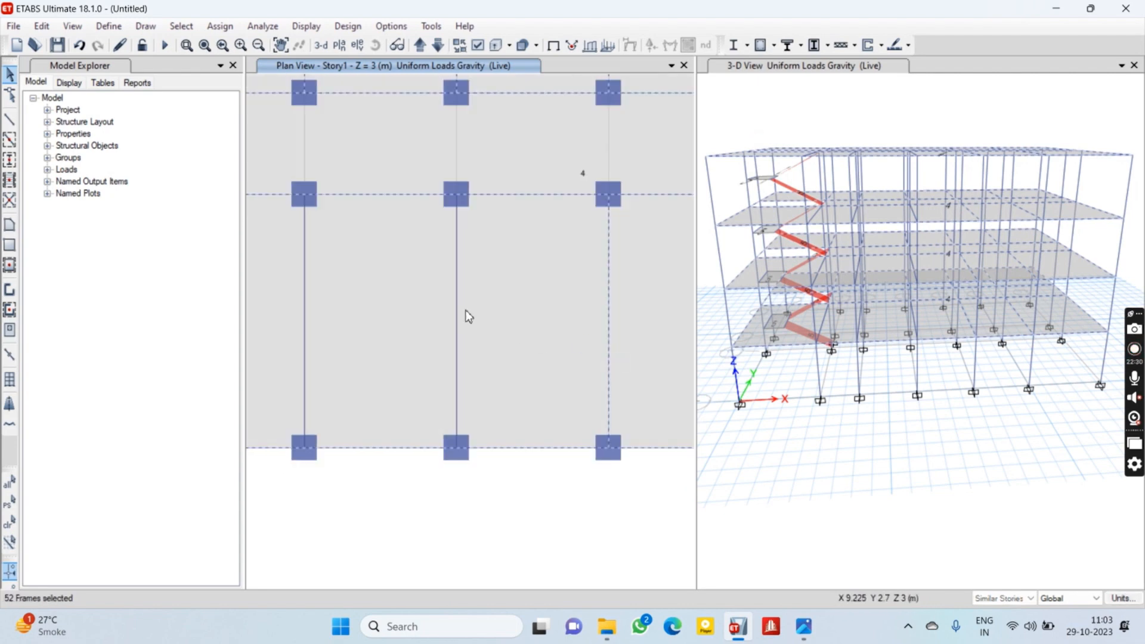
left_click(306, 311)
middle_click_drag(342, 399, 598, 388)
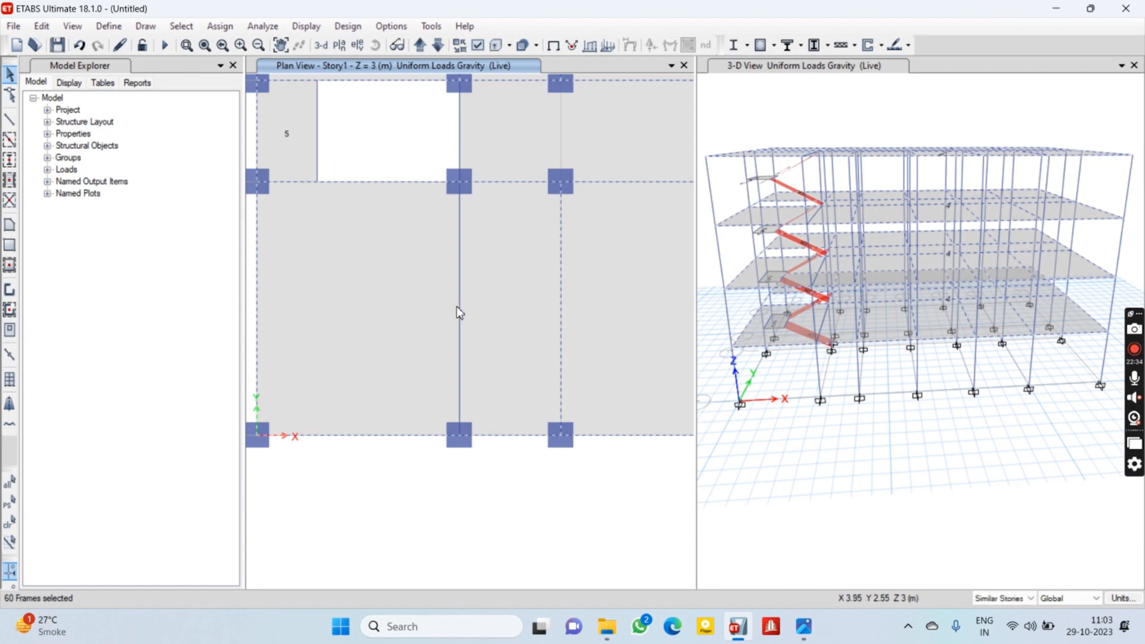
scroll(469, 301, "down", 2)
scroll(416, 241, "up", 2)
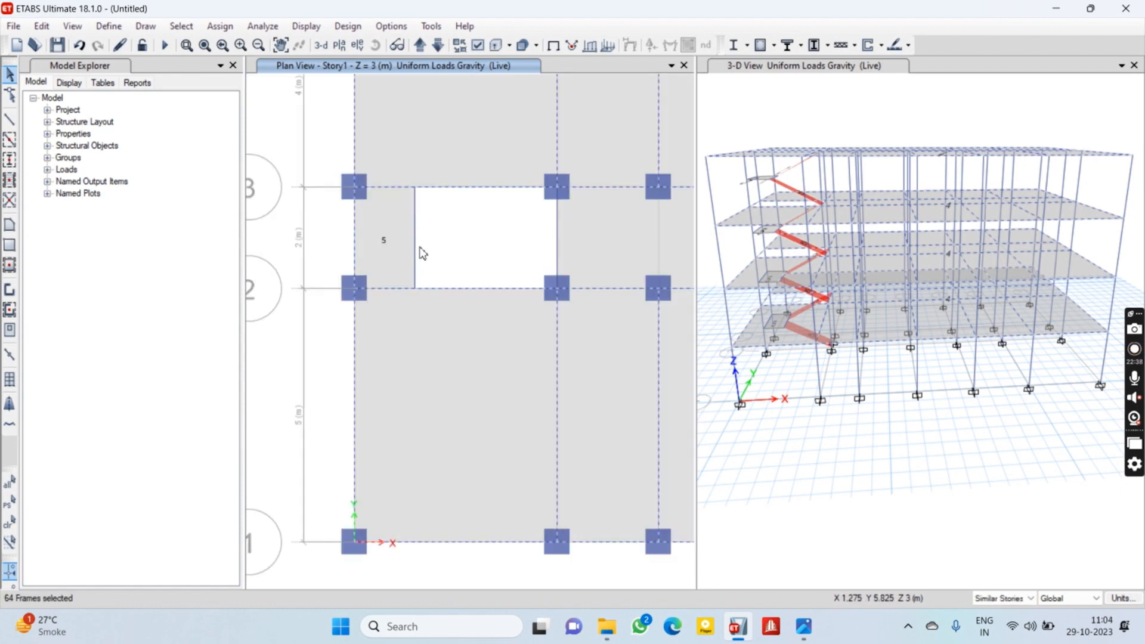
scroll(569, 228, "up", 3)
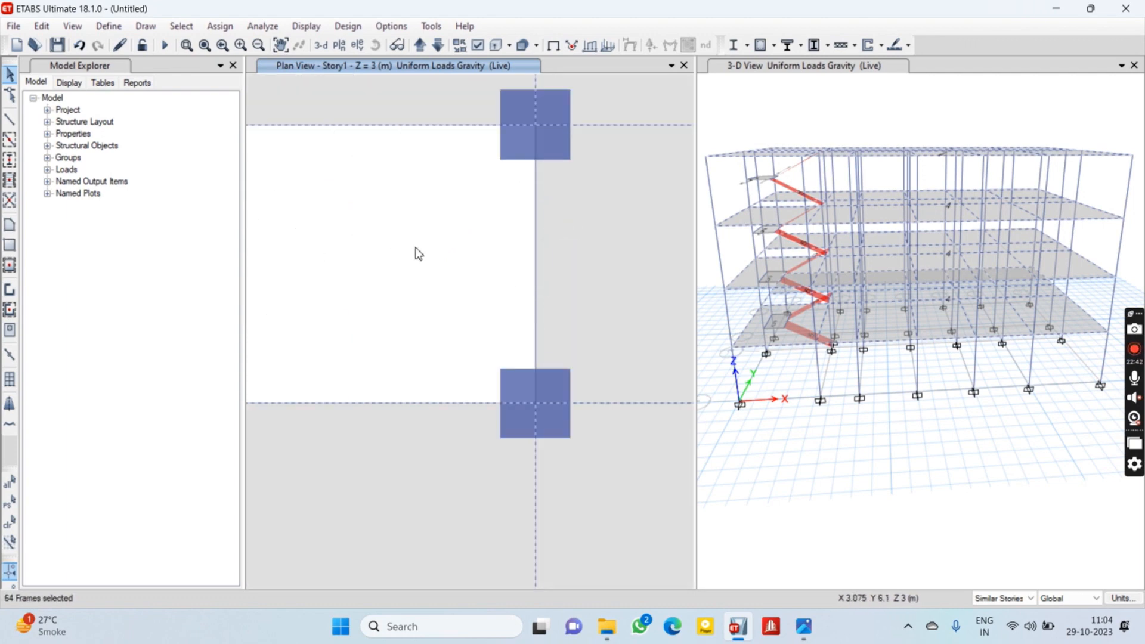
scroll(450, 238, "down", 3)
scroll(540, 232, "down", 5)
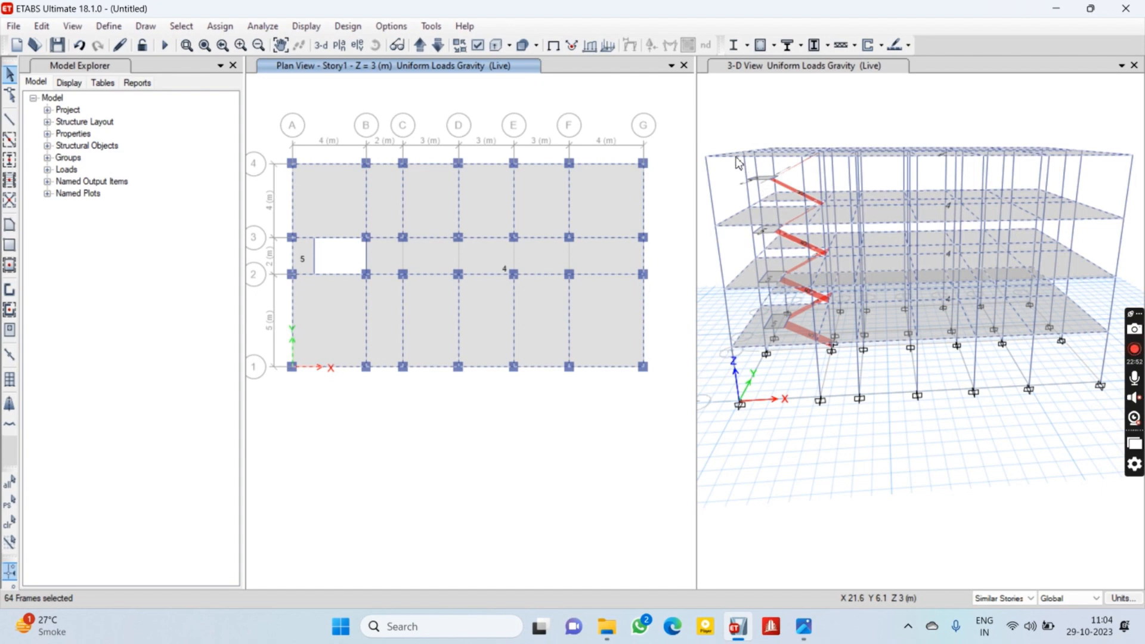
Open the distributed frame load assignment for the selected beams and choose the PW load pattern, ready for the uniform load value
scroll(746, 167, "up", 5)
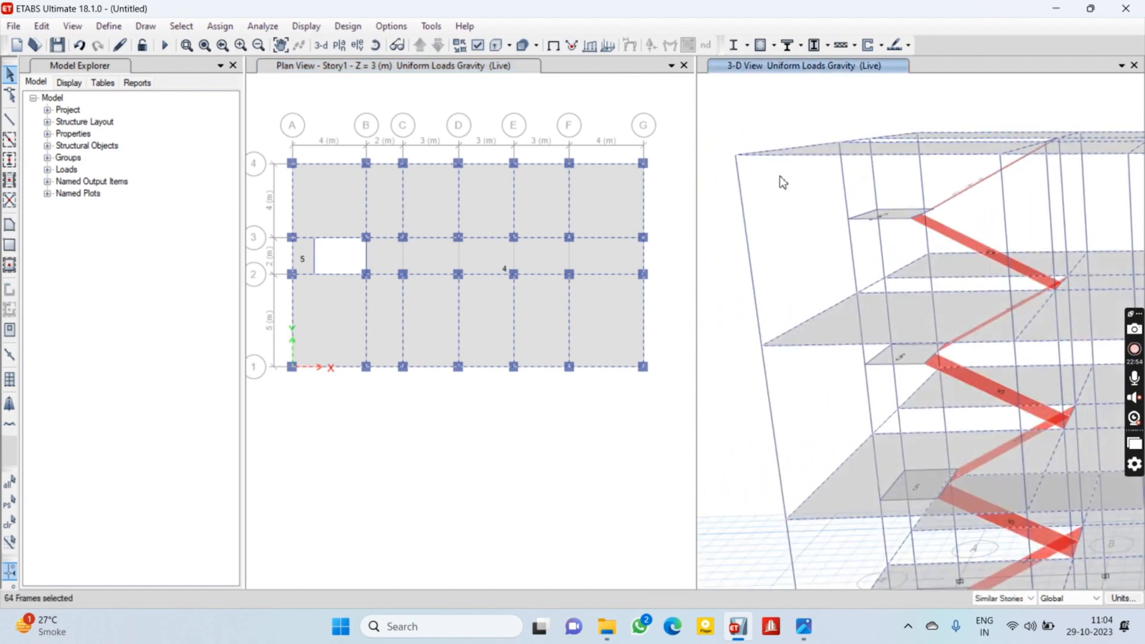
scroll(779, 179, "down", 5)
scroll(869, 220, "up", 5)
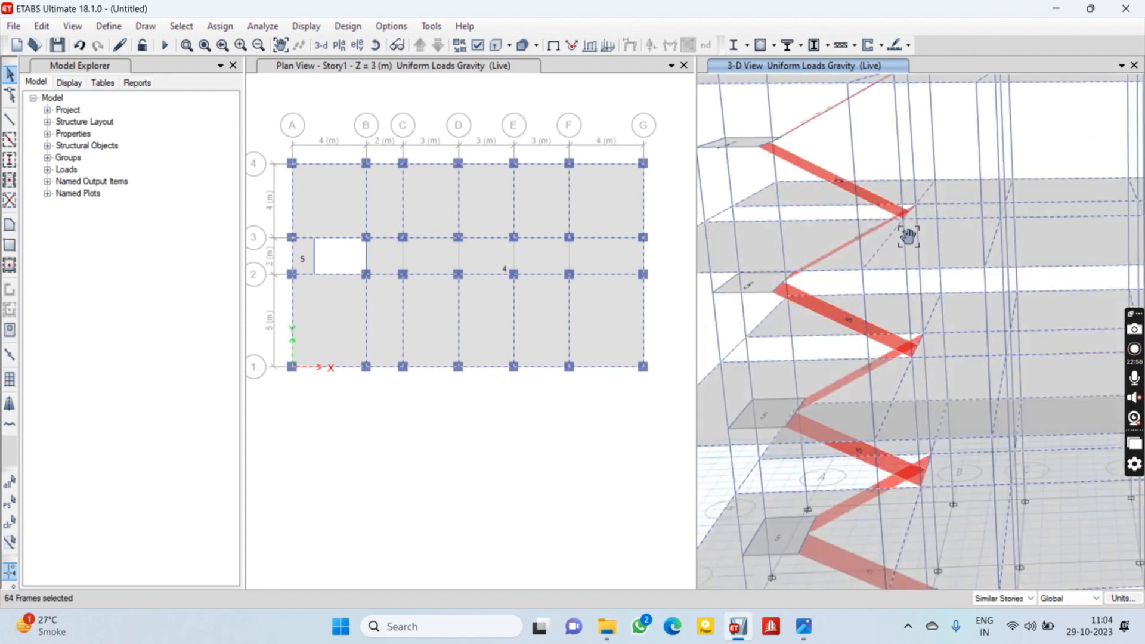
middle_click_drag(908, 237, 871, 181)
scroll(869, 185, "down", 5)
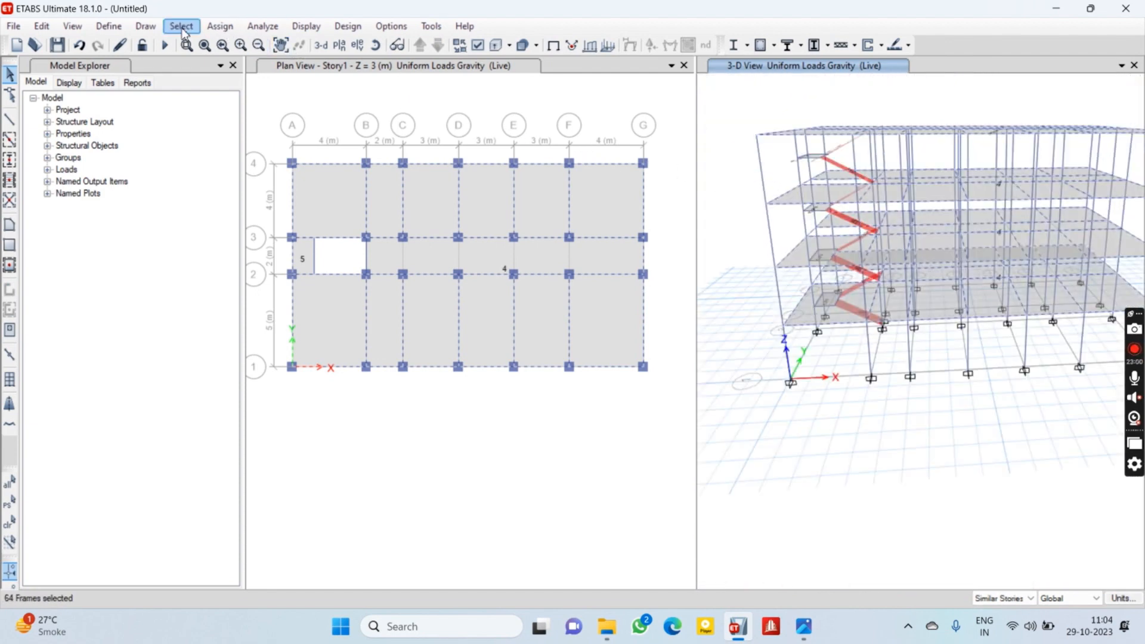
left_click(220, 26)
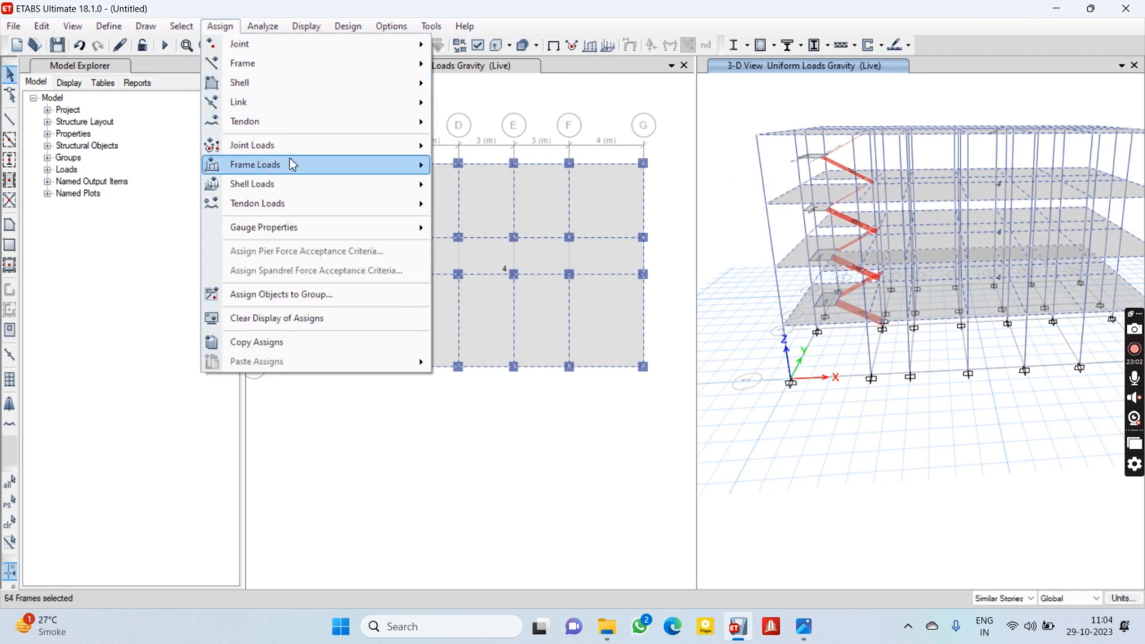
mouse_move(301, 169)
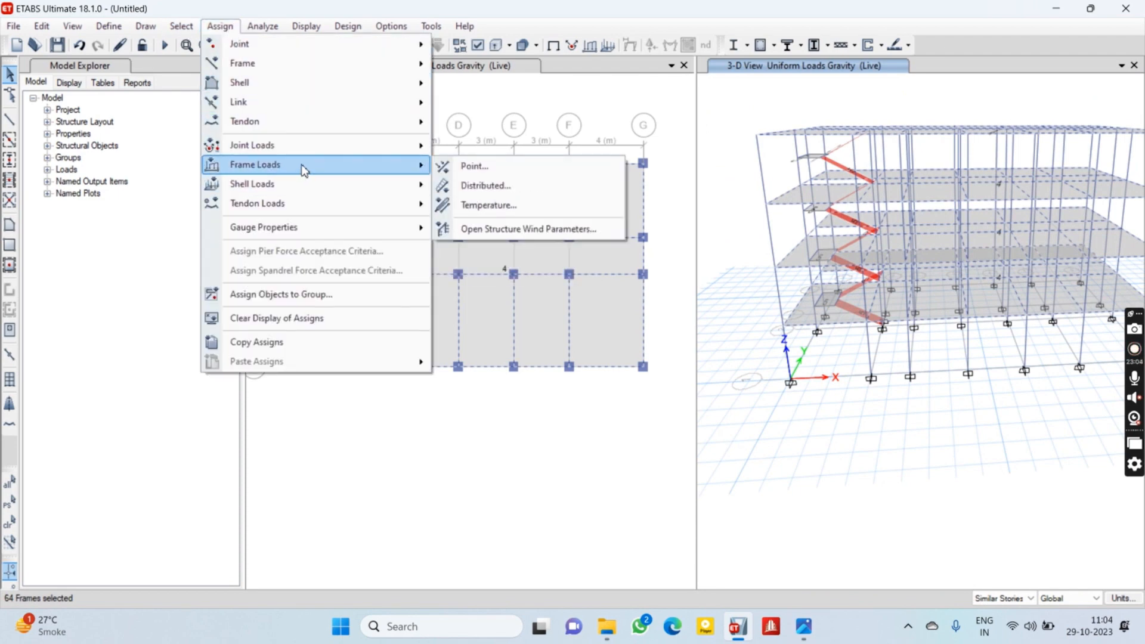
left_click(484, 185)
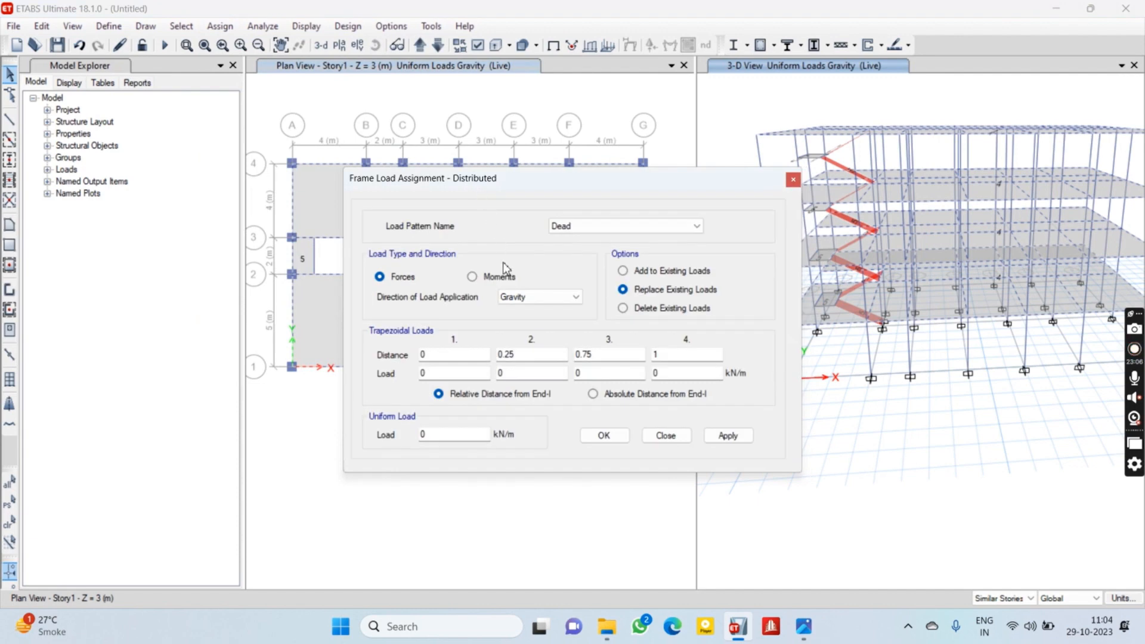
left_click(574, 230)
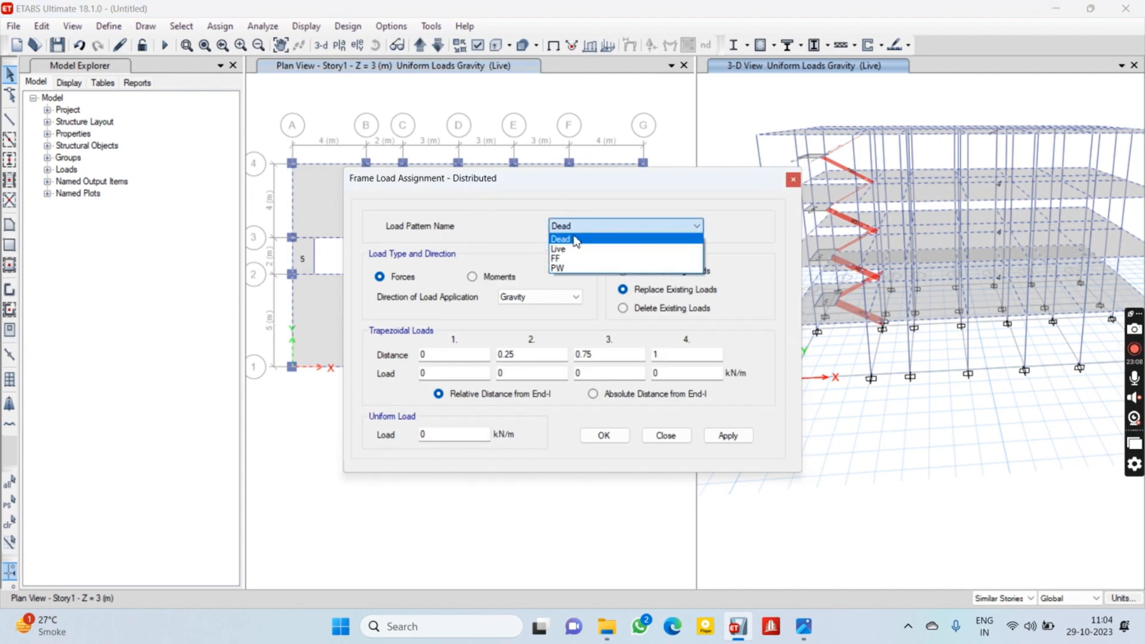
left_click(577, 268)
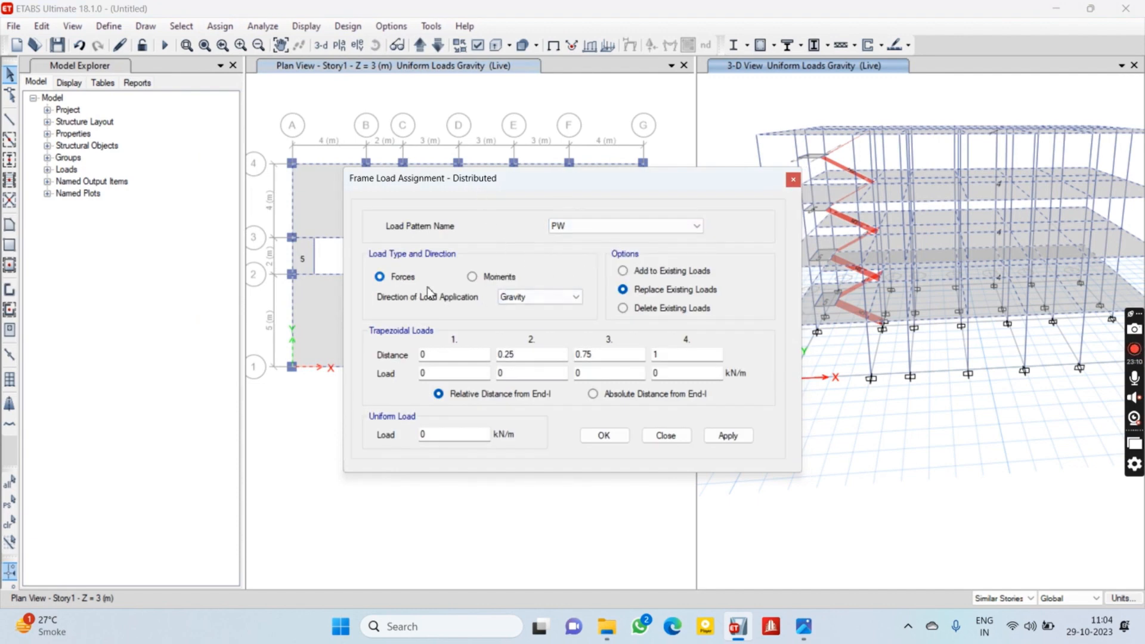
double_click(452, 434)
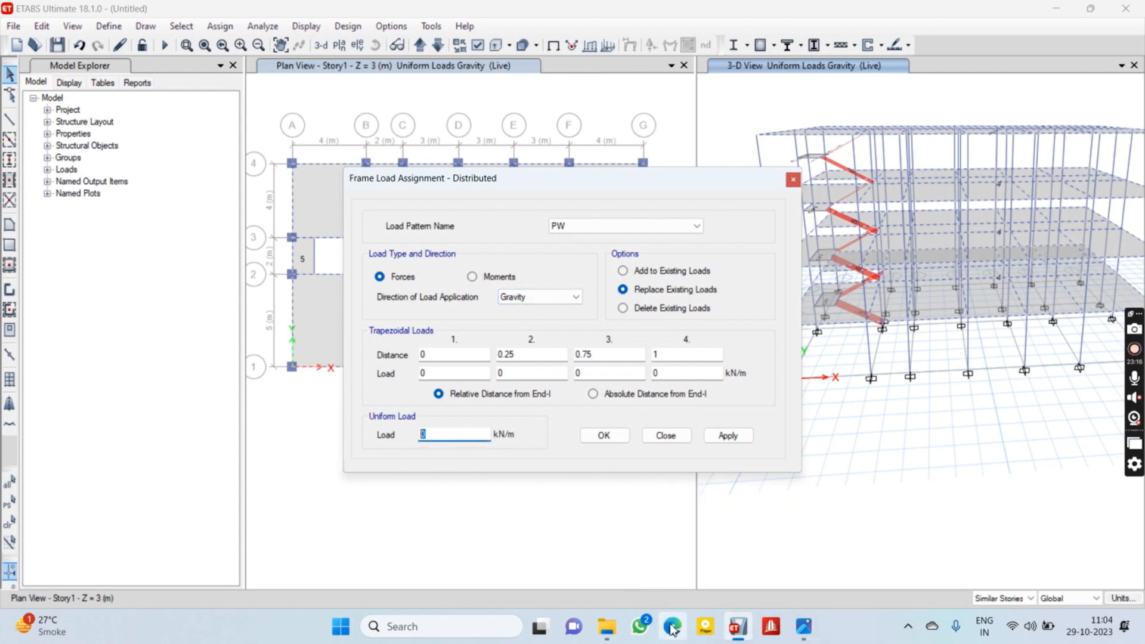
Switch to Paint by launching it with a blank canvas
key("super")
type("pain")
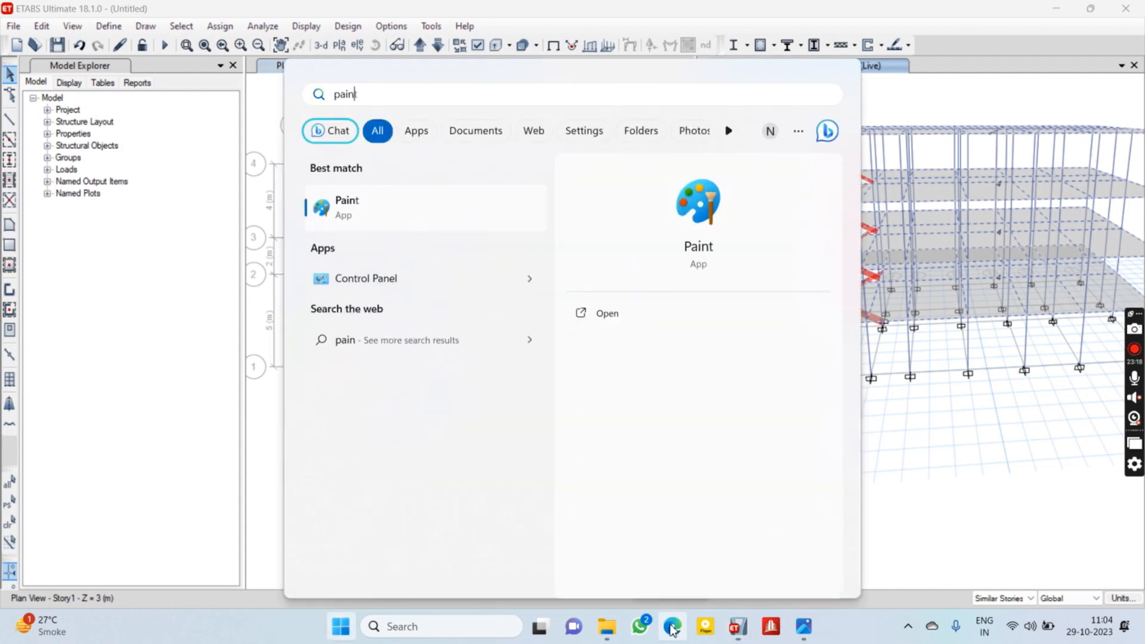
key("Return")
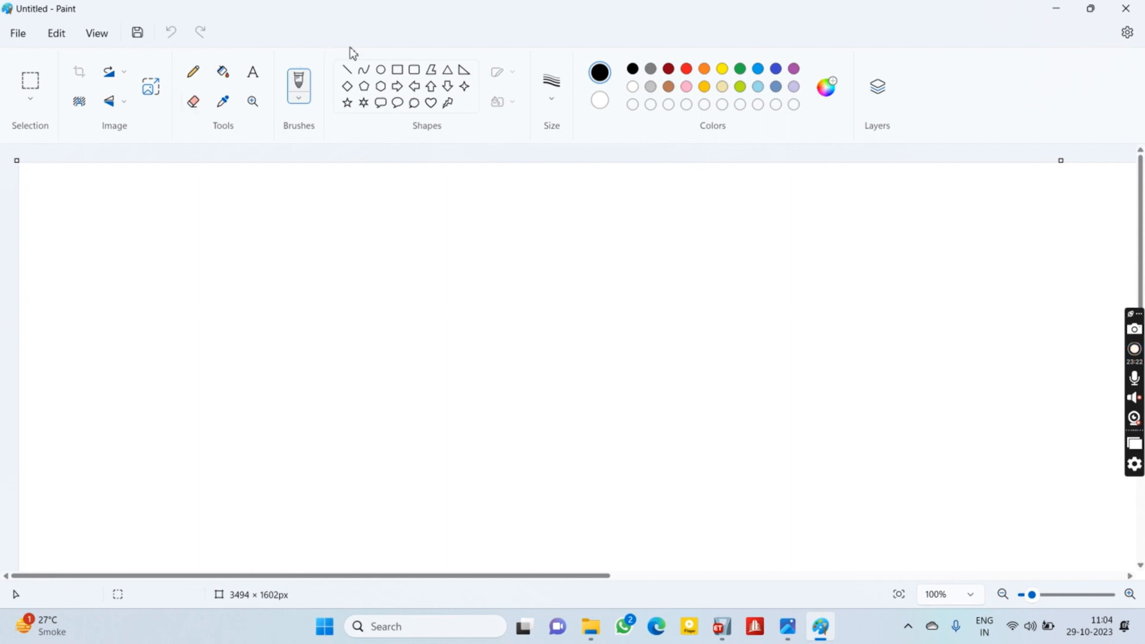
Choose the rectangle shape for sketching the wall elevation on the blank canvas
left_click(397, 69)
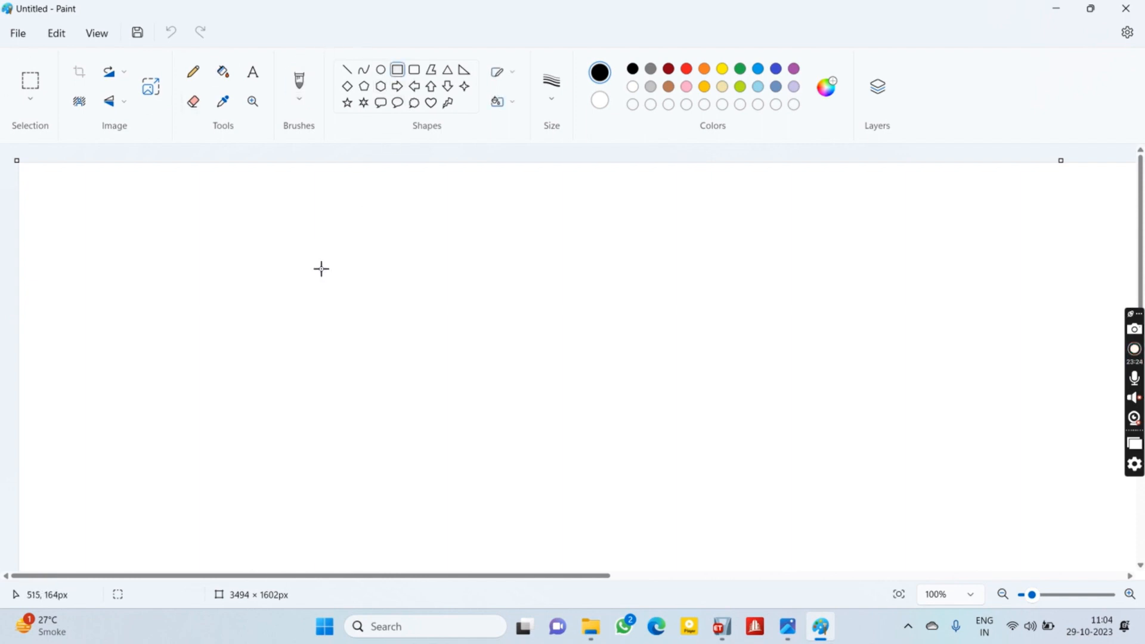
left_click_drag(160, 215, 499, 242)
mouse_move(155, 409)
left_mouse_down()
mouse_move(470, 463)
mouse_move(499, 455)
left_mouse_up()
key("ctrl+z")
key("ctrl+z")
Draw an outer rectangle about 853 × 530 px and inside it a full-width rectangle about 851 × 379 px, leaving strips above and below
left_click_drag(177, 192, 688, 508)
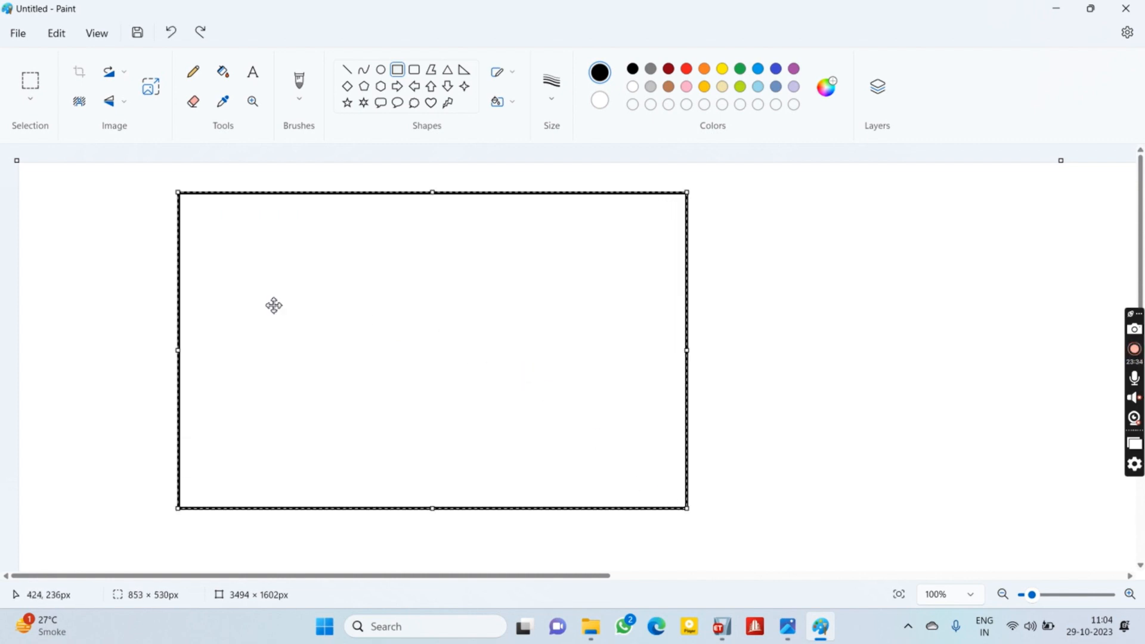
left_click(115, 239)
left_click_drag(179, 244, 687, 467)
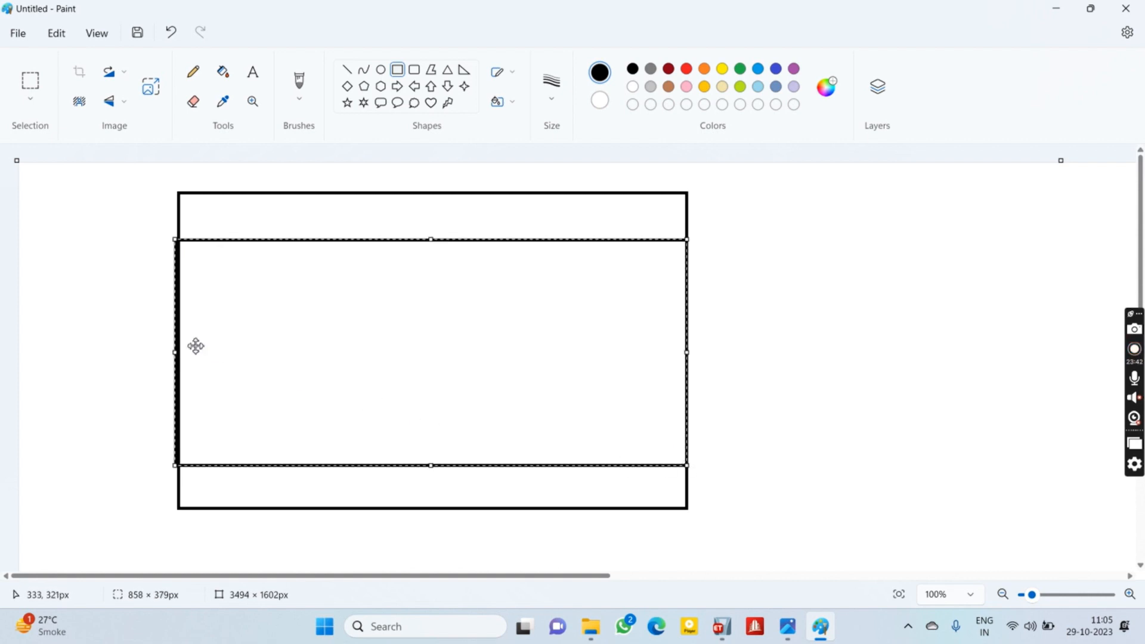
left_click_drag(178, 352, 182, 353)
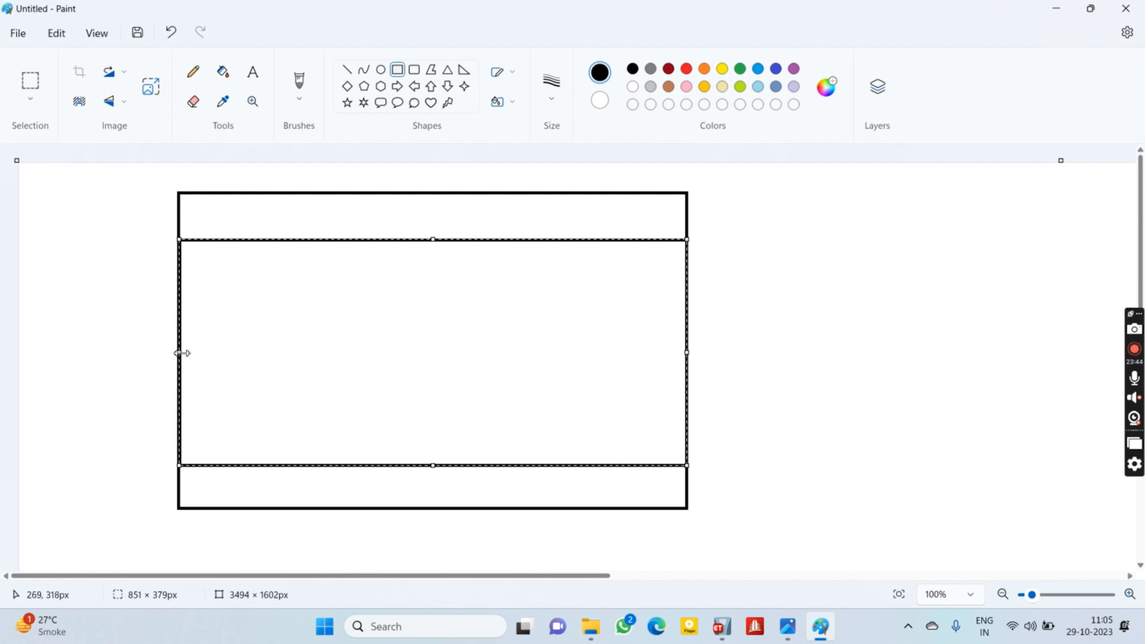
left_click(107, 256)
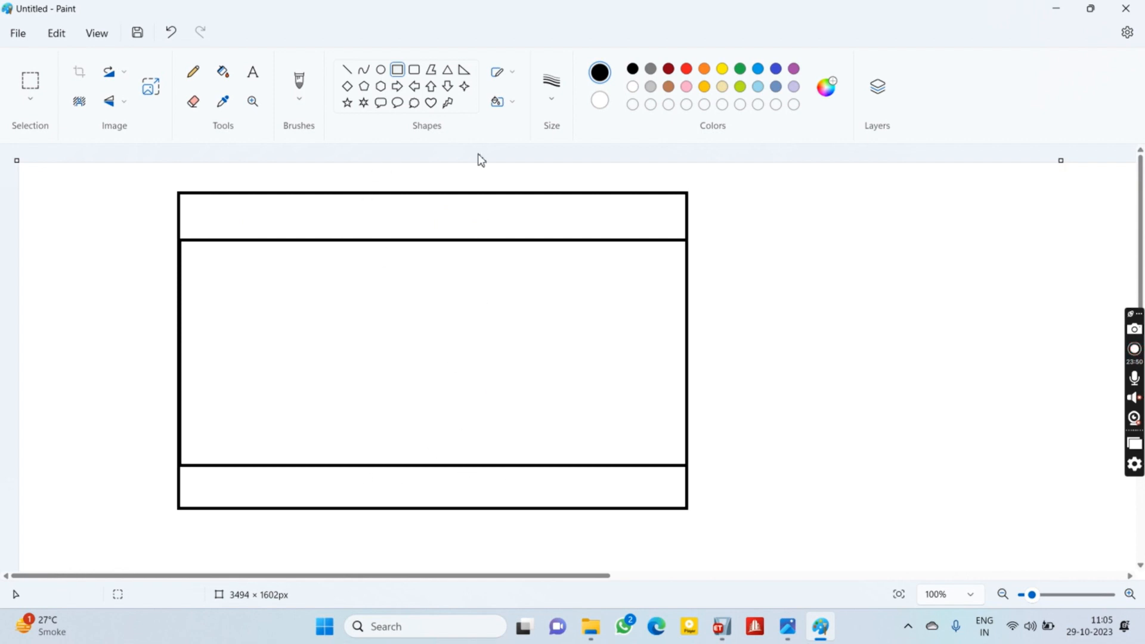
Fill the inner rectangle with brown to represent the brick wall
left_click(686, 69)
left_click(722, 69)
left_click(776, 71)
left_click(757, 71)
left_click(668, 89)
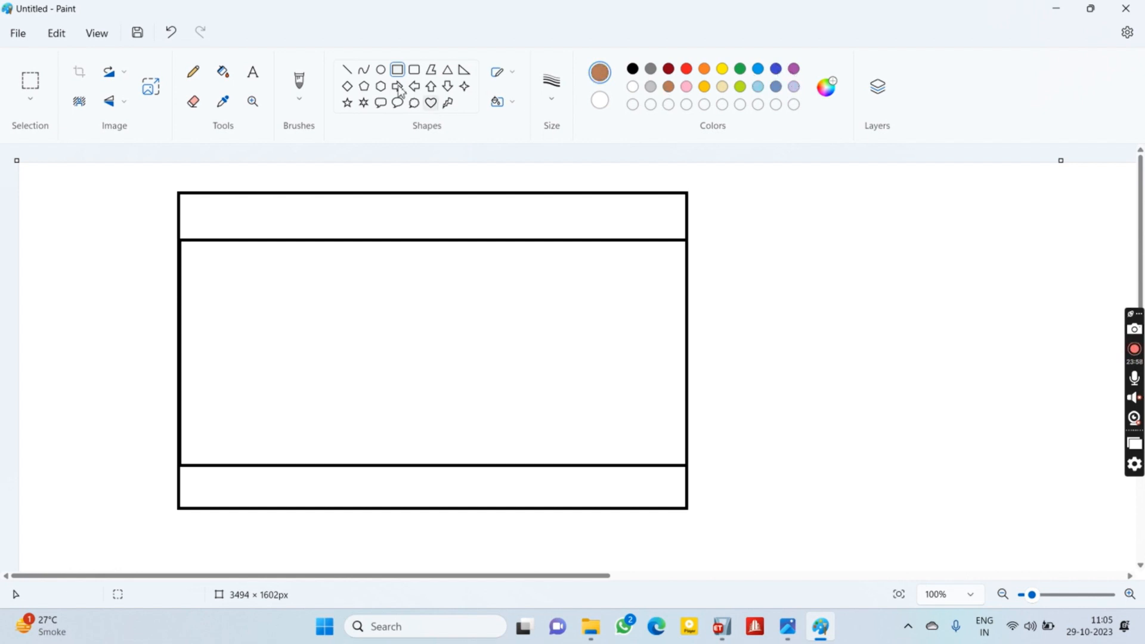
left_click(224, 72)
left_click(338, 324)
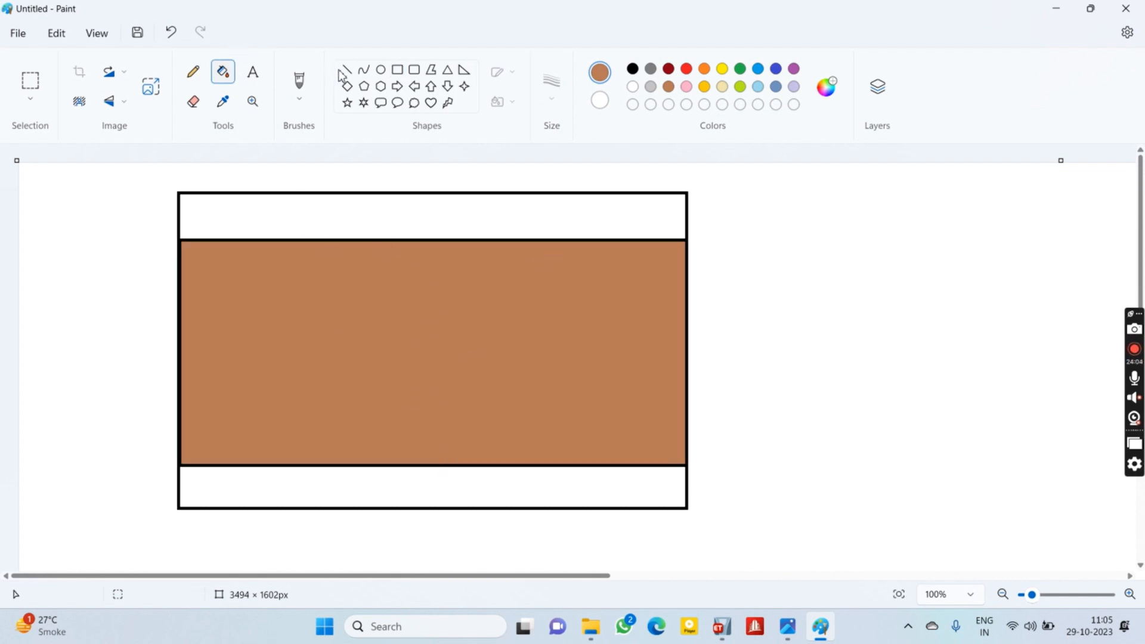
Add red text reading "UDL of Brick wall =" in the brown area and widen its text box beyond the wall's edge
left_click(344, 72)
left_click(634, 69)
left_click(668, 68)
left_click(687, 68)
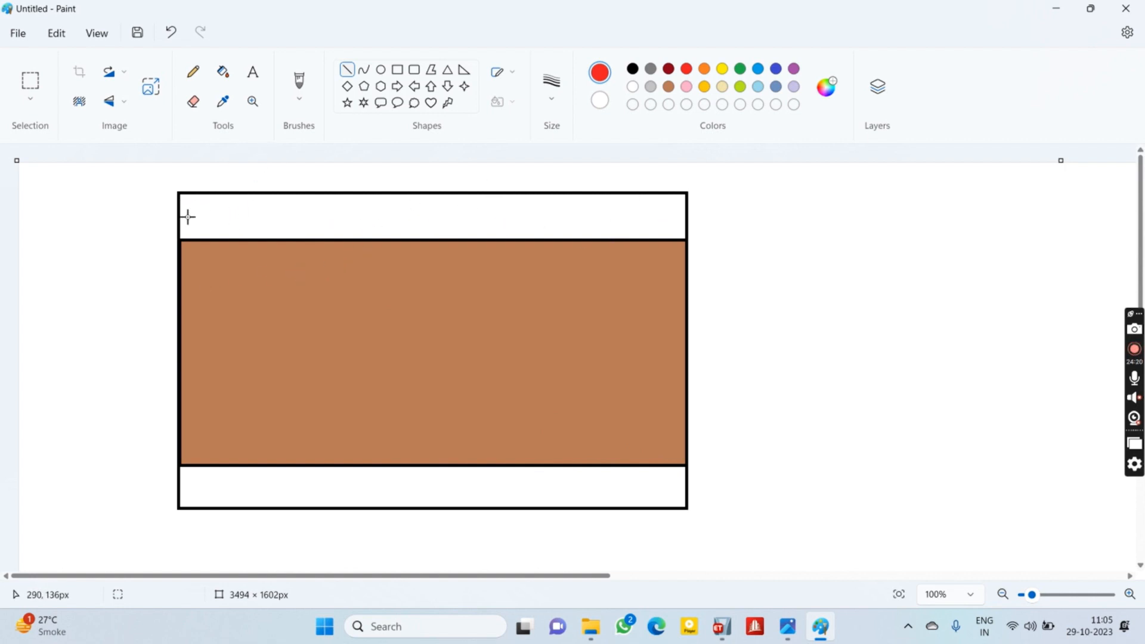
left_click(253, 73)
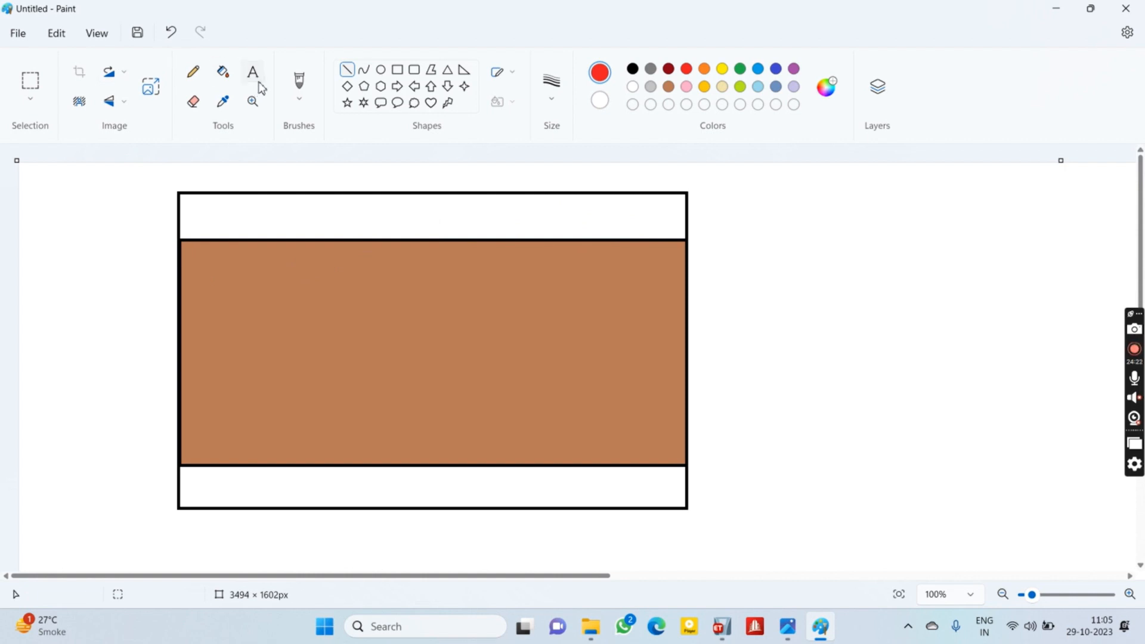
left_click(189, 264)
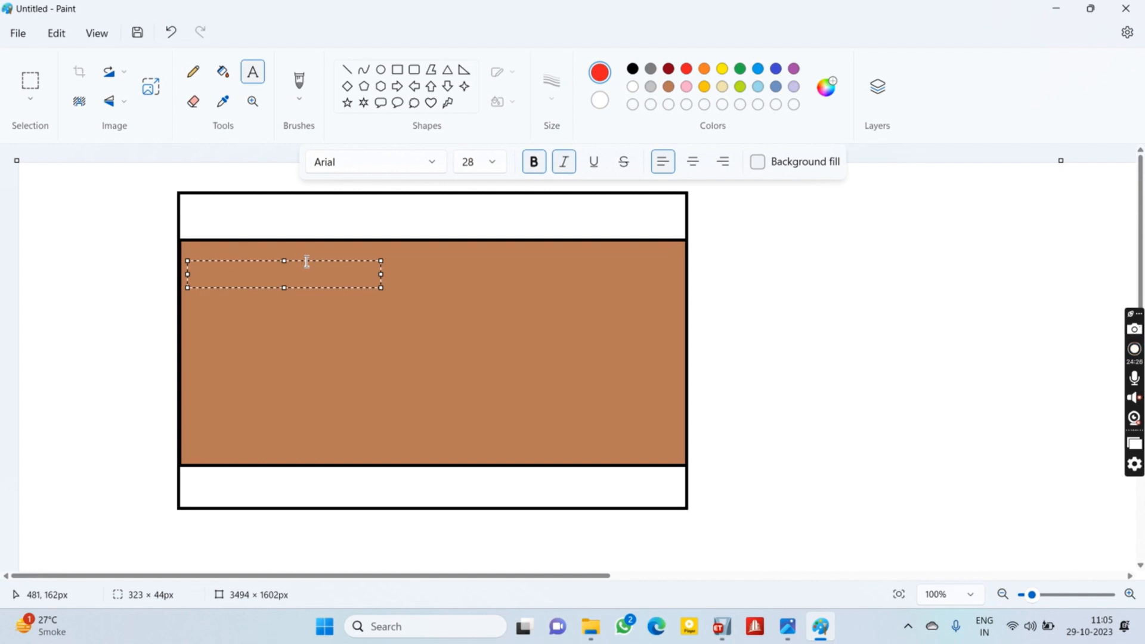
type("UDL o")
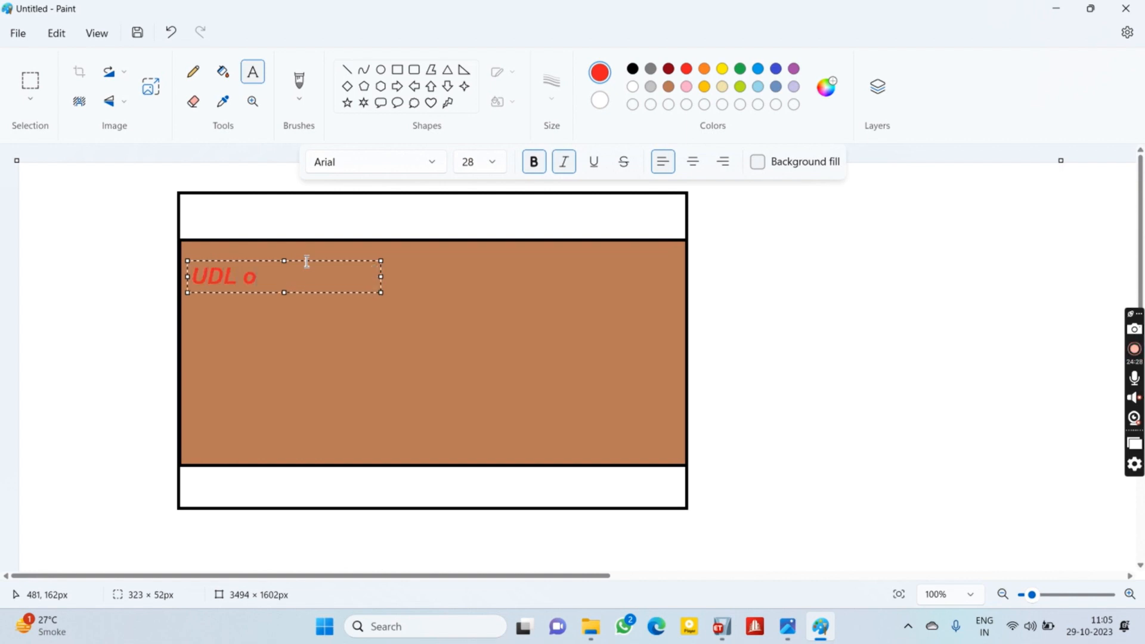
type("f Brick wall")
key("Return")
type("=")
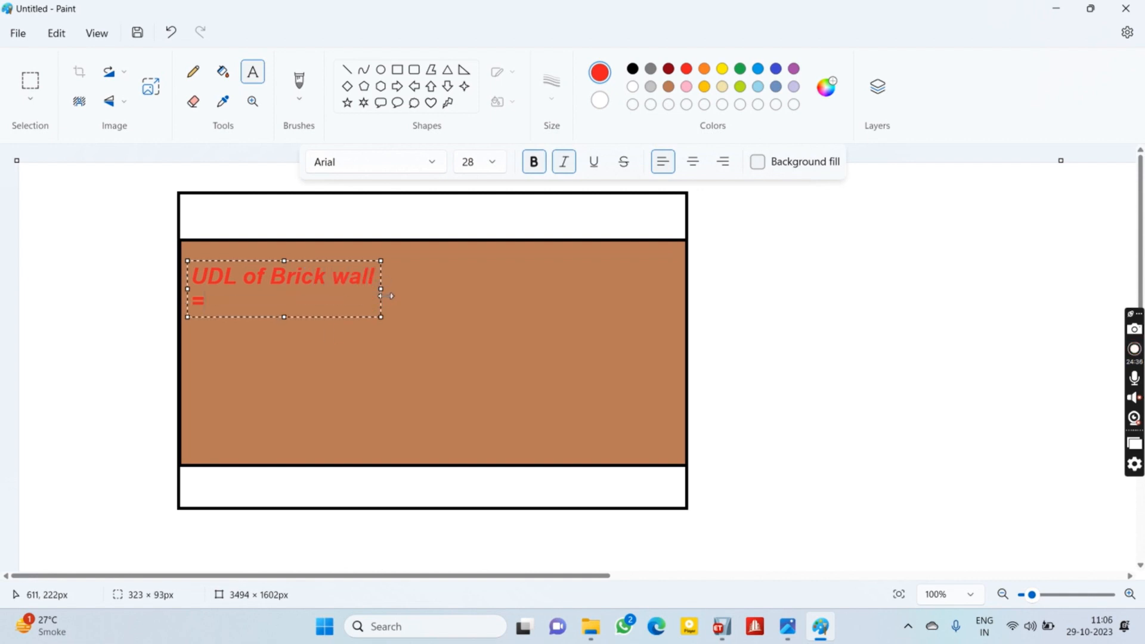
left_click_drag(381, 293, 716, 312)
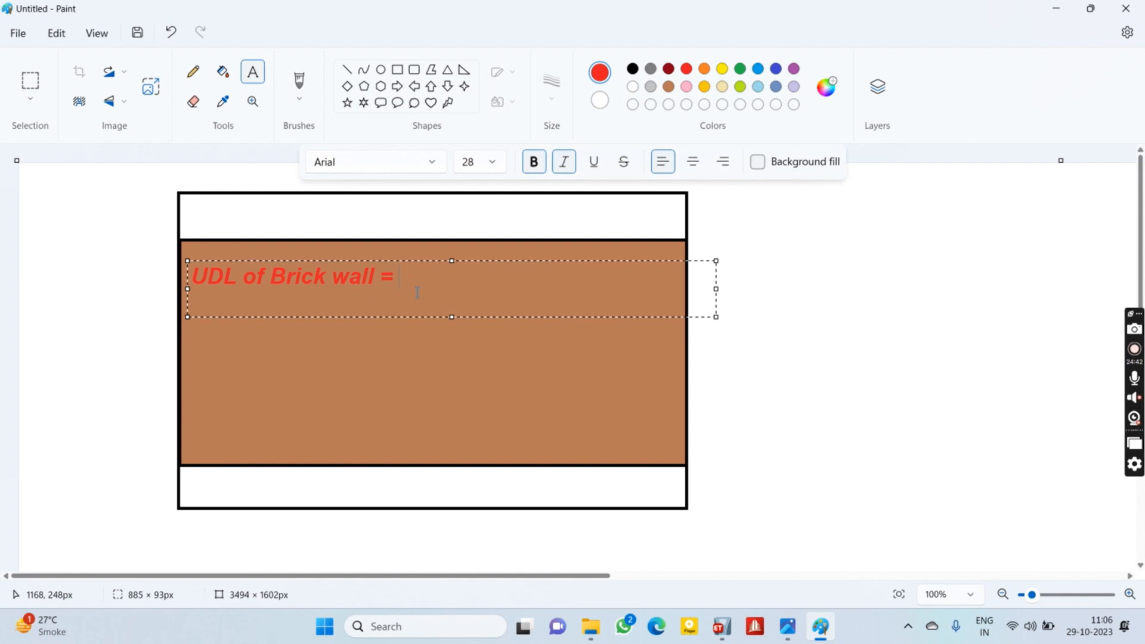
Continue the text with the formula "19.5 KN/m^3 * 0.230 m * ( 3-0.5)m" and start a result line with "="
type("19.5 KN/m")
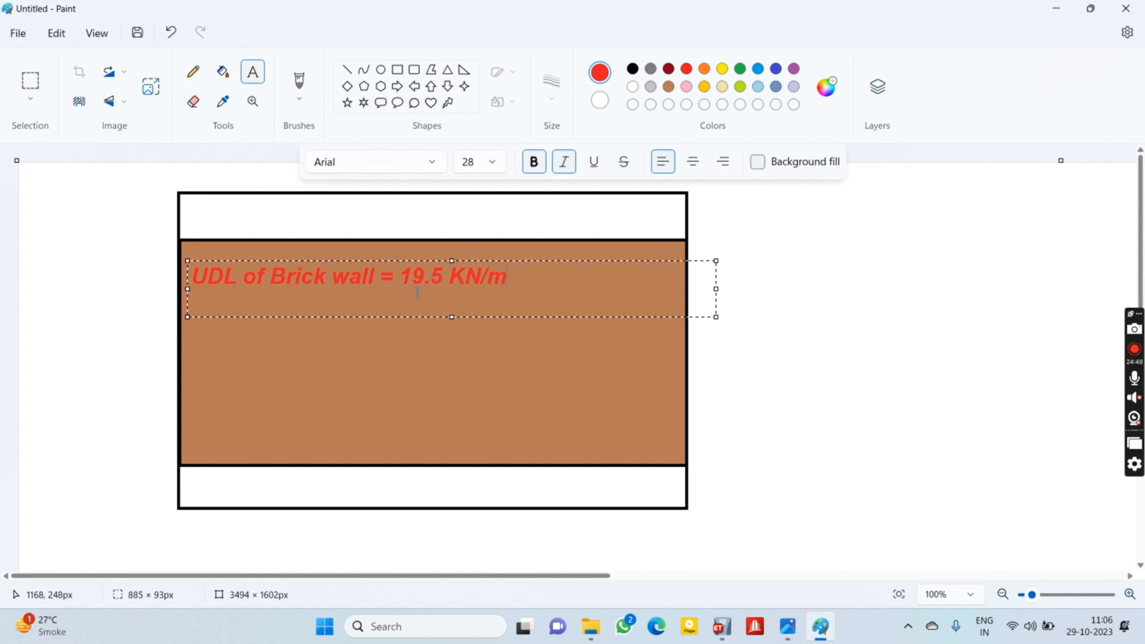
type("^3")
type("* 0.230 m ")
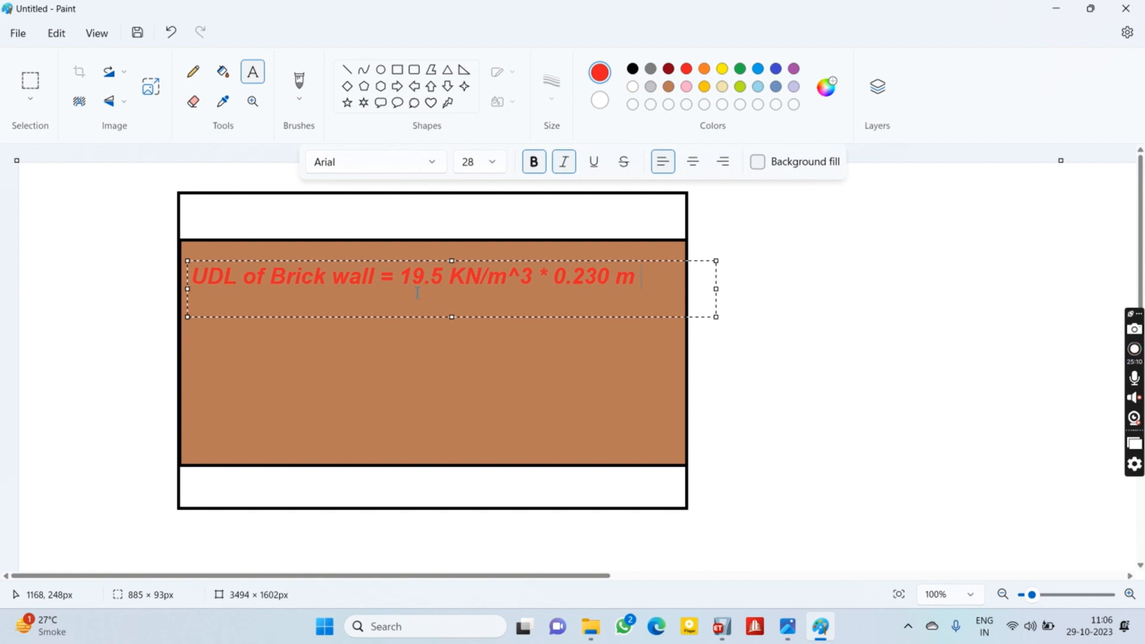
type("* (")
key("BackSpace")
type("(")
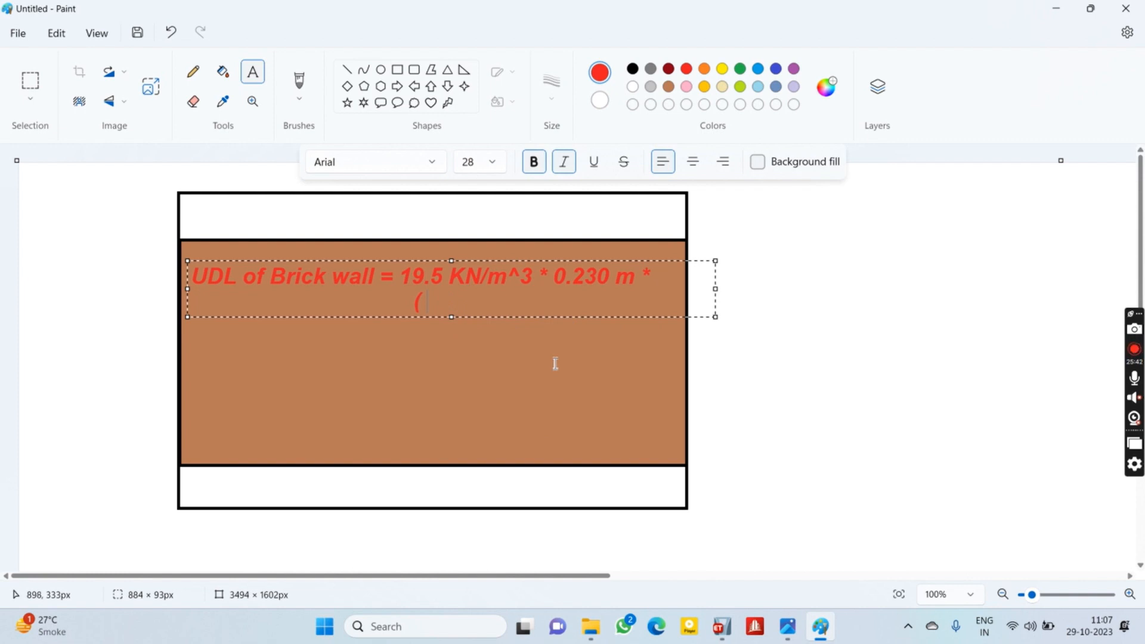
type("3-0.")
type("5) =")
key("BackSpace")
type("m ")
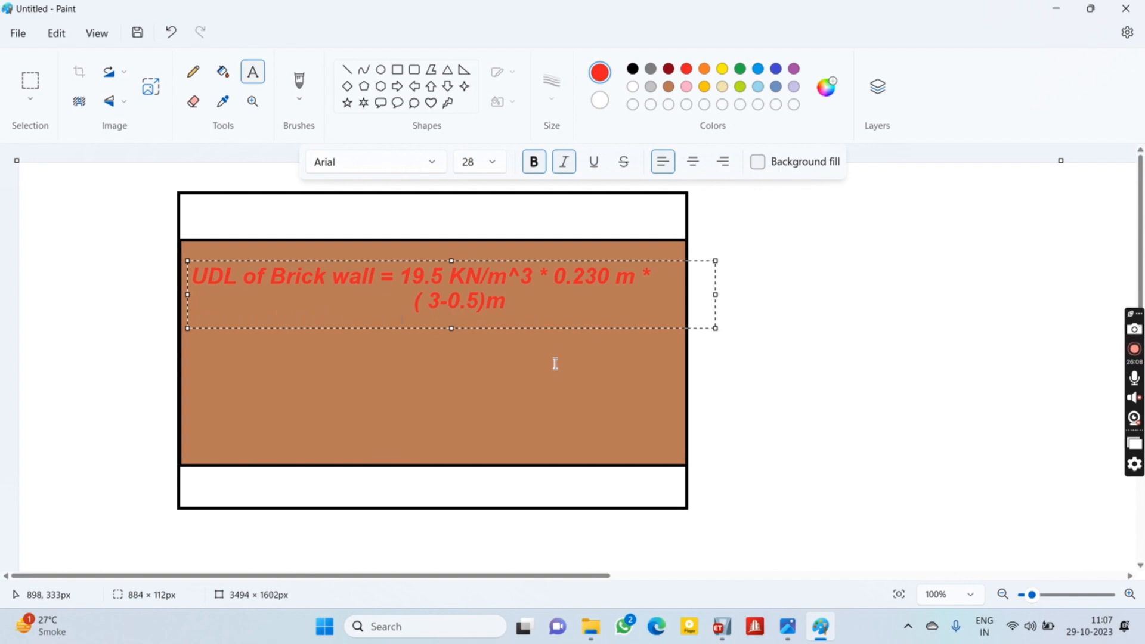
type("=")
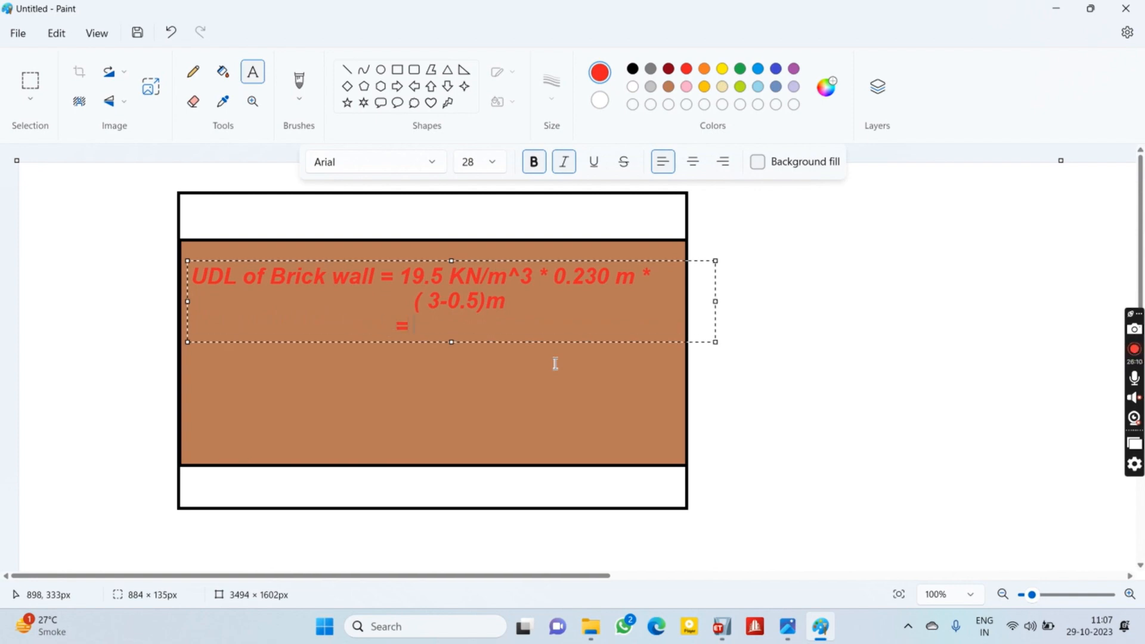
Switch to Calculator, compute 19.5 × 0.23 × 2.5, and return to the drawing
key("super")
type("cal")
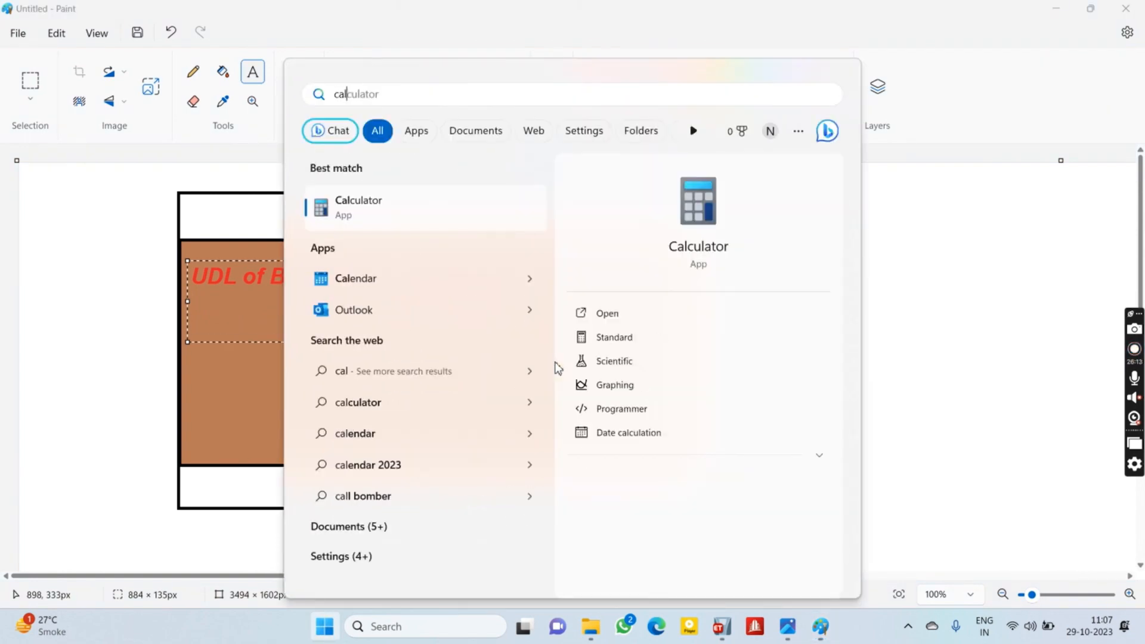
key("Return")
type("19.5")
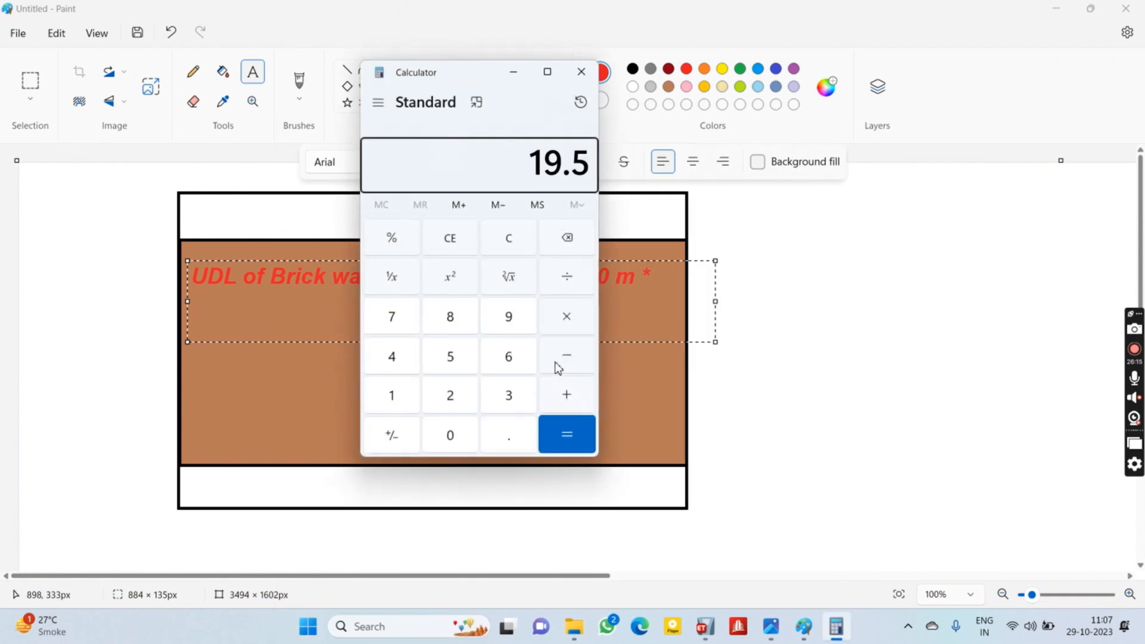
key("asterisk")
type("0.23")
key("asterisk")
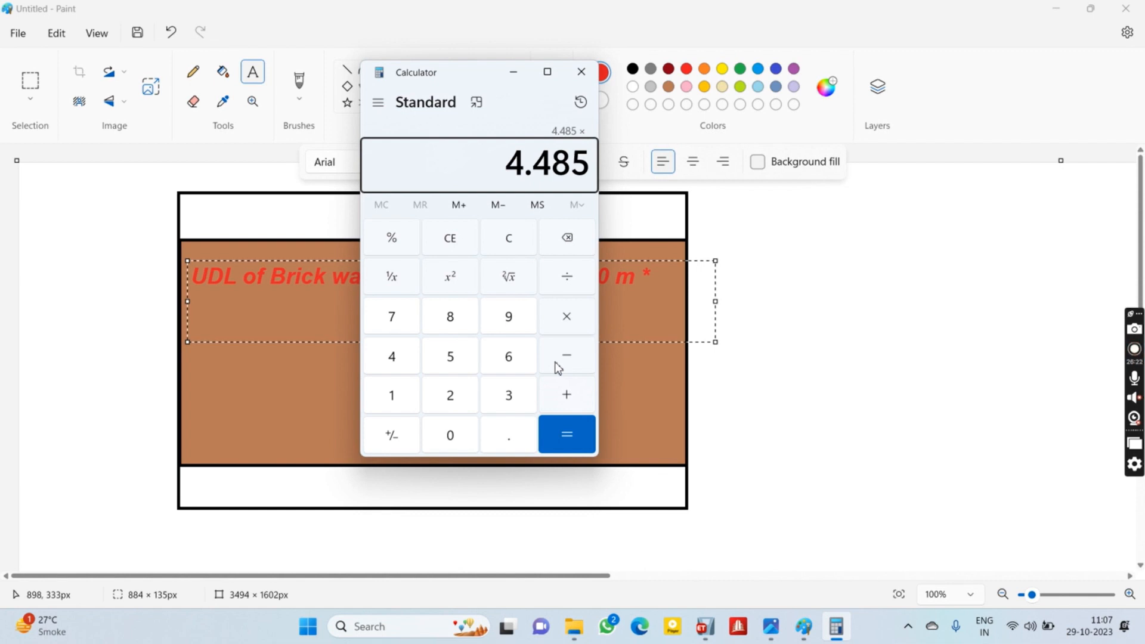
type("0.")
key("BackSpace")
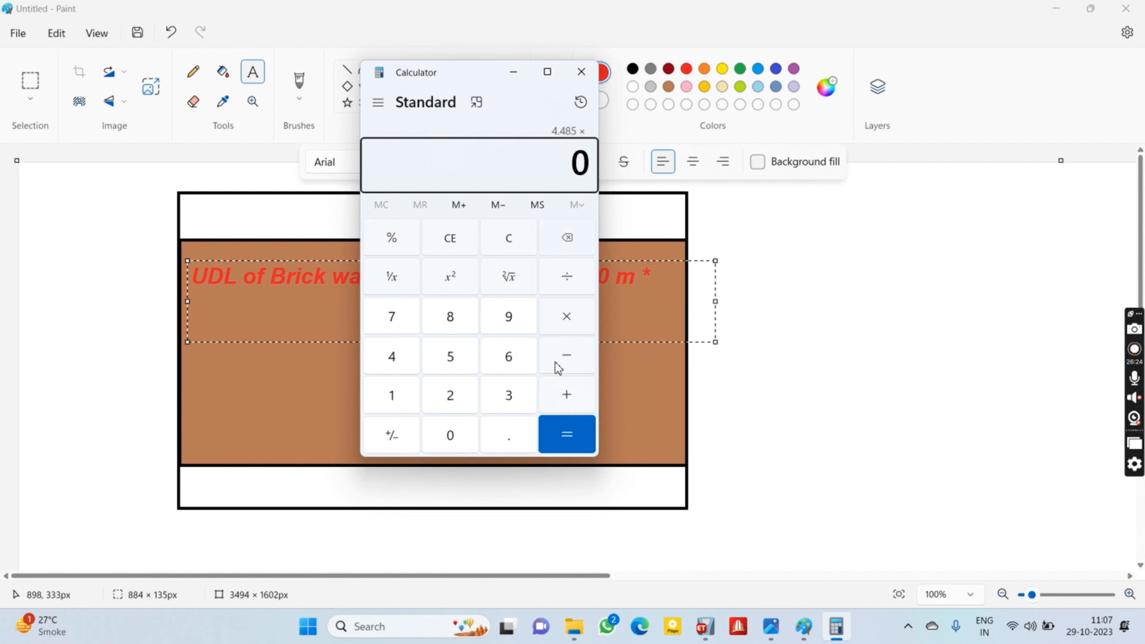
type("2.5")
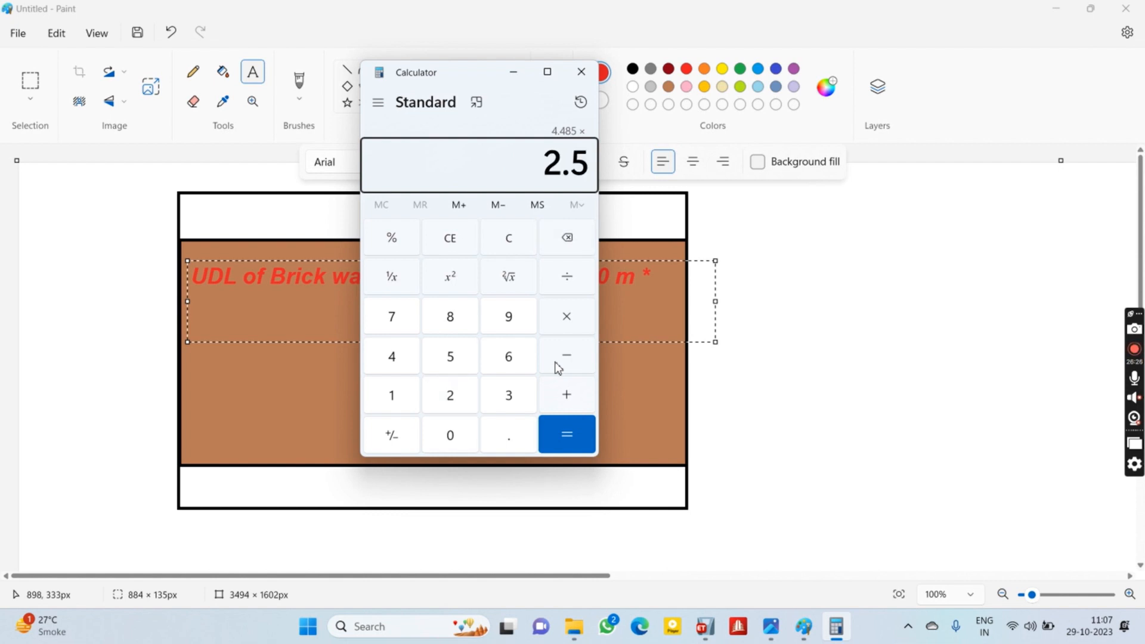
key("Return")
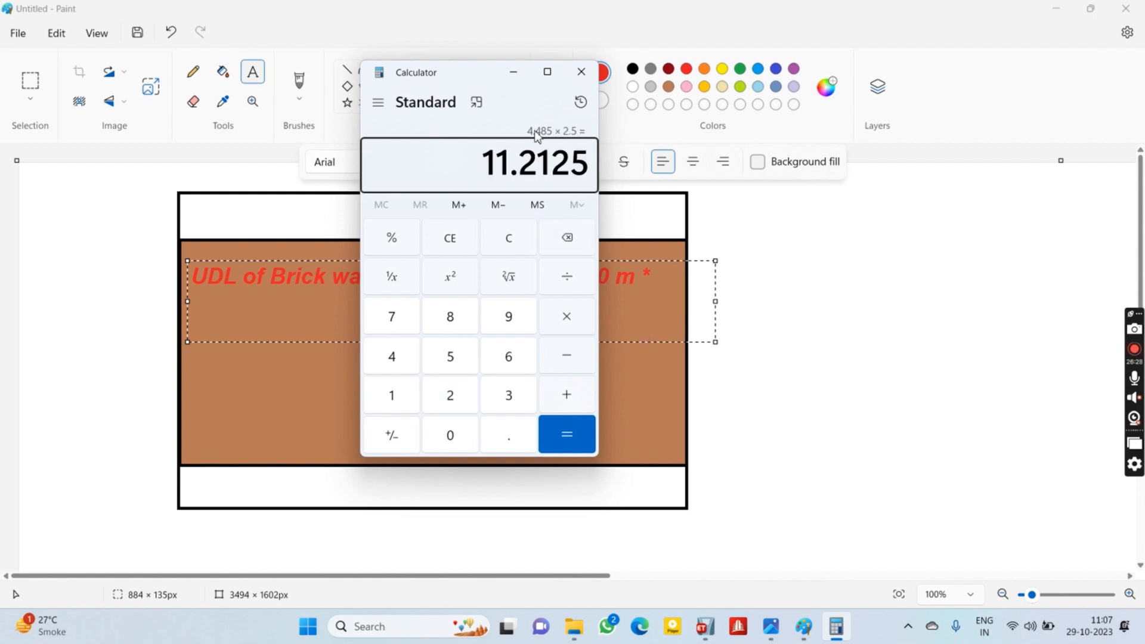
left_click(586, 78)
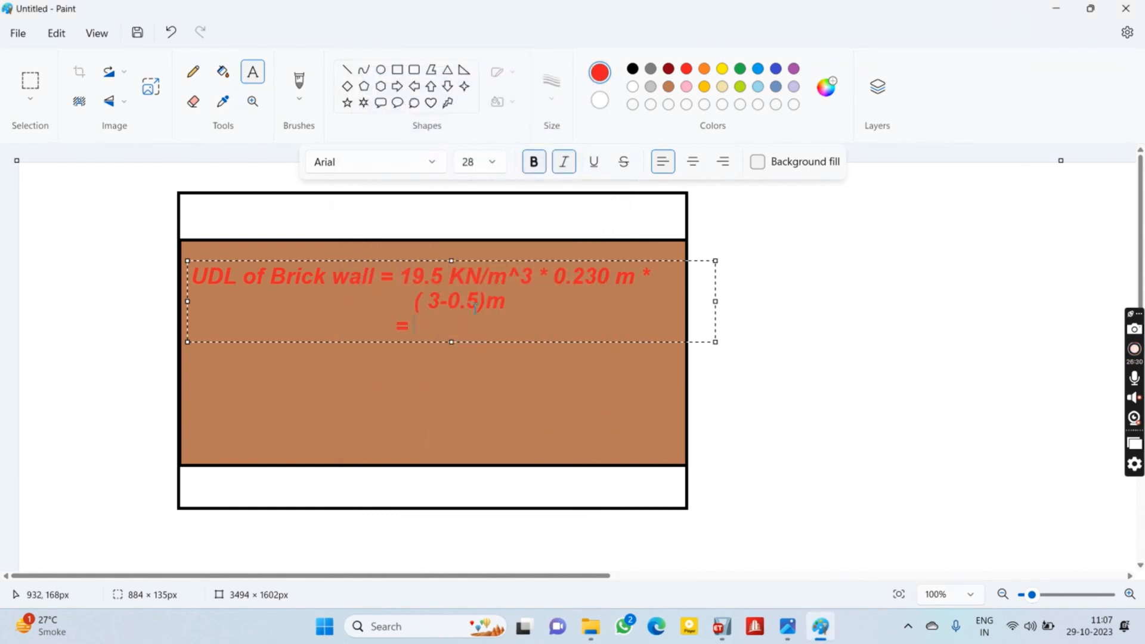
Complete the result line with "11.2125 KN/m" and finish the text
type("11")
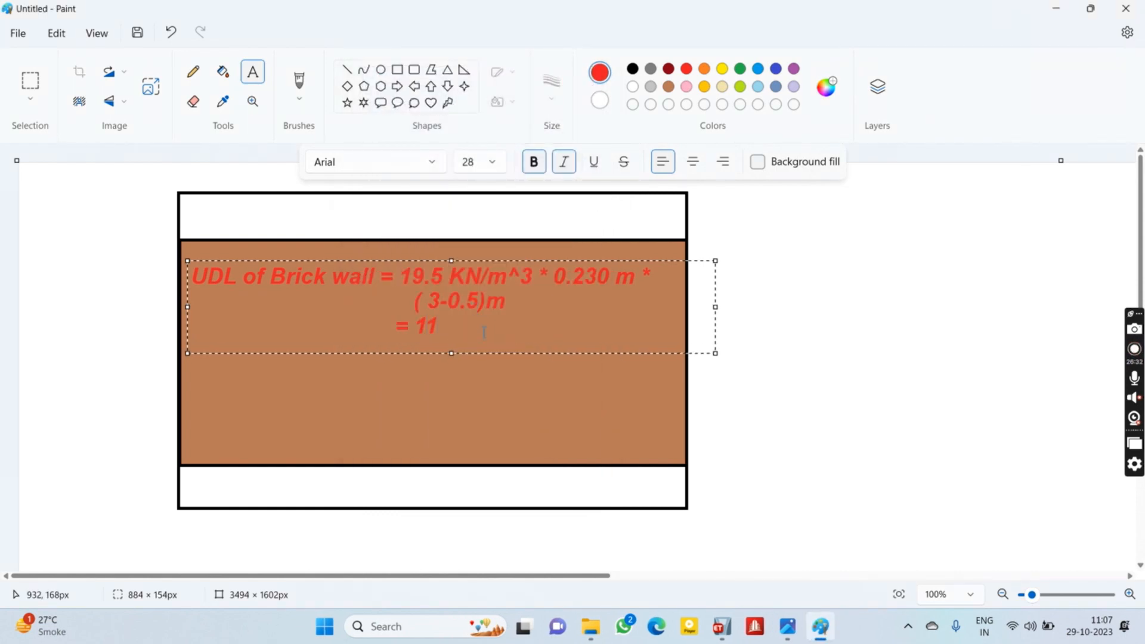
type(".2125 KN/m")
left_click(411, 424)
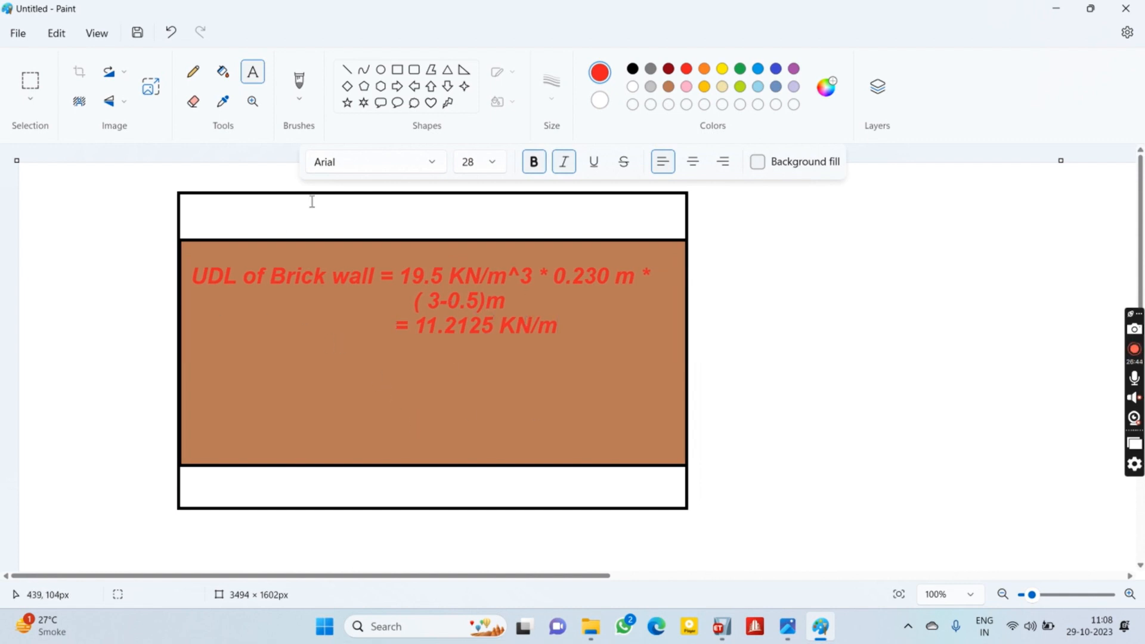
Draw a yellow vertical dimension line beside the wall, with horizontal extension lines from the upper and lower strips and slanted ticks at both ends
left_click(345, 70)
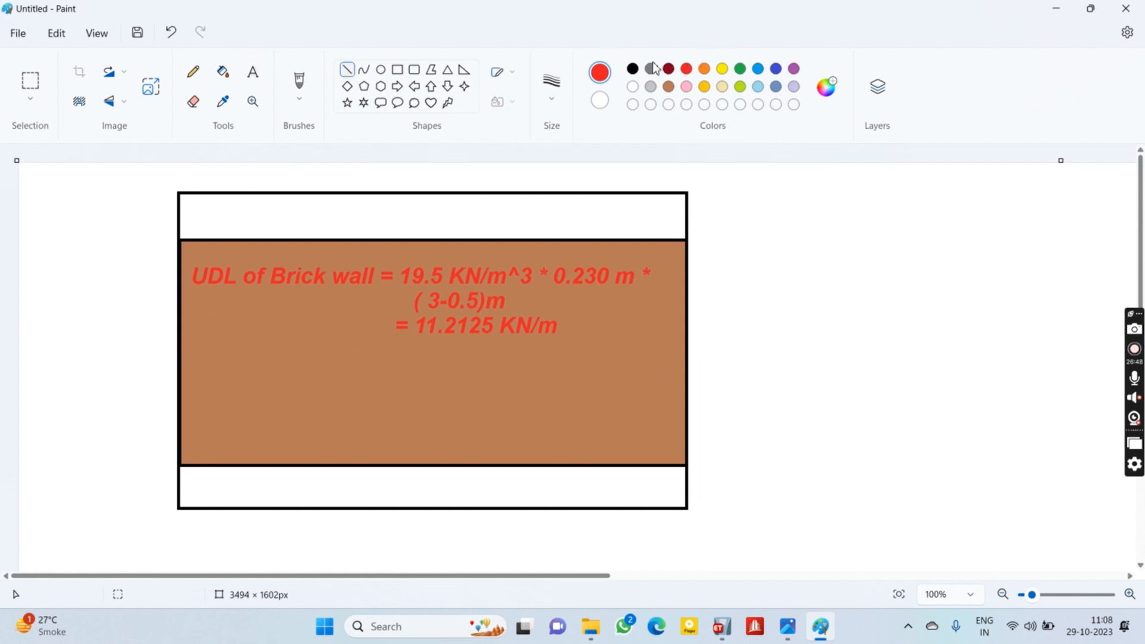
left_click(723, 68)
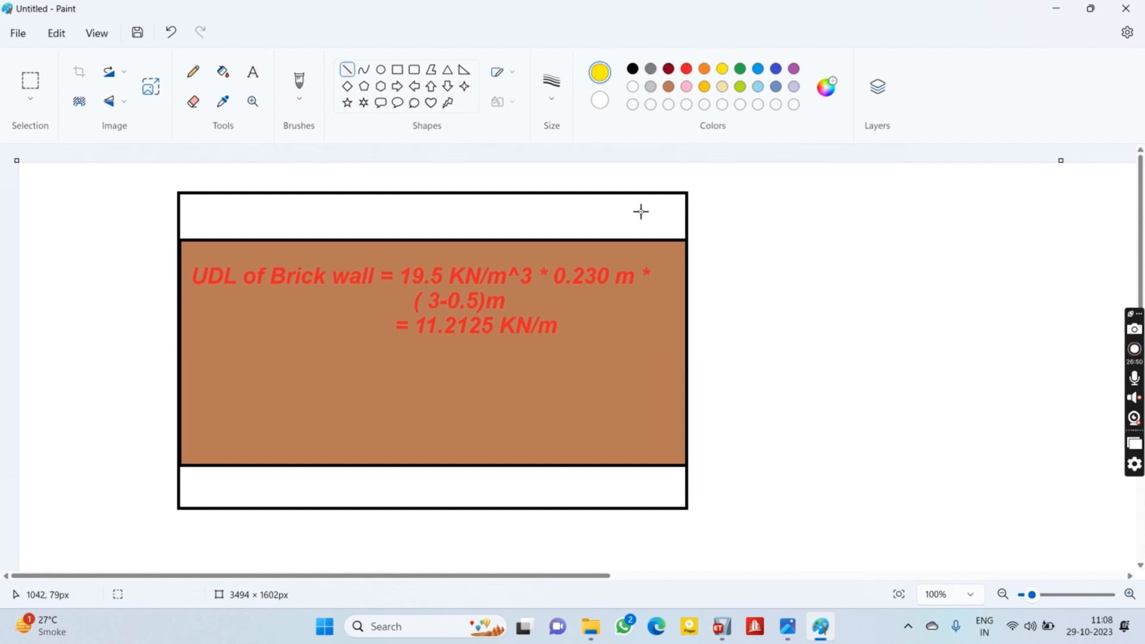
left_click_drag(632, 211, 743, 213)
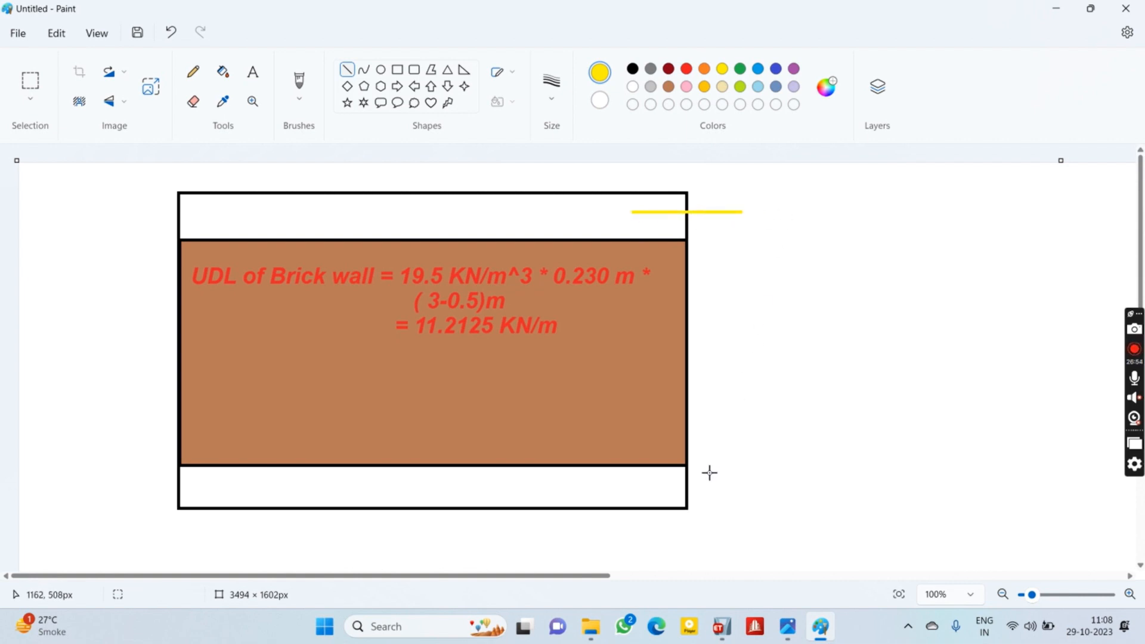
left_click_drag(644, 488, 788, 493)
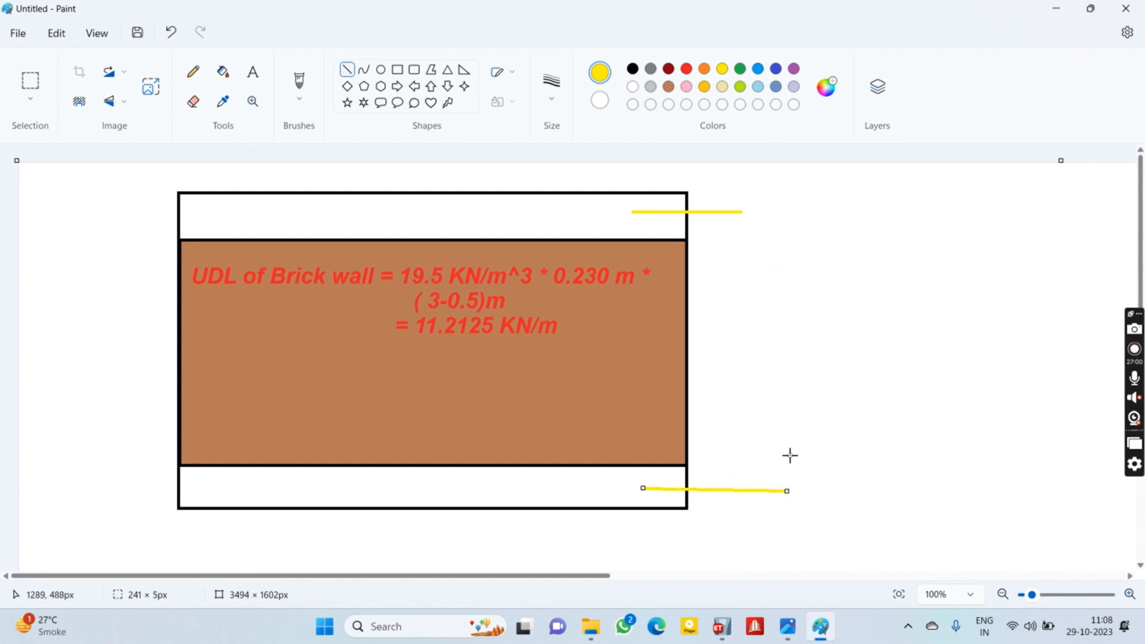
left_click_drag(734, 201, 734, 518)
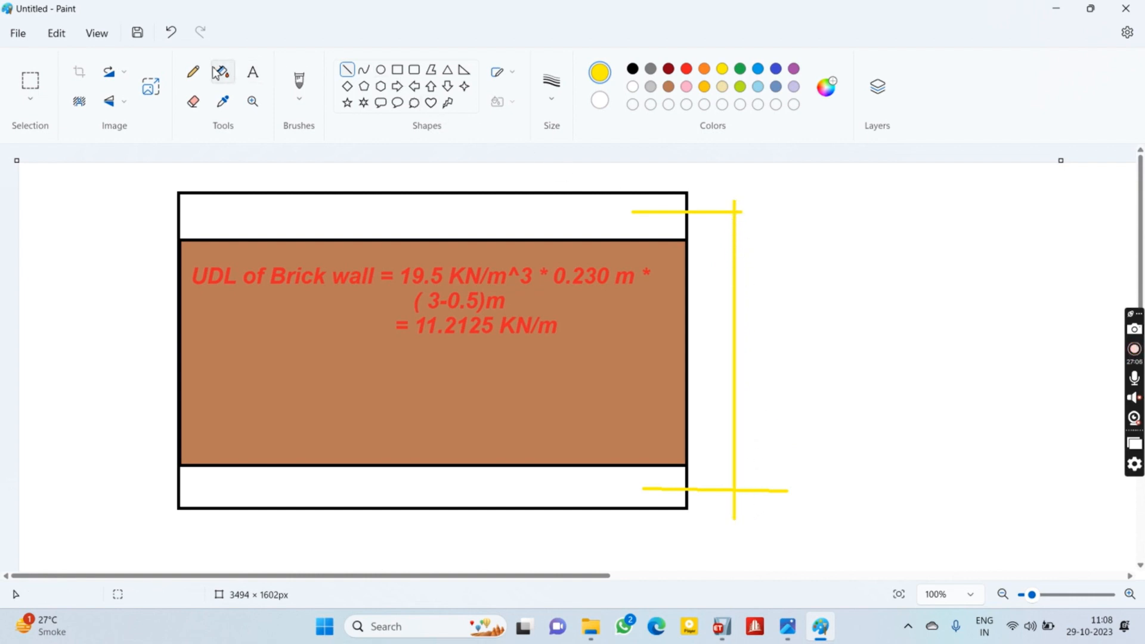
left_click_drag(745, 202, 719, 227)
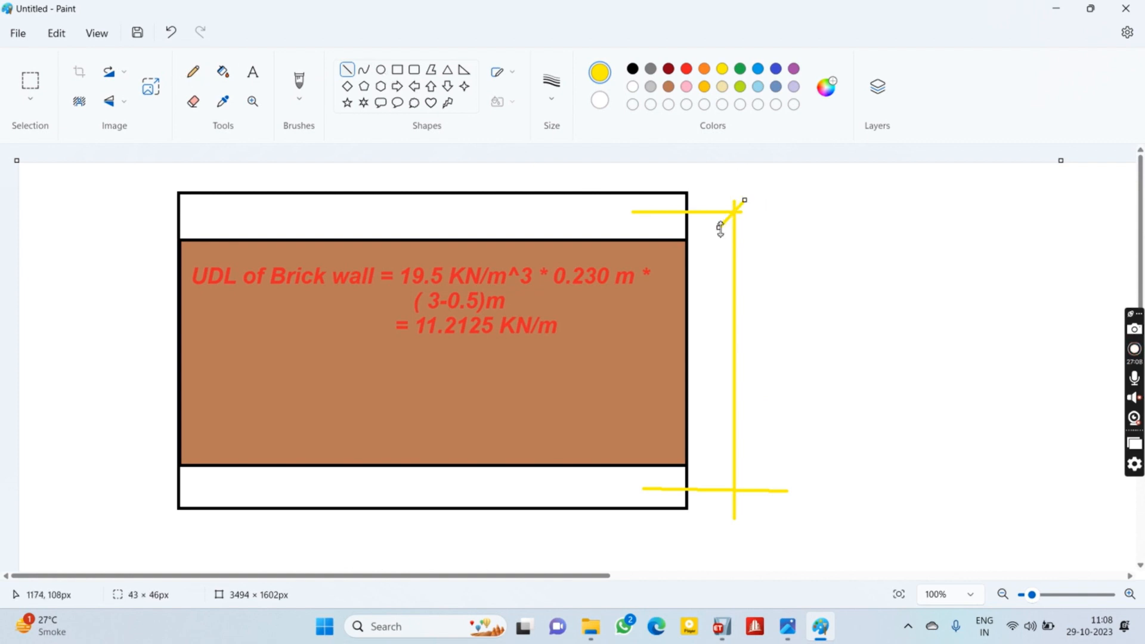
left_click(843, 309)
left_click_drag(754, 483, 719, 503)
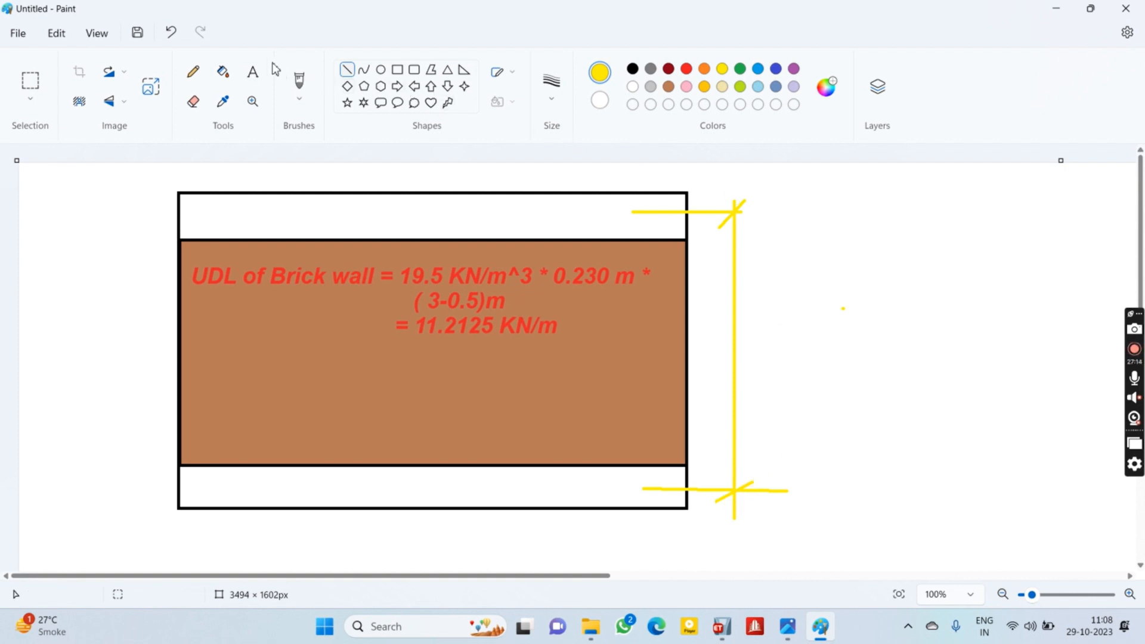
Label the yellow vertical dimension line with the text "3 m" placed just beside it
left_click(253, 72)
left_click(762, 320)
type("3")
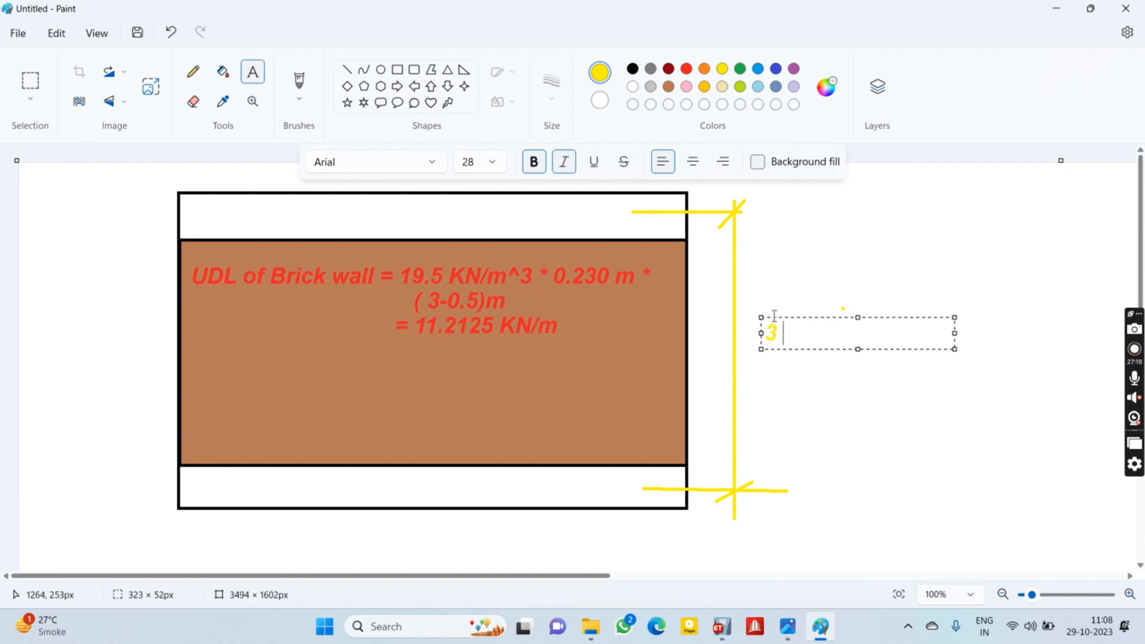
type(" m")
left_click_drag(800, 321, 784, 327)
left_click(790, 293)
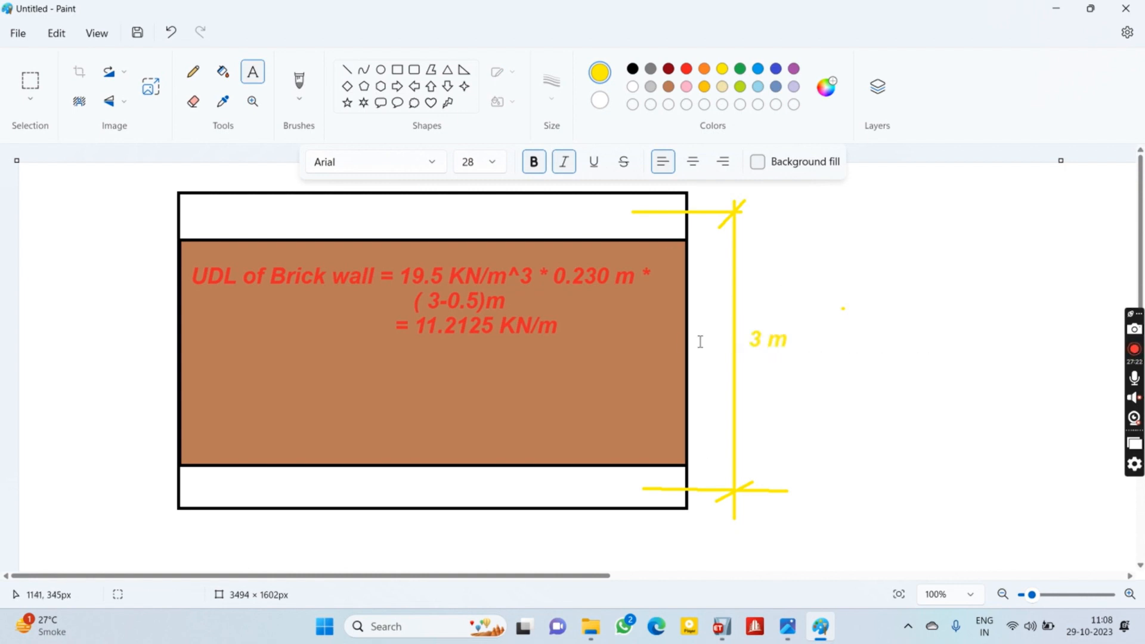
Draw a green vertical dimension line for the brown wall's height, with horizontal extension lines at its upper and lower edges and slanted ticks
left_click(346, 69)
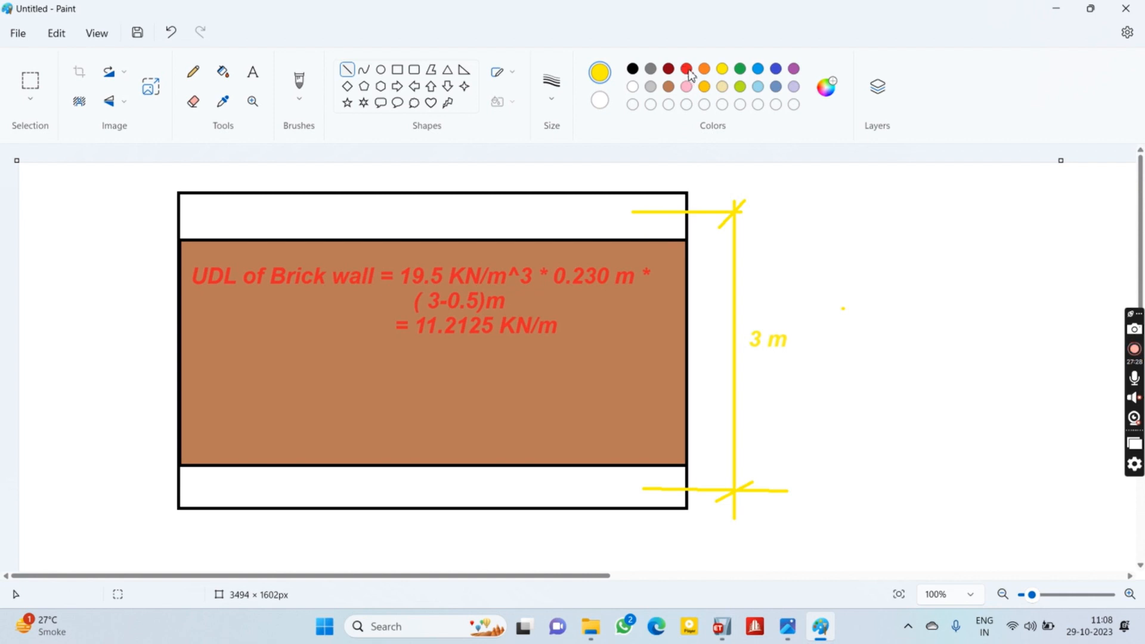
left_click(739, 69)
left_click_drag(687, 239, 756, 239)
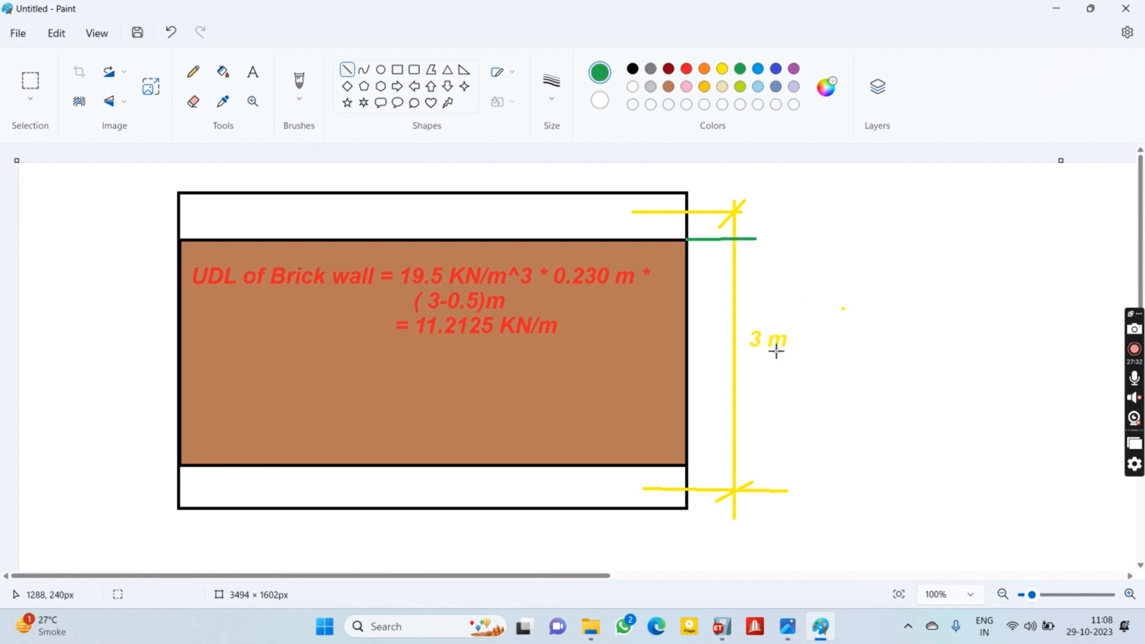
left_click(685, 463)
left_click_drag(679, 467, 770, 467)
left_click_drag(699, 234, 701, 479)
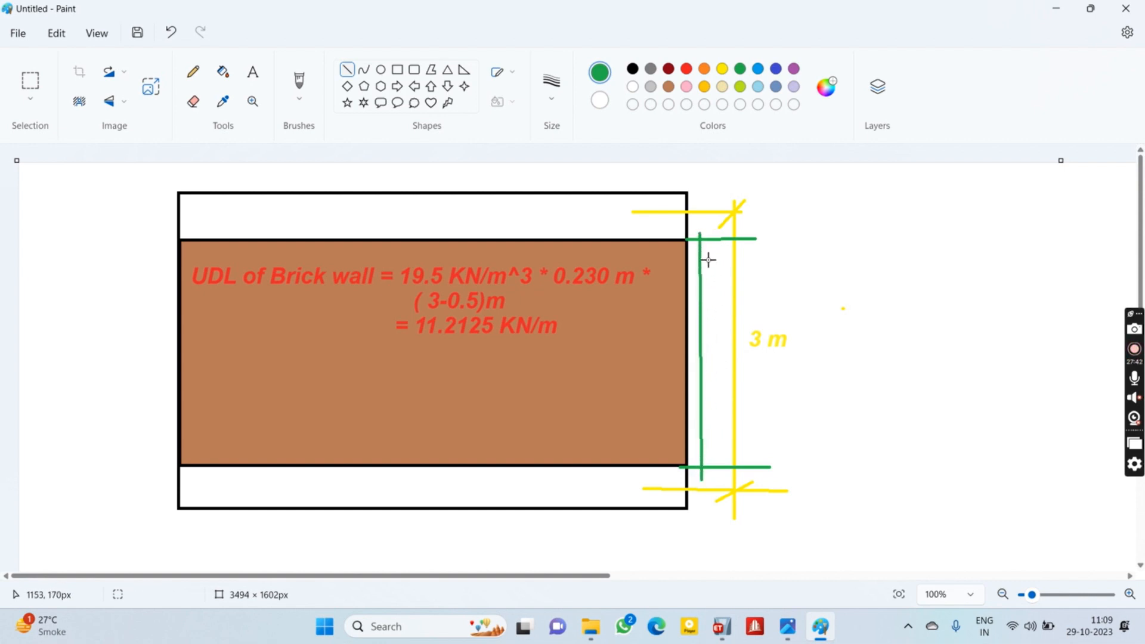
left_click_drag(711, 225, 690, 261)
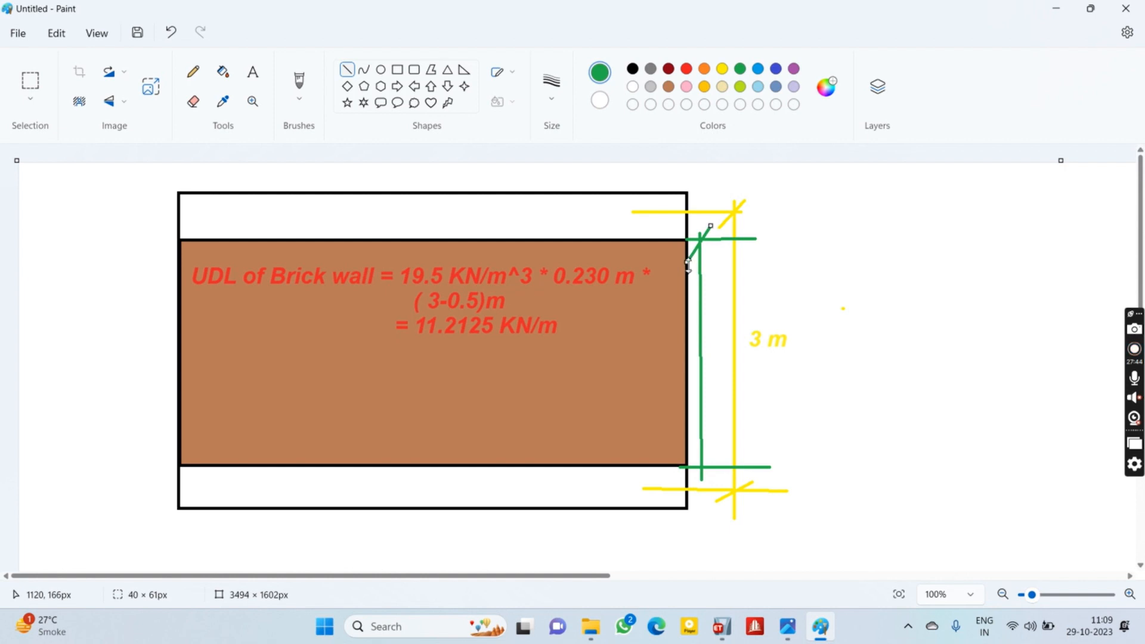
left_click_drag(713, 447, 692, 486)
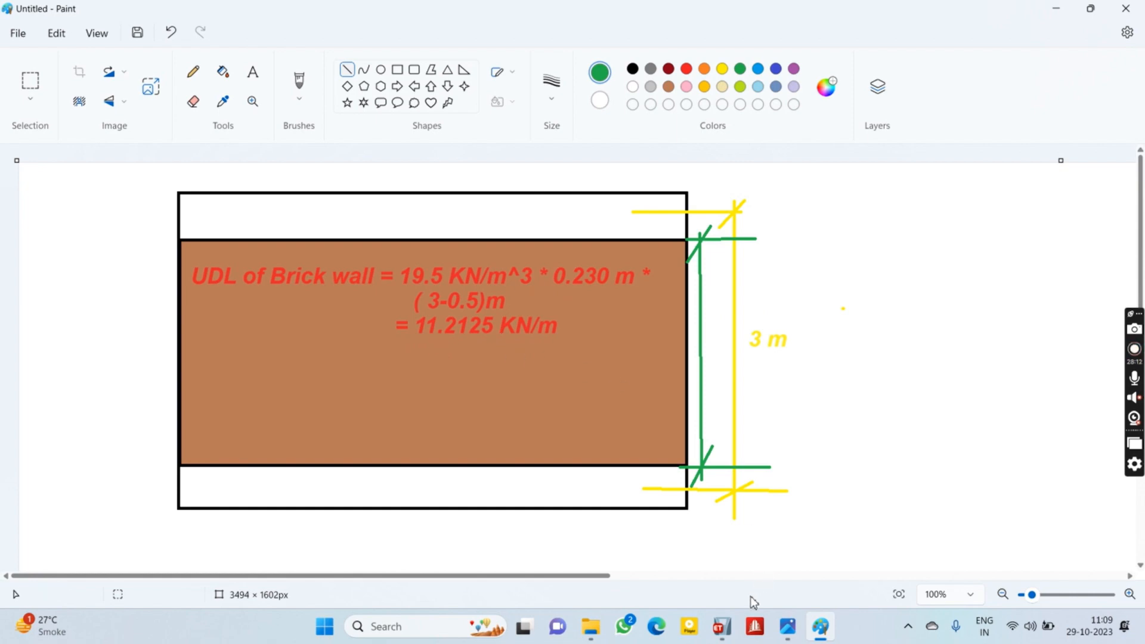
Switch to ETABS and assign a uniform gravity load of 11.2125 kN/m to the selected beams under the PW load pattern
left_click(722, 627)
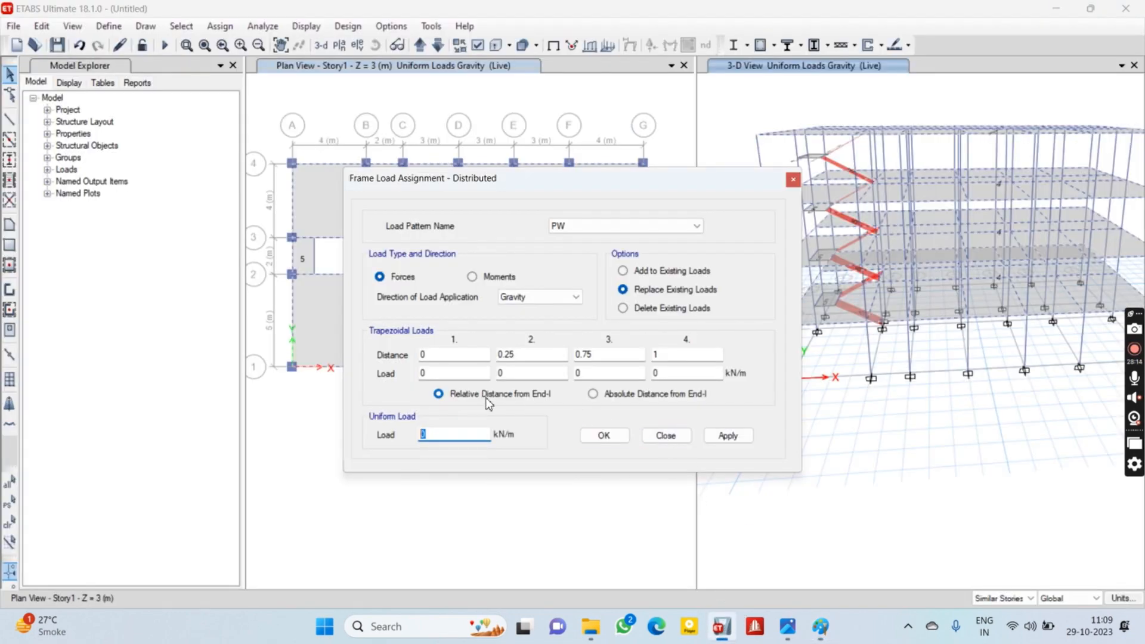
type(".2125")
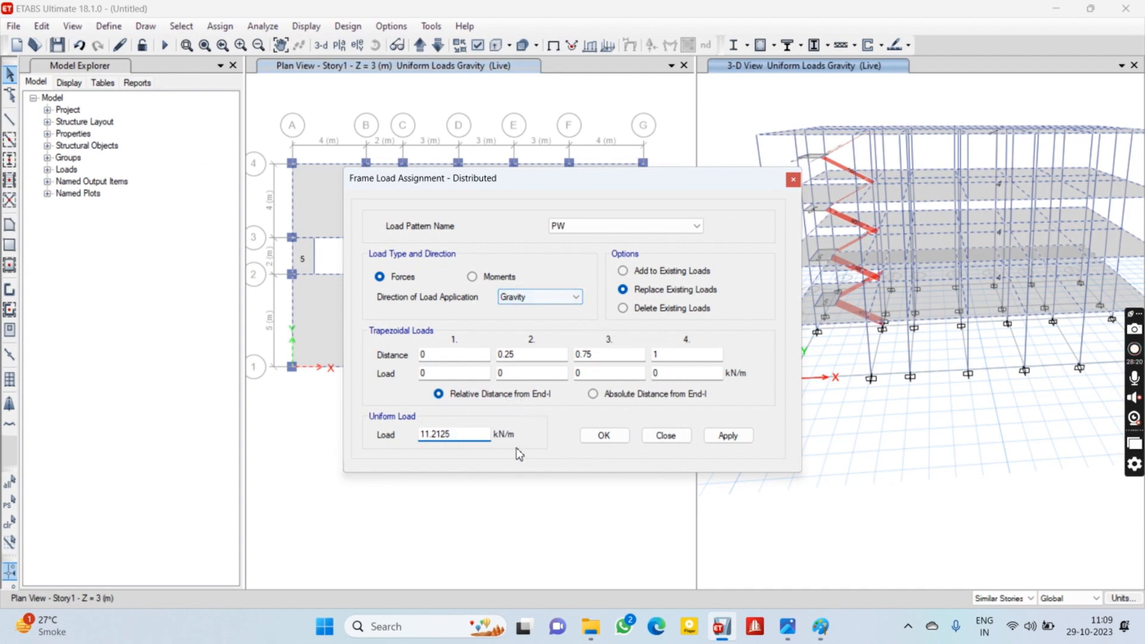
left_click(709, 440)
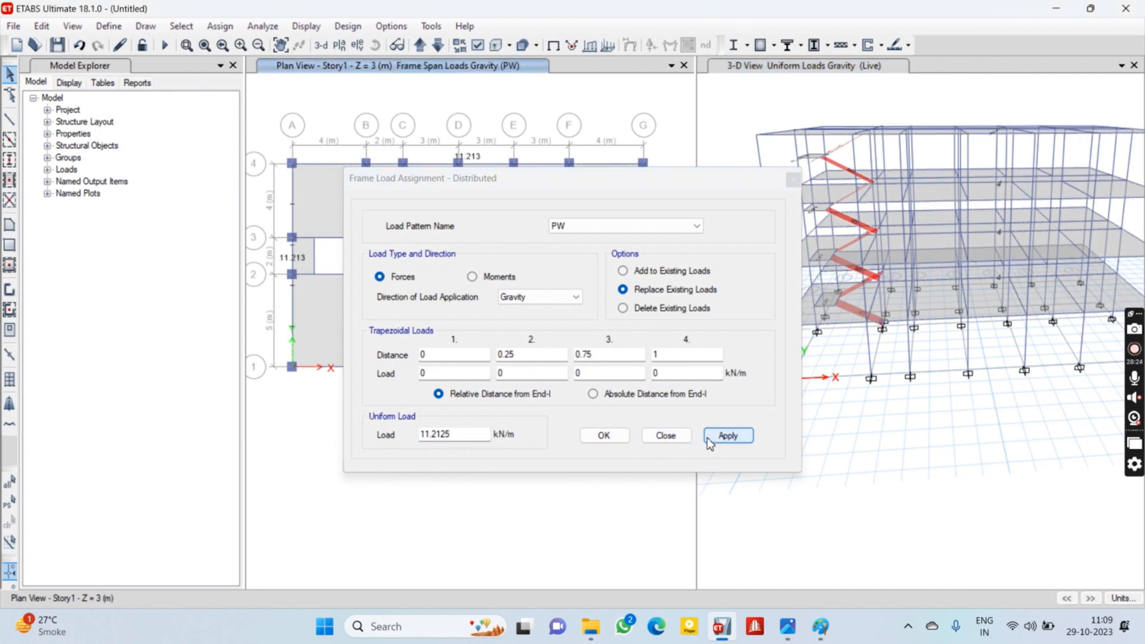
left_click(614, 442)
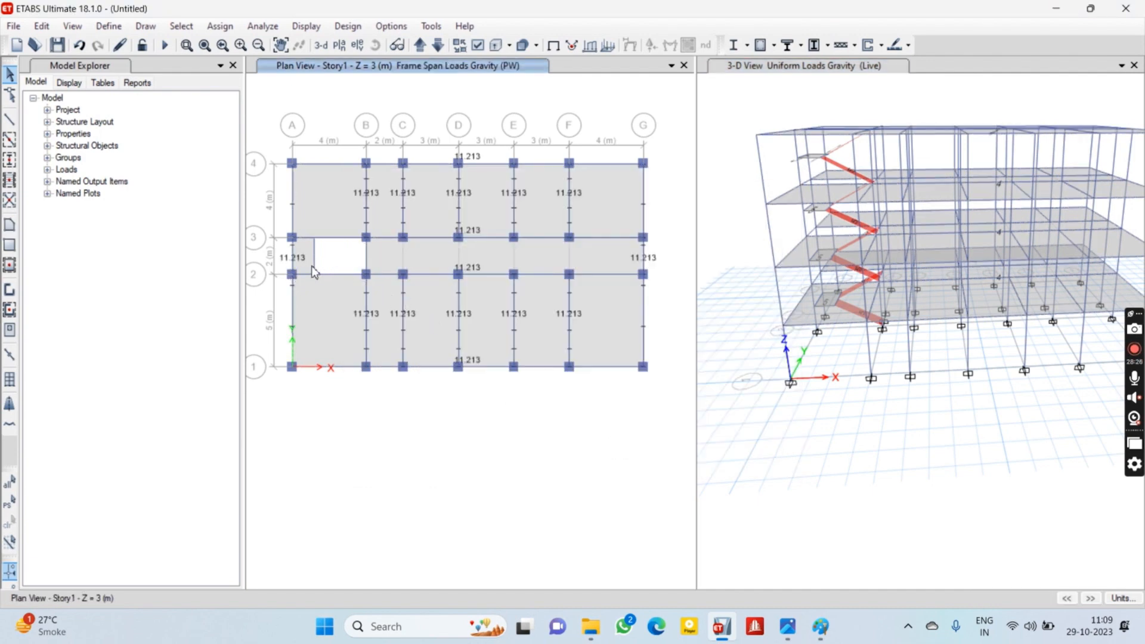